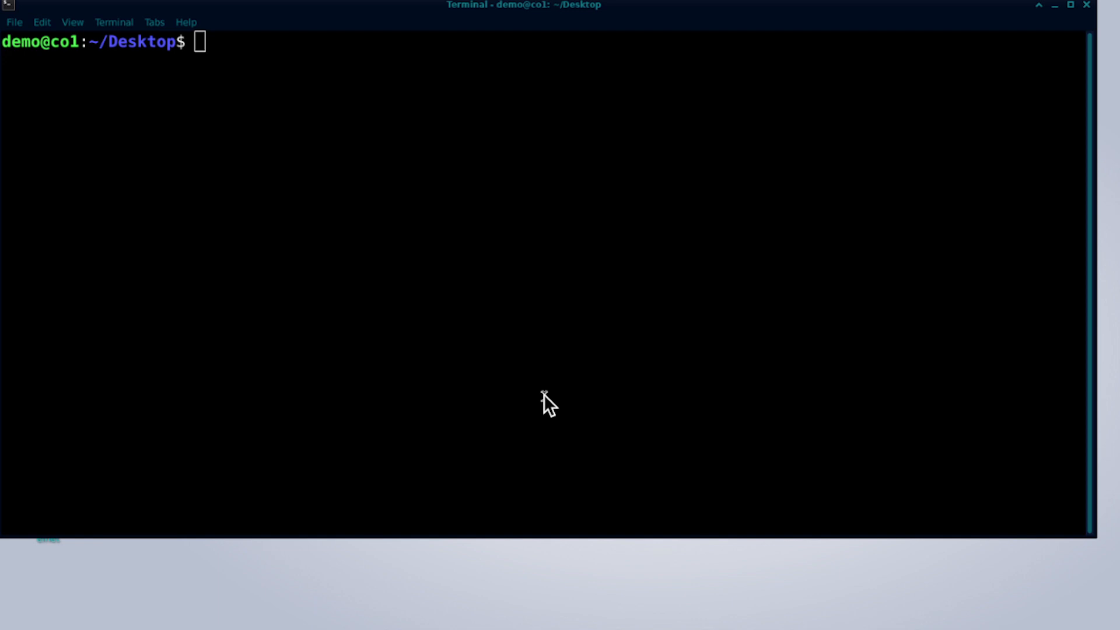
List the addresses of bridges virbr0 and virbr1 (172.16.1.1/24) with ip addr show.
{"action": "left_click", "coordinate": [528, 367]}
{"action": "type", "text": "ip a"}
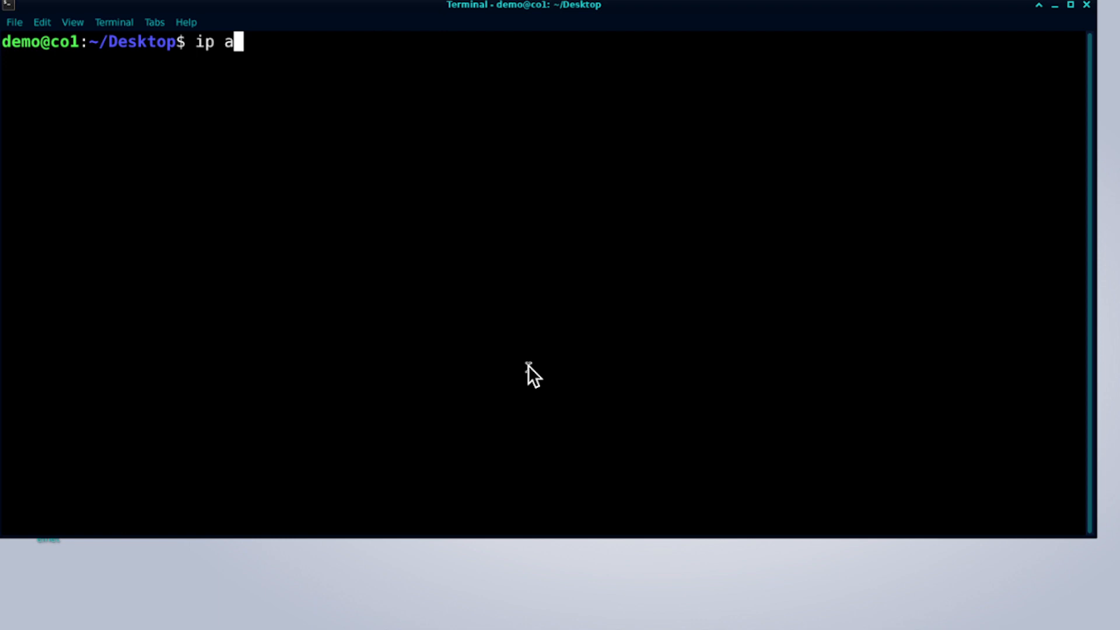
{"action": "type", "text": "ddr |"}
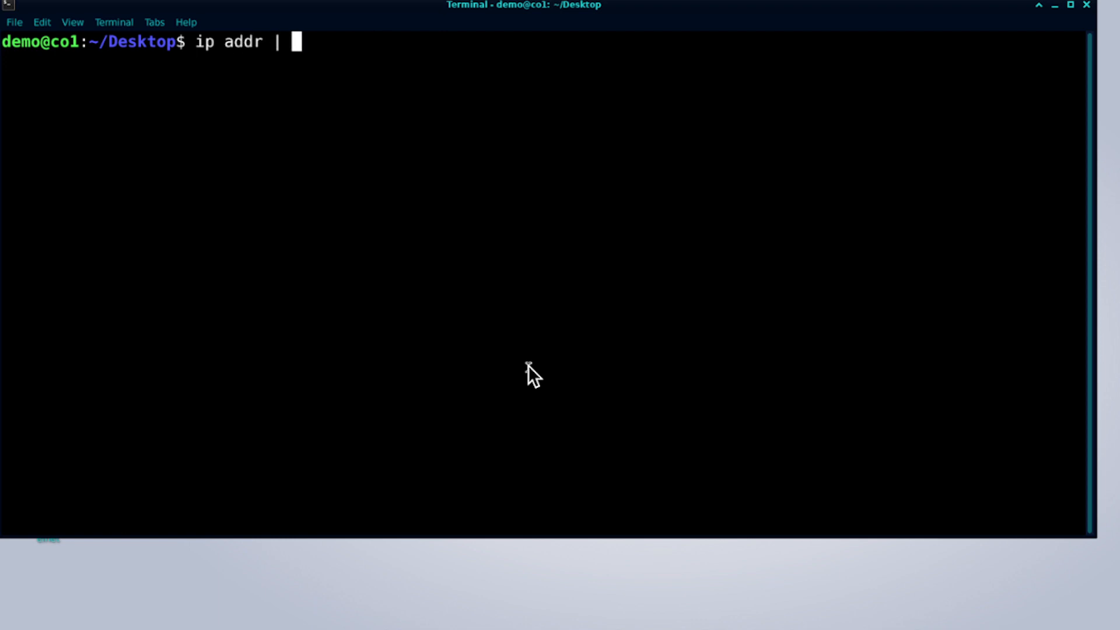
{"action": "key", "text": "BackSpace"}
{"action": "key", "text": "BackSpace"}
{"action": "type", "text": "show virbr"}
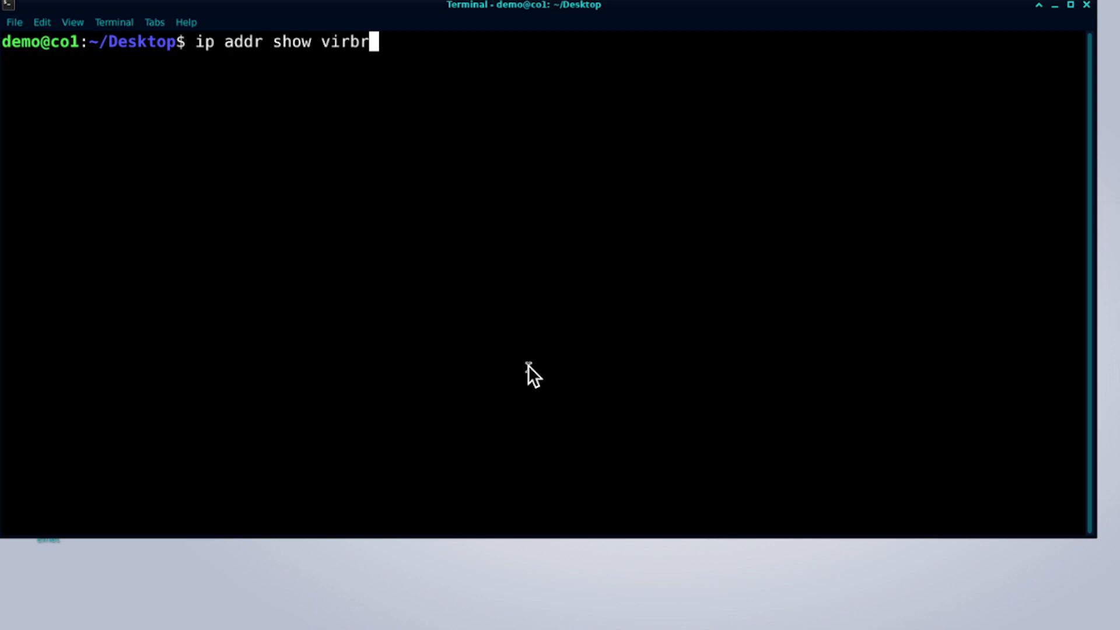
{"action": "type", "text": "0"}
{"action": "key", "text": "Return"}
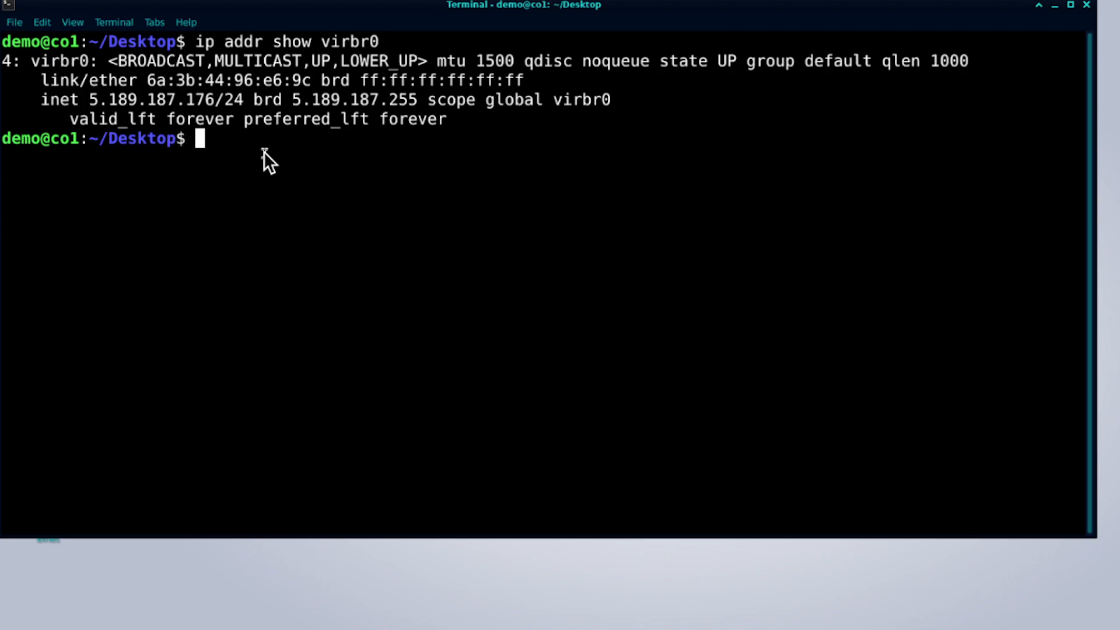
{"action": "type", "text": "ip ad"}
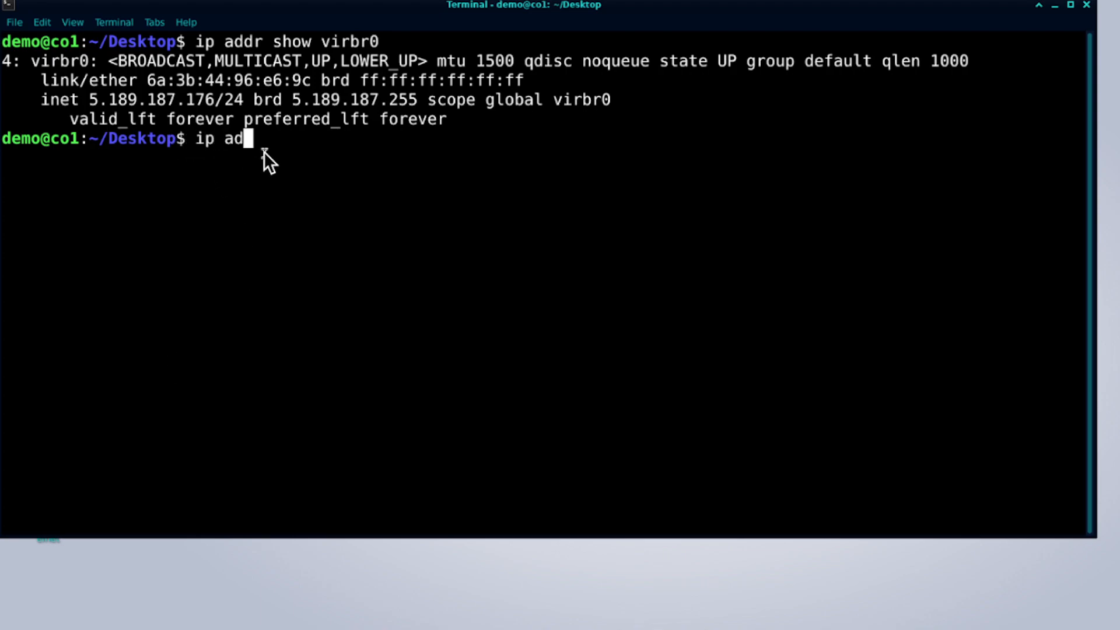
{"action": "type", "text": "dr show"}
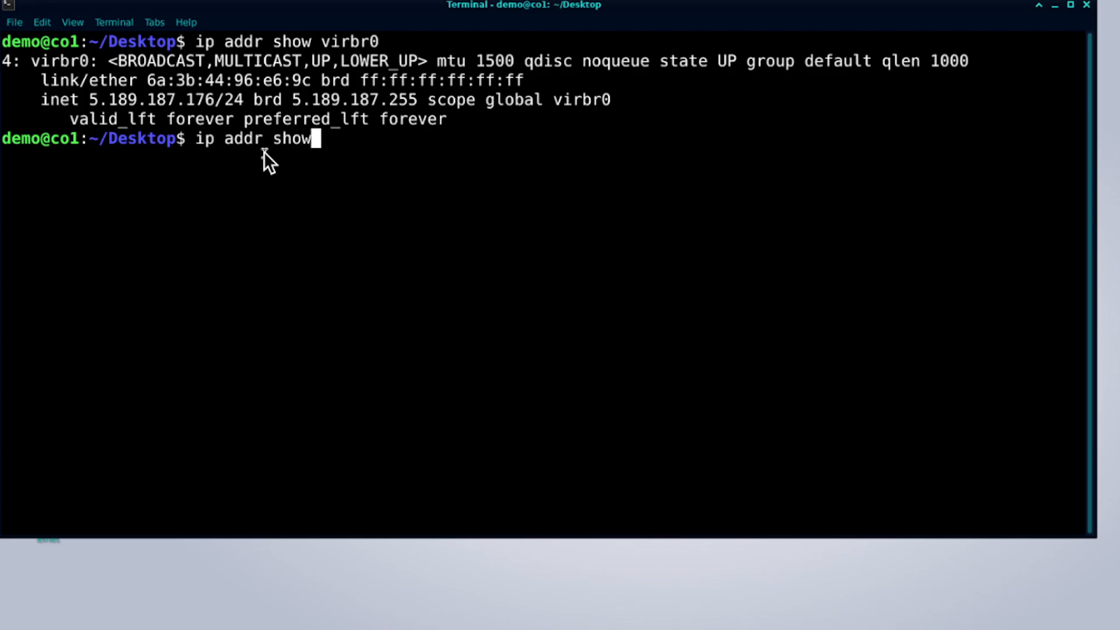
{"action": "type", "text": " vir"}
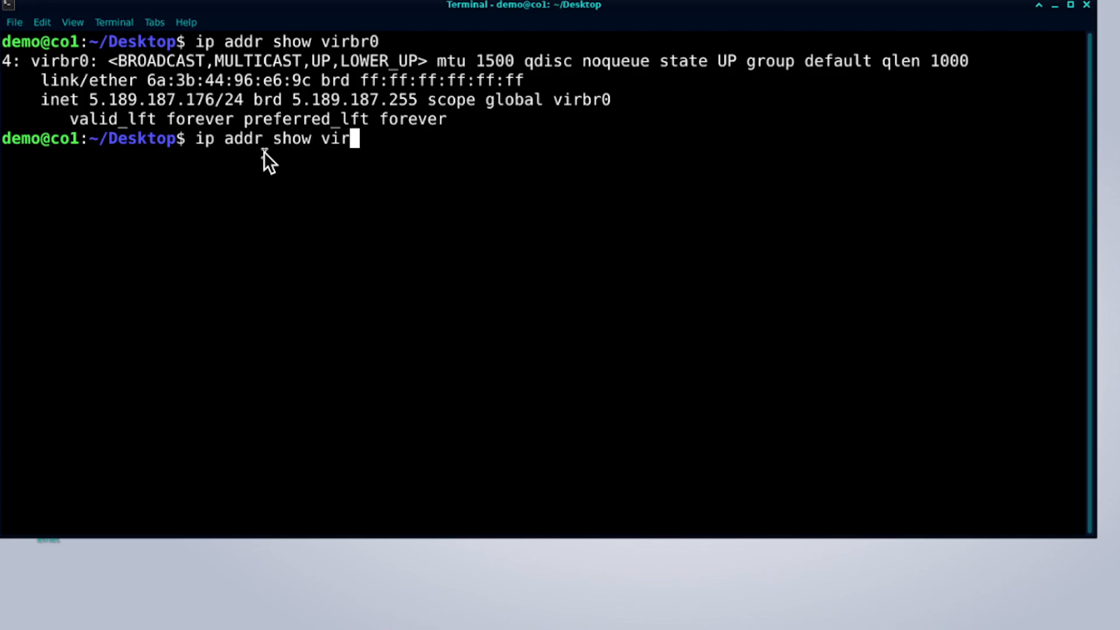
{"action": "type", "text": "br1"}
{"action": "key", "text": "Return"}
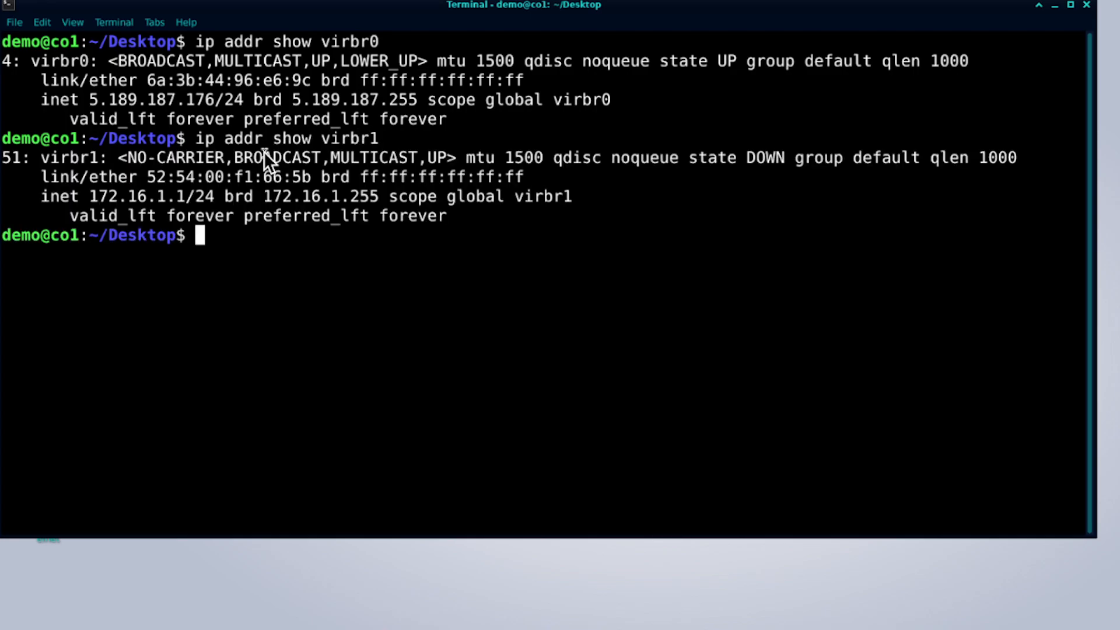
Show virbr2's address (172.16.2.1/24) and launch Virtual Machine Manager with virt-manager.
{"action": "key", "text": "Up"}
{"action": "key", "text": "BackSpace"}
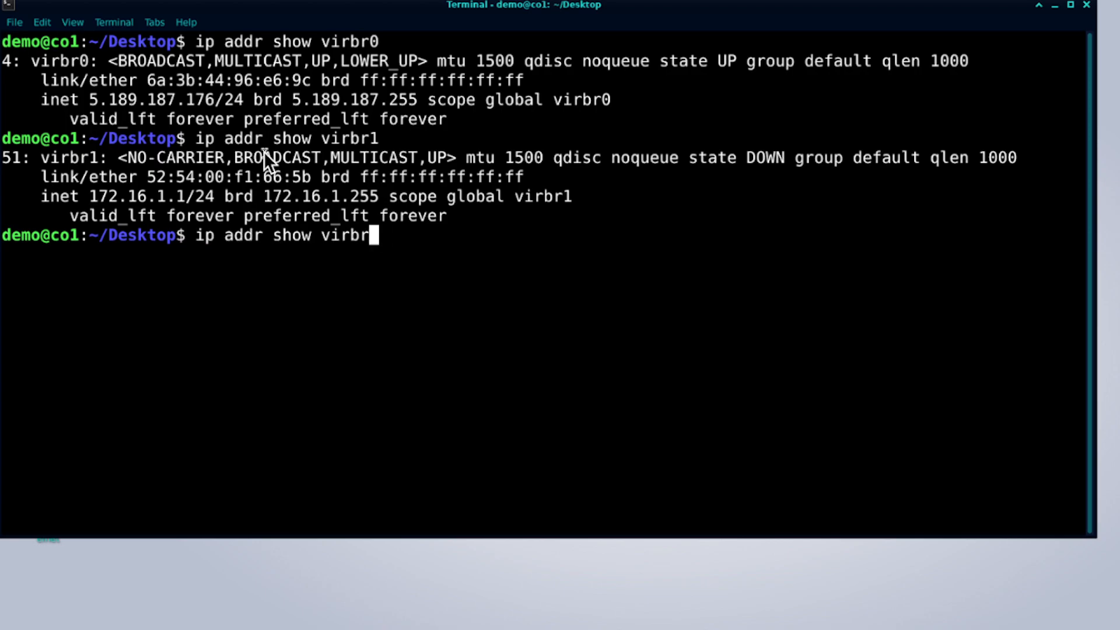
{"action": "type", "text": "2"}
{"action": "key", "text": "Return"}
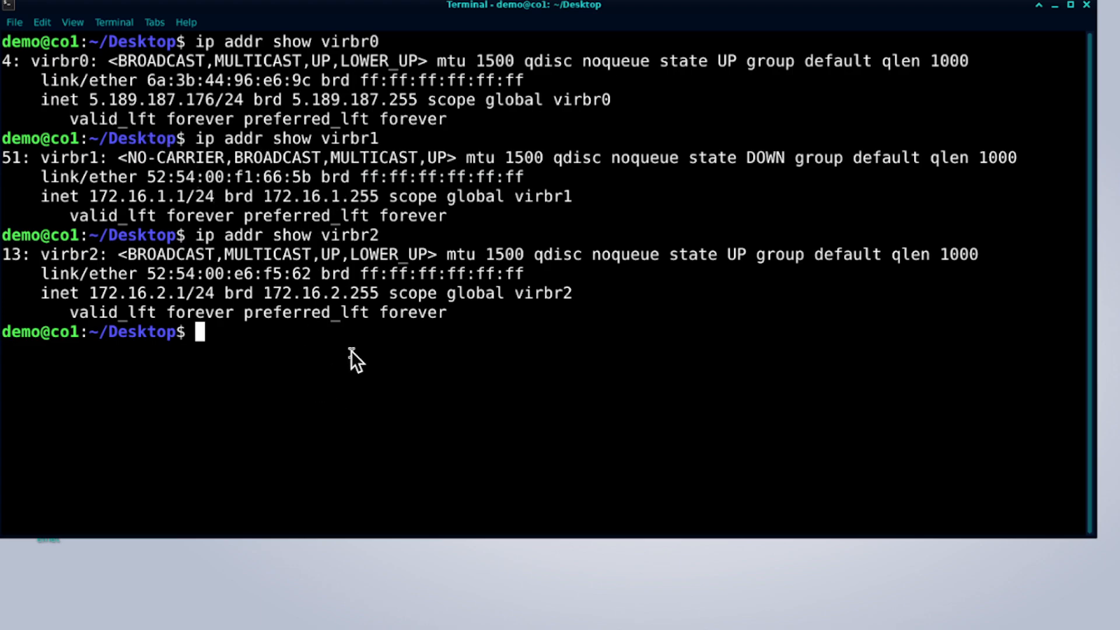
{"action": "type", "text": "virt-"}
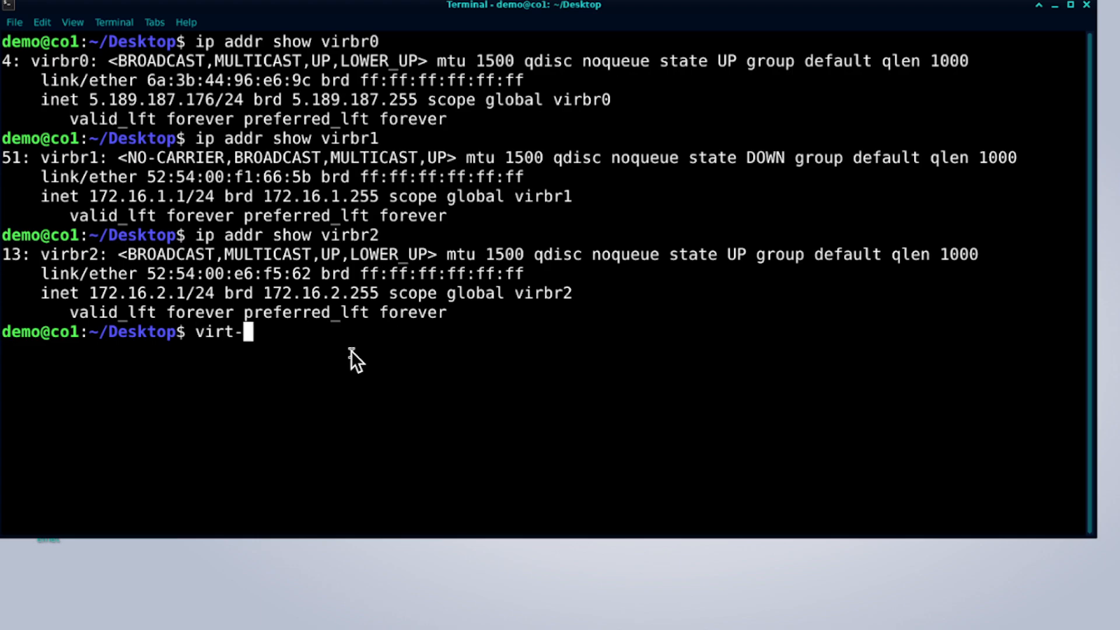
{"action": "type", "text": "manager"}
{"action": "key", "text": "Return"}
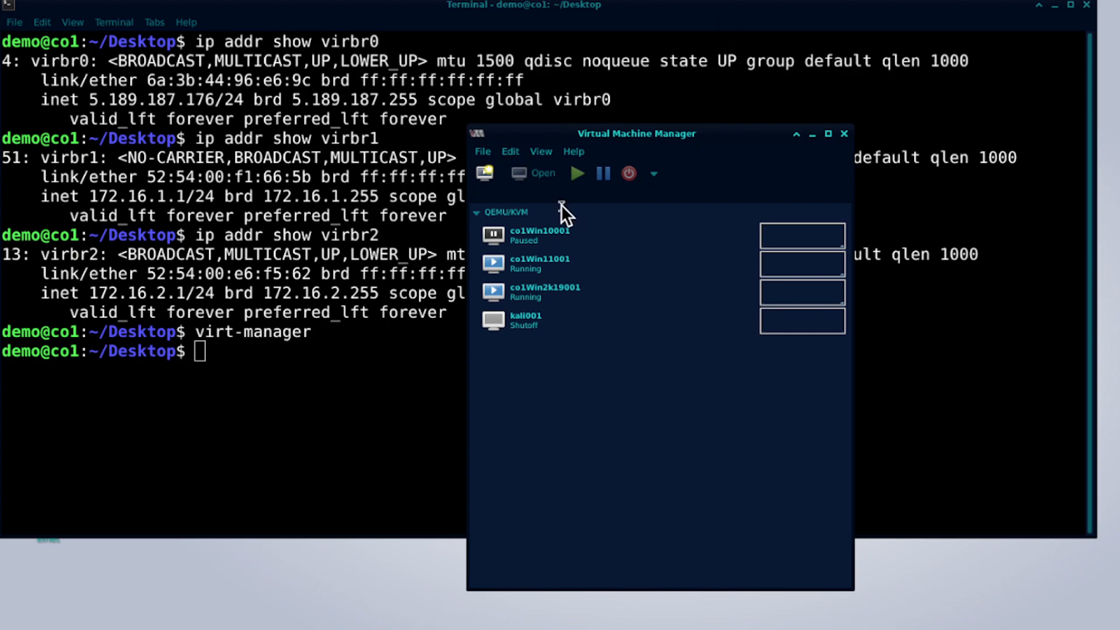
Start a new virtual machine from the File menu using Import existing disk image.
{"action": "left_click", "coordinate": [483, 155]}
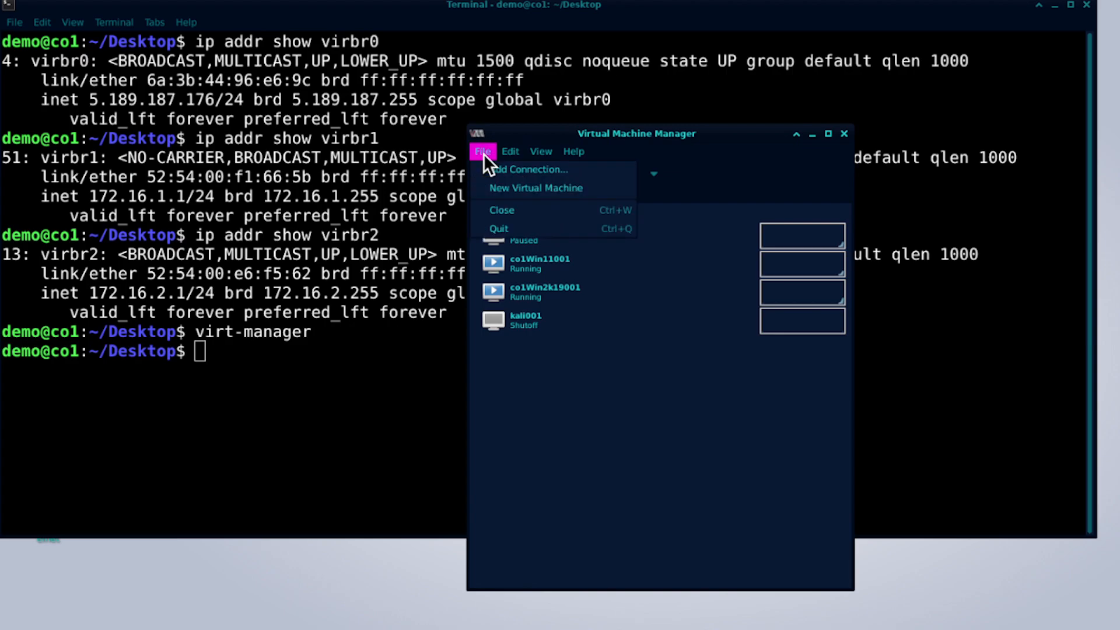
{"action": "left_click", "coordinate": [522, 188]}
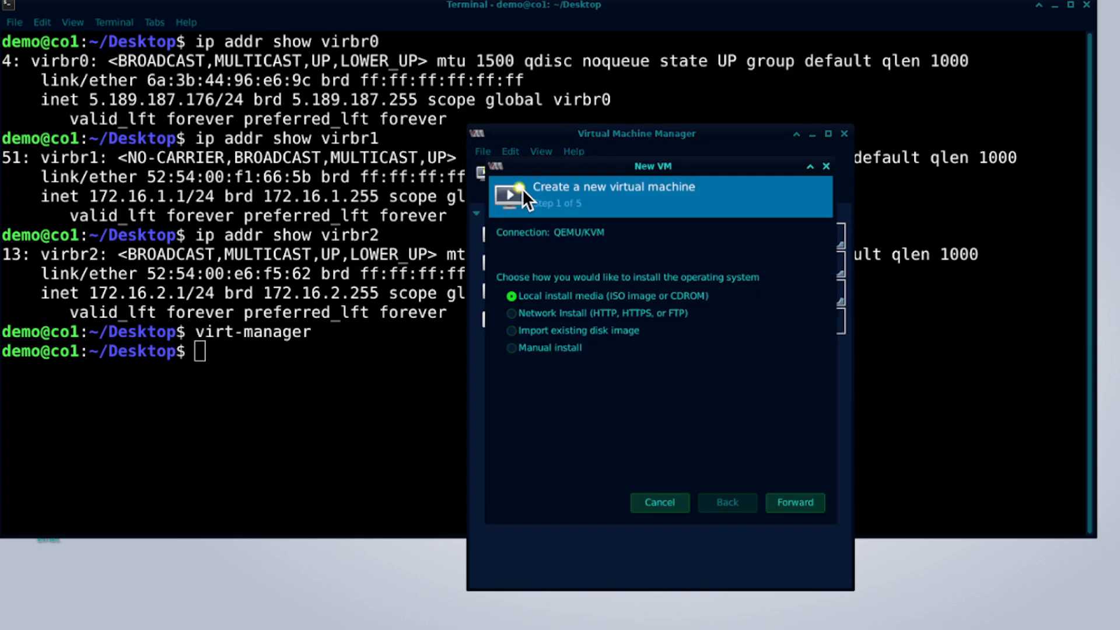
{"action": "left_click", "coordinate": [581, 332]}
Set the storage path to the YTFTDv73001.qcow2 volume in /var/lib/libvirt/images.
{"action": "left_click", "coordinate": [802, 503]}
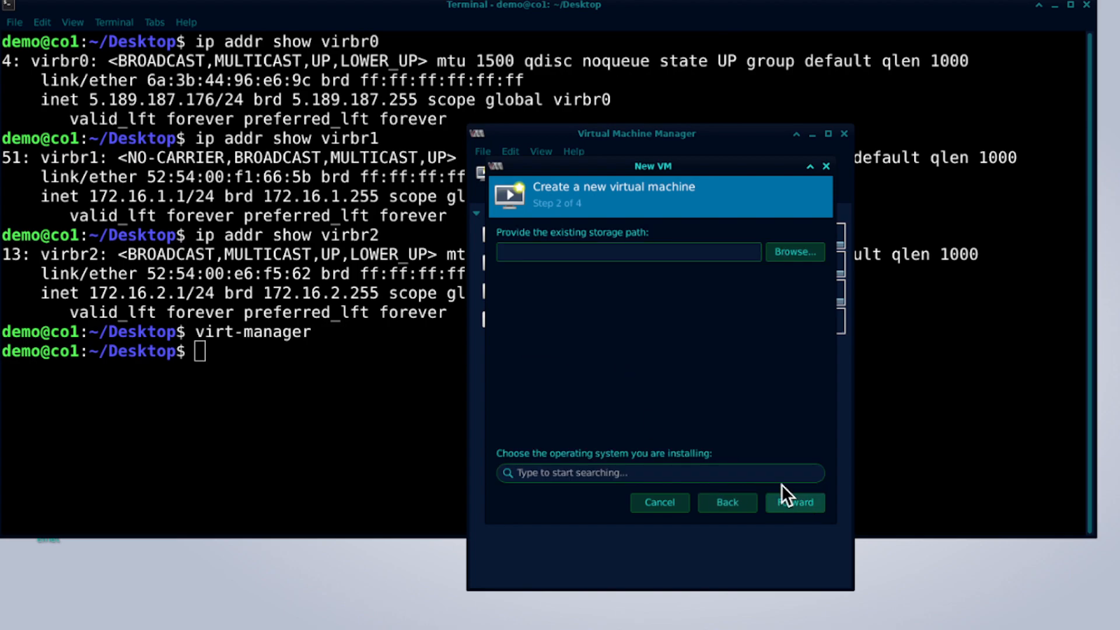
{"action": "left_click", "coordinate": [788, 257]}
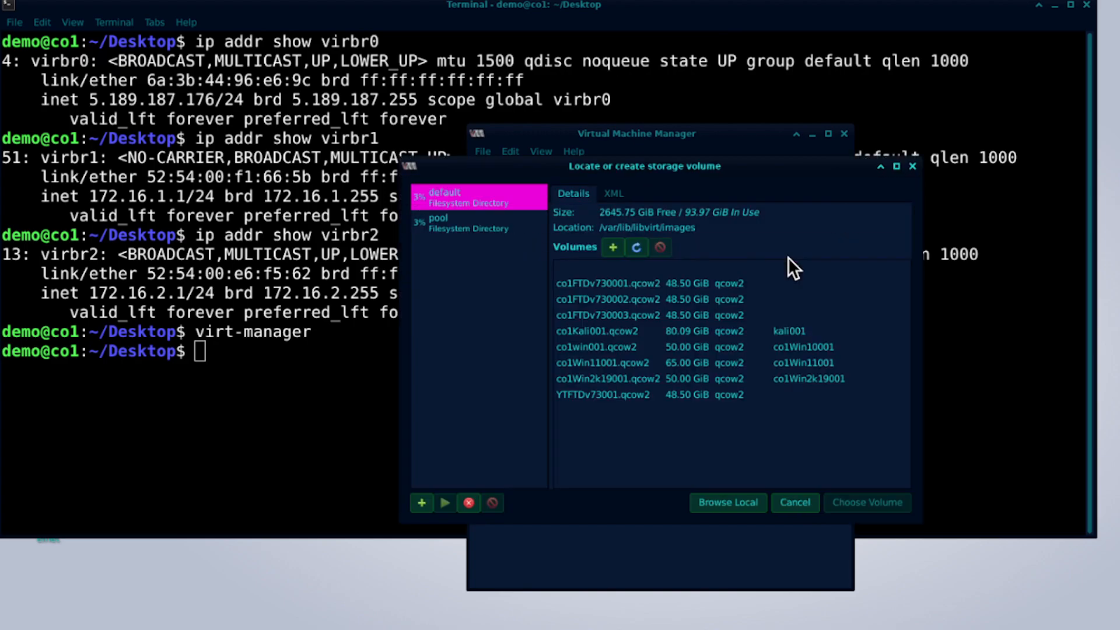
{"action": "left_click", "coordinate": [644, 396]}
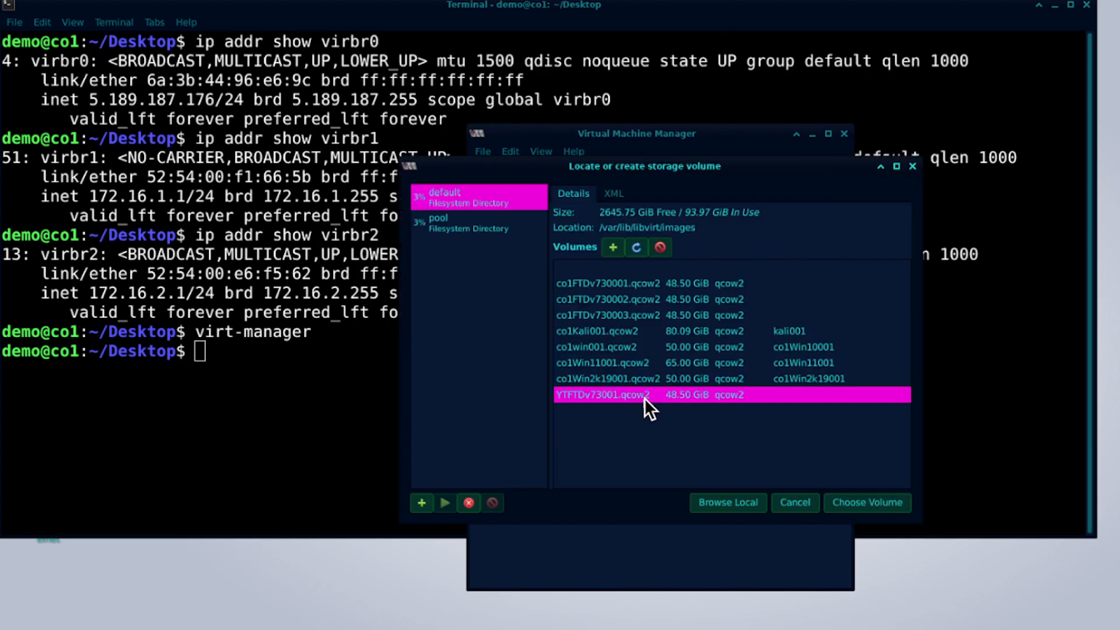
{"action": "left_click", "coordinate": [874, 508]}
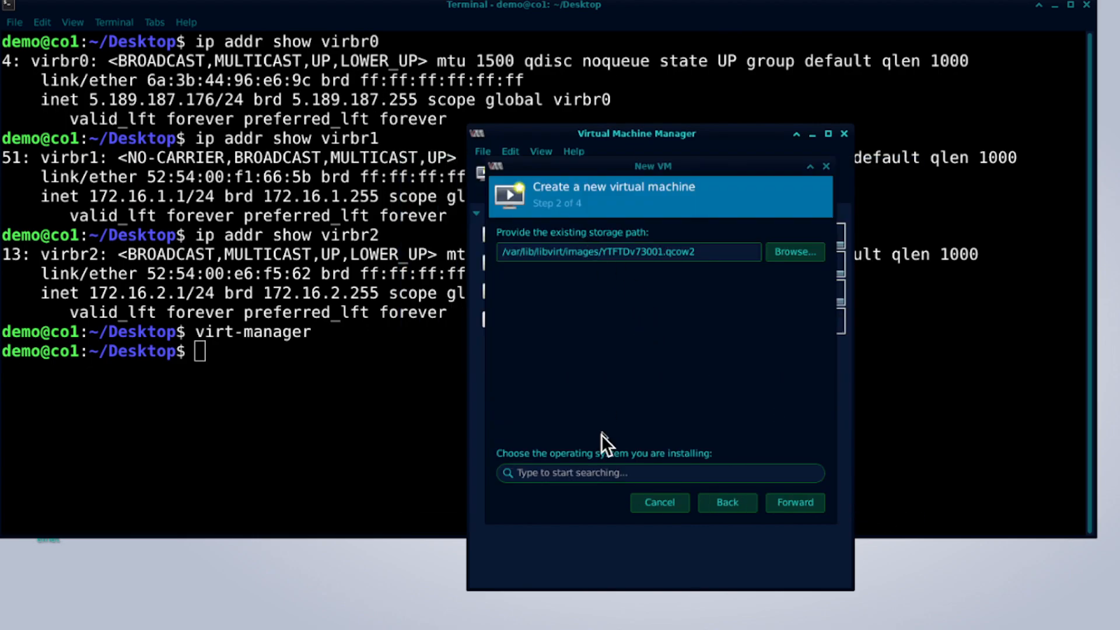
Set the OS type to Generic or unknown OS and select the 8192 MiB memory value.
{"action": "left_click", "coordinate": [630, 472]}
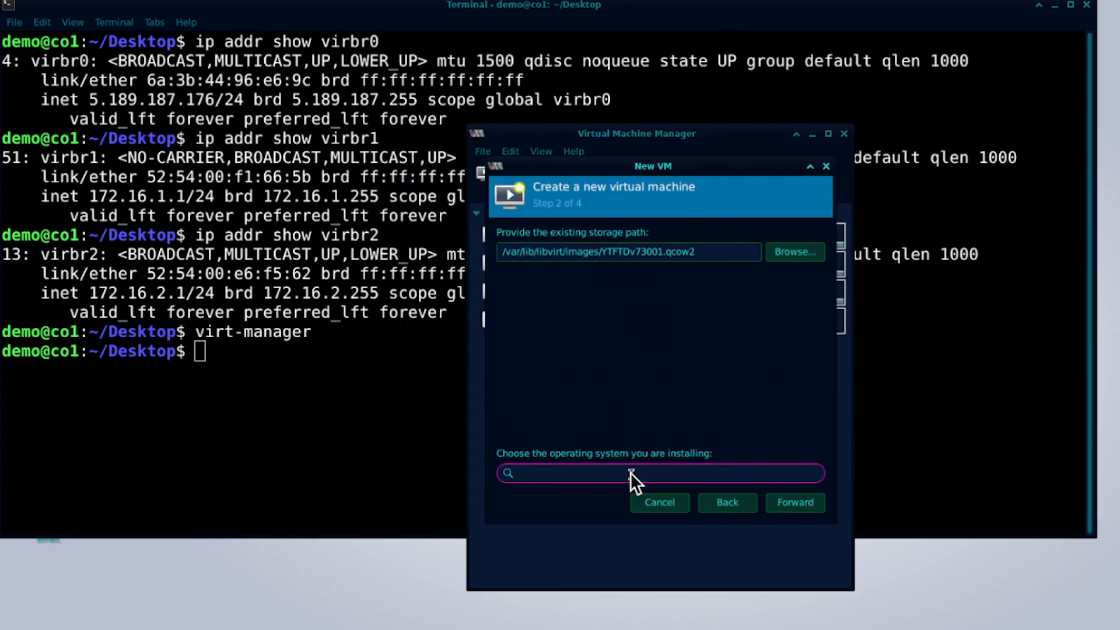
{"action": "type", "text": "gener"}
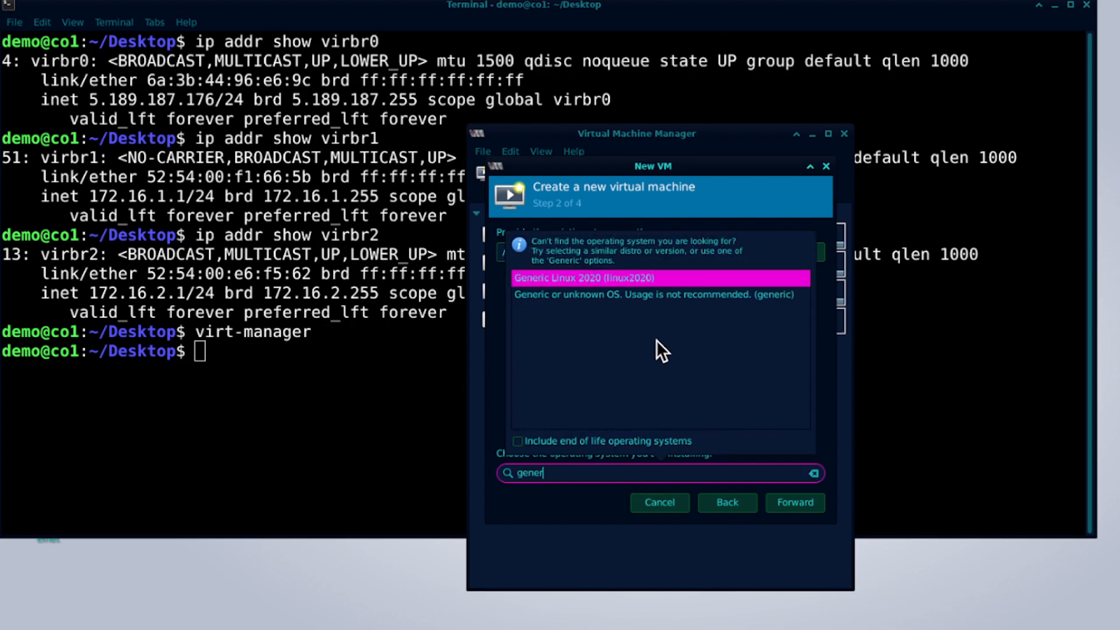
{"action": "left_click", "coordinate": [628, 296]}
{"action": "left_click", "coordinate": [794, 506]}
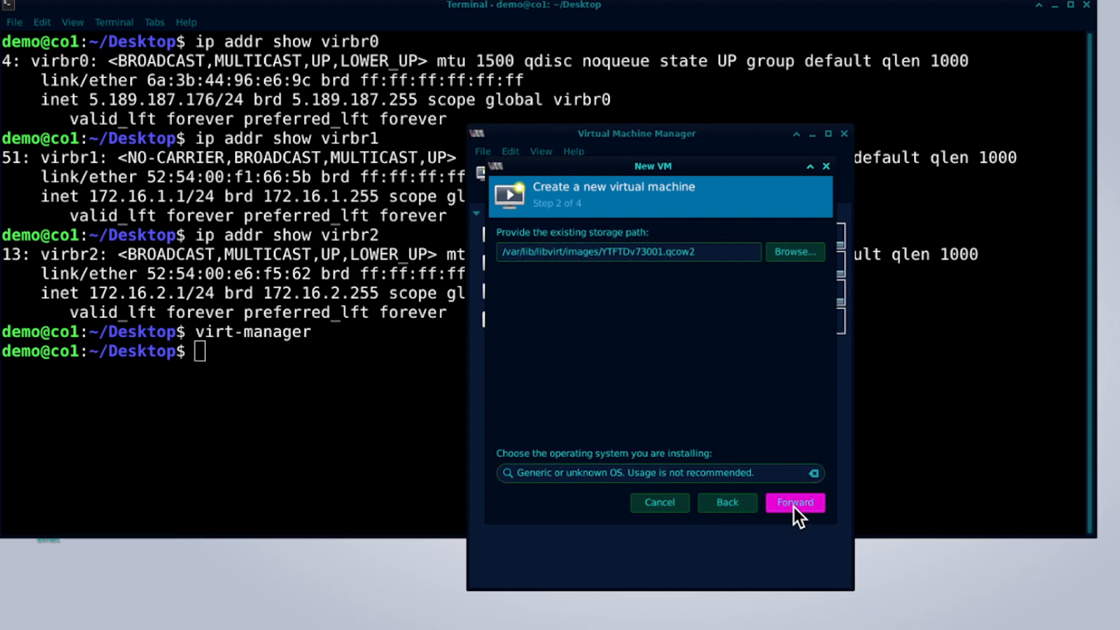
{"action": "double_click", "coordinate": [559, 255]}
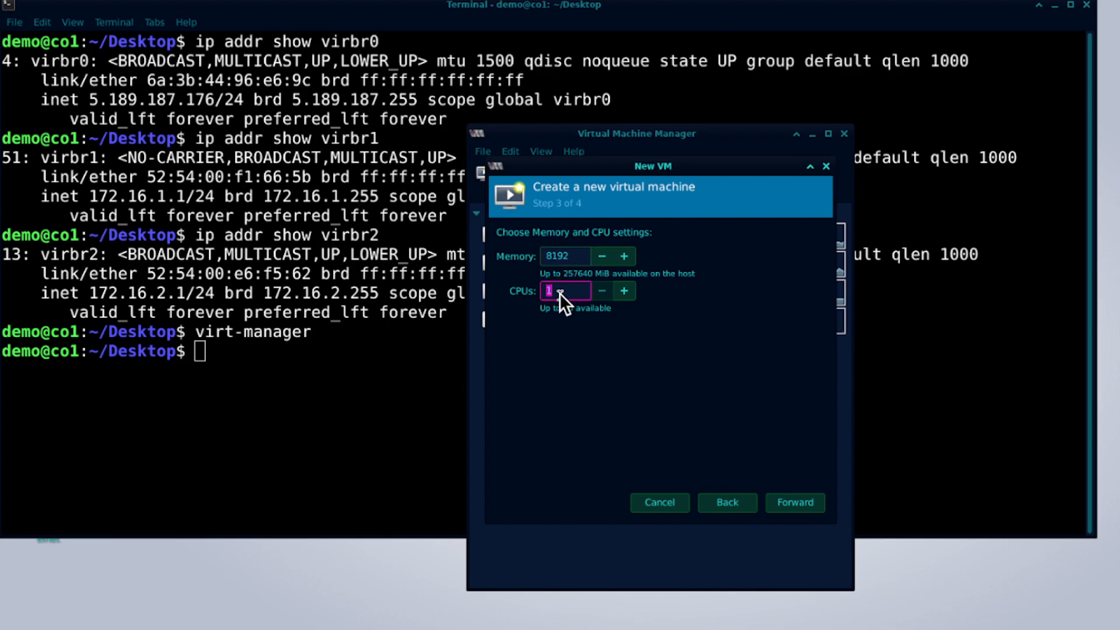
Give YTFTDv73001 4 CPUs and enable Customize configuration before install.
{"action": "type", "text": "4"}
{"action": "left_click", "coordinate": [792, 503]}
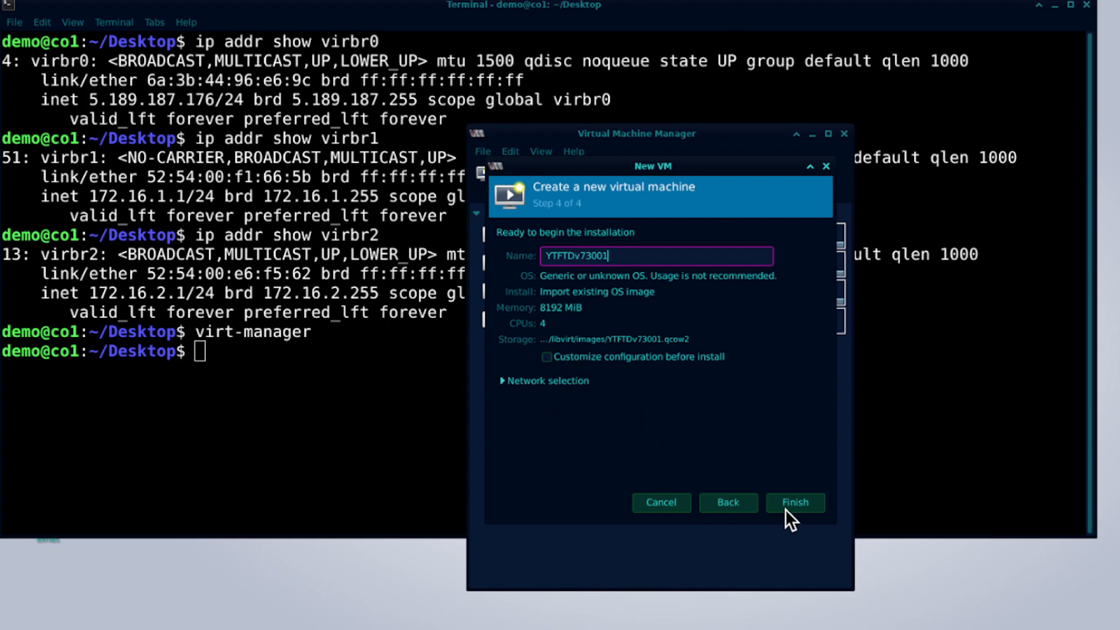
{"action": "left_click", "coordinate": [548, 358]}
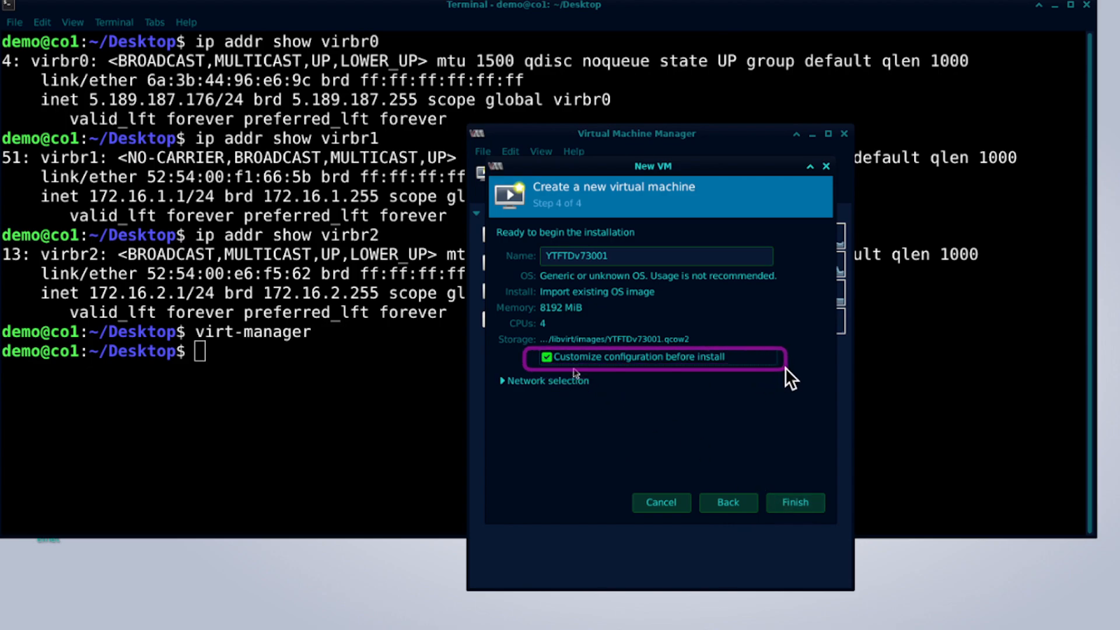
Finish the wizard and change the virtual disk bus to VirtIO.
{"action": "left_click", "coordinate": [794, 503]}
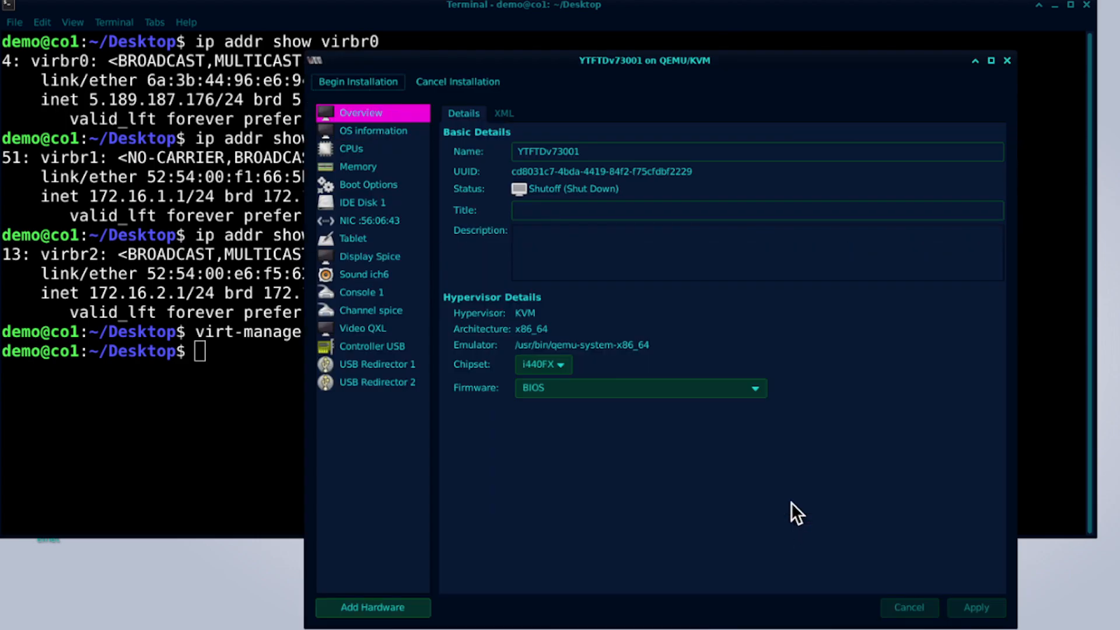
{"action": "left_click", "coordinate": [362, 203]}
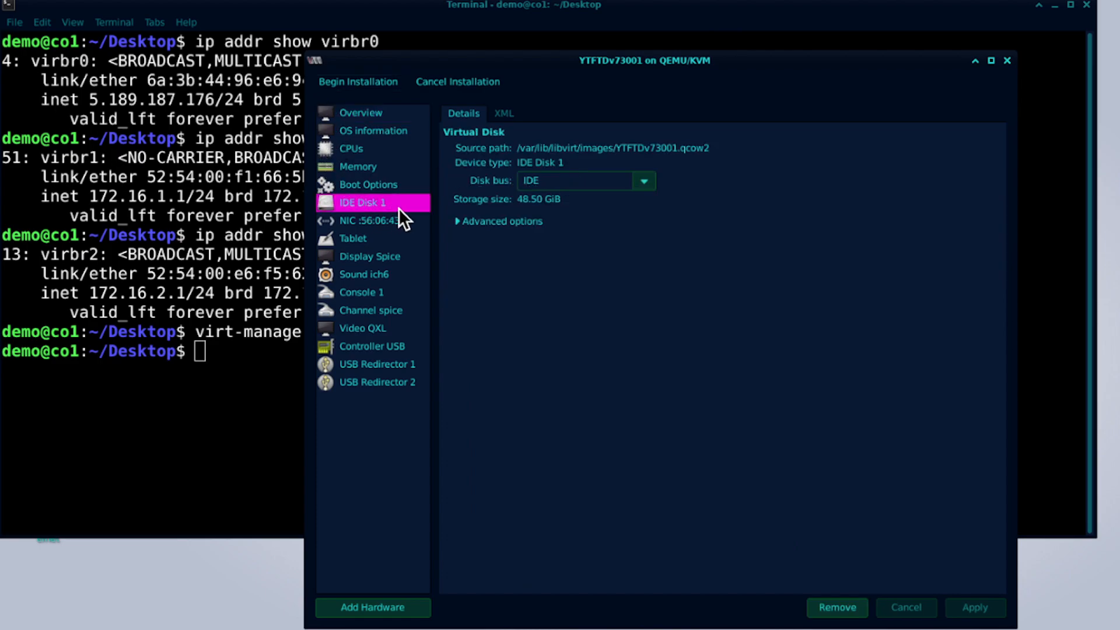
{"action": "left_click", "coordinate": [644, 182]}
{"action": "left_click", "coordinate": [563, 289]}
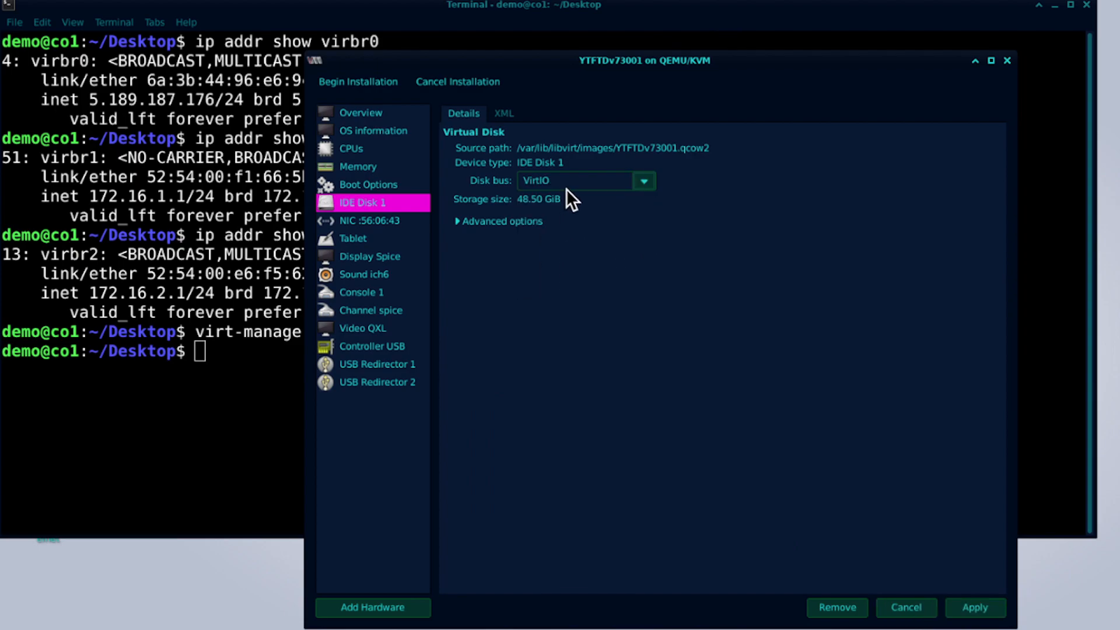
{"action": "left_click", "coordinate": [970, 612]}
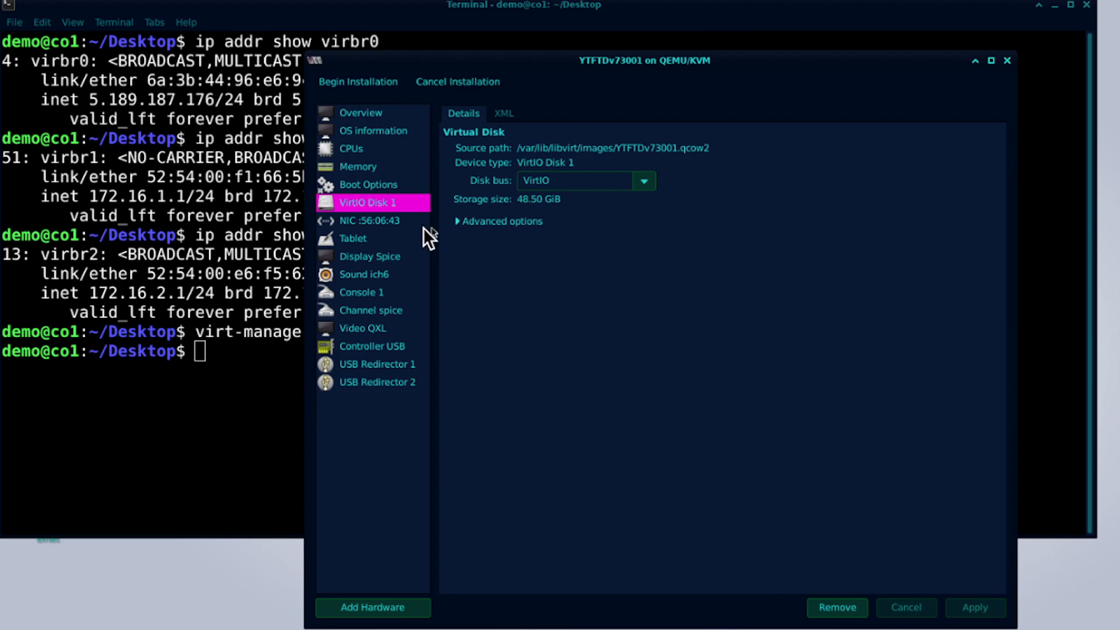
Attach NIC :56:06:43 to the virbr1721602 network and apply it.
{"action": "left_click", "coordinate": [360, 222]}
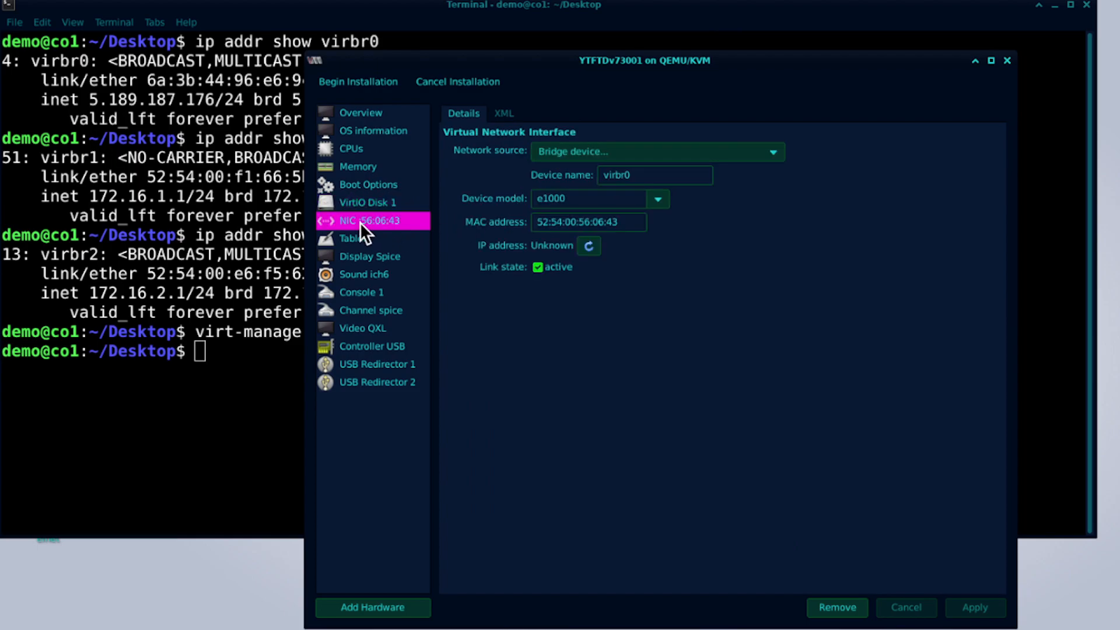
{"action": "left_click", "coordinate": [659, 153]}
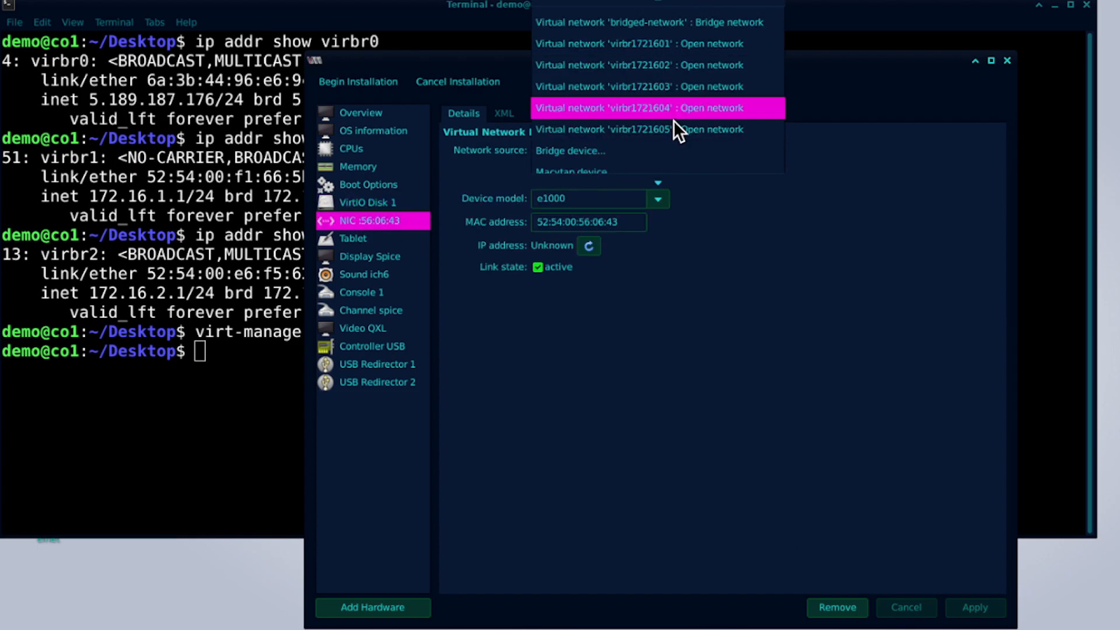
{"action": "left_click", "coordinate": [670, 49]}
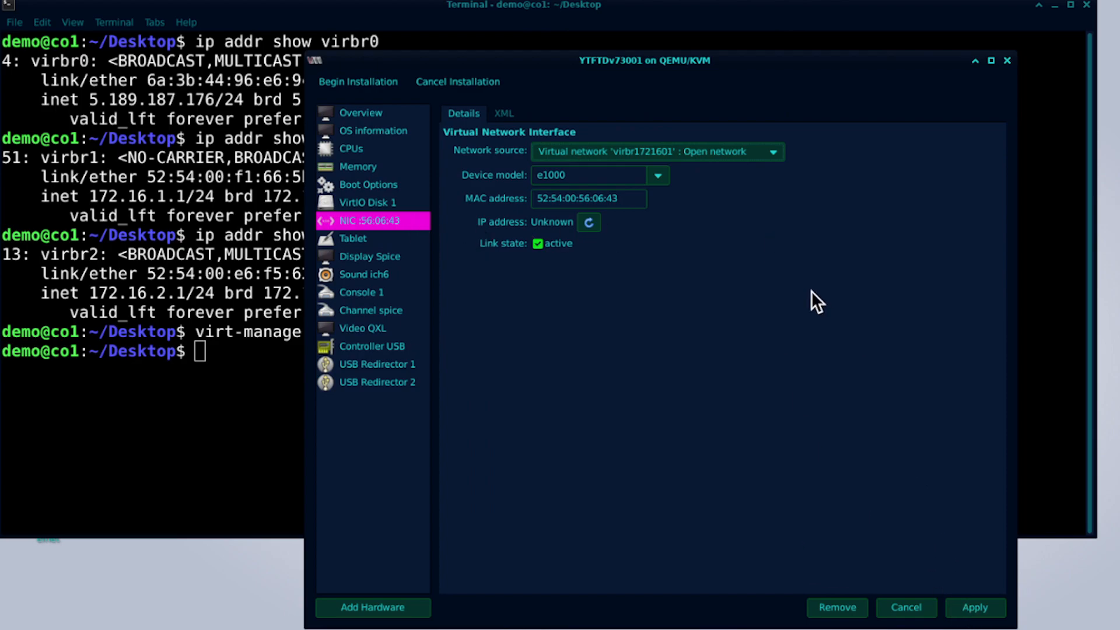
{"action": "left_click", "coordinate": [662, 156]}
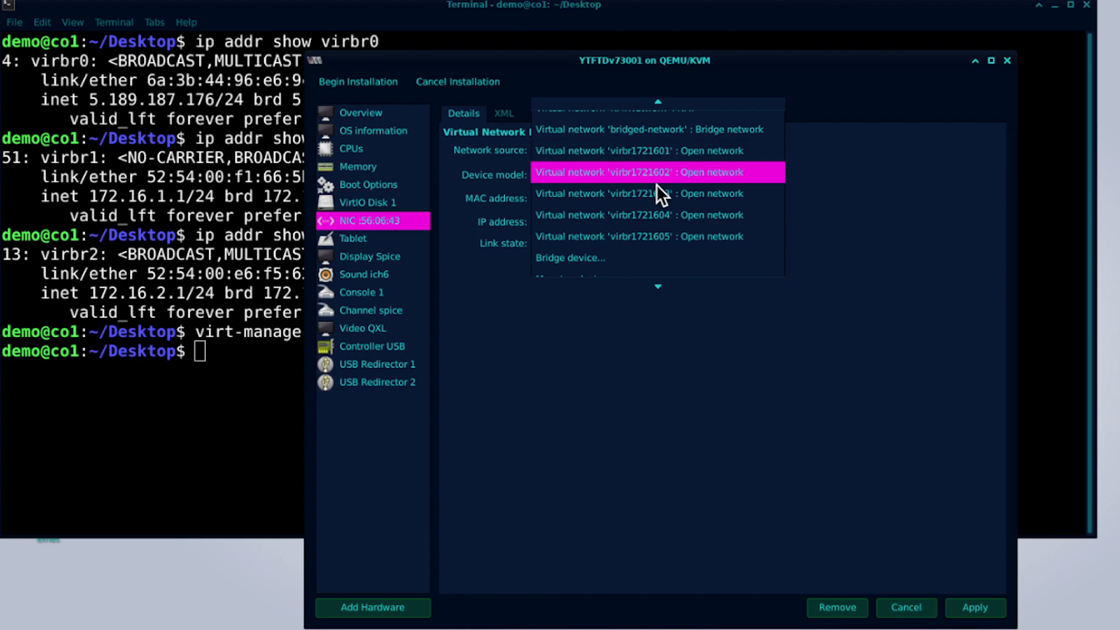
{"action": "left_click", "coordinate": [657, 172]}
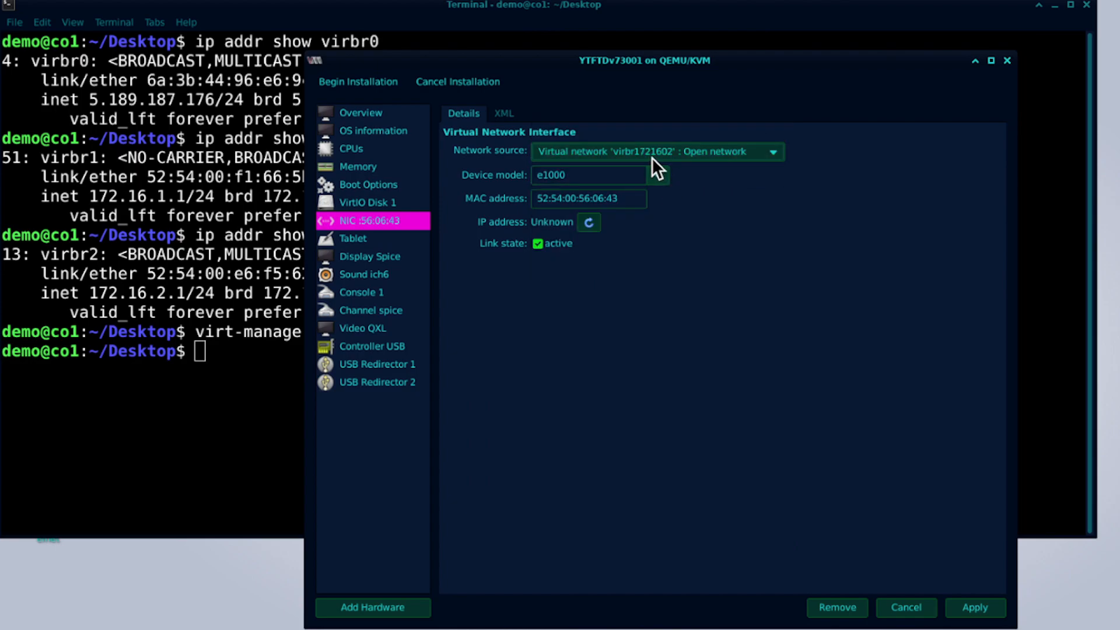
{"action": "left_click", "coordinate": [971, 611]}
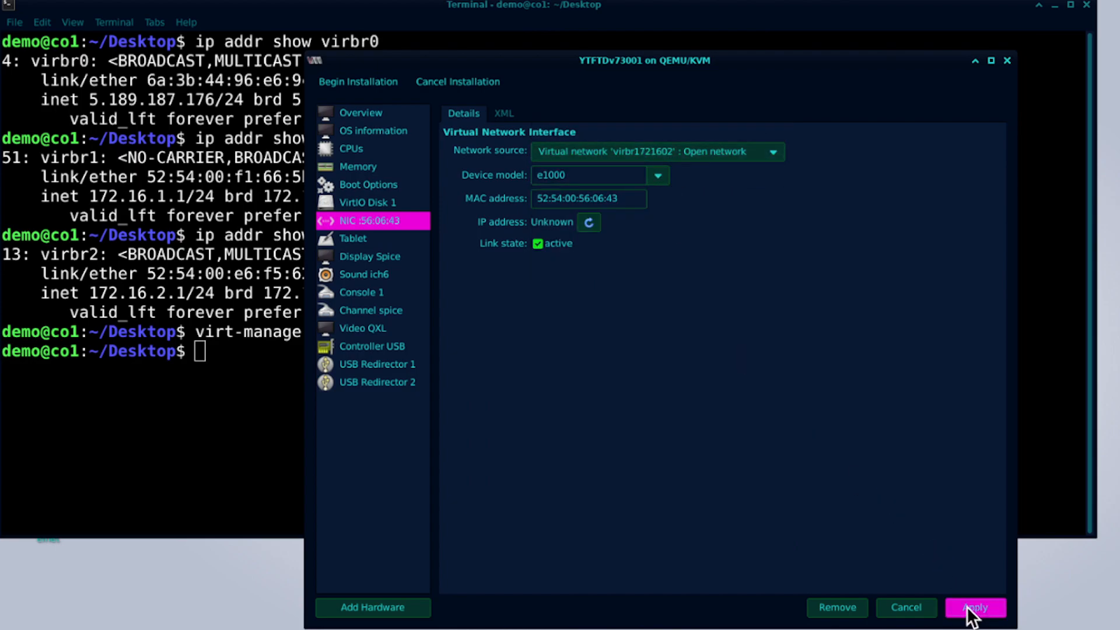
{"action": "left_click", "coordinate": [351, 612]}
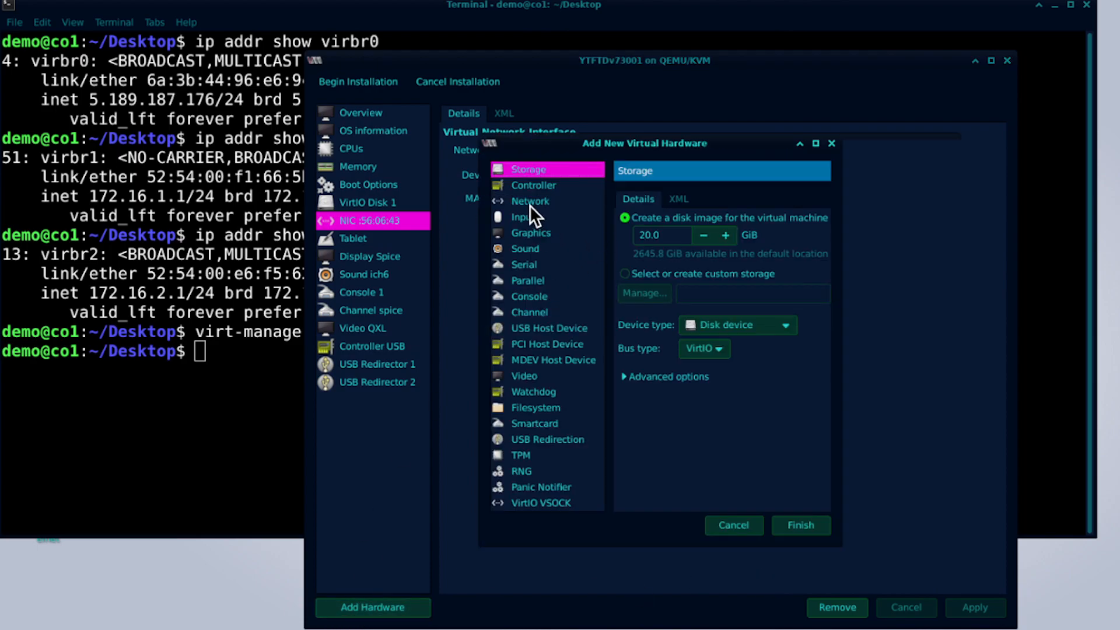
Add two network interfaces, on virbr1721601 and virbr1721602.
{"action": "left_click", "coordinate": [531, 206]}
{"action": "left_click", "coordinate": [717, 225]}
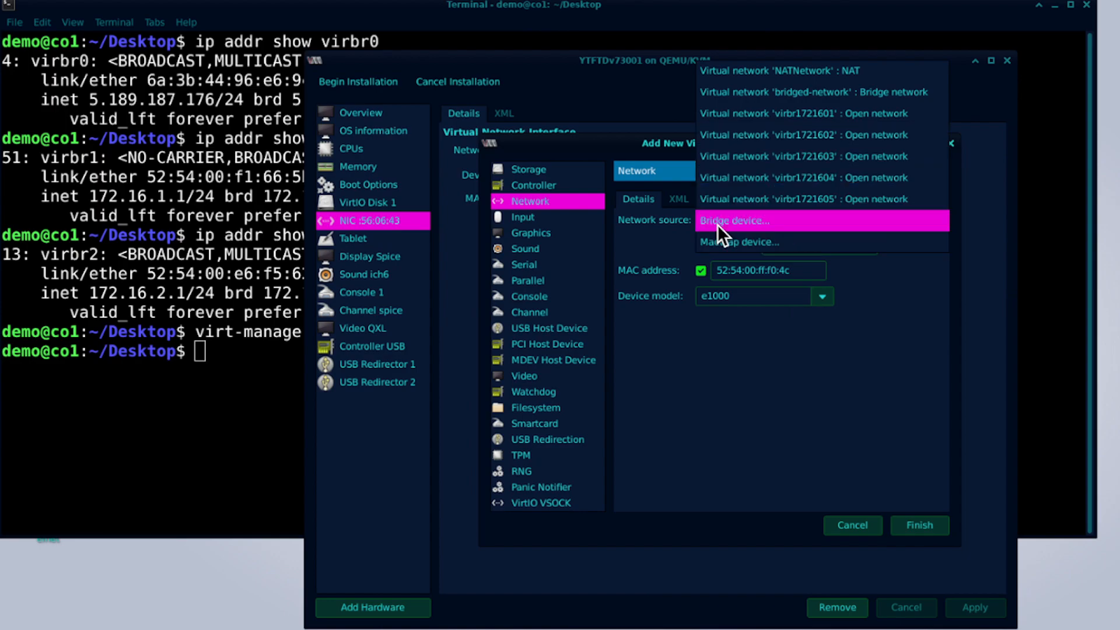
{"action": "left_click", "coordinate": [743, 118]}
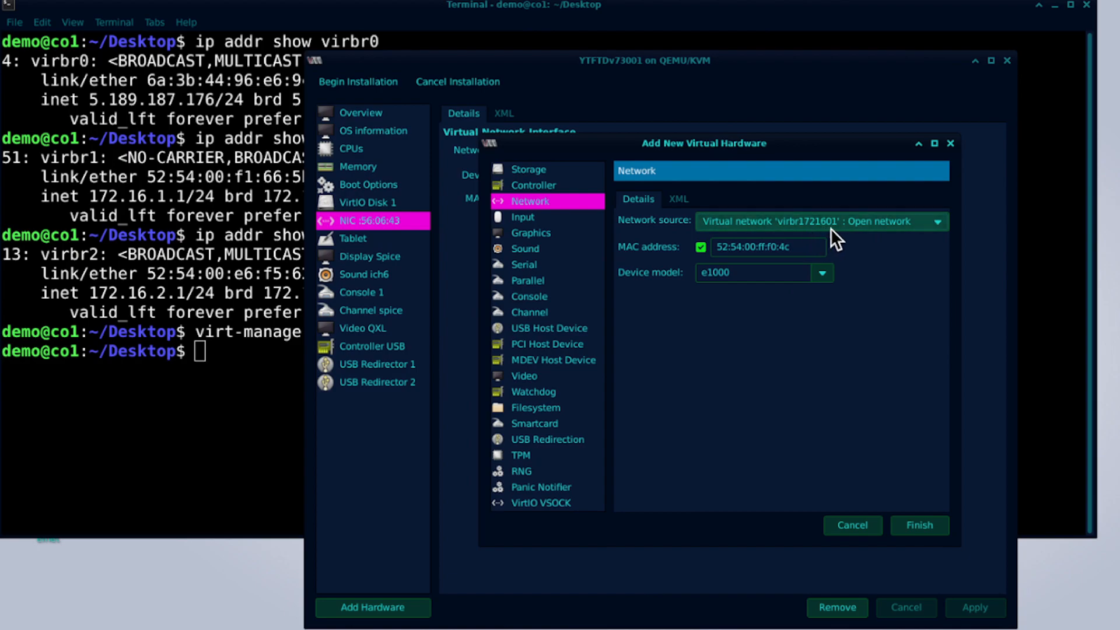
{"action": "left_click", "coordinate": [914, 523]}
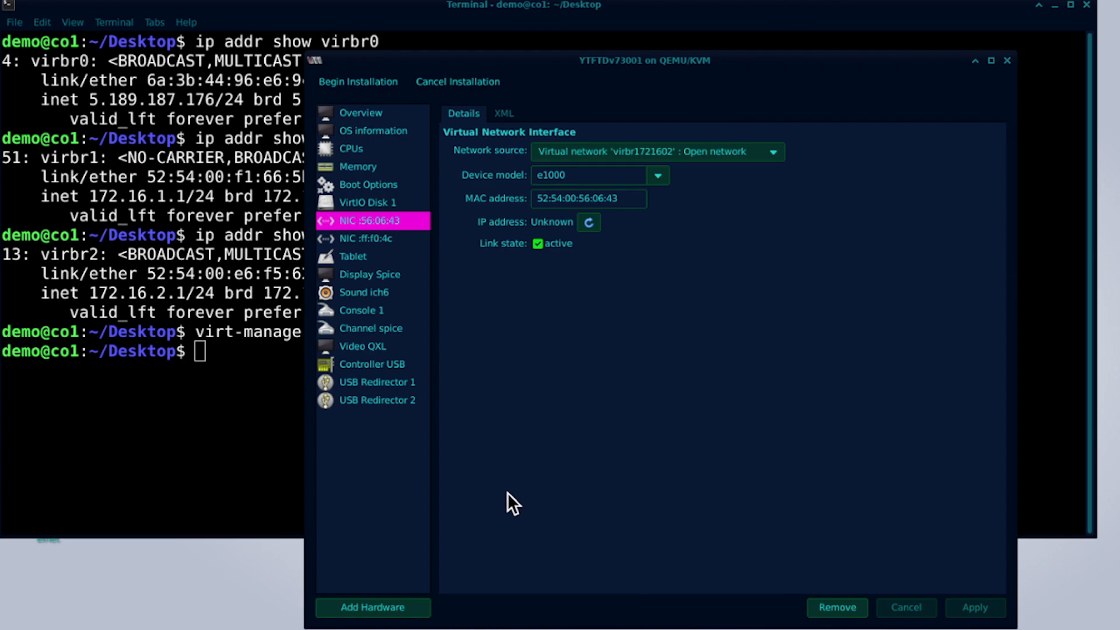
{"action": "left_click", "coordinate": [383, 610]}
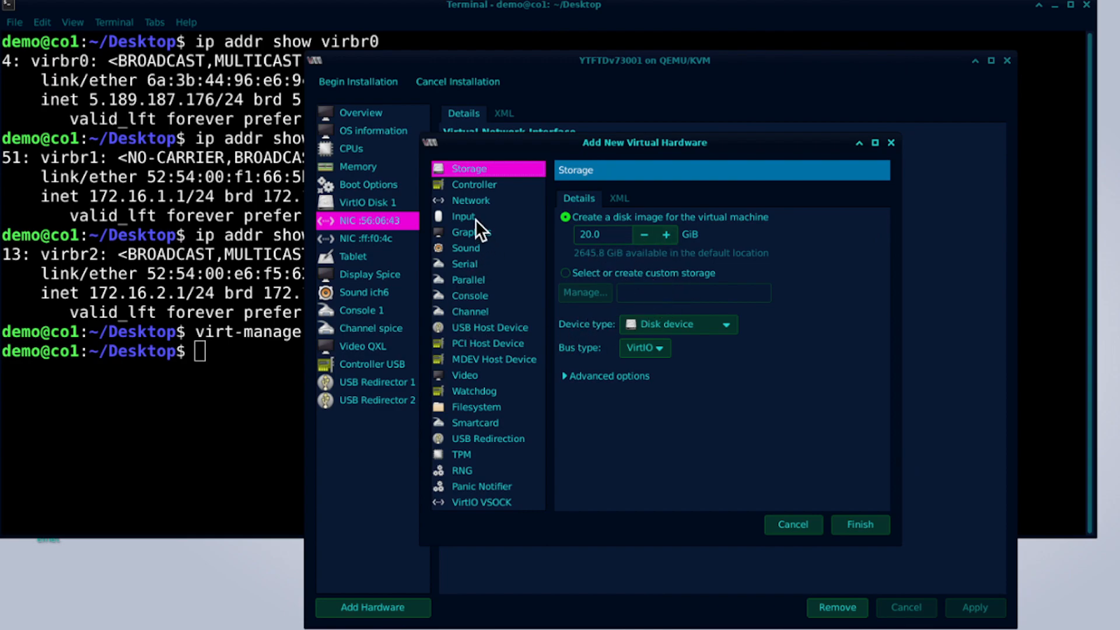
{"action": "left_click", "coordinate": [469, 203]}
{"action": "left_click", "coordinate": [695, 223]}
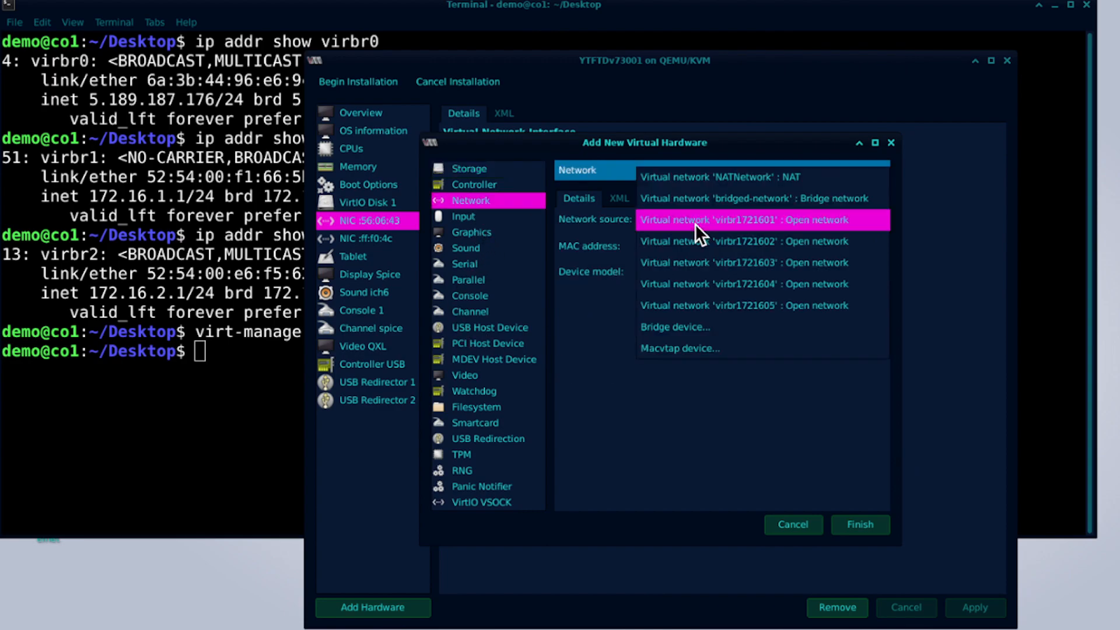
{"action": "left_click", "coordinate": [697, 242]}
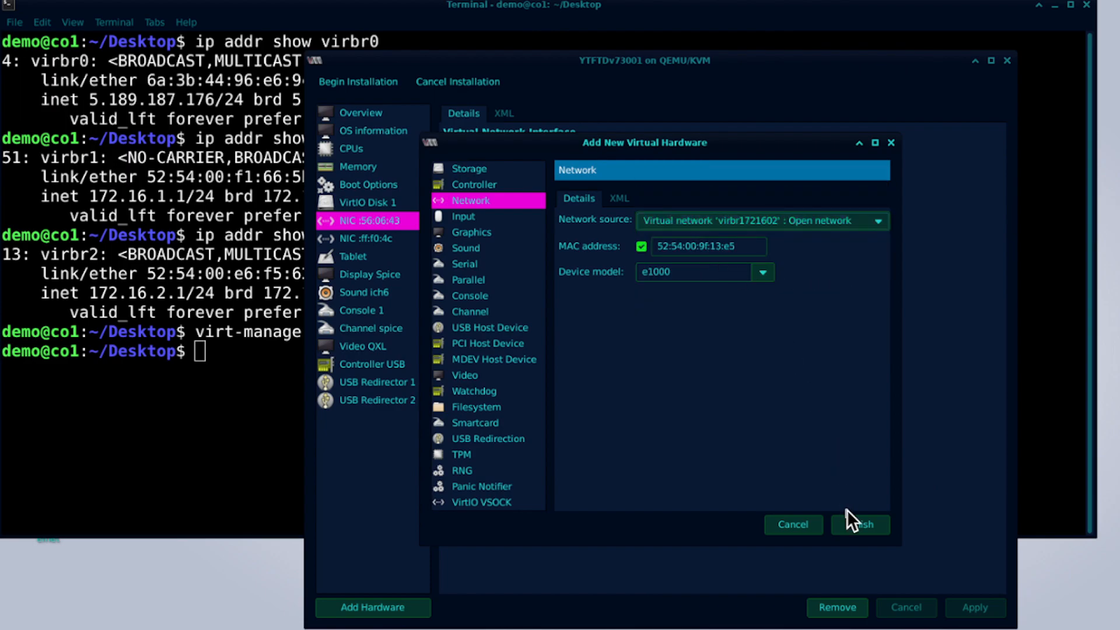
{"action": "left_click", "coordinate": [861, 522]}
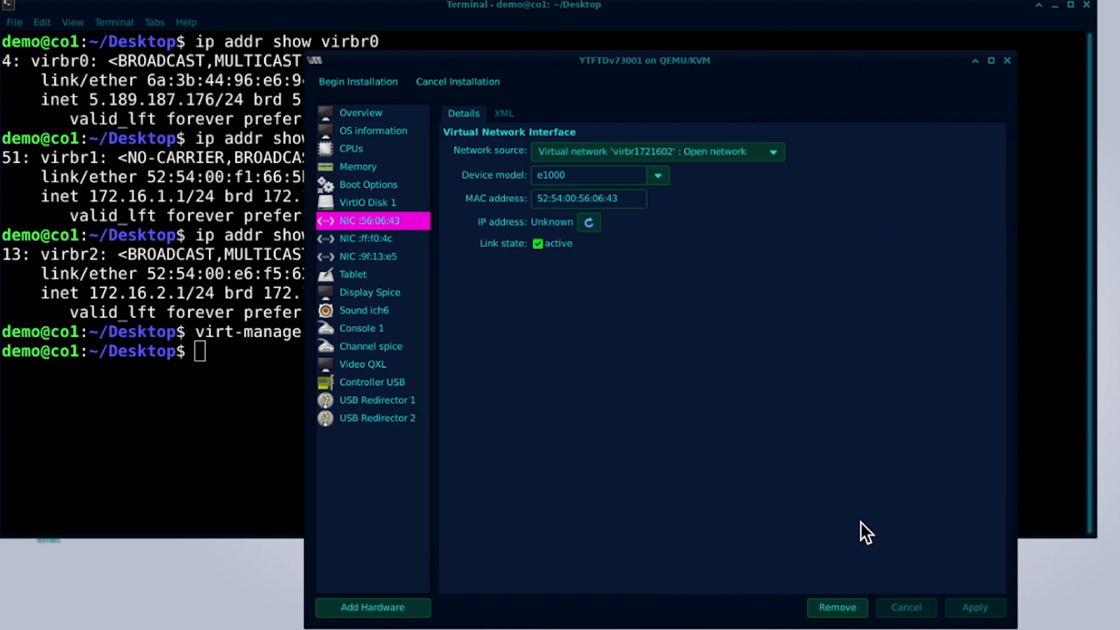
Add a third e1000 network interface on virbr1721602.
{"action": "left_click", "coordinate": [386, 603]}
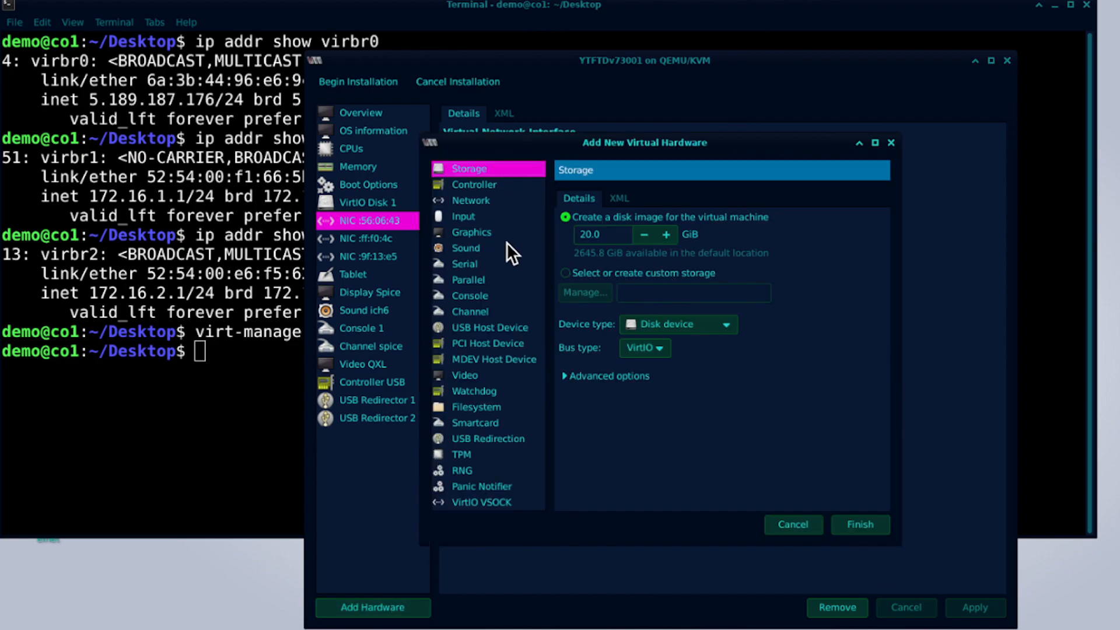
{"action": "left_click", "coordinate": [477, 202]}
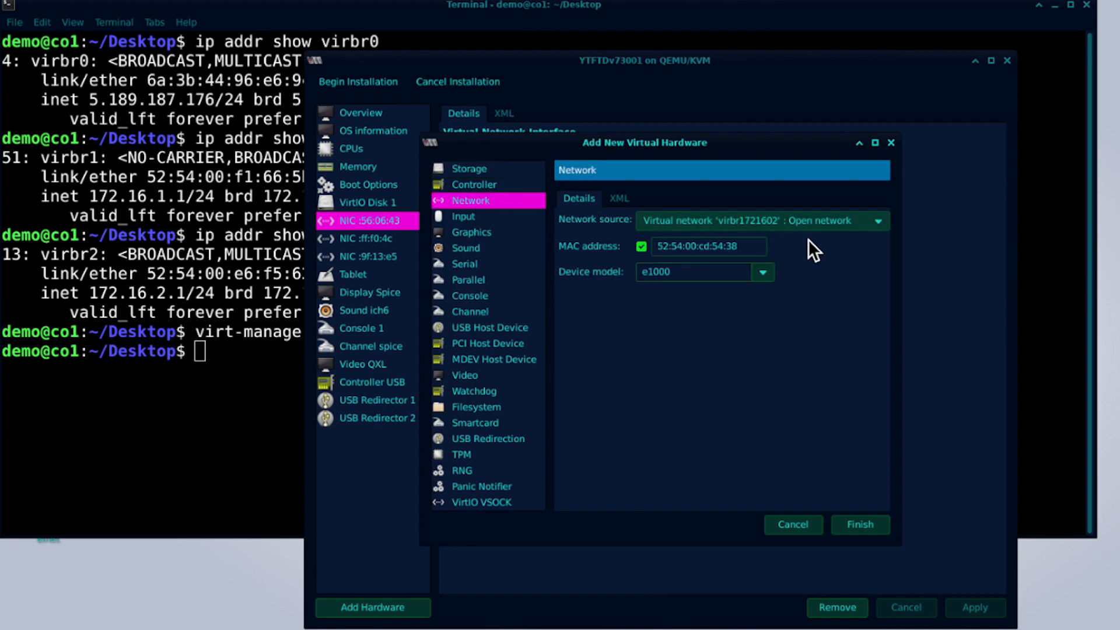
{"action": "left_click", "coordinate": [804, 223]}
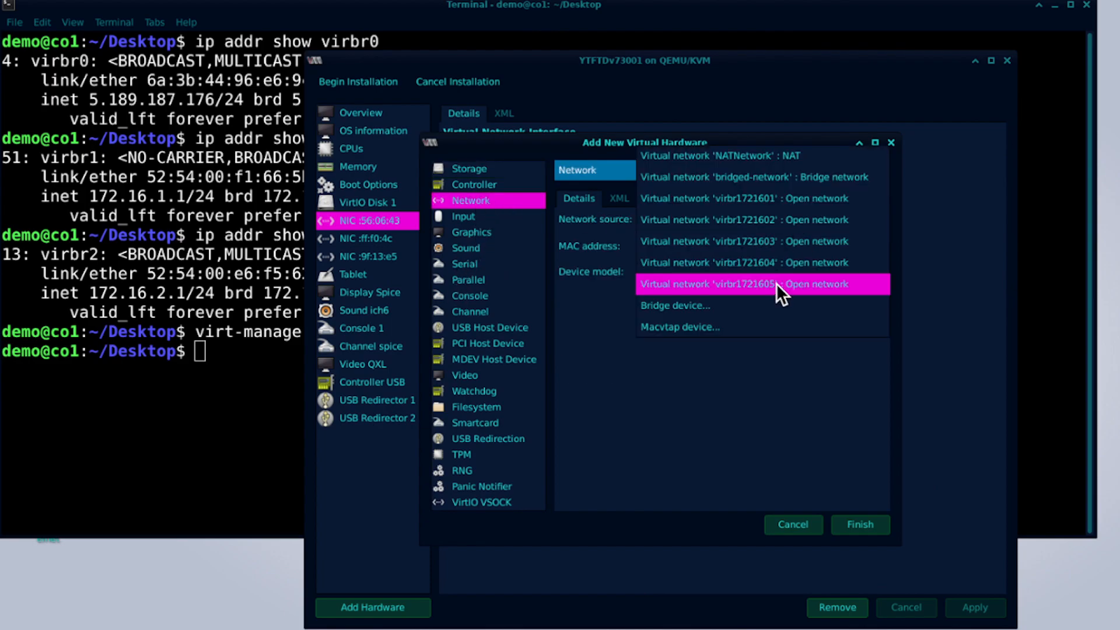
{"action": "left_click", "coordinate": [776, 225]}
{"action": "left_click", "coordinate": [877, 526]}
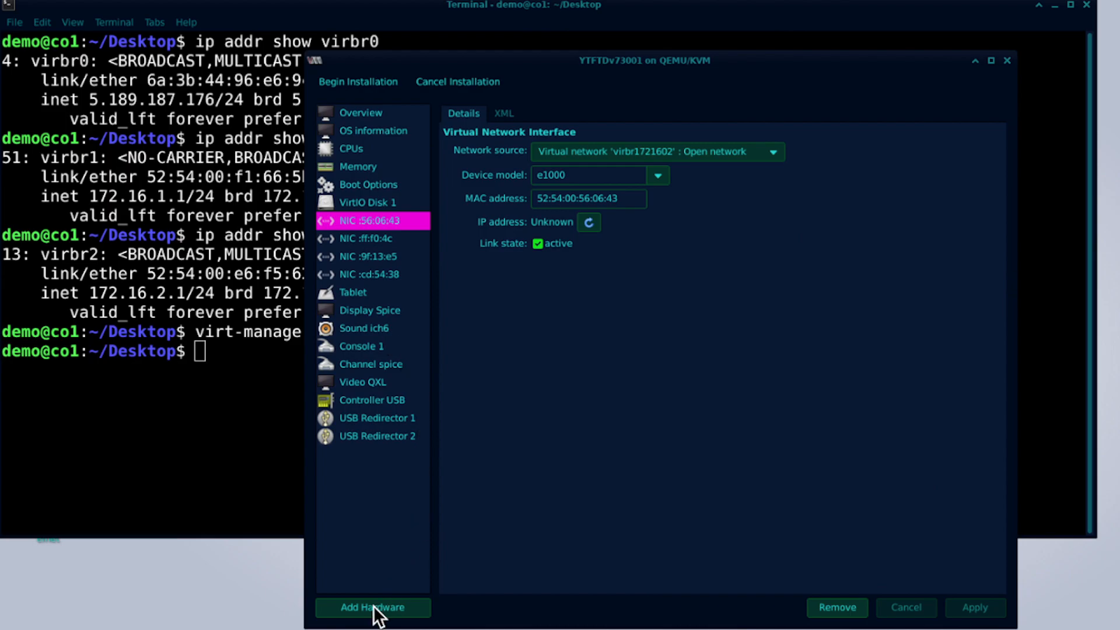
Add a Pseudo TTY (pty) serial device and show Serial 1's settings.
{"action": "left_click", "coordinate": [397, 606]}
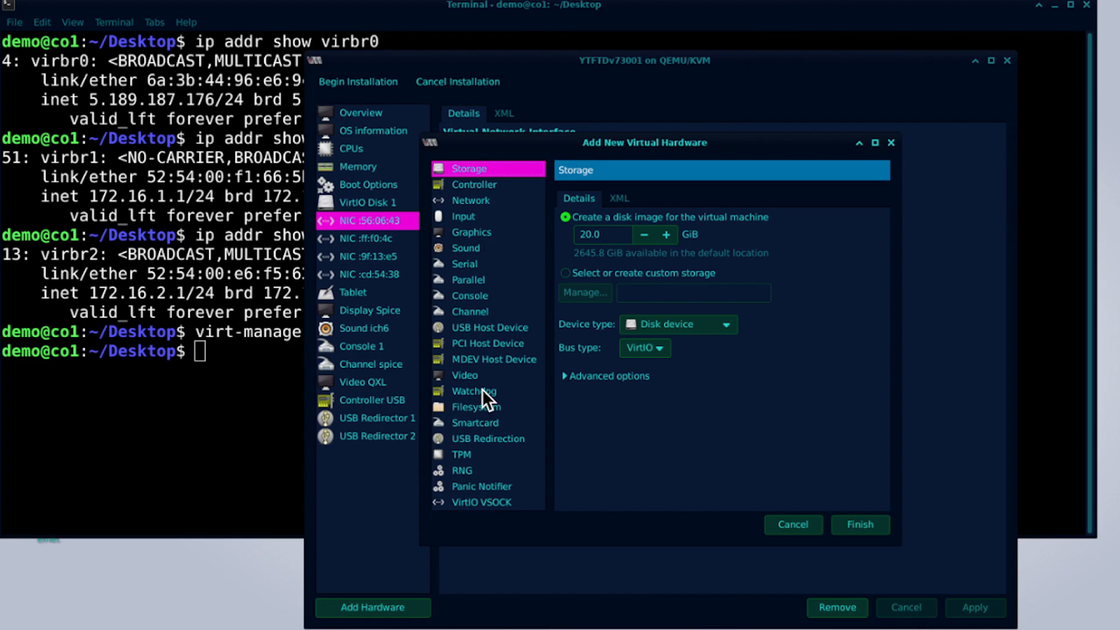
{"action": "left_click", "coordinate": [463, 266]}
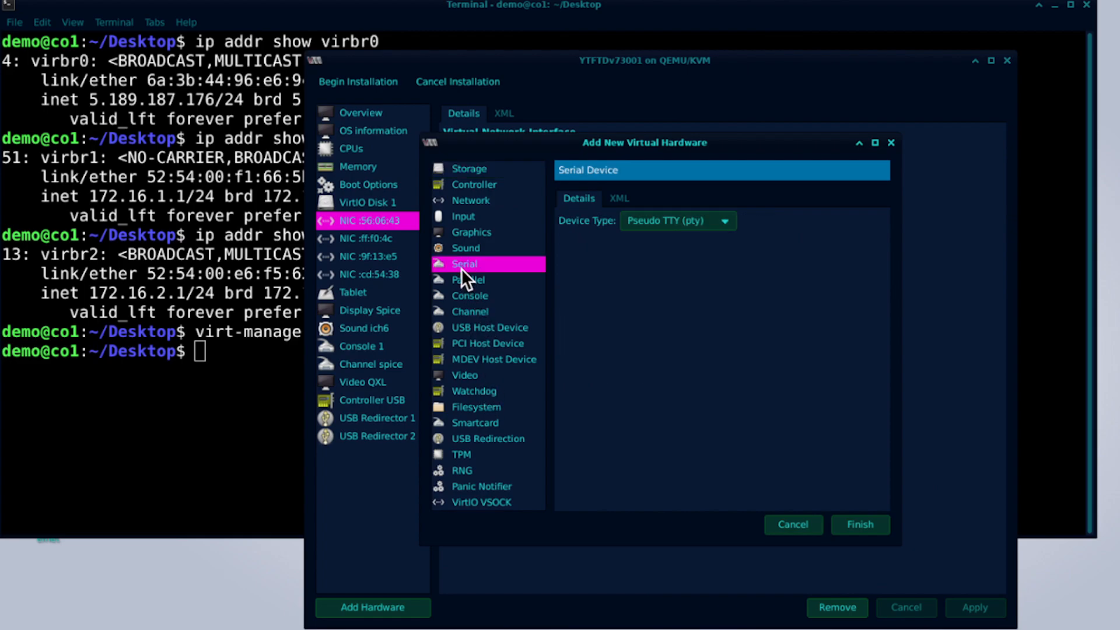
{"action": "left_click", "coordinate": [659, 223]}
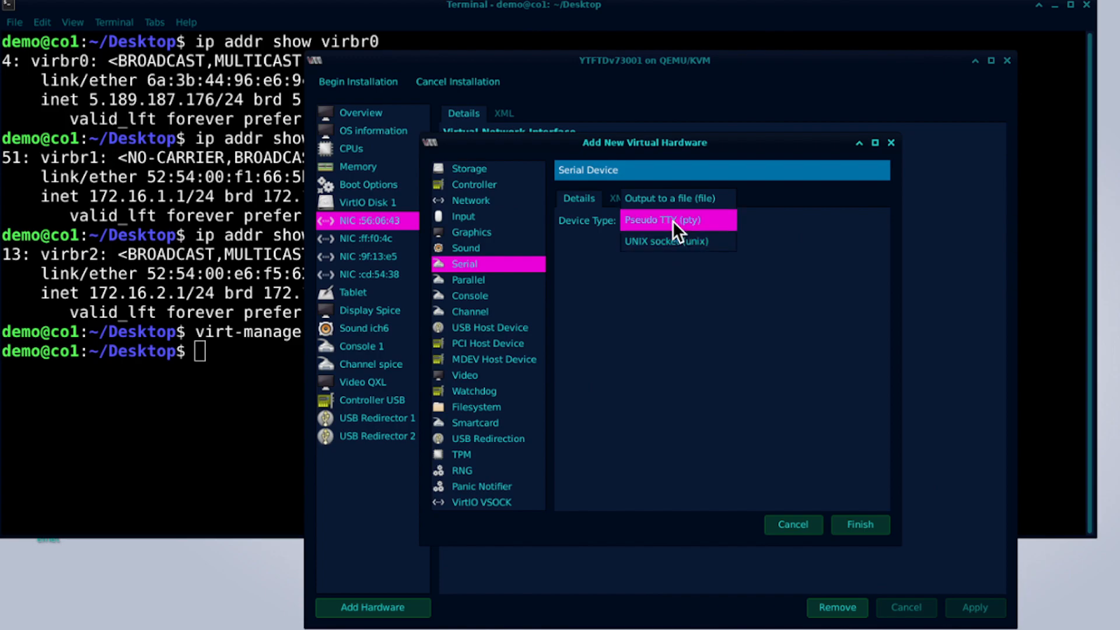
{"action": "left_click", "coordinate": [858, 524]}
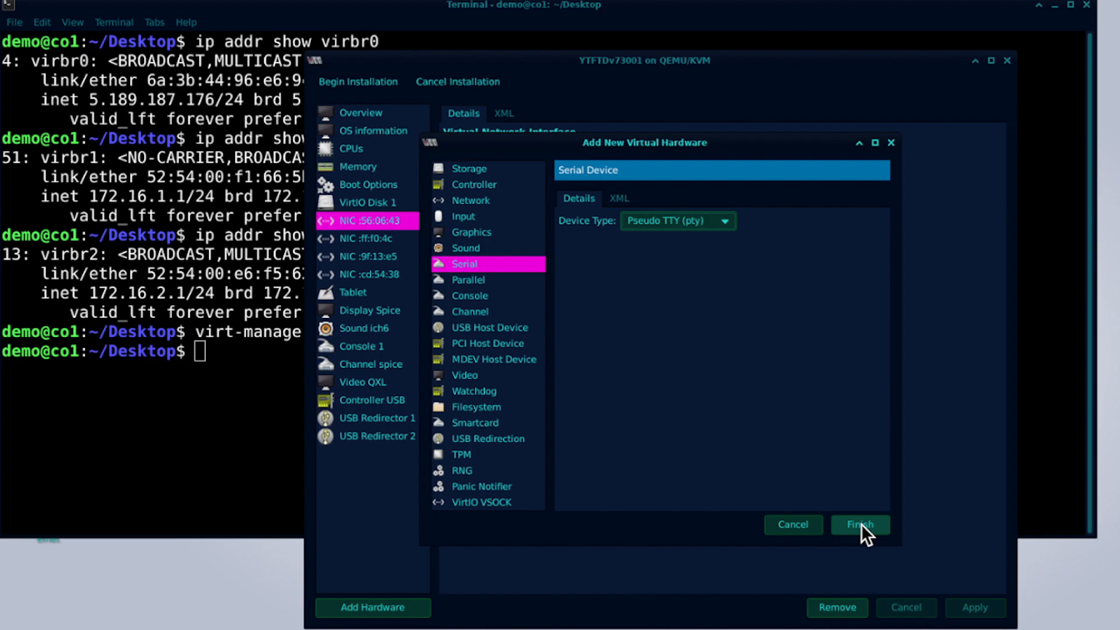
{"action": "left_click", "coordinate": [861, 524]}
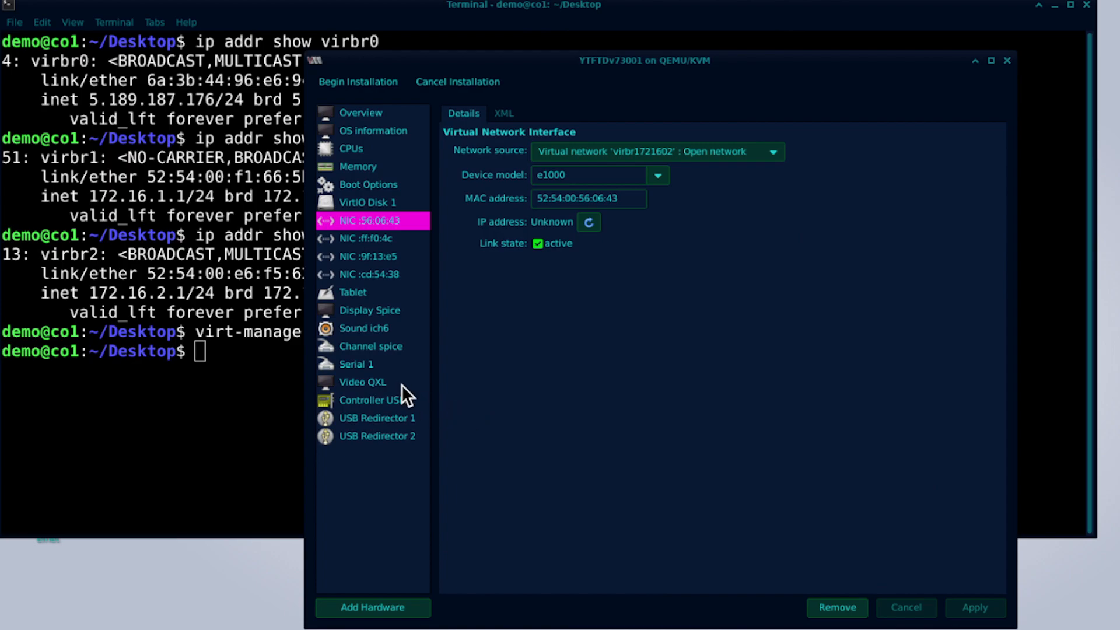
{"action": "left_click", "coordinate": [360, 370]}
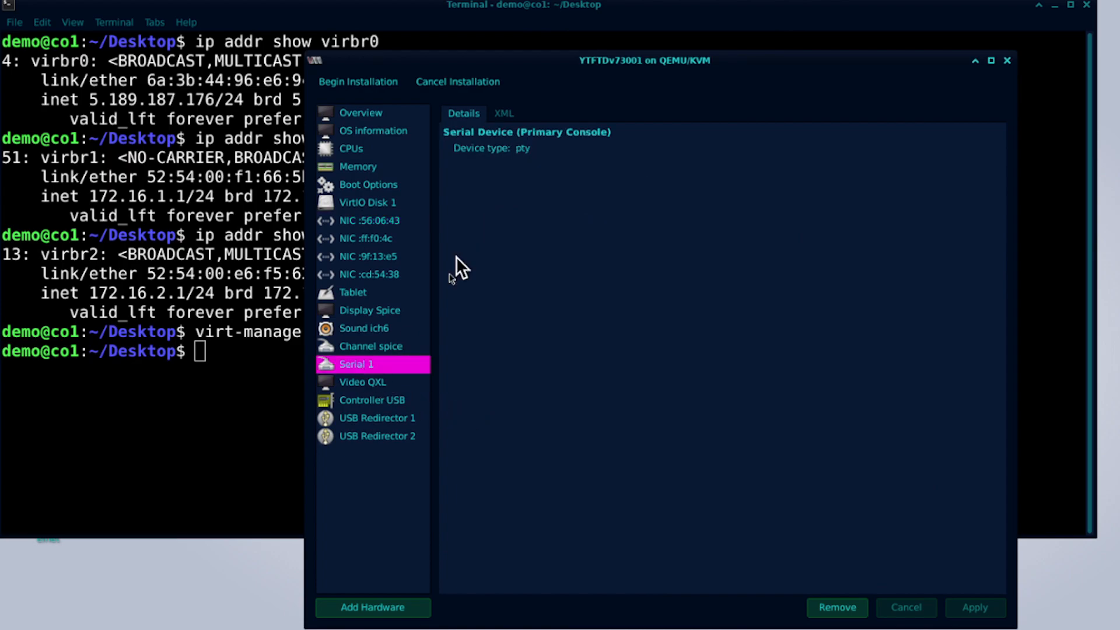
Copy the tcp telnet serial XML from Mousepad's kvm_serial_telnet file into the clipboard.
{"action": "left_click", "coordinate": [504, 114]}
{"action": "left_click", "coordinate": [542, 166]}
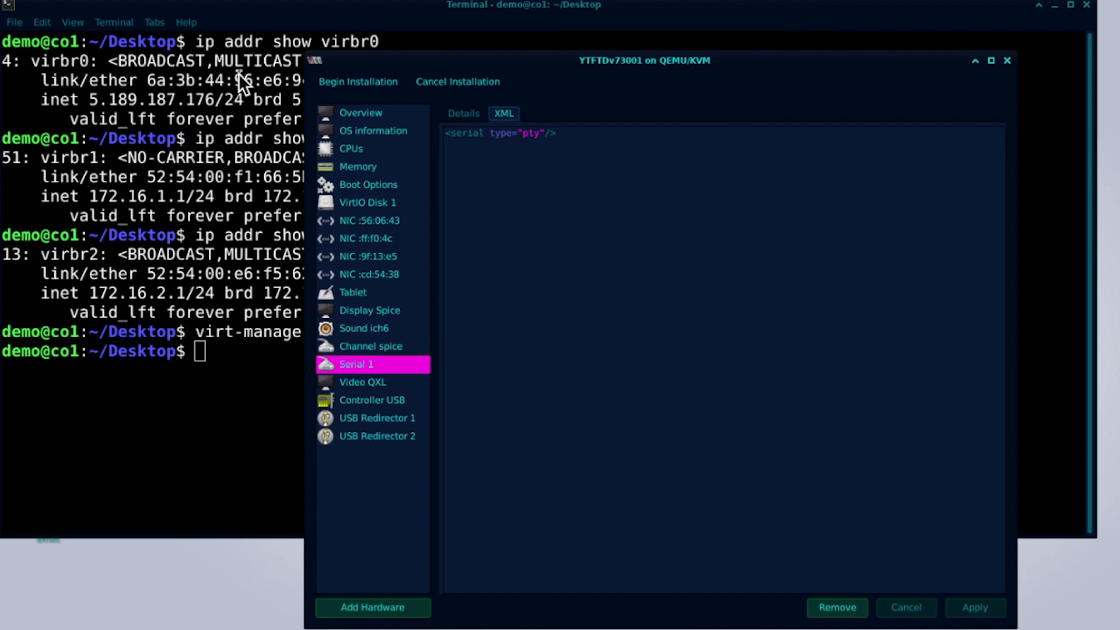
{"action": "left_click", "coordinate": [138, 1]}
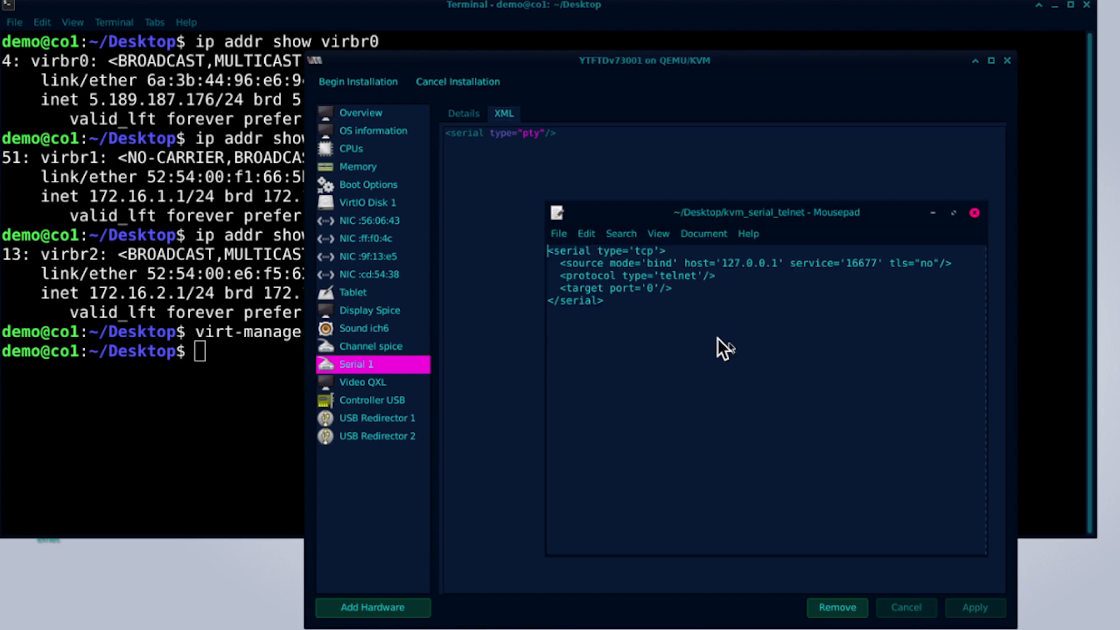
{"action": "left_click_drag", "start_coordinate": [639, 309], "coordinate": [524, 247]}
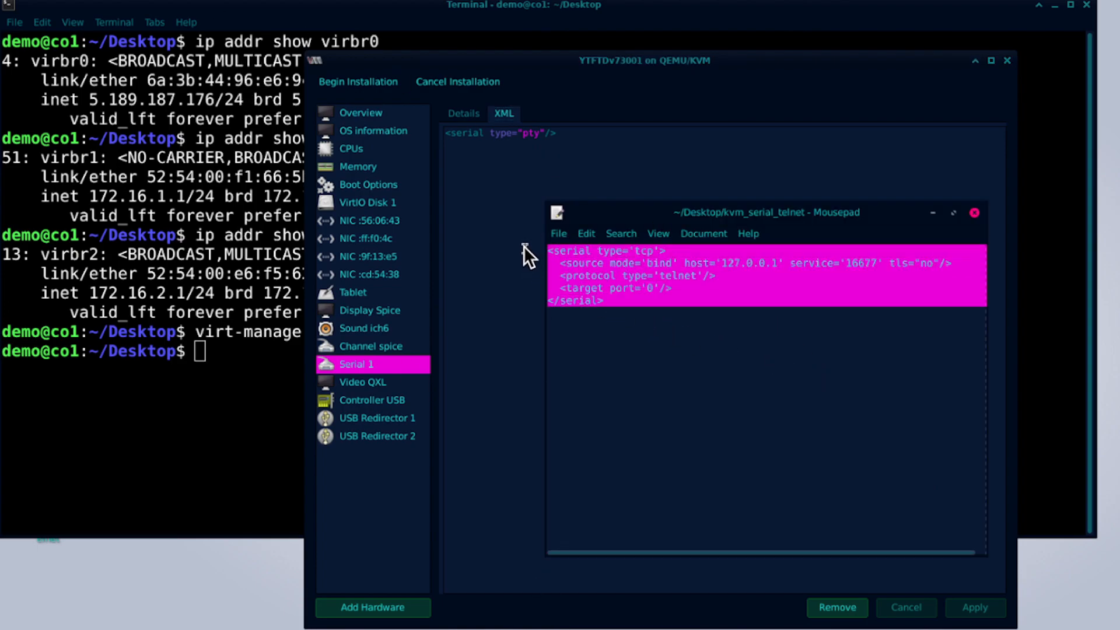
{"action": "right_click", "coordinate": [669, 287]}
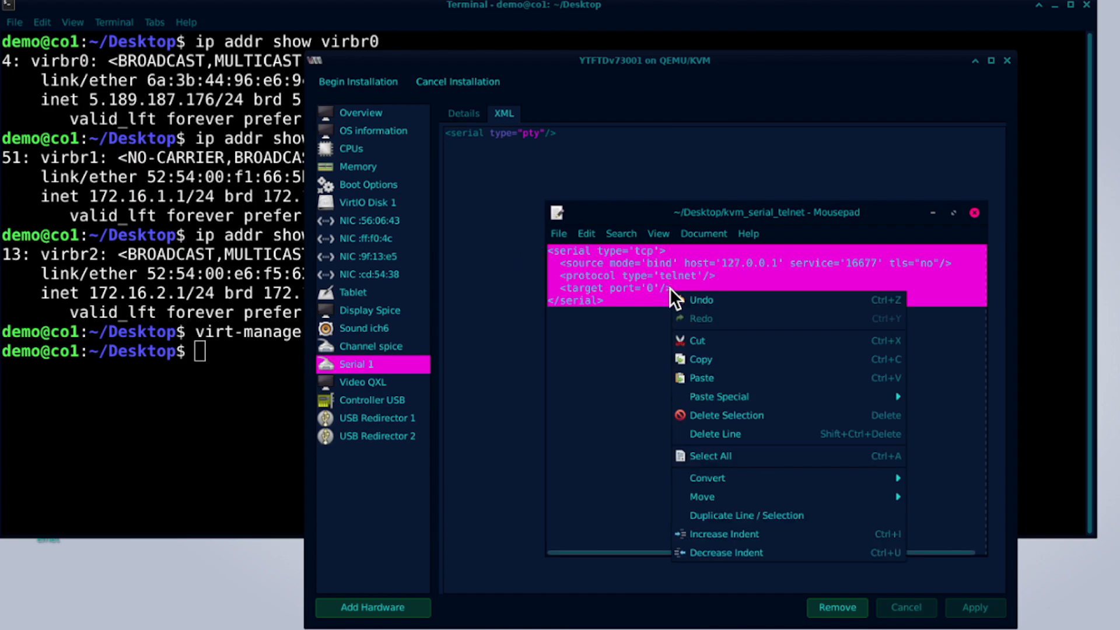
{"action": "left_click", "coordinate": [715, 358]}
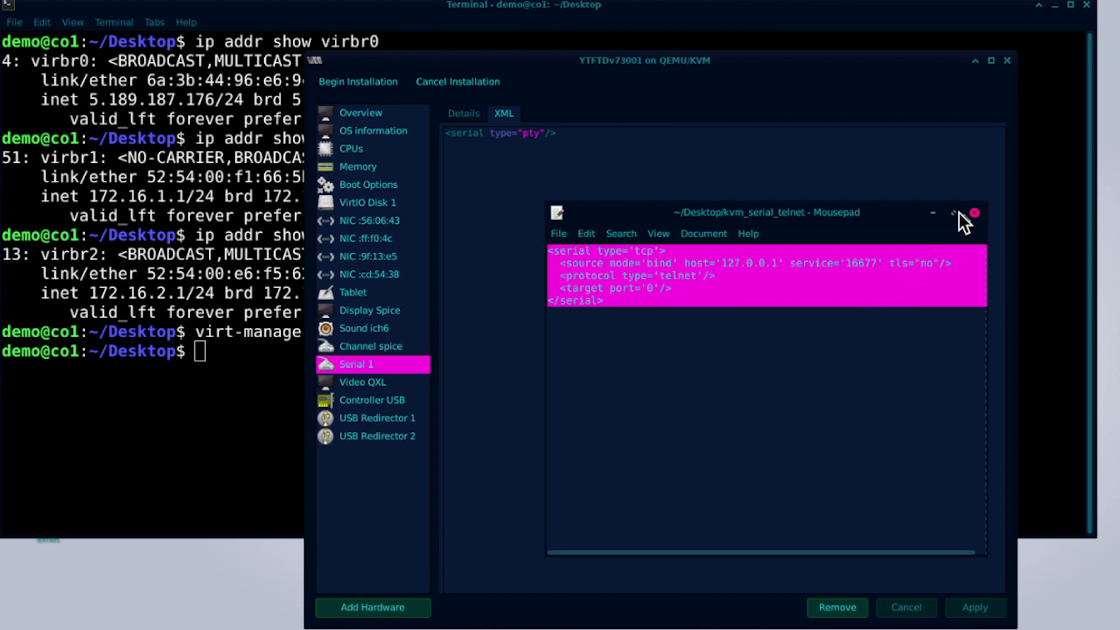
{"action": "left_click", "coordinate": [934, 214]}
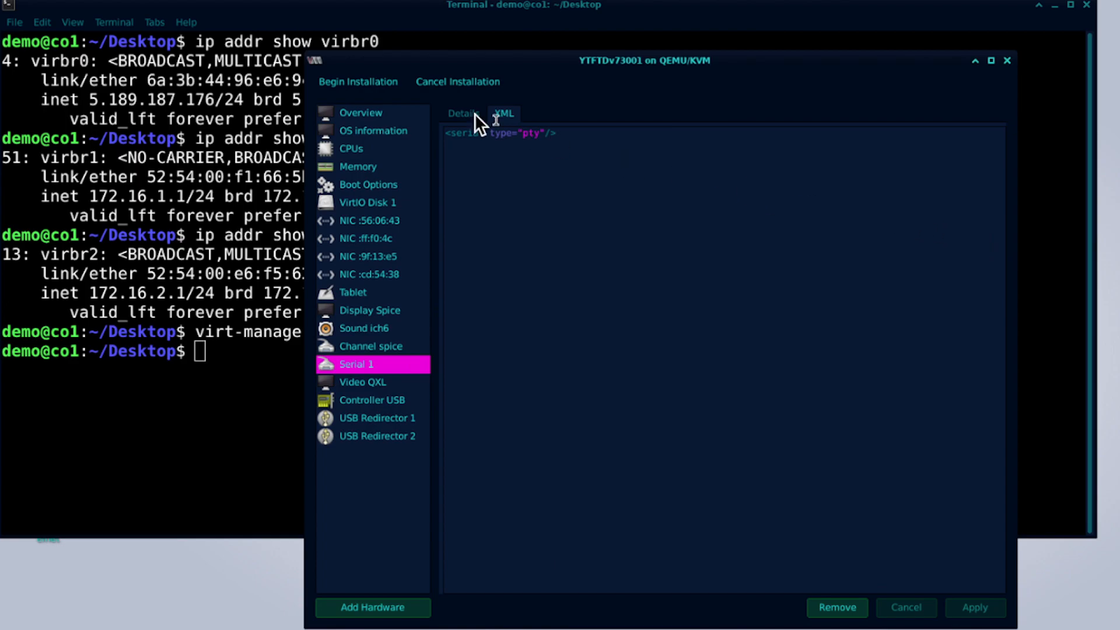
Replace Serial 1's pty XML line with the pasted tcp telnet serial definition.
{"action": "left_click_drag", "start_coordinate": [522, 130], "coordinate": [423, 105]}
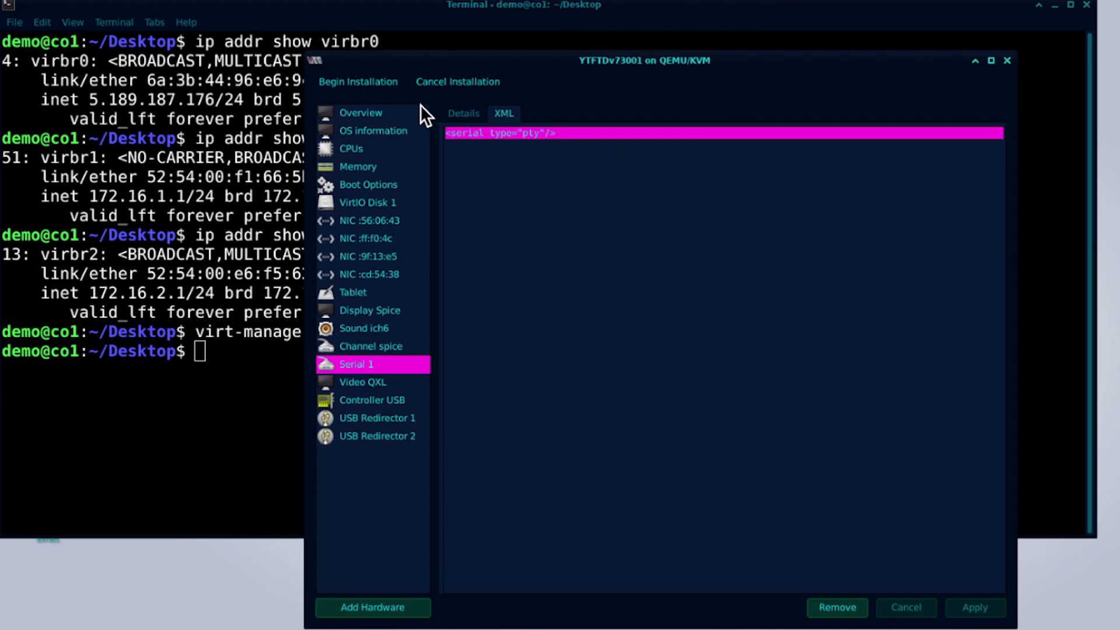
{"action": "key", "text": "ctrl+v"}
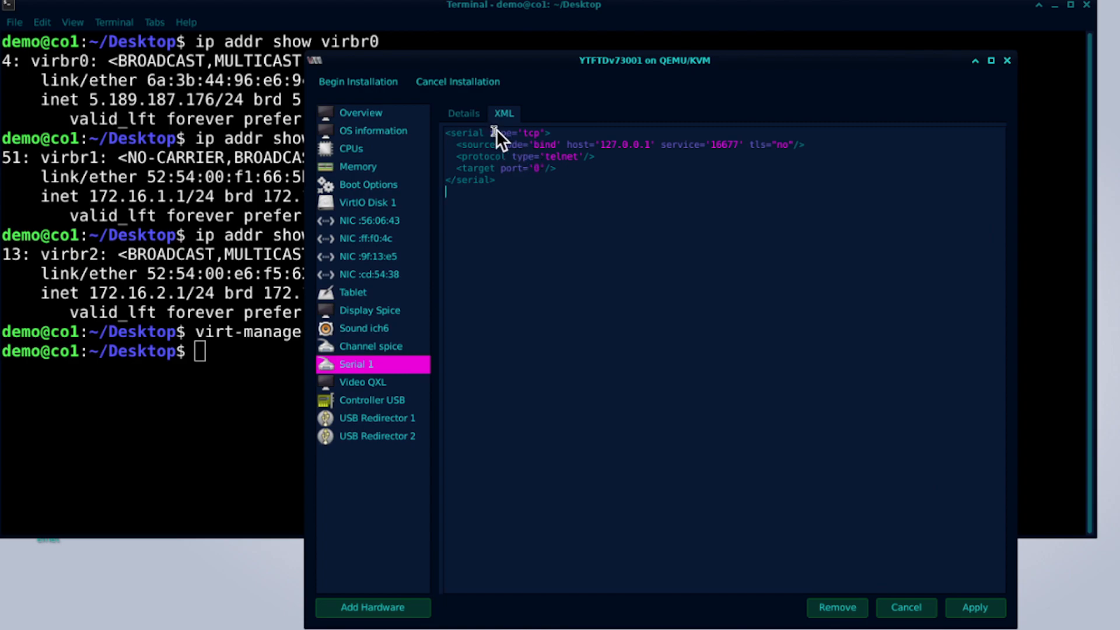
{"action": "left_click_drag", "start_coordinate": [560, 129], "coordinate": [434, 123]}
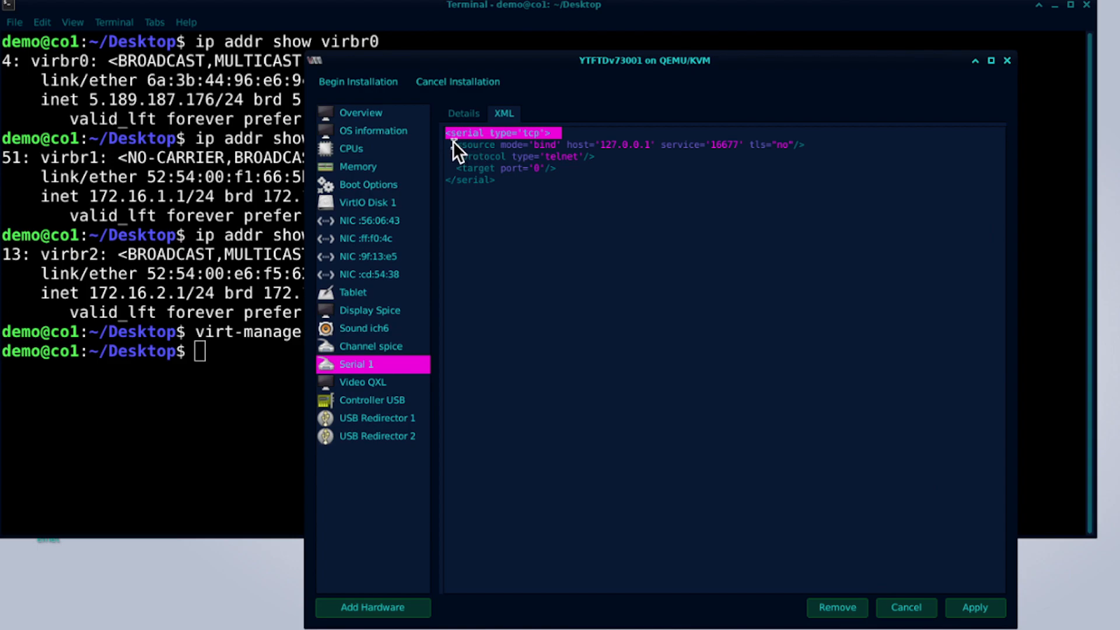
{"action": "left_click_drag", "start_coordinate": [452, 141], "coordinate": [734, 144]}
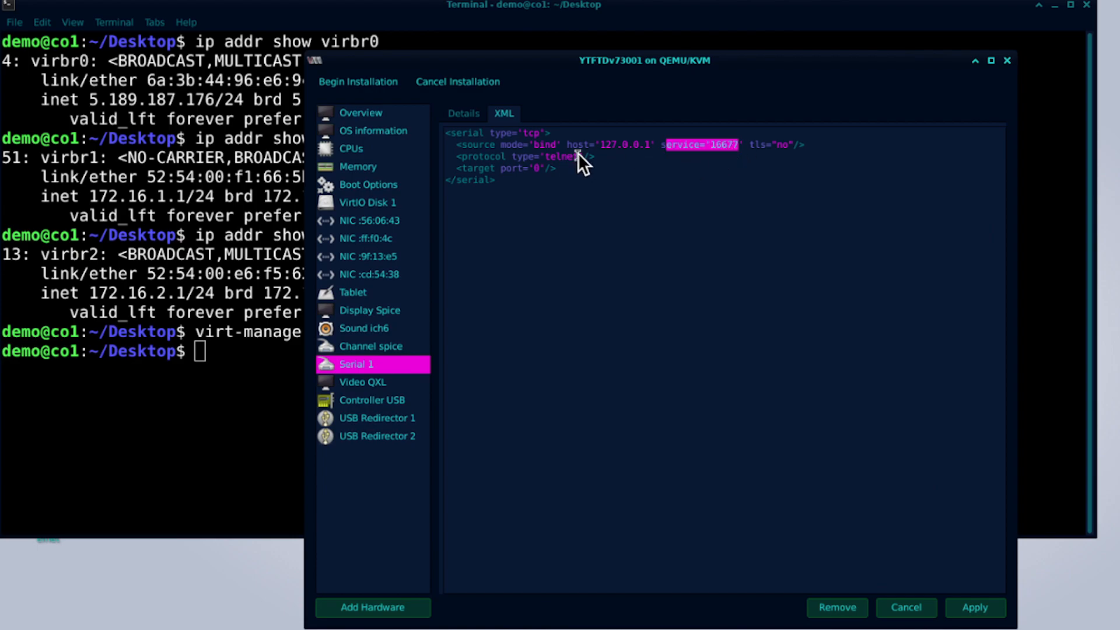
{"action": "left_click_drag", "start_coordinate": [584, 156], "coordinate": [548, 155]}
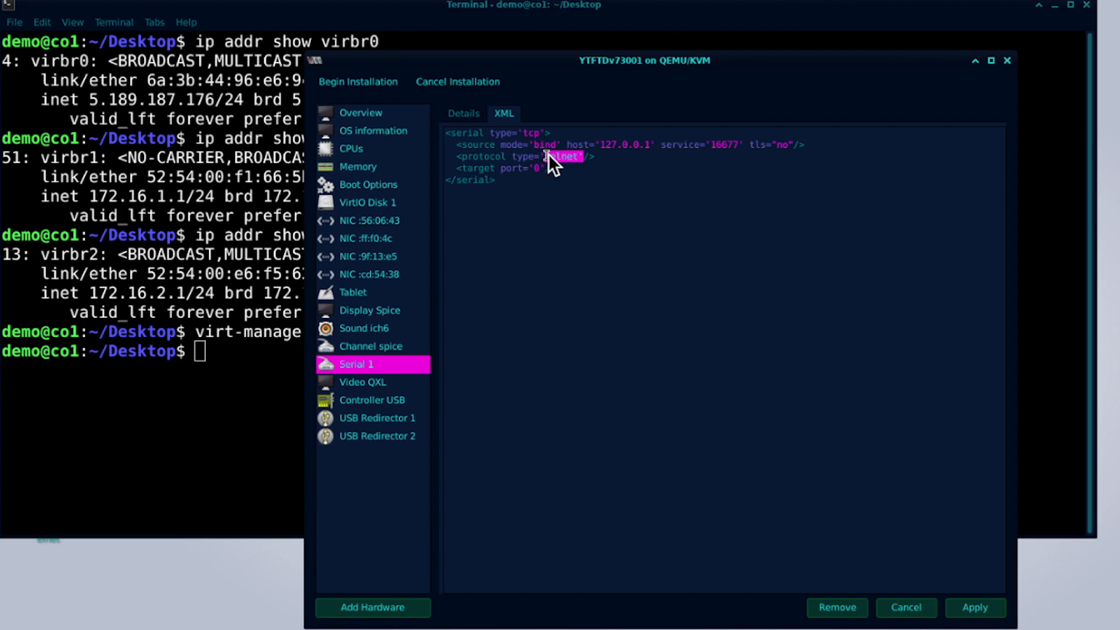
Change the serial bind host to 127.0.0.16 (service 16677) and apply.
{"action": "left_click", "coordinate": [650, 136]}
{"action": "key", "text": "BackSpace"}
{"action": "type", "text": "7"}
{"action": "key", "text": "BackSpace"}
{"action": "type", "text": "8"}
{"action": "key", "text": "BackSpace"}
{"action": "type", "text": "10"}
{"action": "key", "text": "BackSpace"}
{"action": "type", "text": "6"}
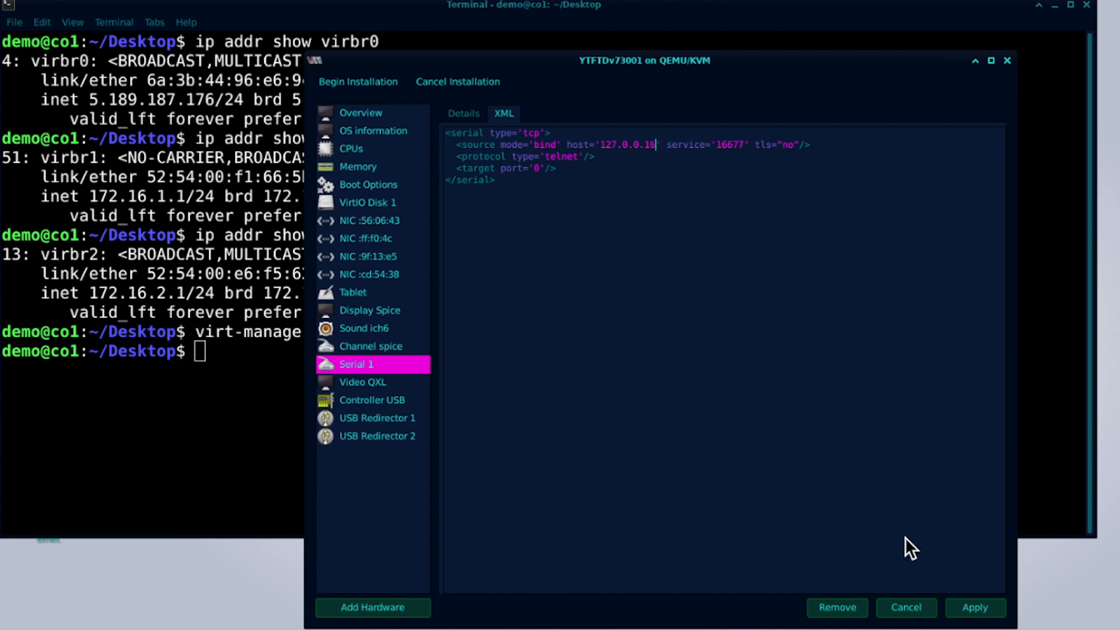
{"action": "left_click", "coordinate": [965, 616]}
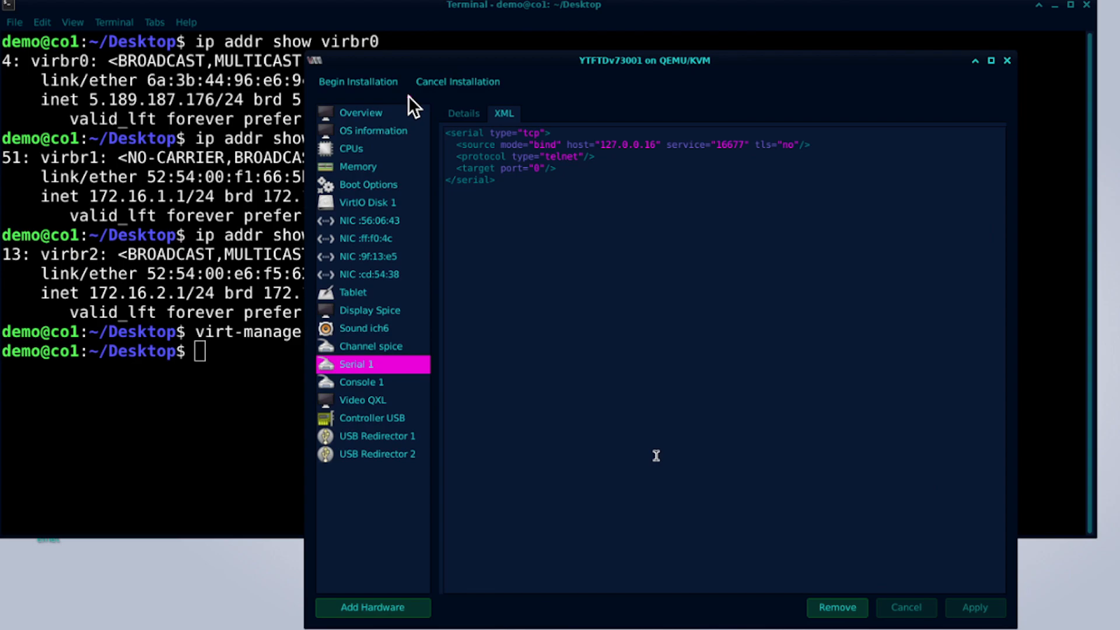
Begin installation of YTFTDv73001 and watch its console boot the FTD image.
{"action": "left_click", "coordinate": [373, 83]}
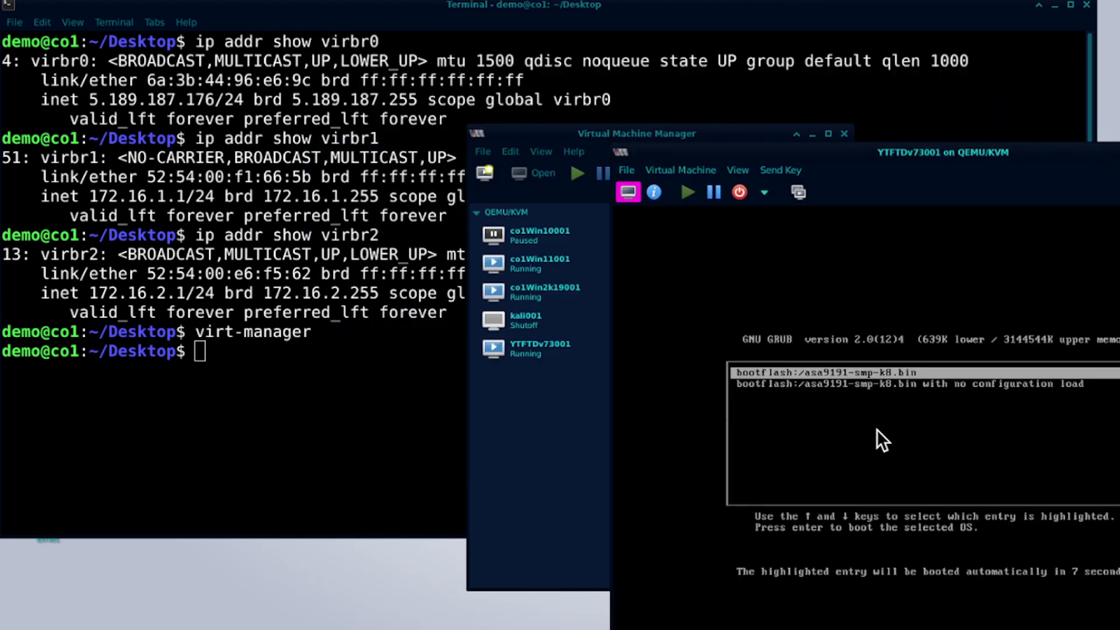
{"action": "left_click_drag", "start_coordinate": [829, 149], "coordinate": [681, 7]}
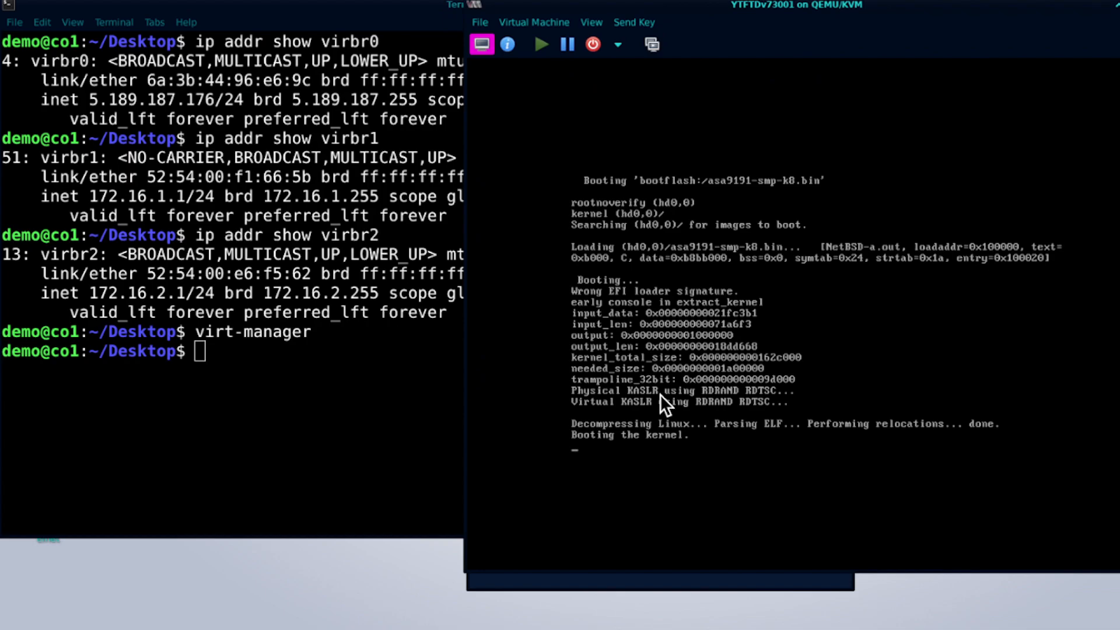
{"action": "left_click", "coordinate": [364, 383]}
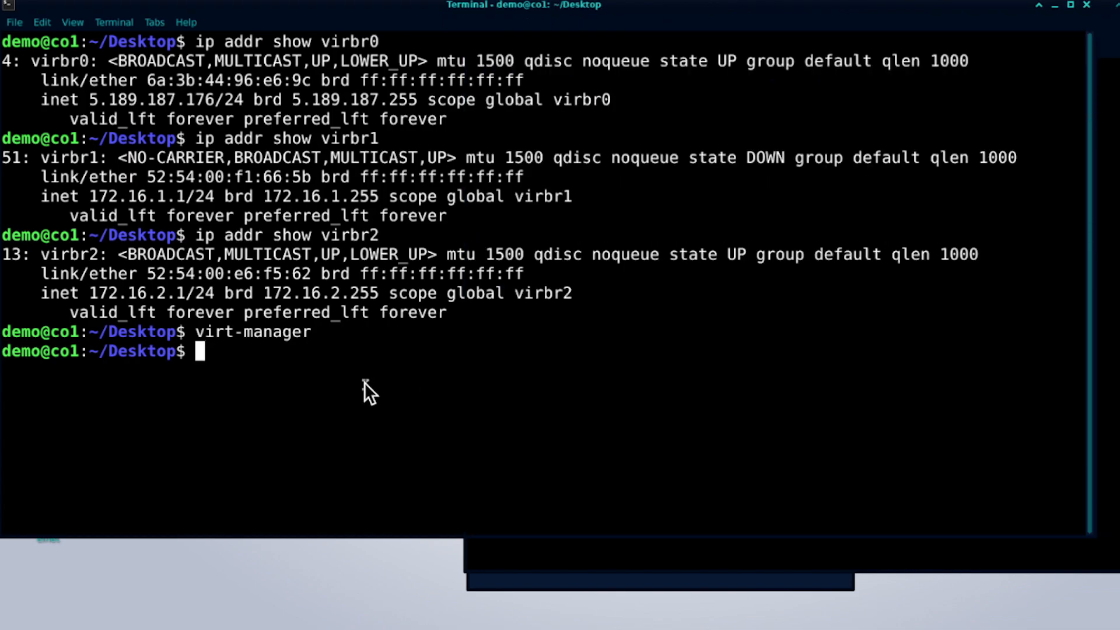
Connect a telnet session to the firewall's serial console at 127.0.0.16 port 16677.
{"action": "type", "text": "telnet "}
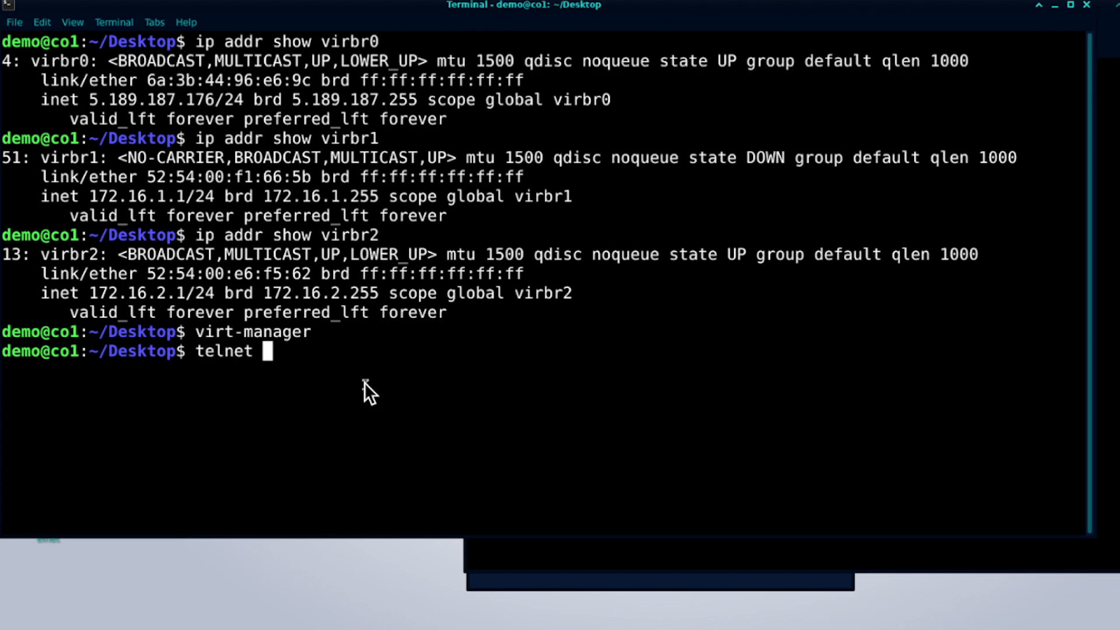
{"action": "type", "text": "127."}
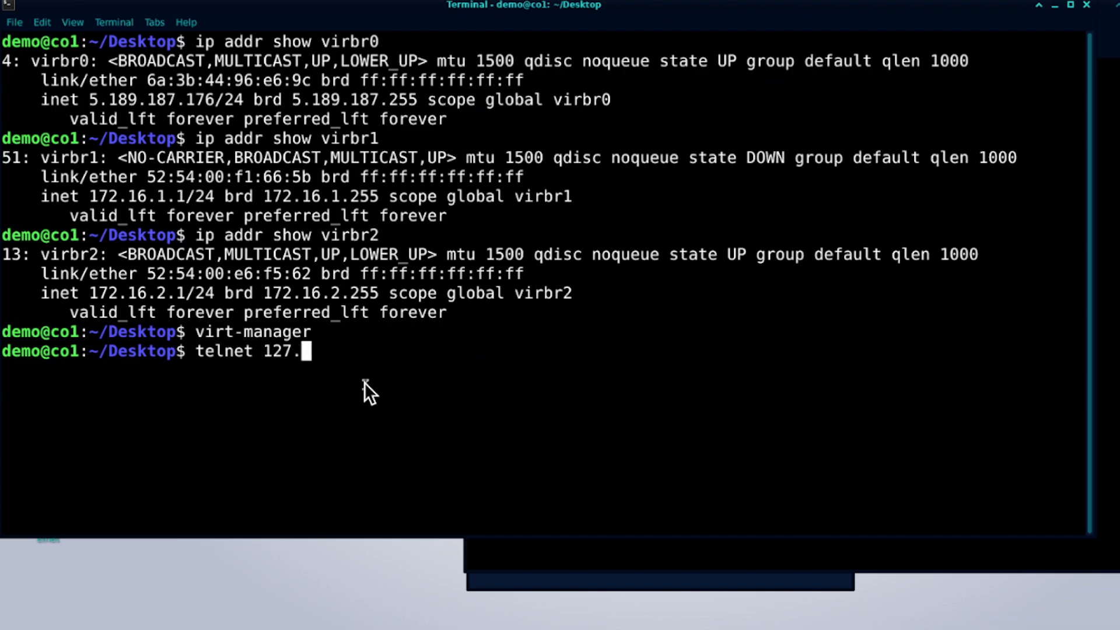
{"action": "type", "text": "0.0.16"}
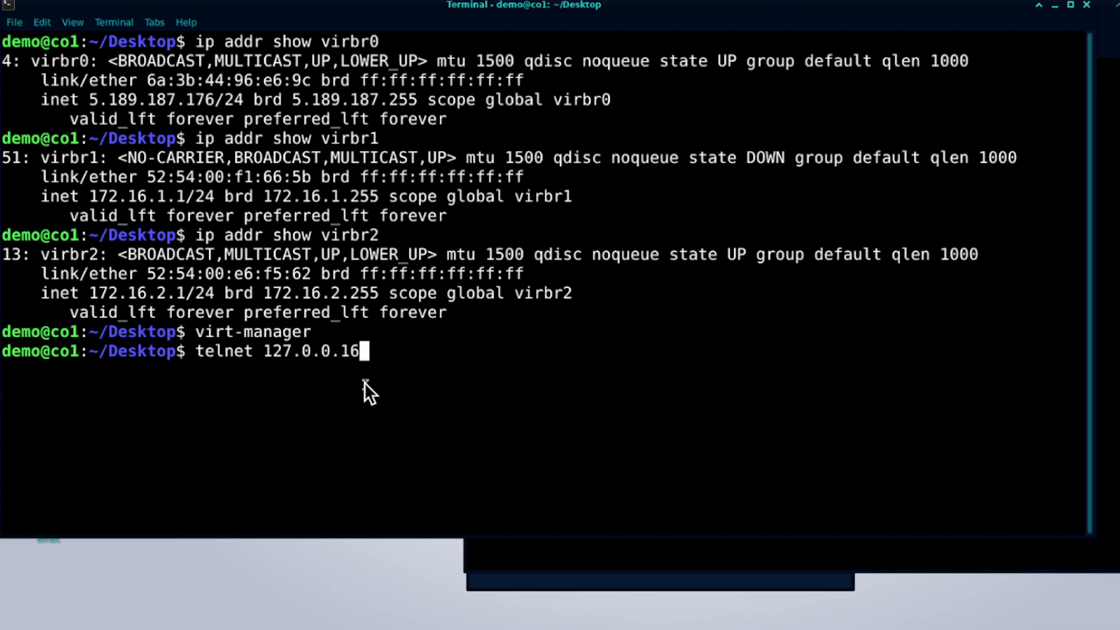
{"action": "type", "text": " 166"}
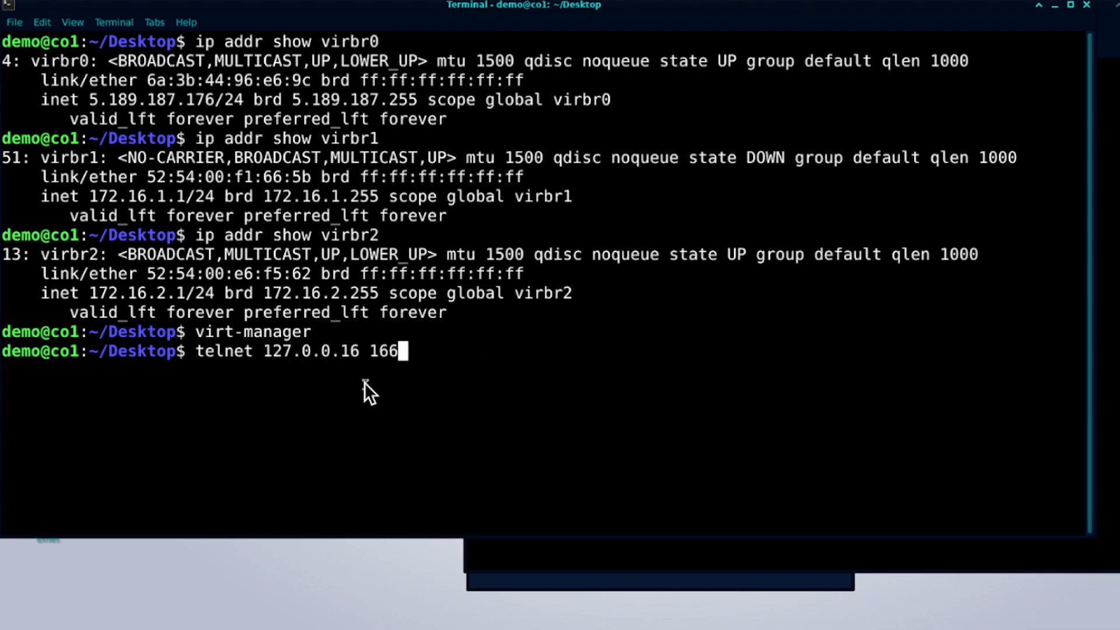
{"action": "type", "text": "77"}
{"action": "key", "text": "Return"}
{"action": "key", "text": "Return"}
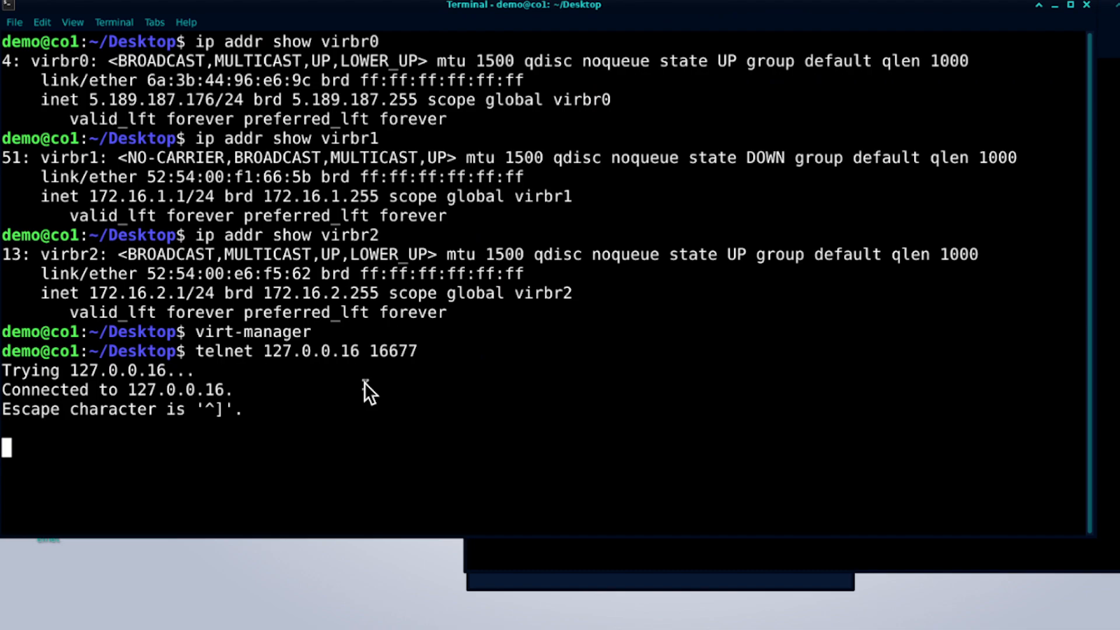
{"action": "left_click", "coordinate": [512, 546]}
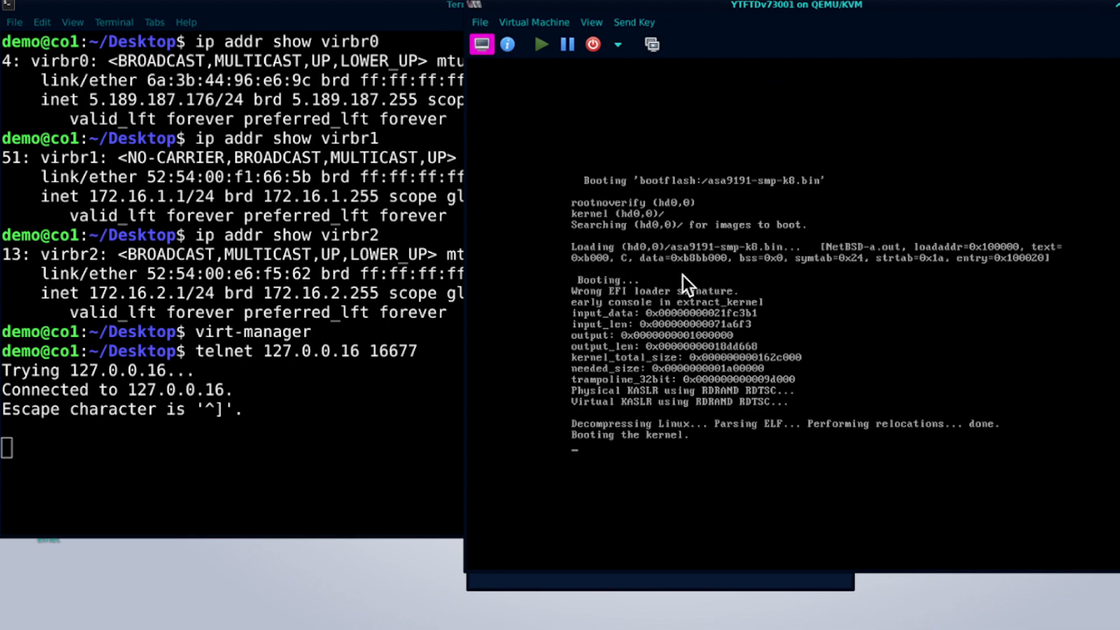
{"action": "left_click", "coordinate": [418, 355]}
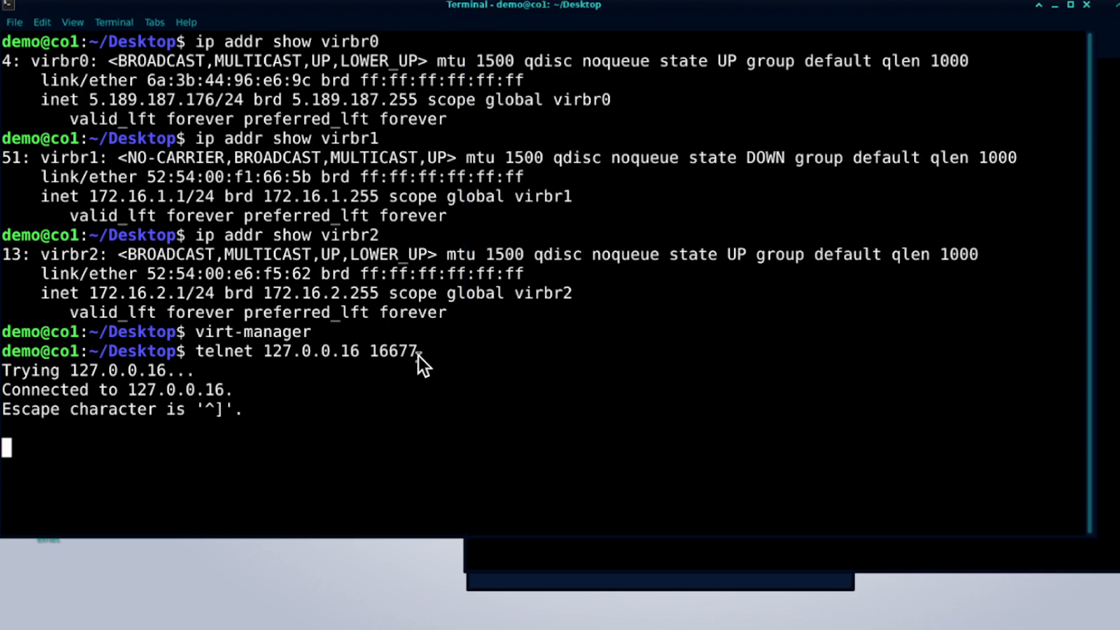
Wake the serial console and watch the FTDv boot output between the VM console and terminal.
{"action": "key", "text": "Return"}
{"action": "left_click", "coordinate": [556, 548]}
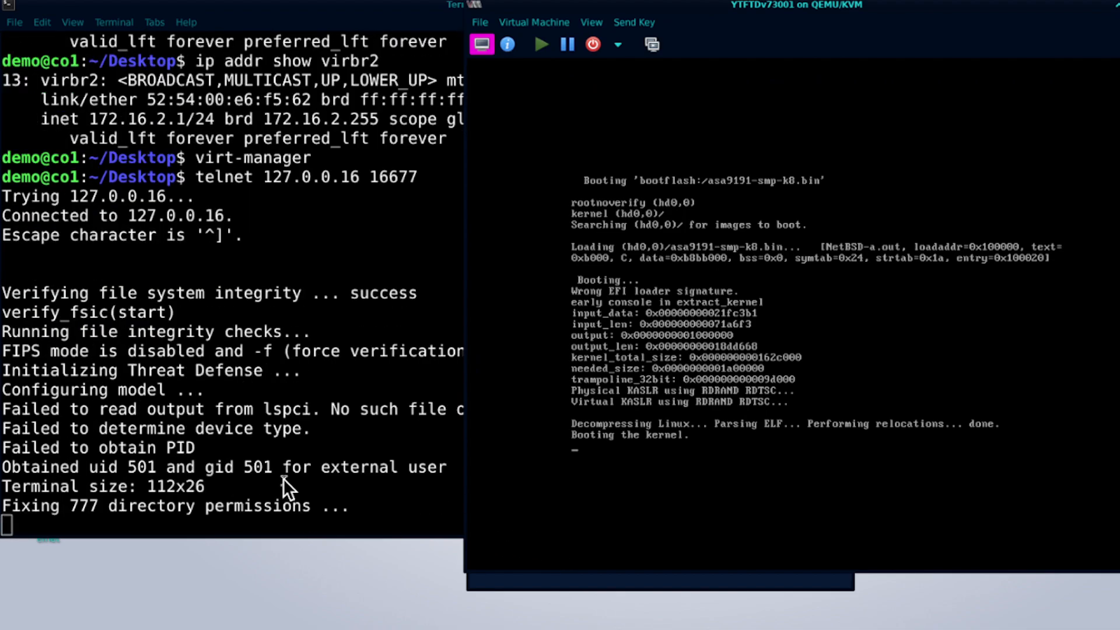
{"action": "left_click", "coordinate": [283, 478]}
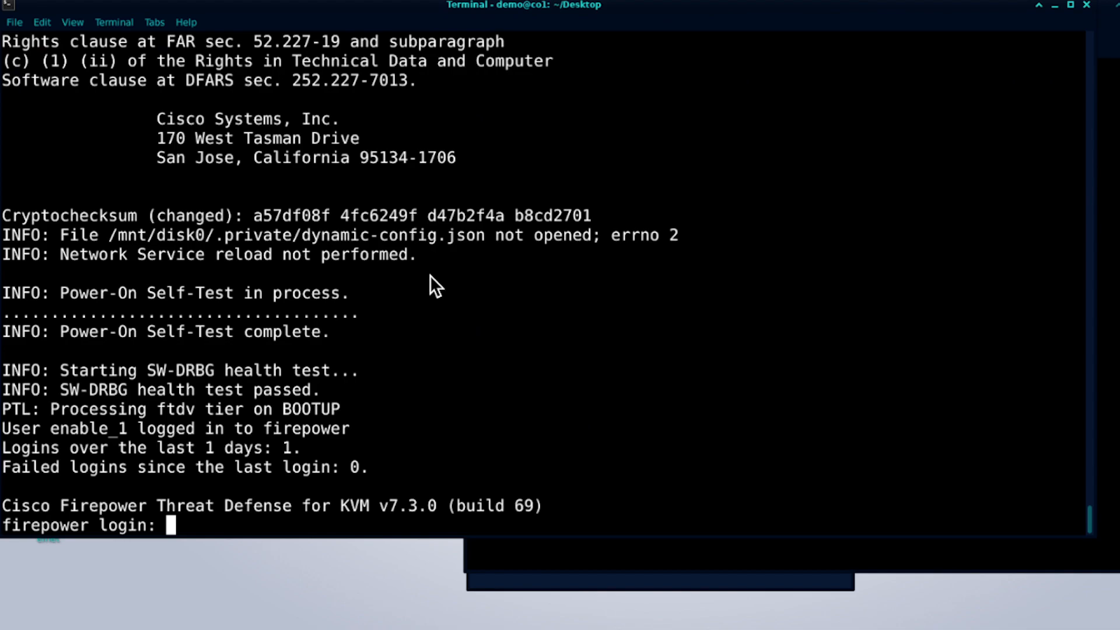
Submit admin at the firepower login prompt and scroll through the console output.
{"action": "type", "text": "admin"}
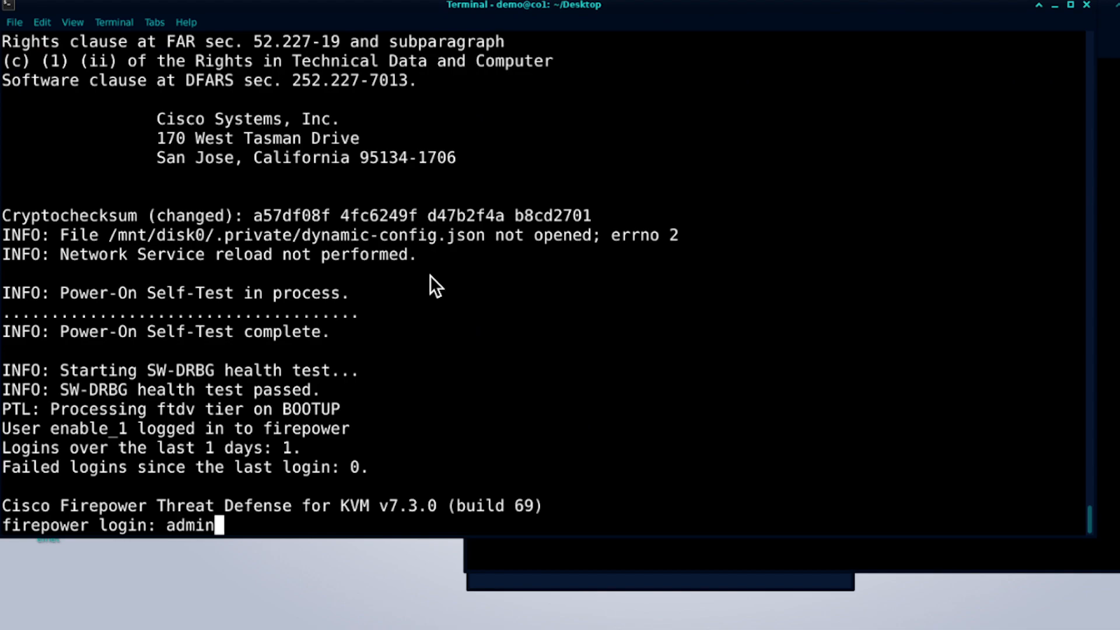
{"action": "key", "text": "Return"}
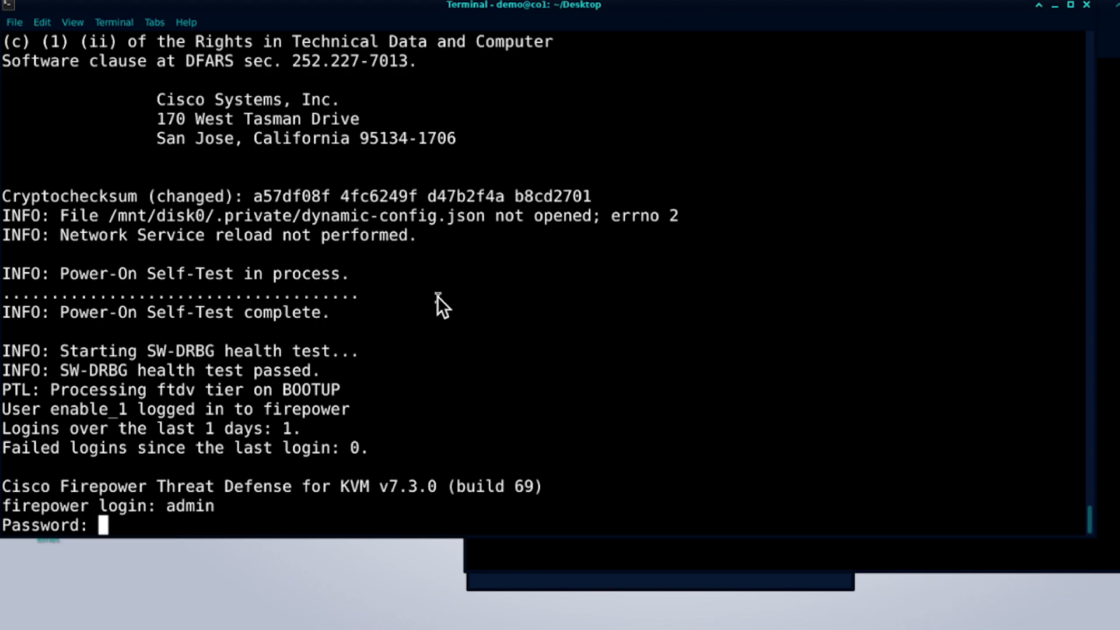
{"action": "scroll", "coordinate": [163, 300], "scroll_direction": "up", "scroll_amount": 7}
{"action": "scroll", "coordinate": [359, 301], "scroll_direction": "down", "scroll_amount": 7}
{"action": "key", "text": "t"}
{"action": "left_click", "coordinate": [522, 390]}
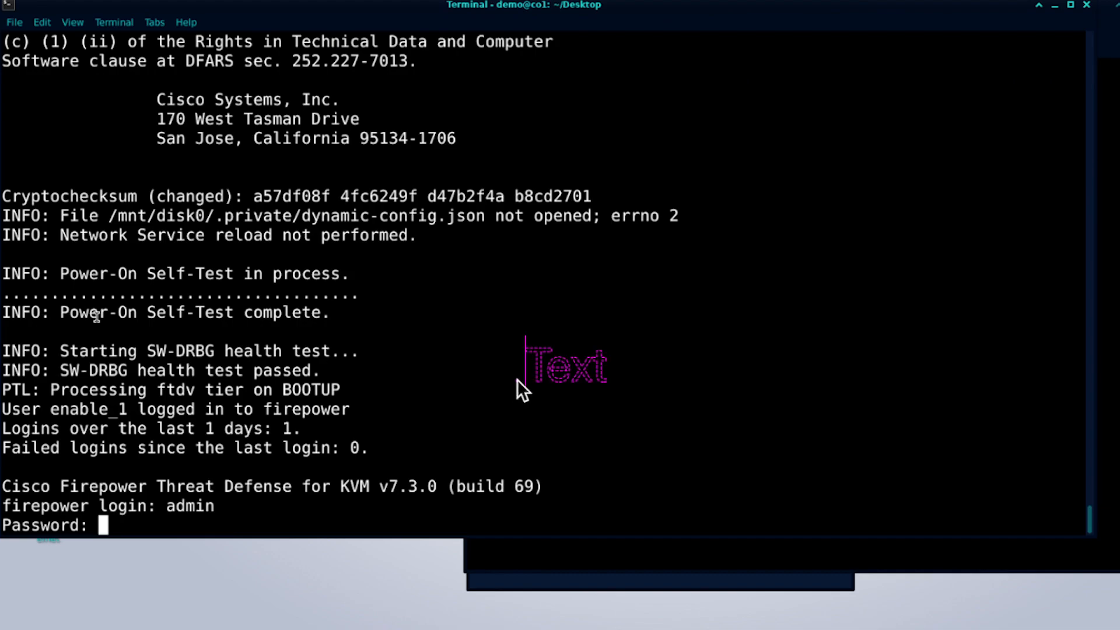
Enter admin and the admin password on the console and submit them.
{"action": "type", "text": "admin"}
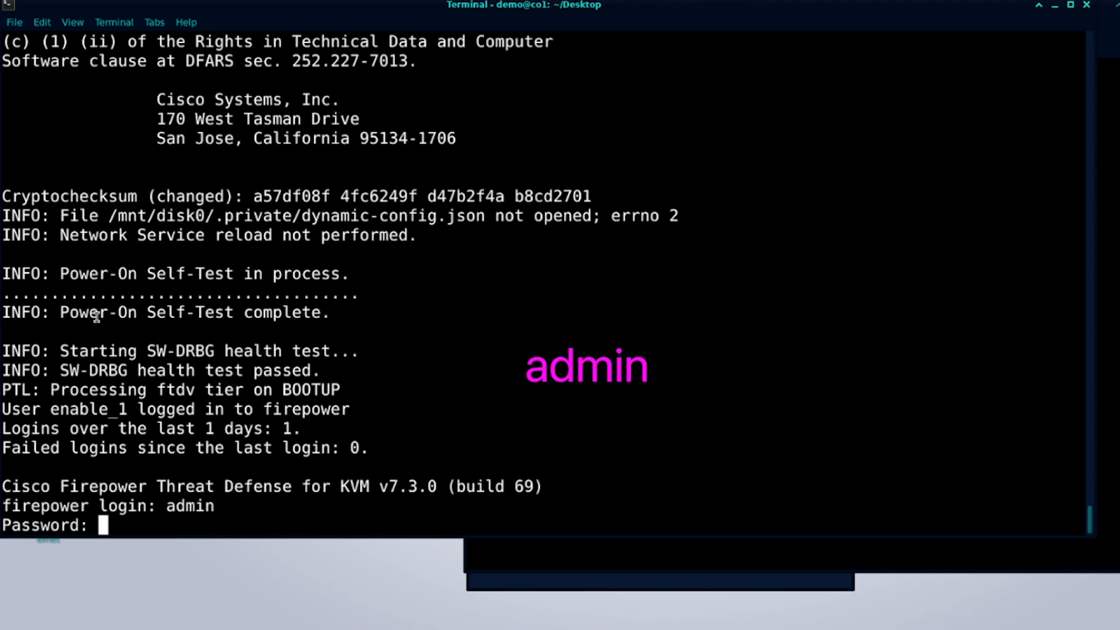
{"action": "left_click", "coordinate": [573, 417]}
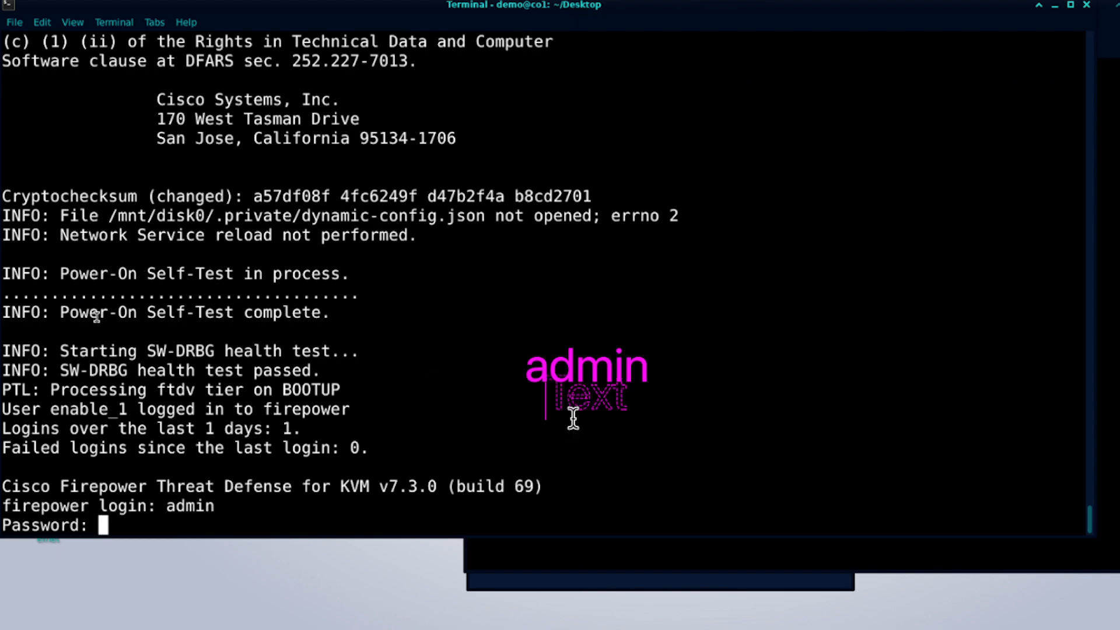
{"action": "left_click", "coordinate": [533, 432]}
{"action": "left_click", "coordinate": [533, 432]}
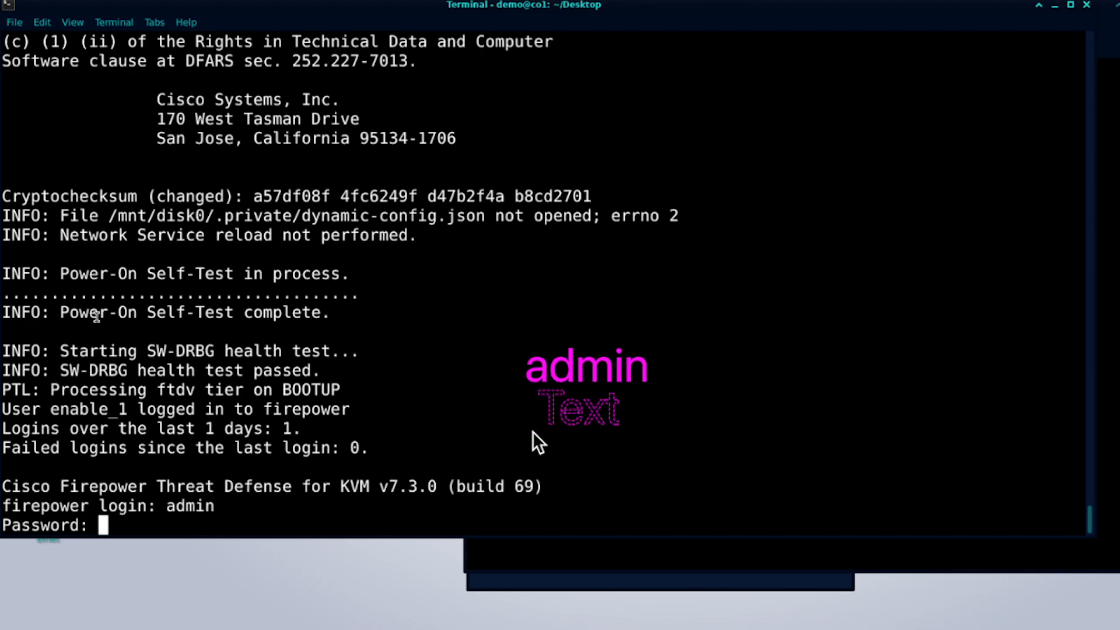
{"action": "type", "text": "Admin123"}
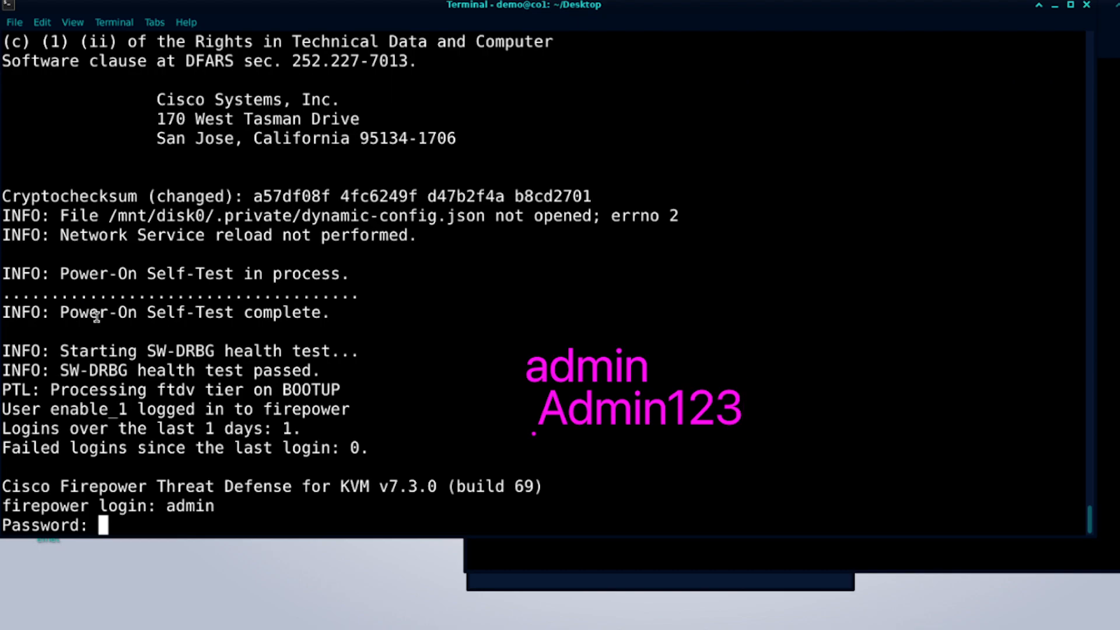
{"action": "key", "text": "super+z"}
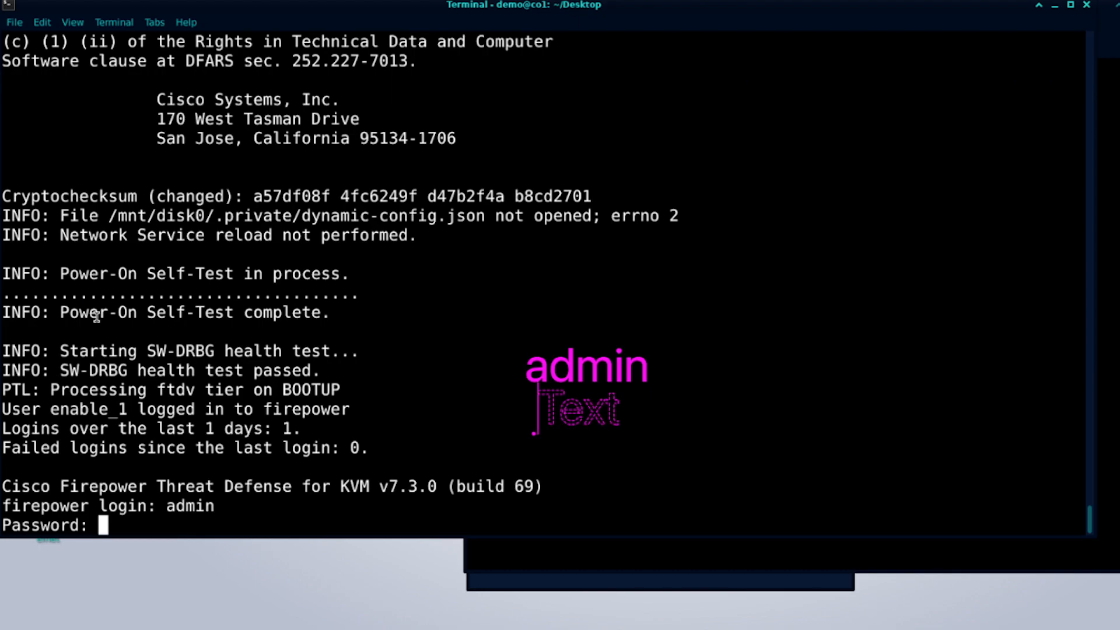
{"action": "key", "text": "Escape"}
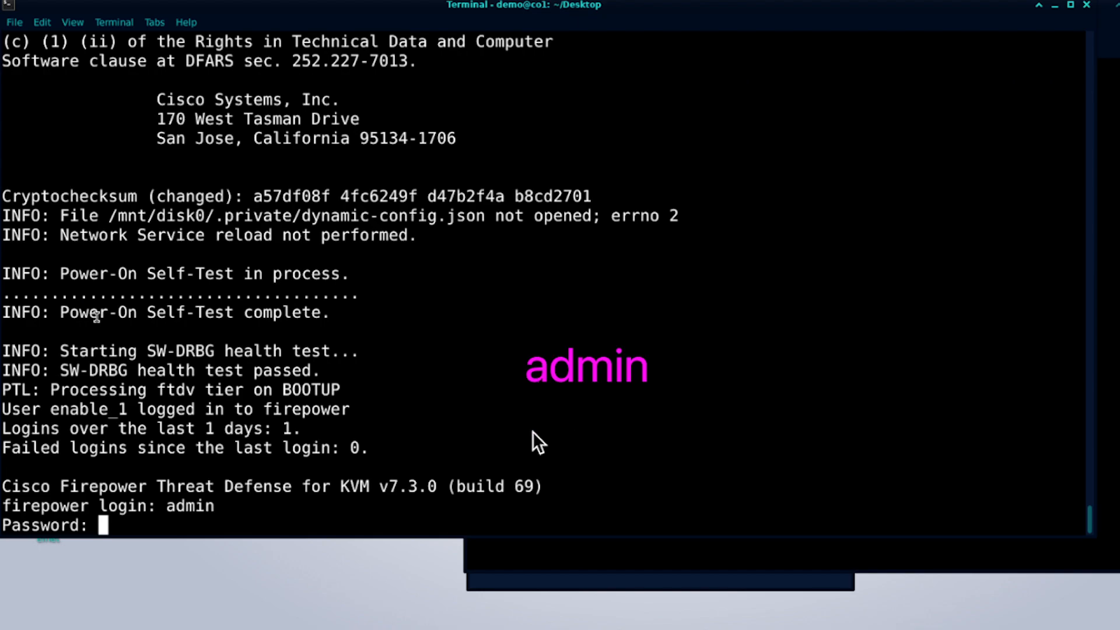
{"action": "key", "text": "Escape"}
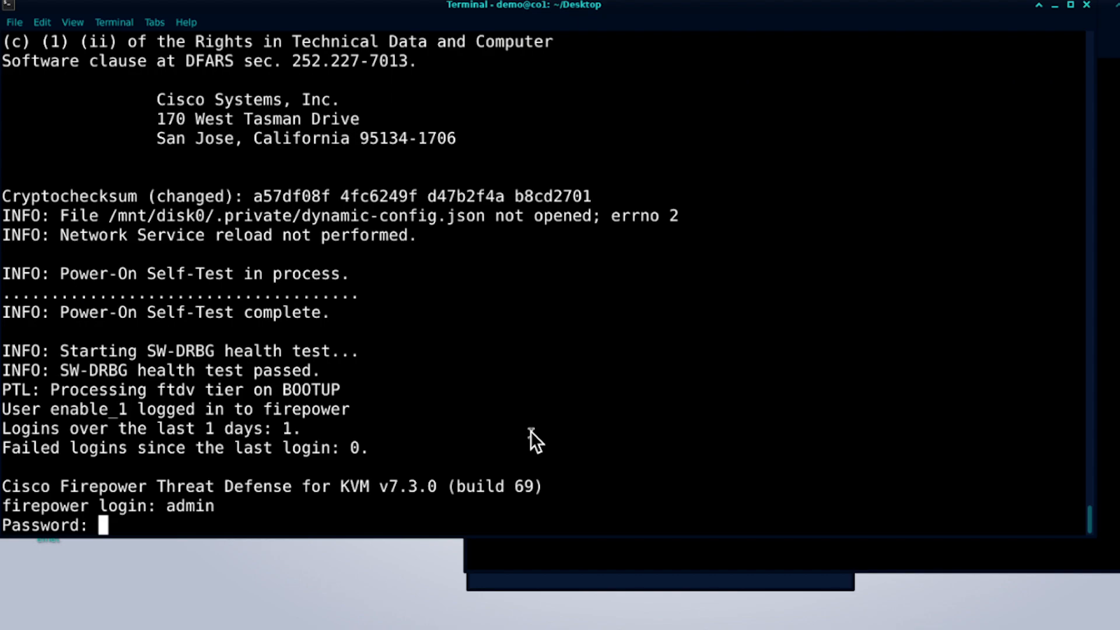
{"action": "key", "text": "Return"}
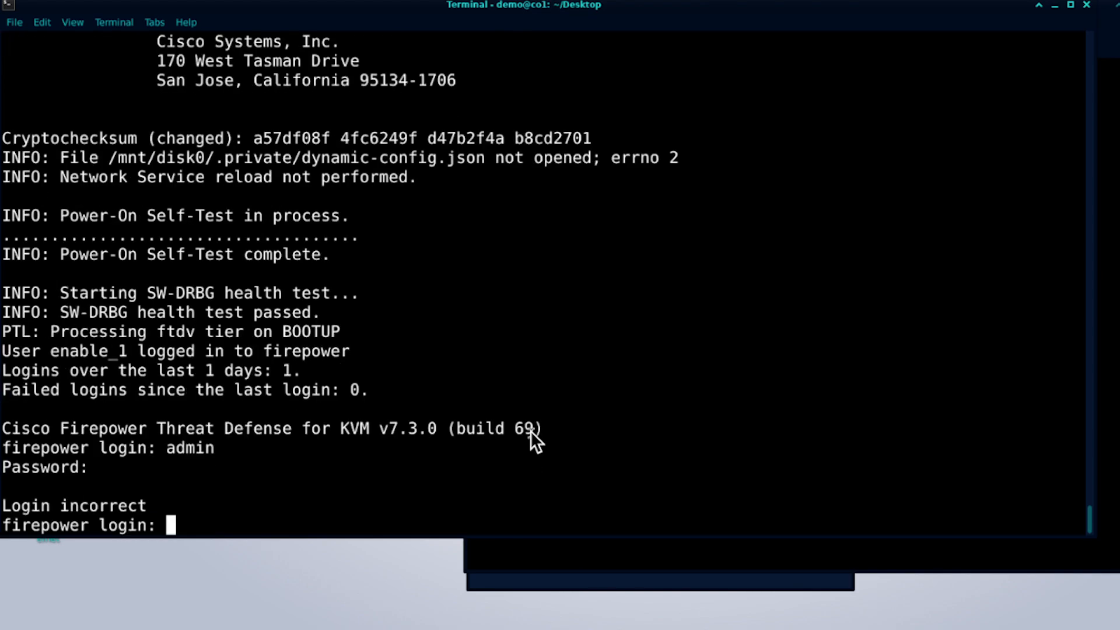
Retry the login as admin with the password after the incorrect login.
{"action": "type", "text": "admin"}
{"action": "key", "text": "Return"}
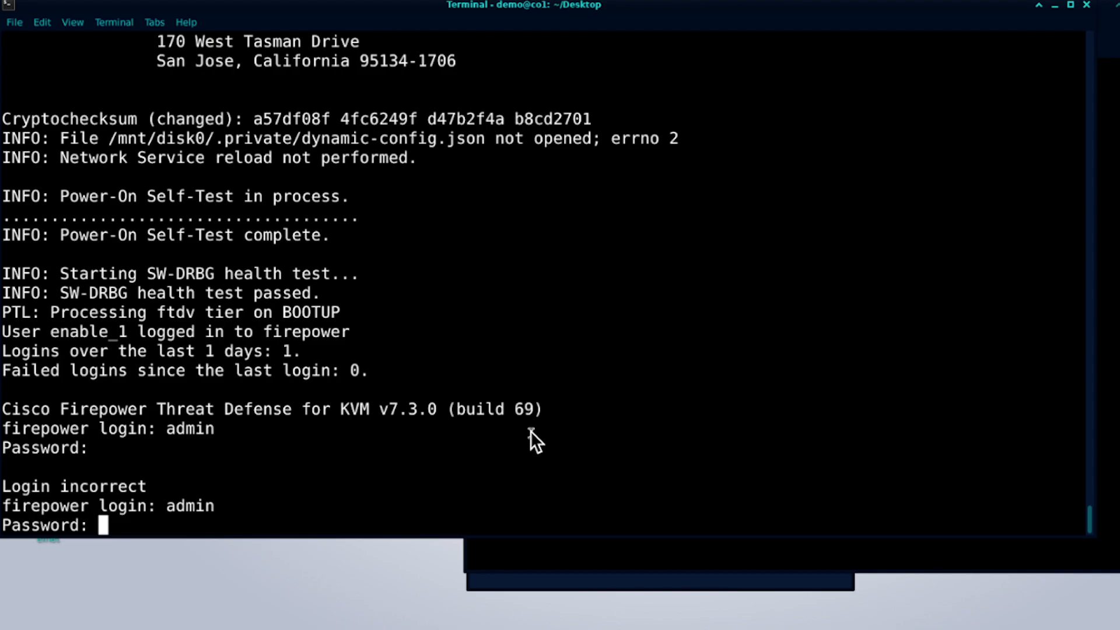
{"action": "key", "text": "Return"}
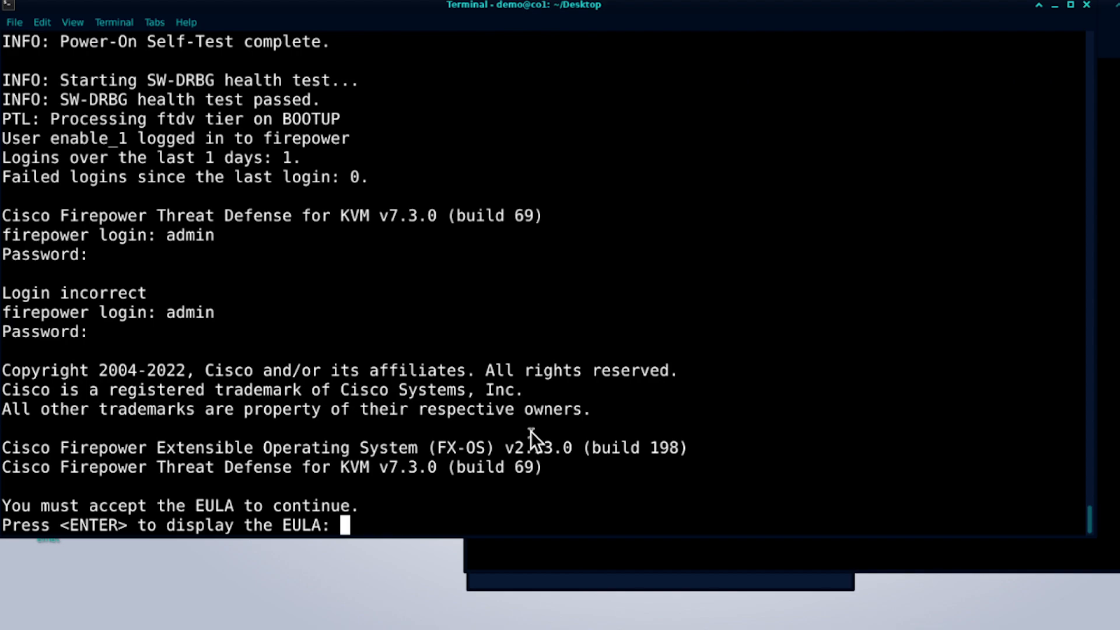
Display and accept the EULA, then enter and confirm a new admin password.
{"action": "key", "text": "Return"}
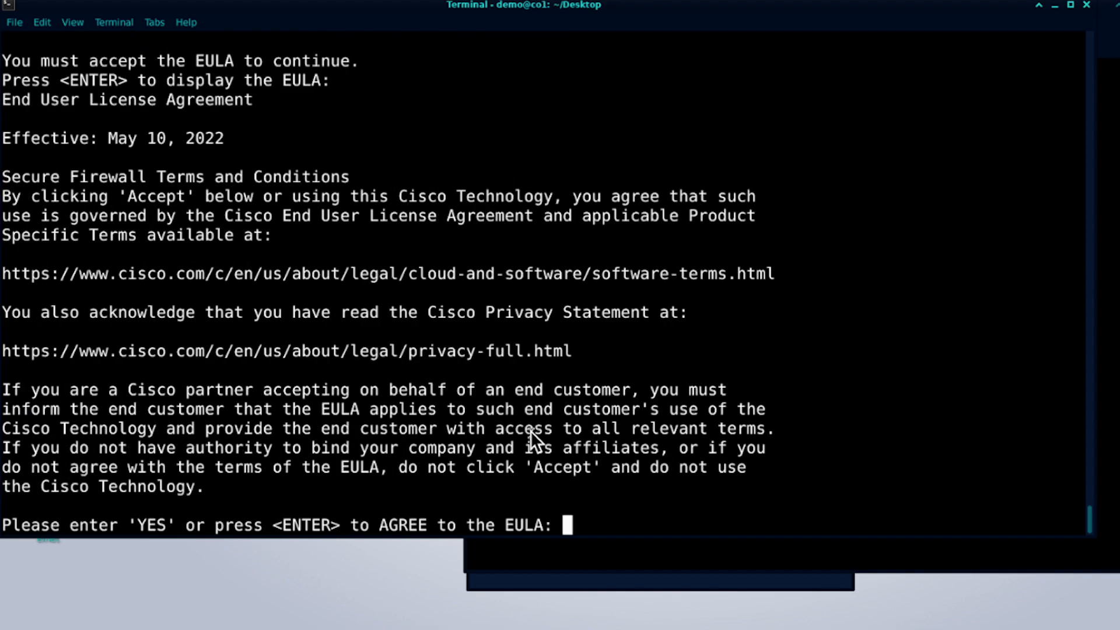
{"action": "key", "text": "Return"}
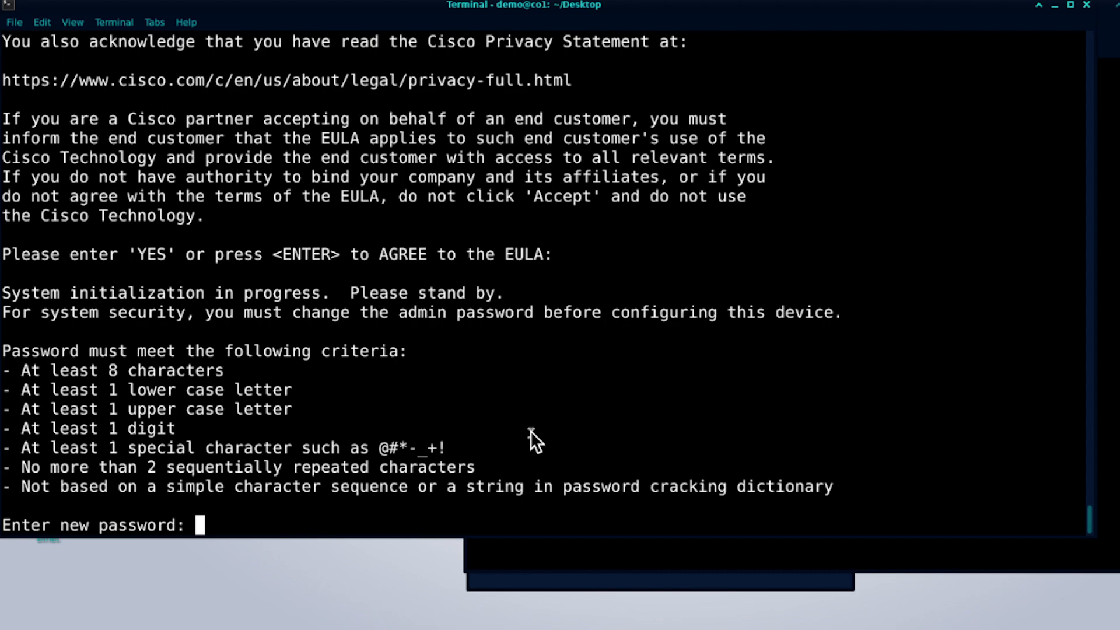
{"action": "key", "text": "Return"}
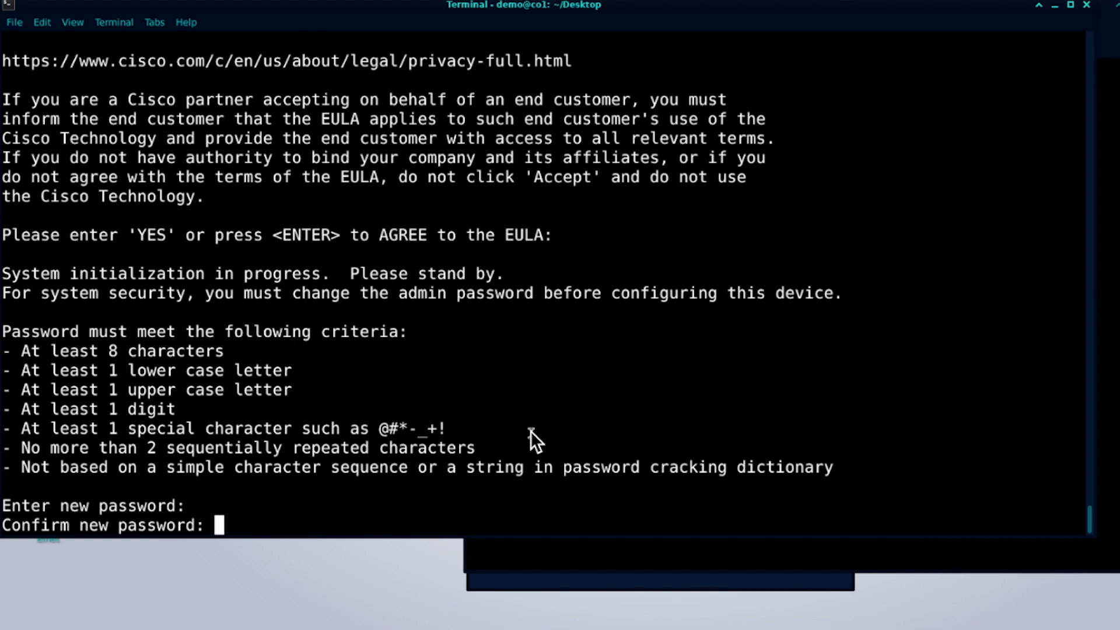
{"action": "key", "text": "Return"}
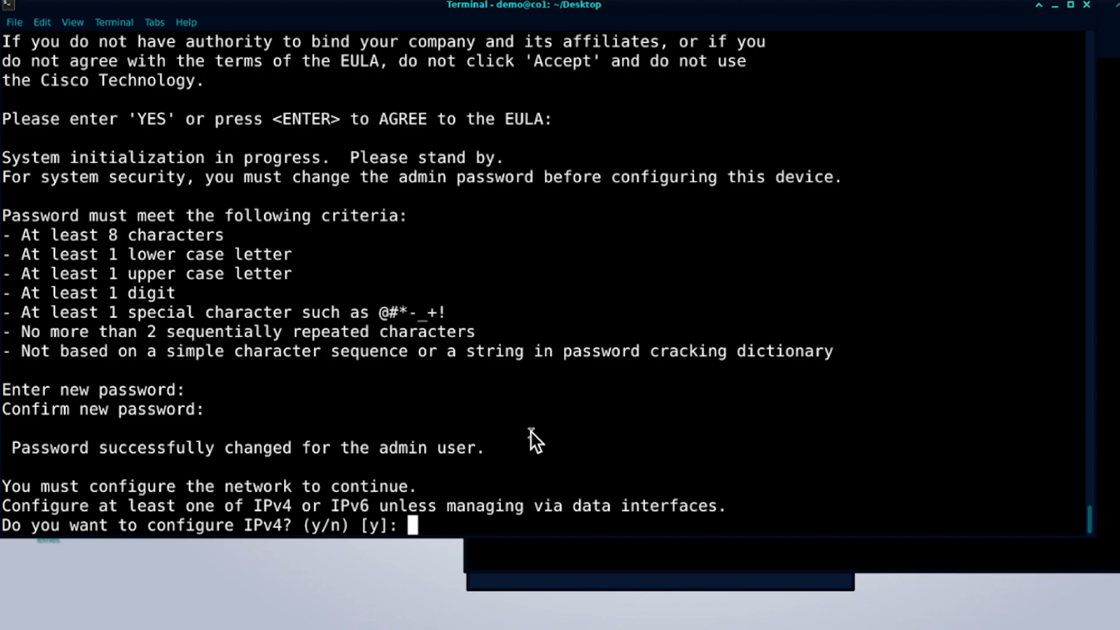
Configure IPv4 manually, skipping IPv6, with address 172.16.2.45 and default netmask 255.255.255.0.
{"action": "key", "text": "Return"}
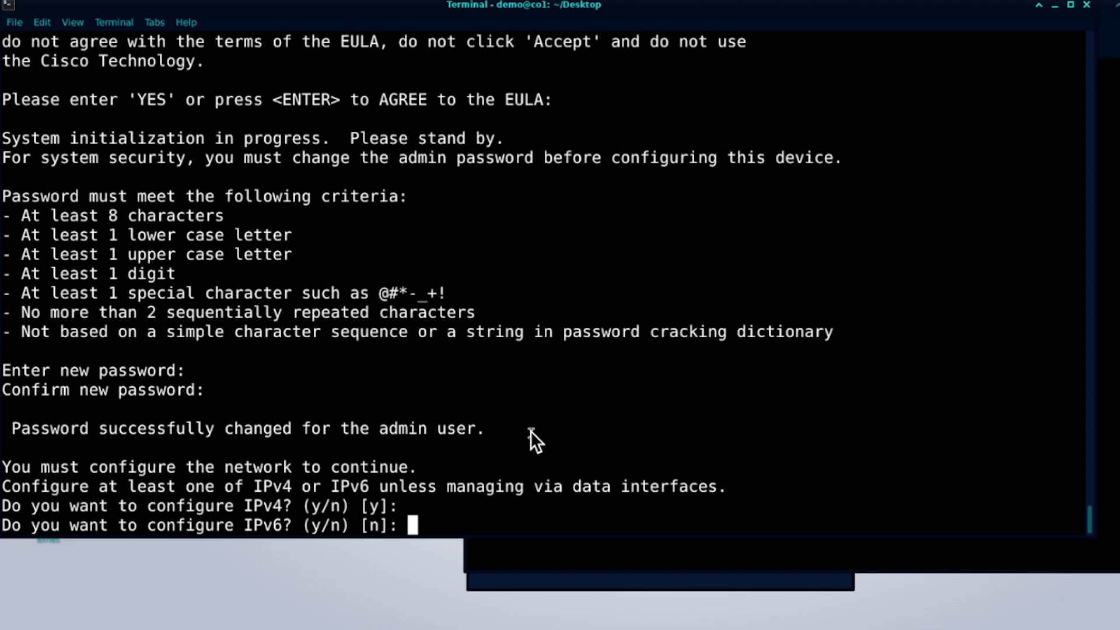
{"action": "key", "text": "Return"}
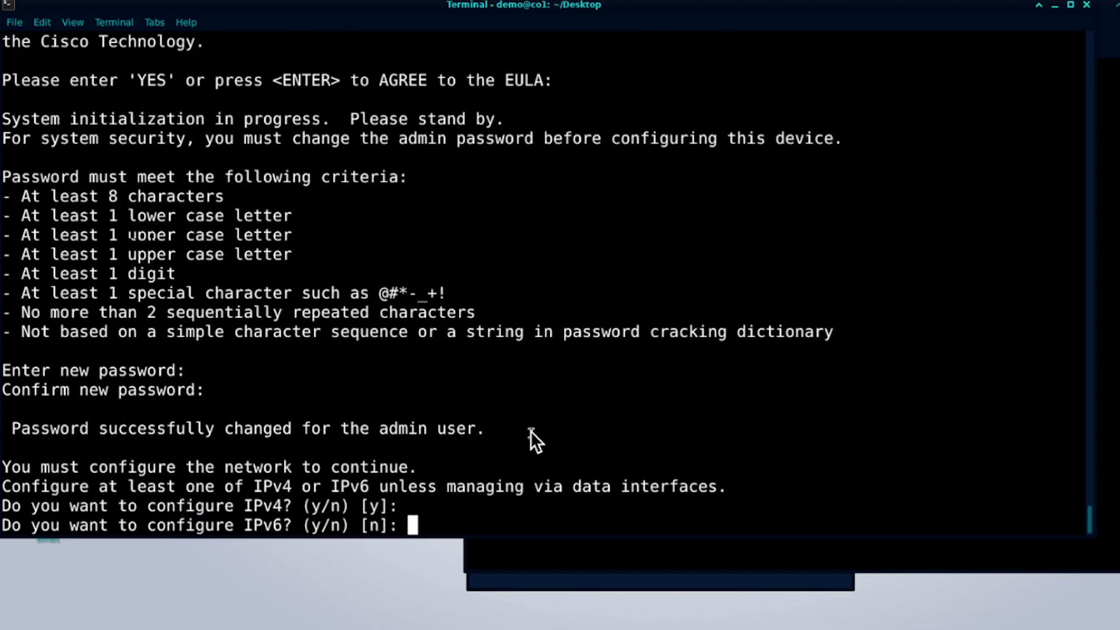
{"action": "key", "text": "Return"}
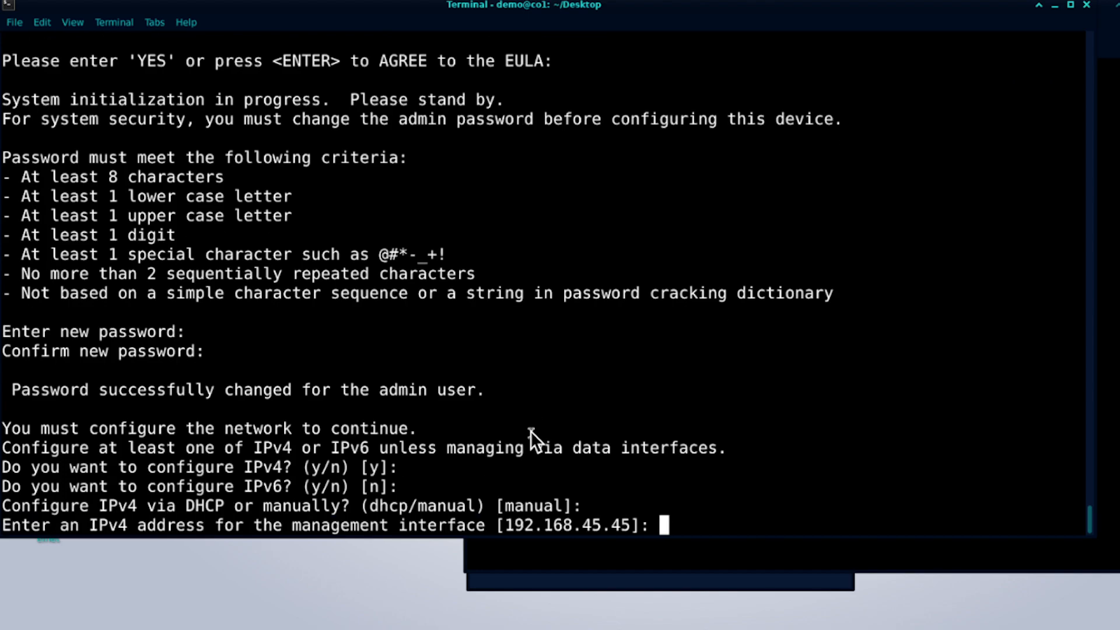
{"action": "type", "text": "172,16"}
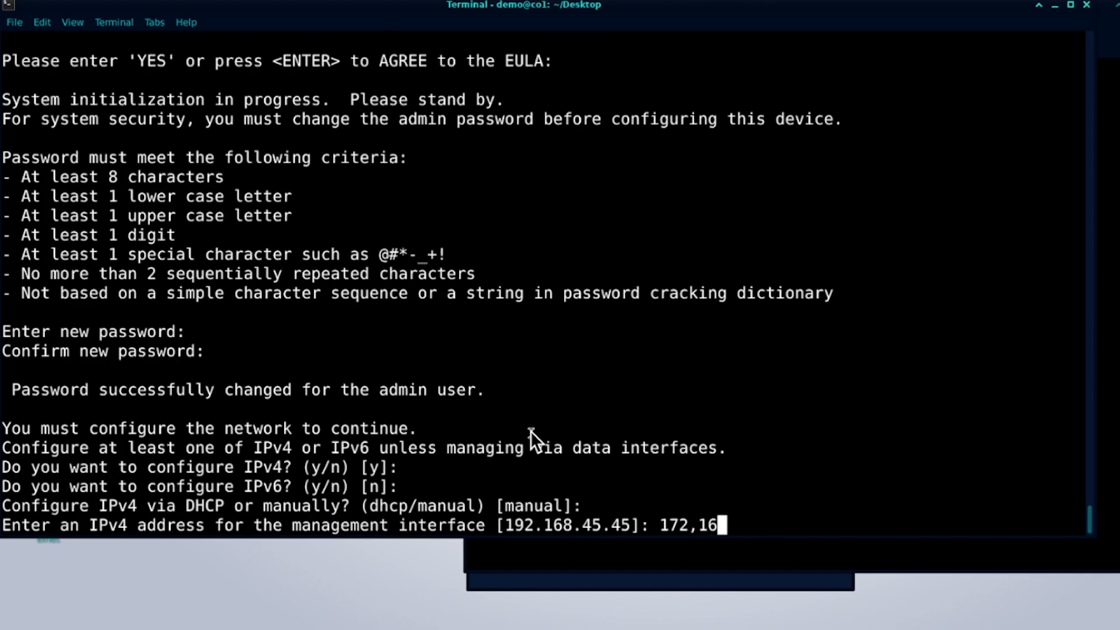
{"action": "key", "text": "BackSpace"}
{"action": "key", "text": "BackSpace"}
{"action": "key", "text": "BackSpace"}
{"action": "type", "text": ".16.2.45"}
{"action": "key", "text": "Return"}
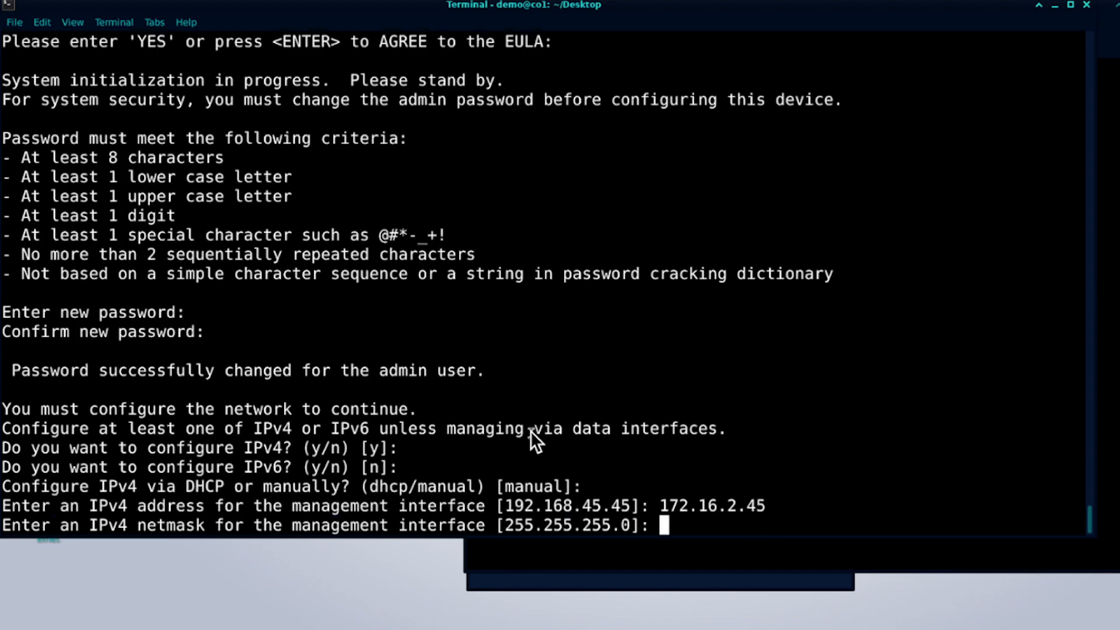
{"action": "key", "text": "Return"}
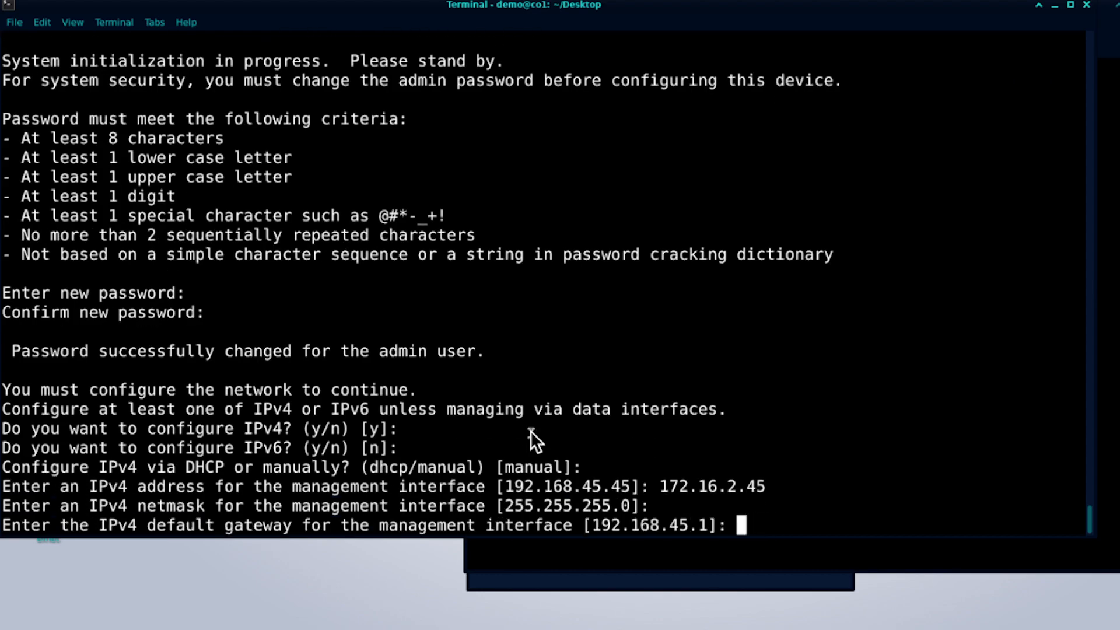
Set gateway 172.16.2.2, hostname YTFTDv73001, default DNS servers and no search domains.
{"action": "type", "text": "172.16.2."}
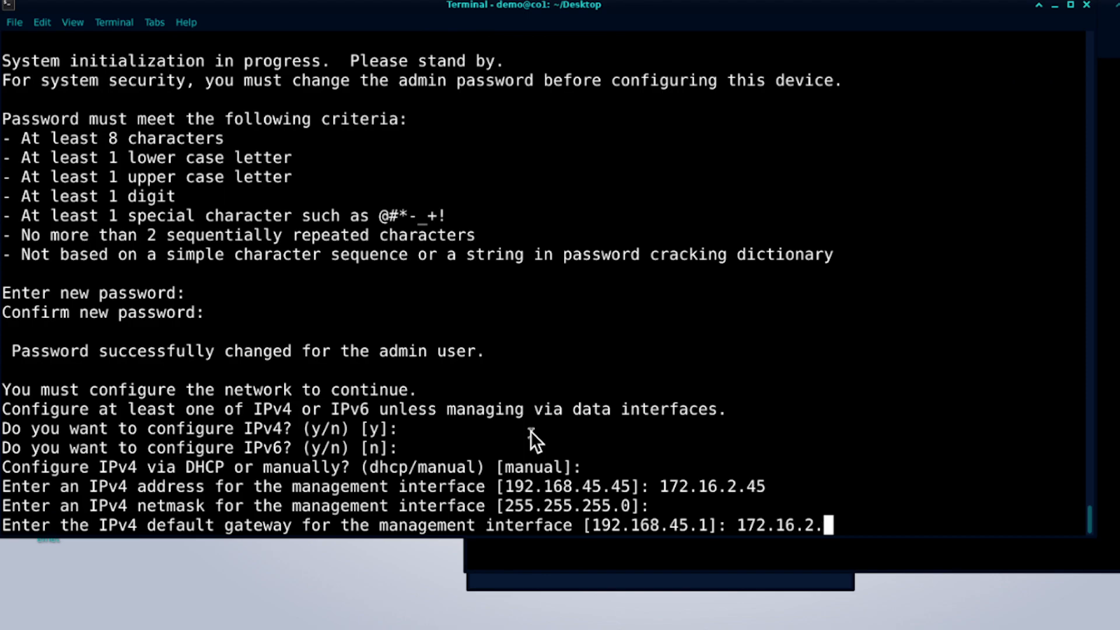
{"action": "type", "text": "1"}
{"action": "key", "text": "BackSpace"}
{"action": "type", "text": "2"}
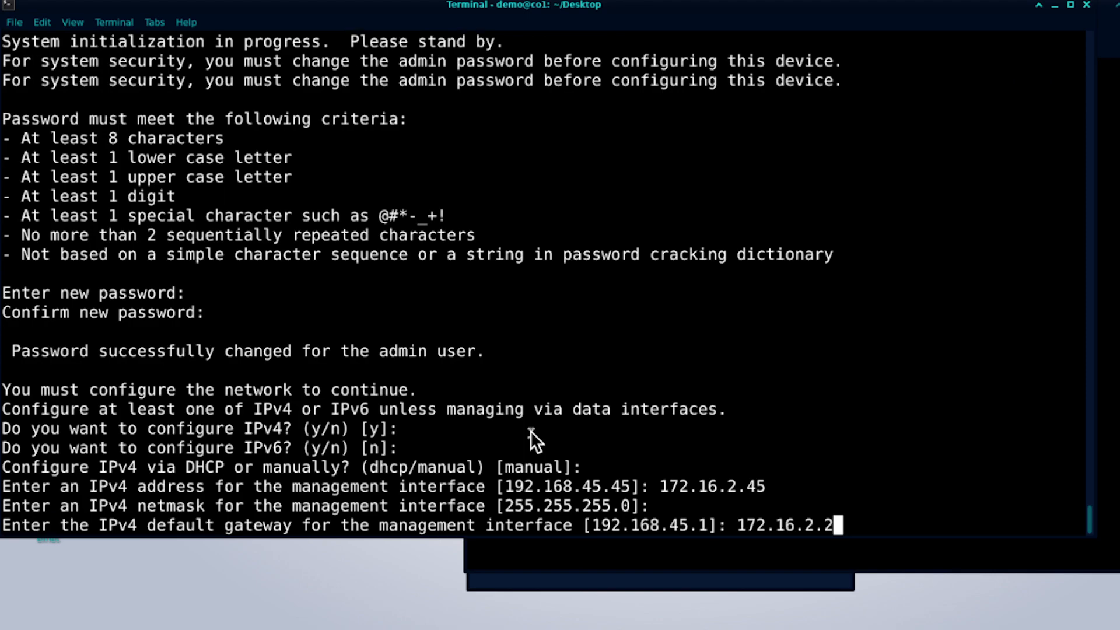
{"action": "key", "text": "Return"}
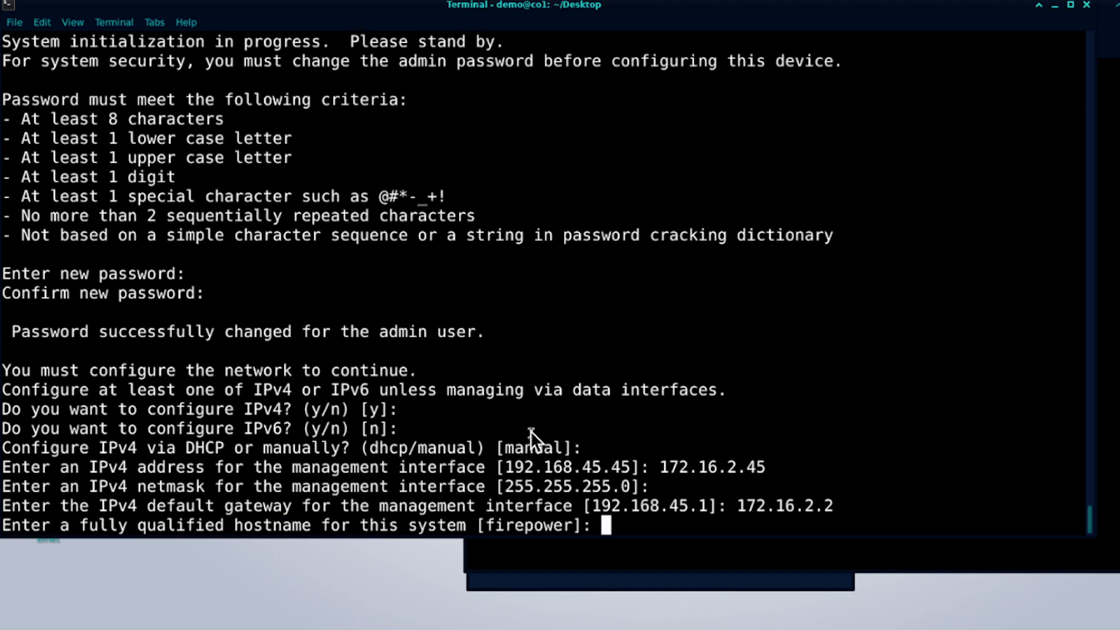
{"action": "type", "text": "ftd"}
{"action": "key", "text": "BackSpace"}
{"action": "key", "text": "BackSpace"}
{"action": "key", "text": "BackSpace"}
{"action": "type", "text": "YTFTDv"}
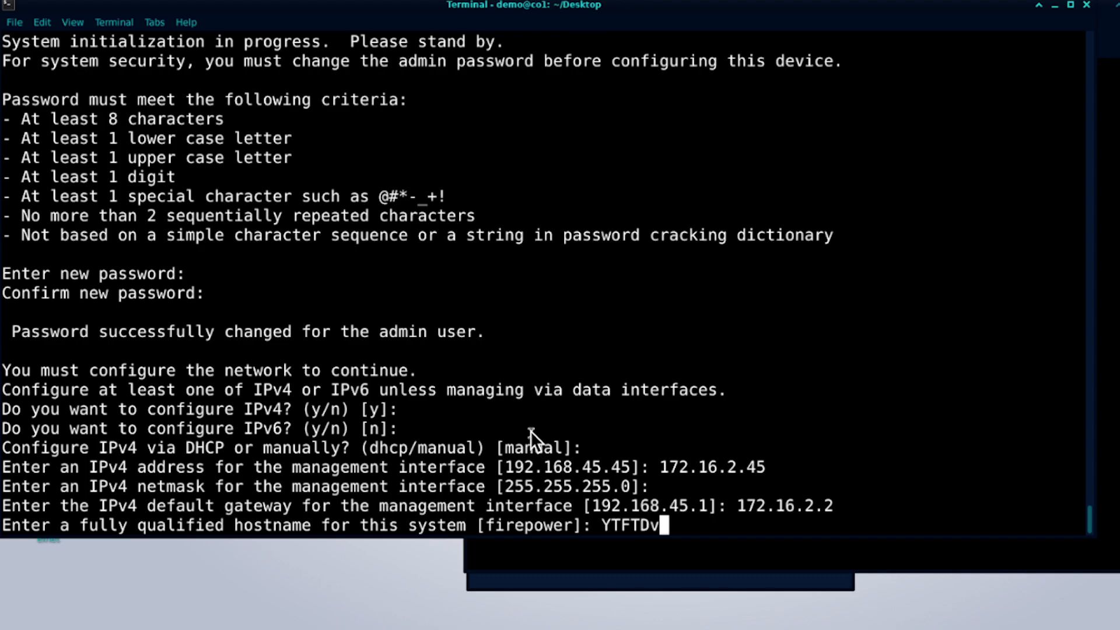
{"action": "type", "text": "7300"}
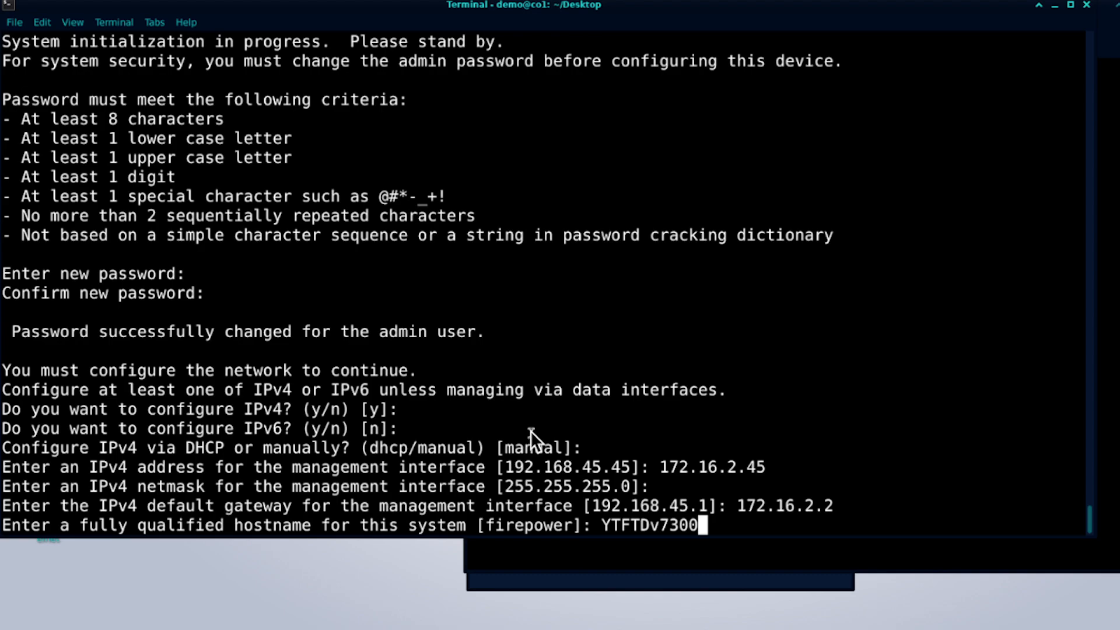
{"action": "type", "text": "1"}
{"action": "key", "text": "Return"}
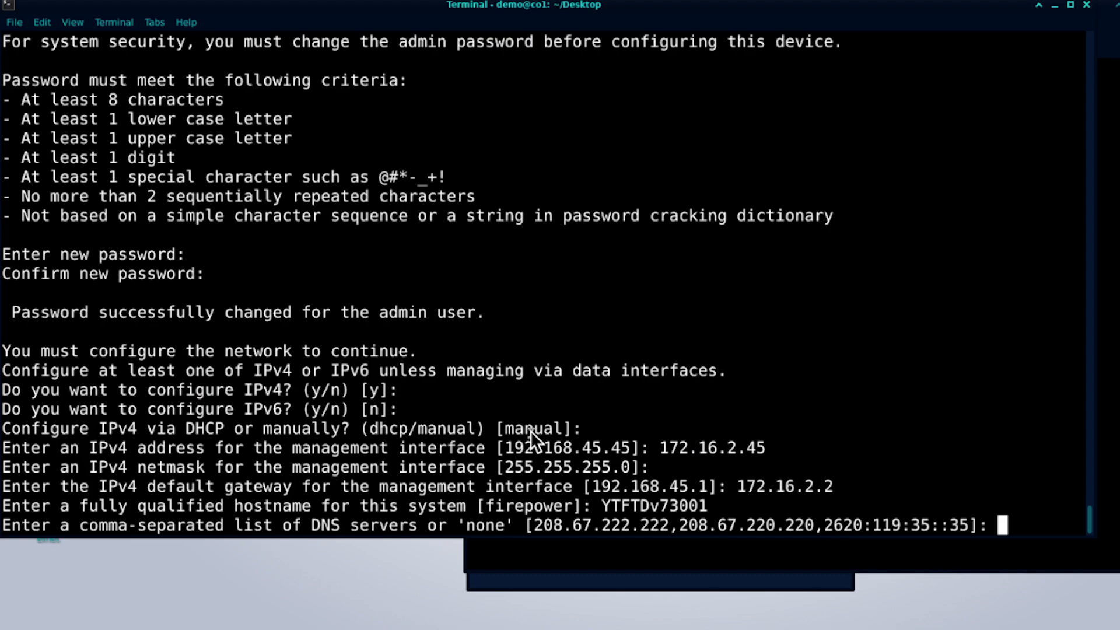
{"action": "key", "text": "Return"}
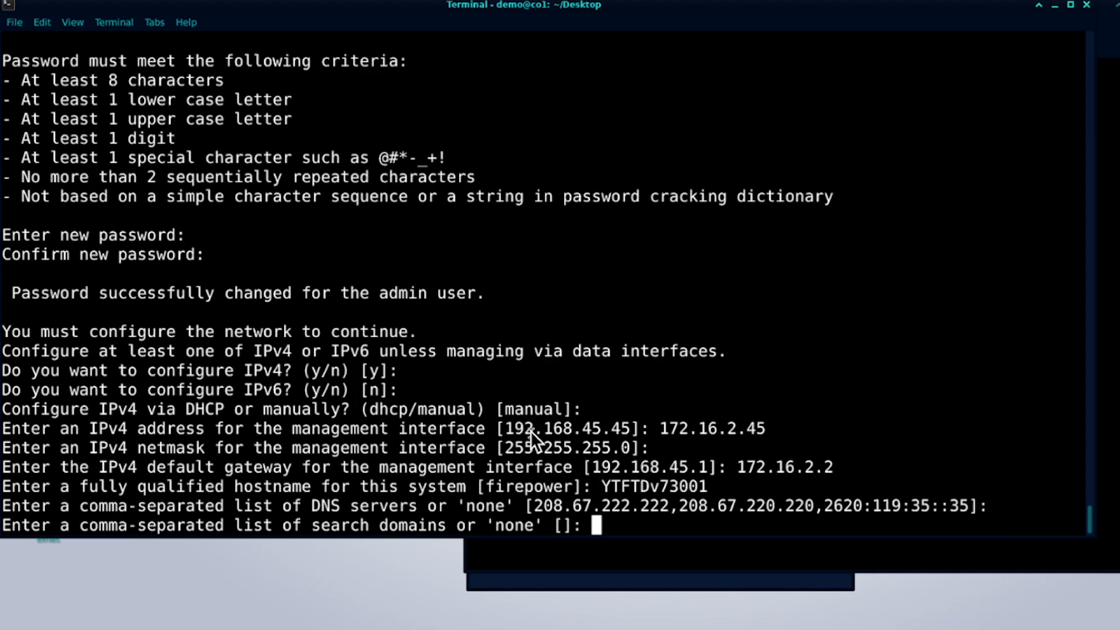
{"action": "key", "text": "Return"}
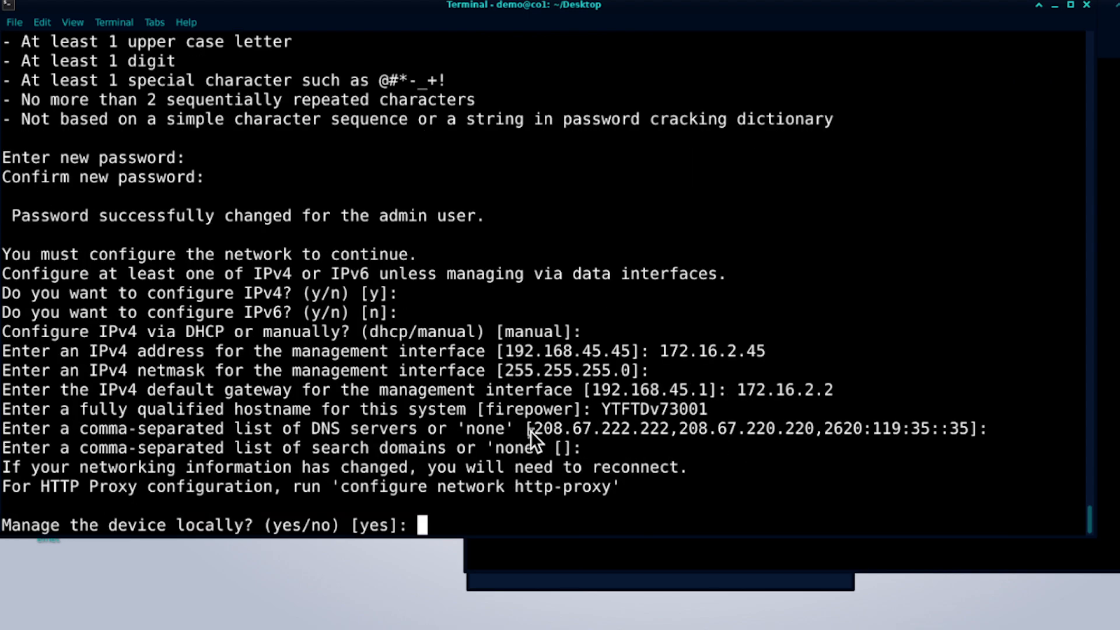
Answer yes to manage the device locally and let the firstboot configuration complete.
{"action": "type", "text": "yes"}
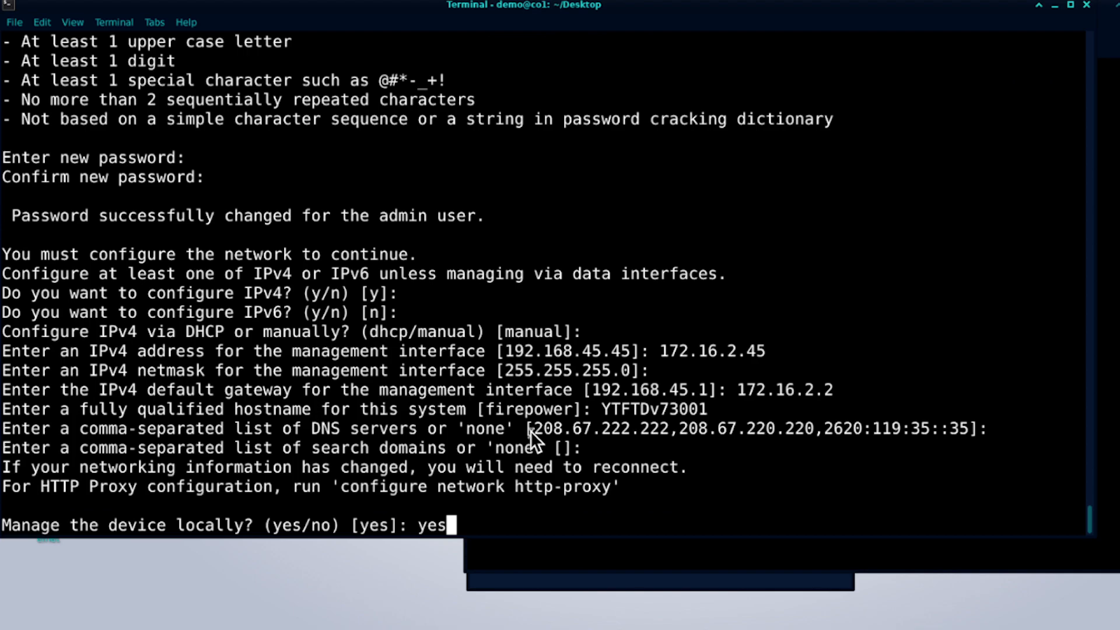
{"action": "key", "text": "Return"}
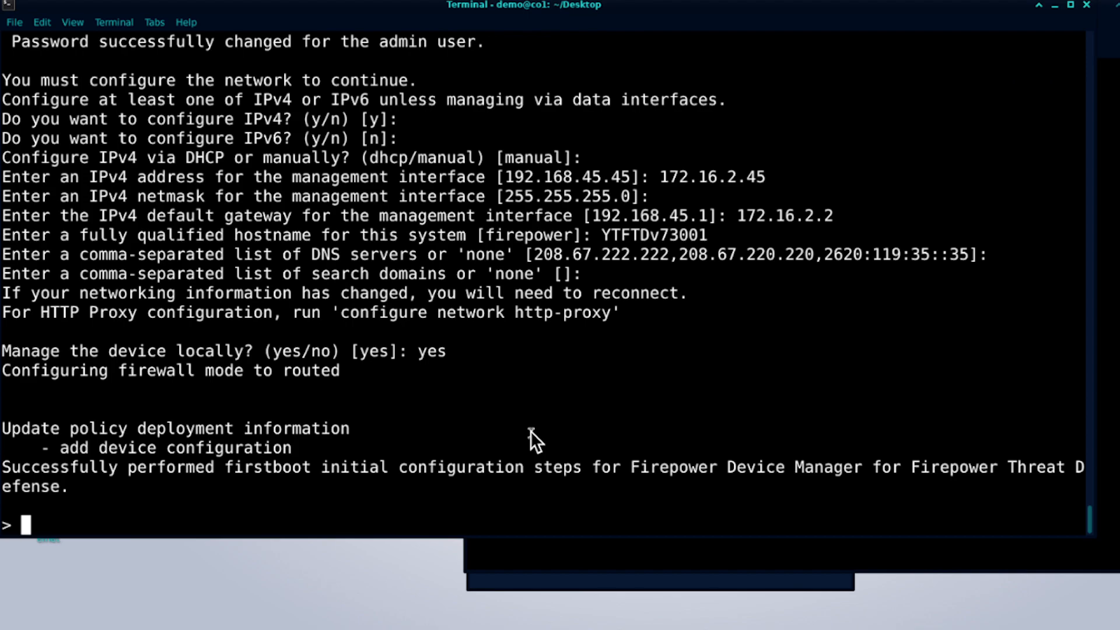
Run show network, highlight port 8305, gateway 172.16.2.2 and address 172.16.2.45, and page to the end.
{"action": "type", "text": "show network"}
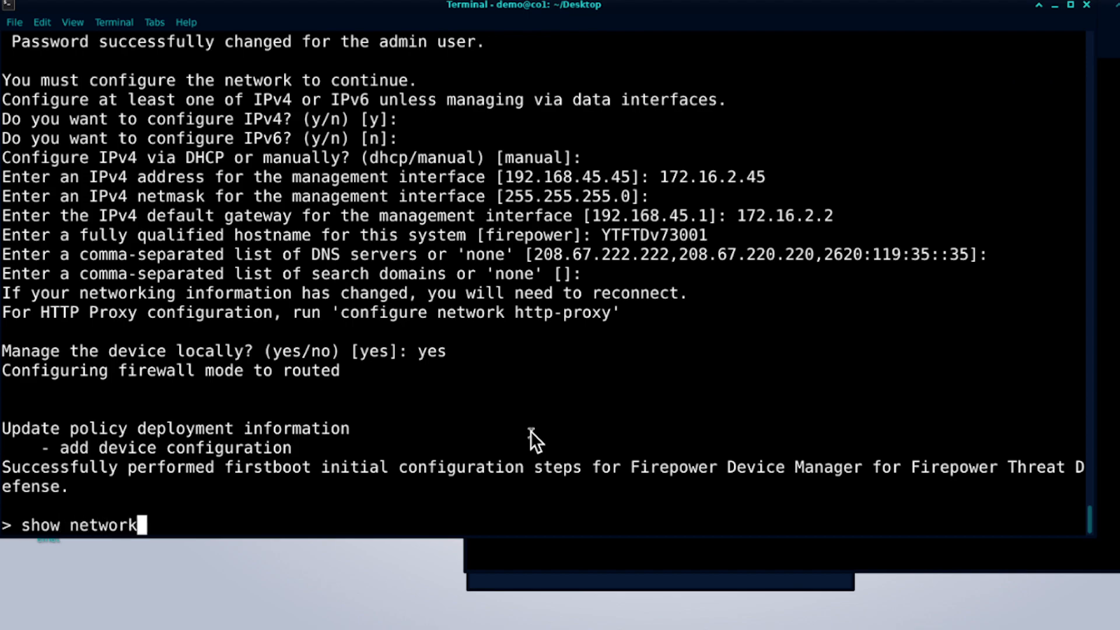
{"action": "key", "text": "Return"}
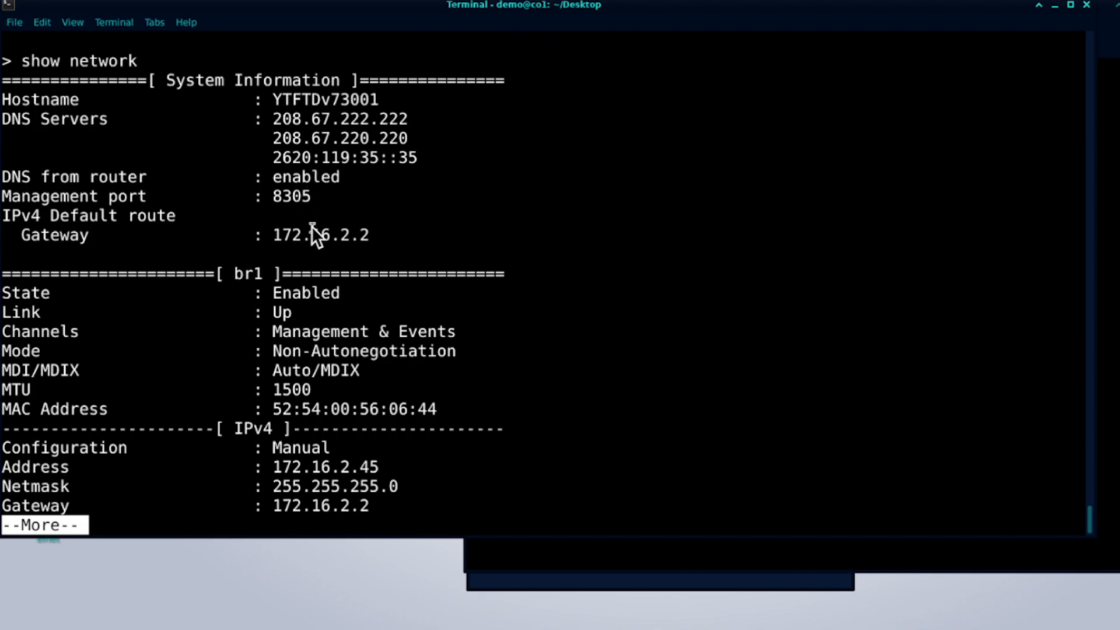
{"action": "left_click_drag", "start_coordinate": [272, 195], "coordinate": [323, 196]}
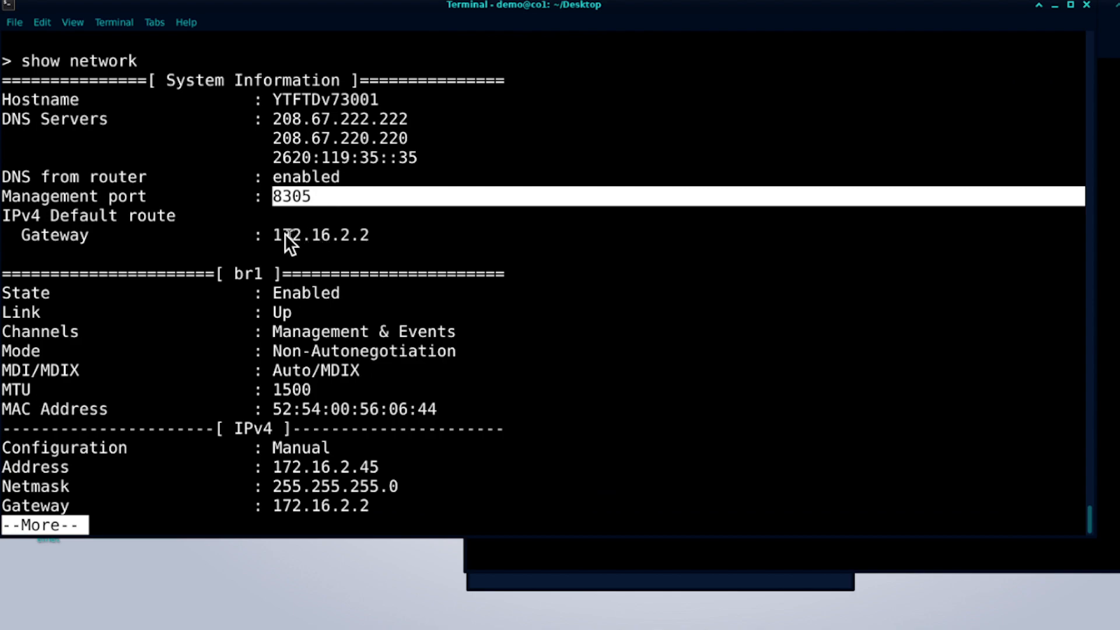
{"action": "left_click_drag", "start_coordinate": [276, 235], "coordinate": [373, 239]}
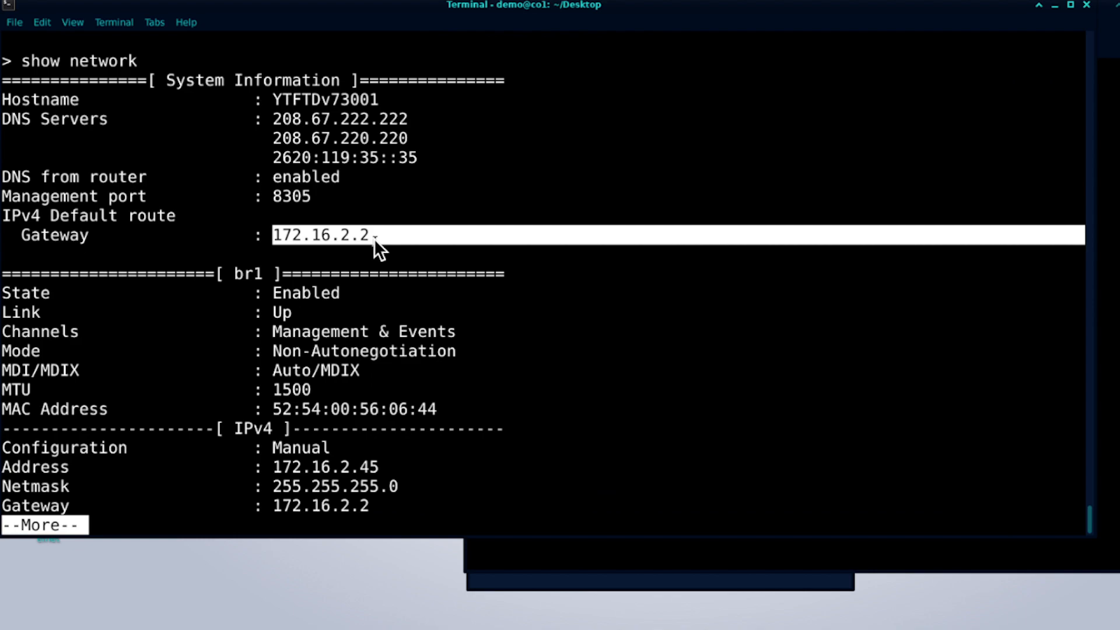
{"action": "left_click_drag", "start_coordinate": [270, 466], "coordinate": [369, 465]}
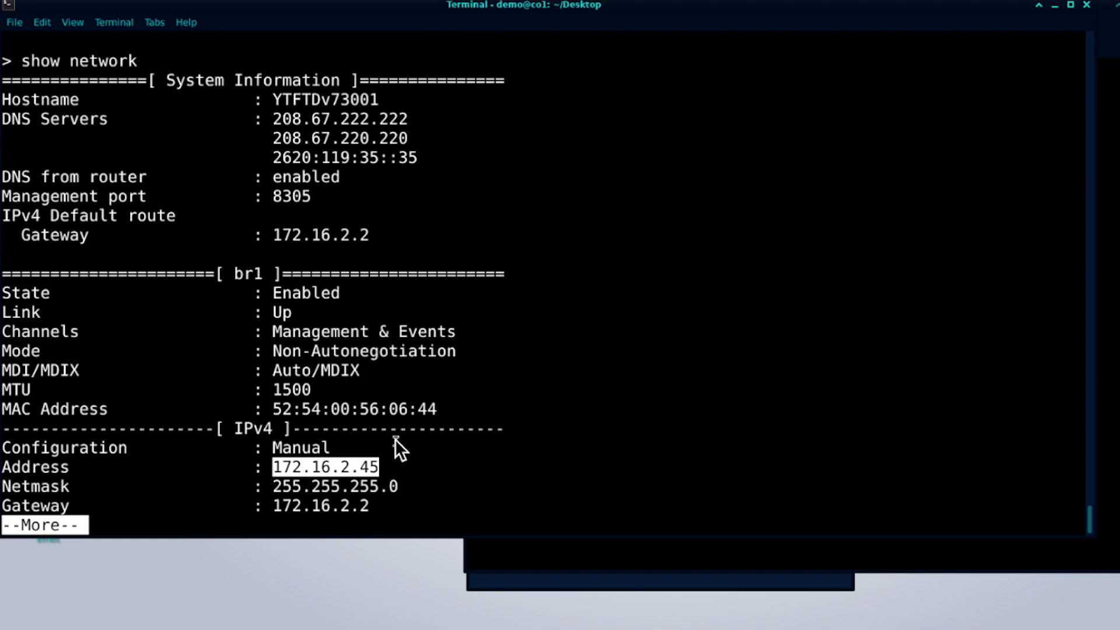
{"action": "key", "text": "Return"}
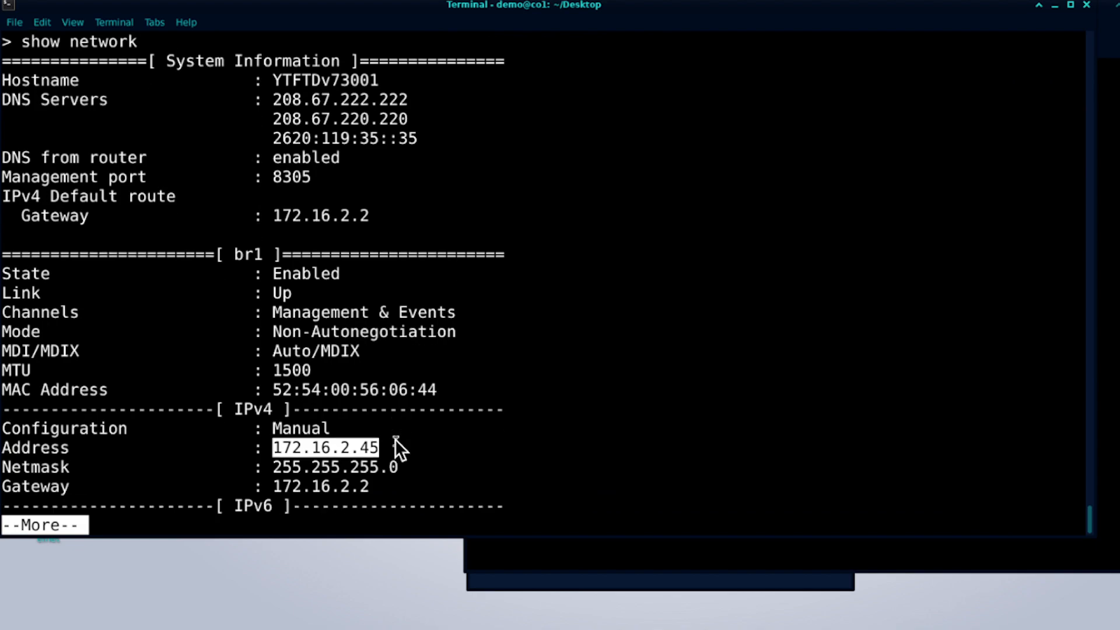
{"action": "key", "text": "Return"}
{"action": "key", "text": "Return"}
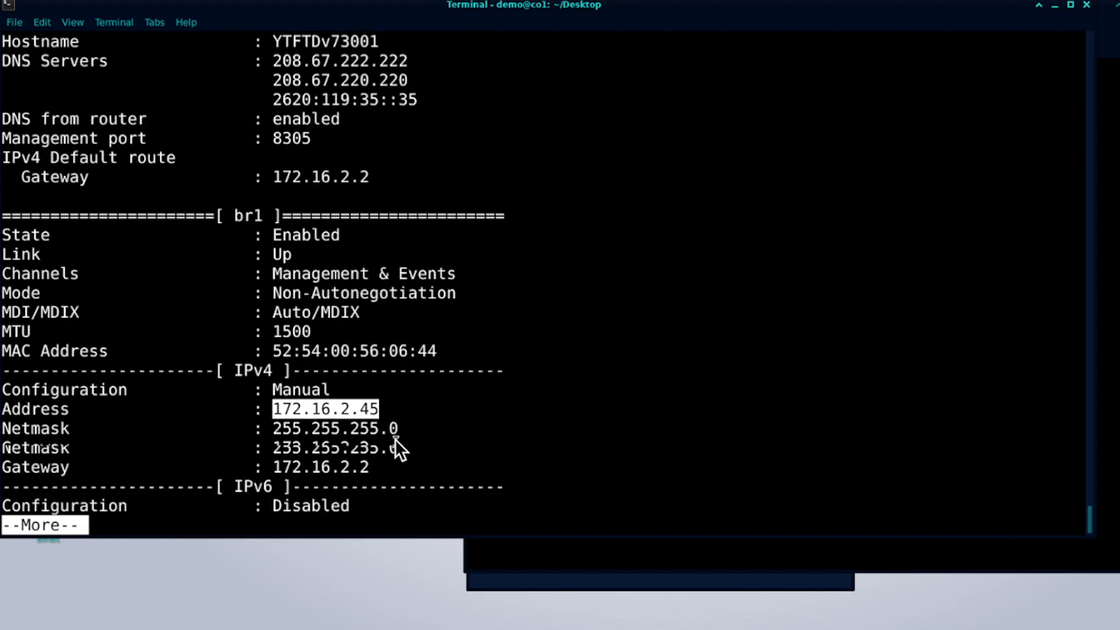
{"action": "key", "text": "Return"}
{"action": "key", "text": "space"}
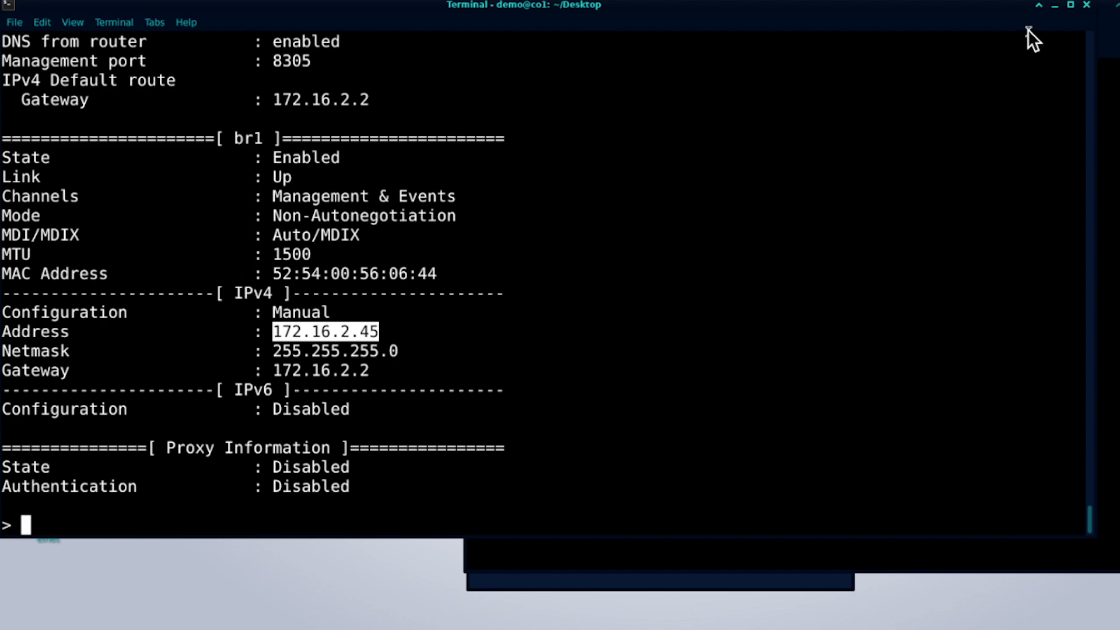
Close the firewall's console window and open the co1Win11001 virtual machine console.
{"action": "left_click", "coordinate": [1054, 10]}
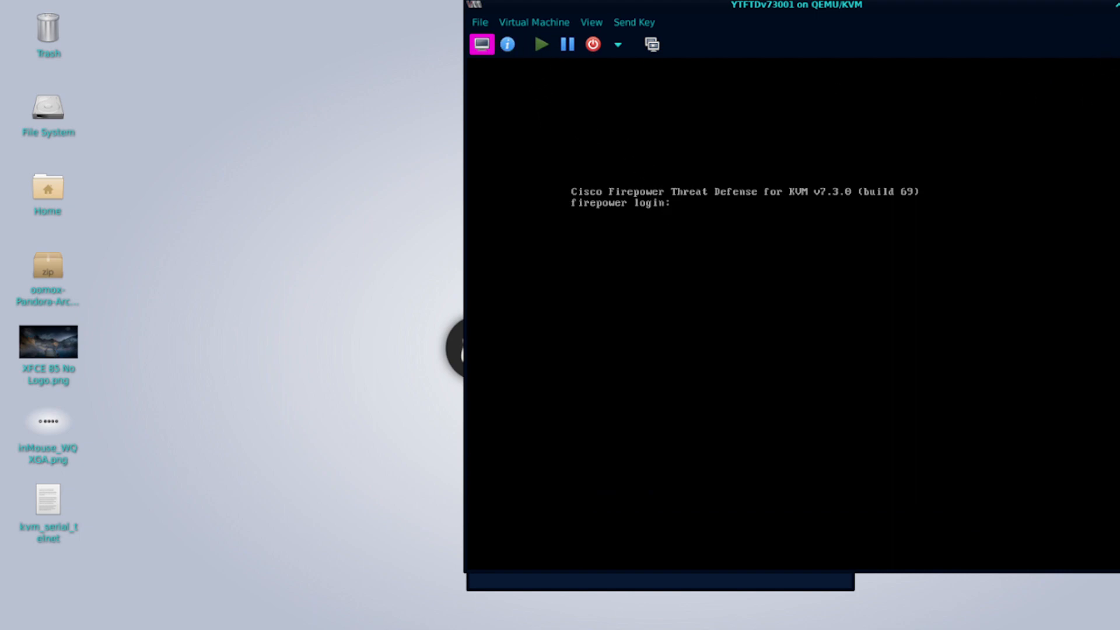
{"action": "key", "text": "alt+F4"}
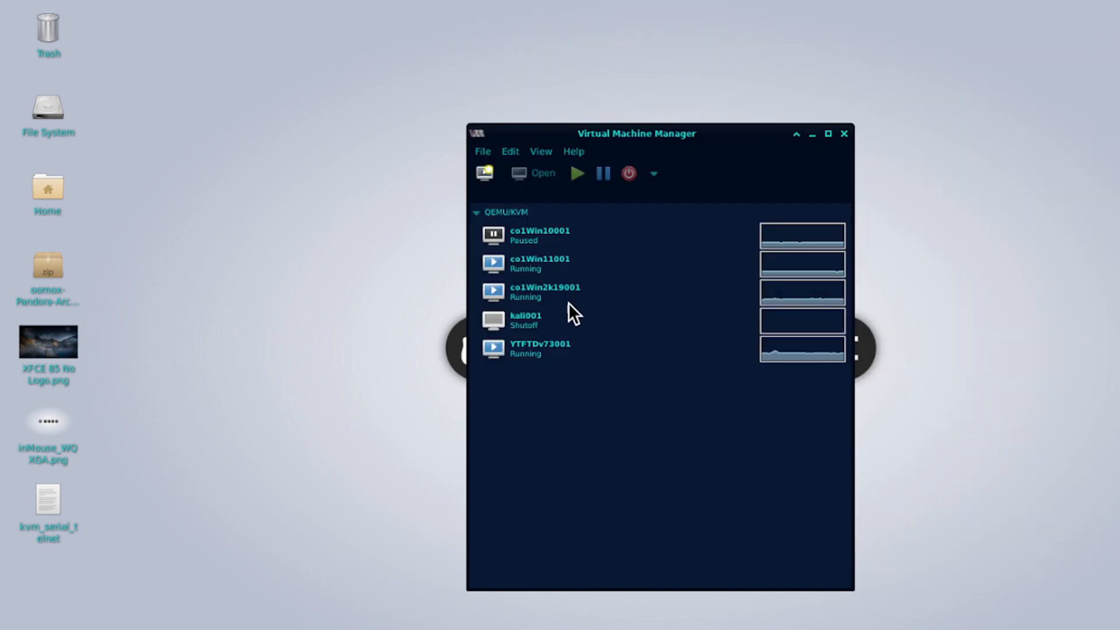
{"action": "left_click", "coordinate": [555, 265]}
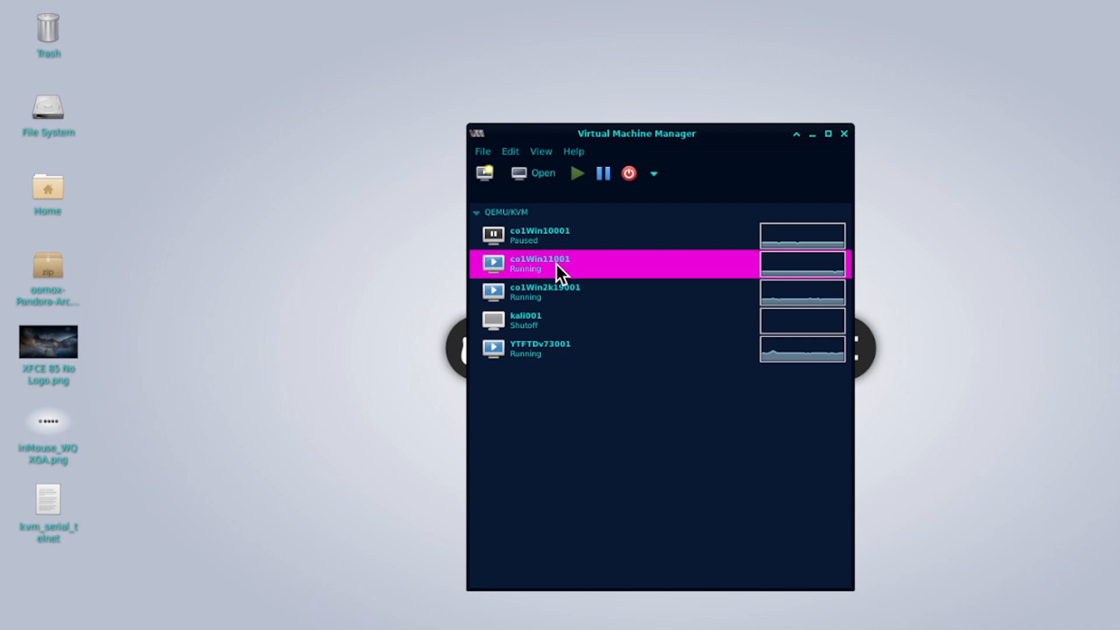
{"action": "double_click", "coordinate": [556, 264]}
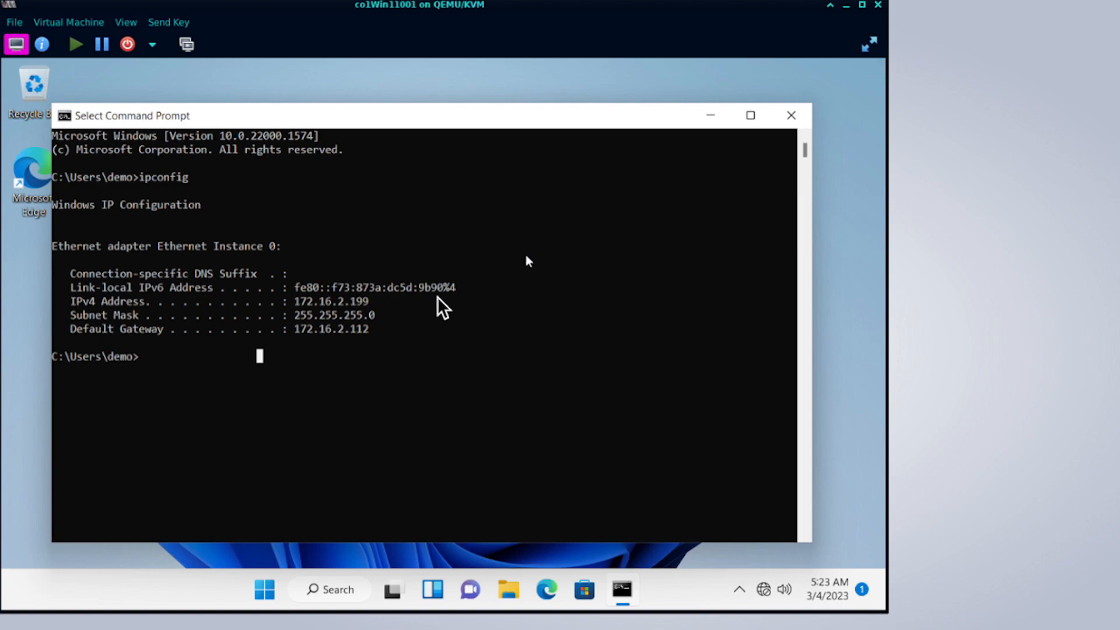
Check the IPv4 and gateway addresses in the ipconfig output, then start Edge from the taskbar.
{"action": "left_click", "coordinate": [502, 273]}
{"action": "left_click_drag", "start_coordinate": [336, 302], "coordinate": [384, 304]}
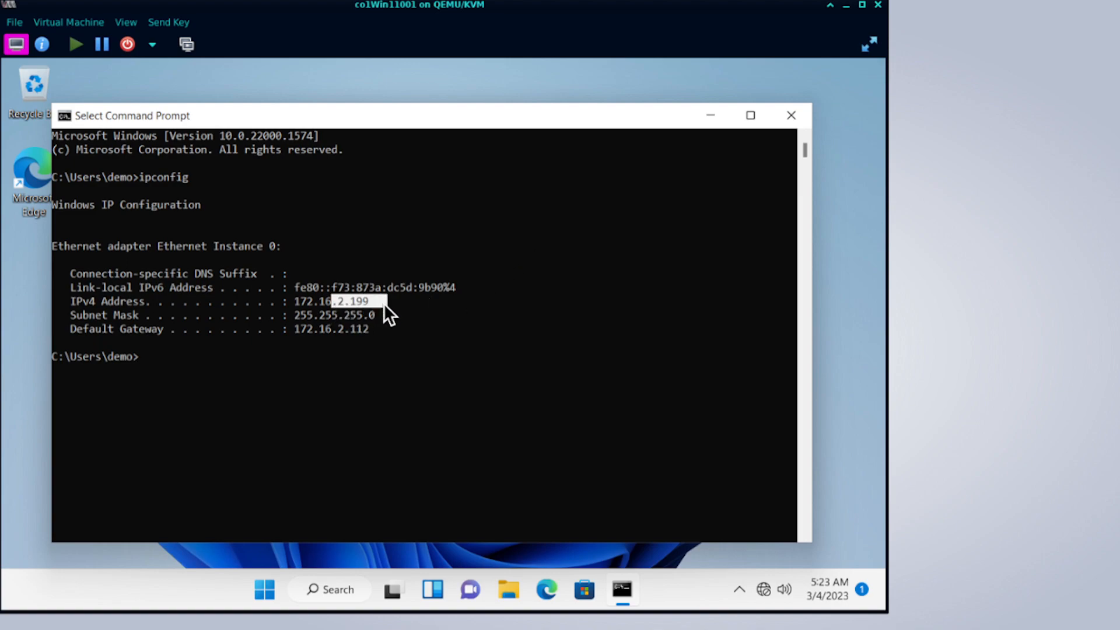
{"action": "left_click", "coordinate": [438, 419]}
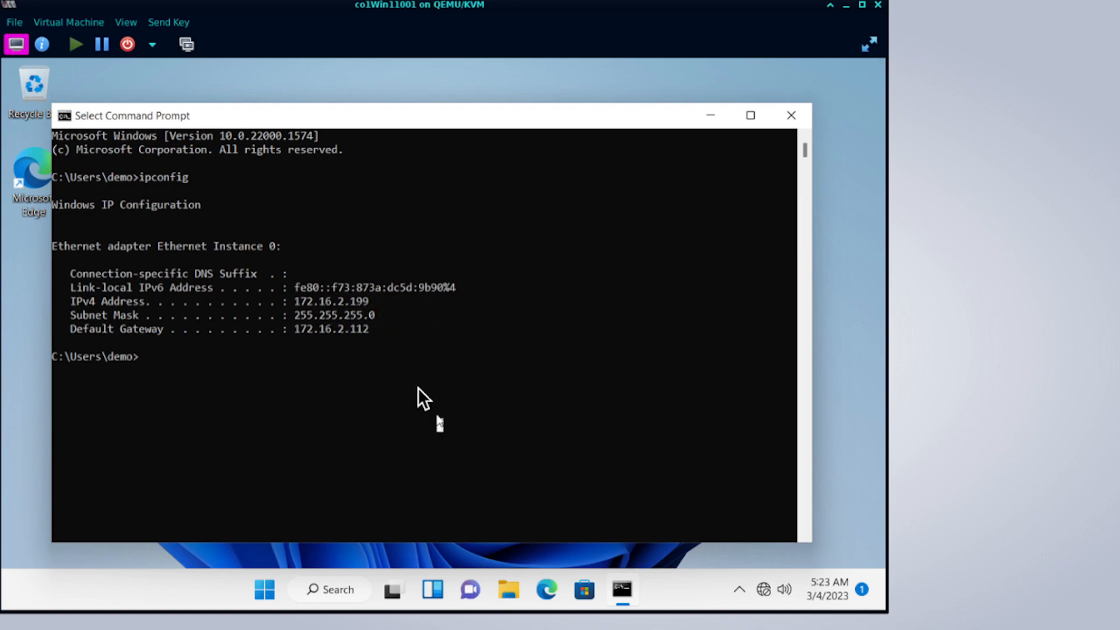
{"action": "left_click_drag", "start_coordinate": [353, 330], "coordinate": [378, 325]}
{"action": "left_click", "coordinate": [378, 325]}
{"action": "left_click", "coordinate": [550, 591]}
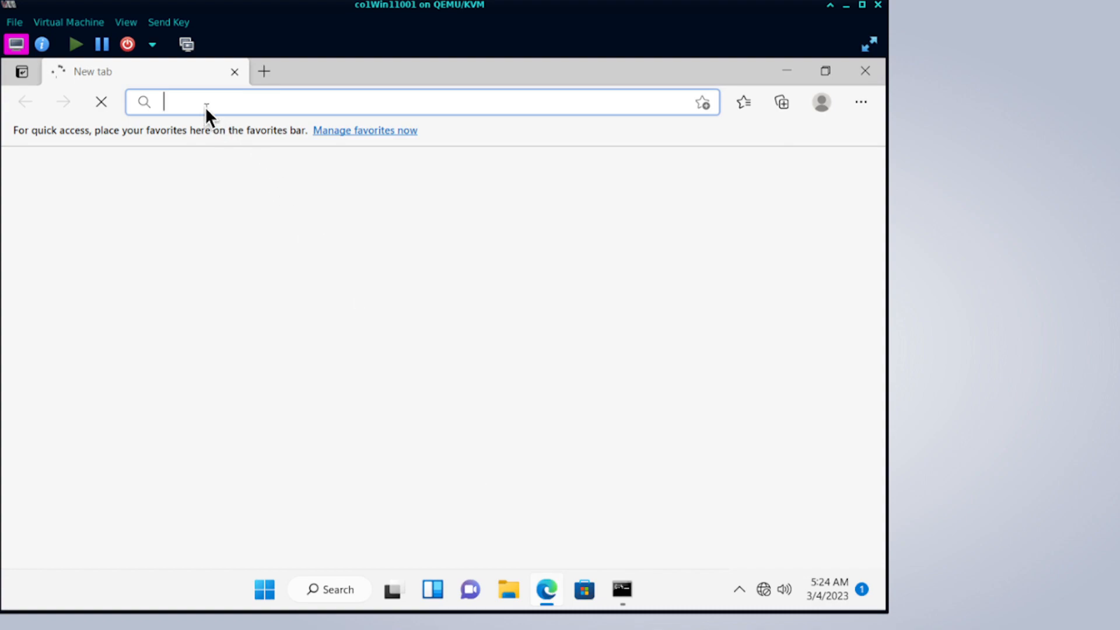
{"action": "type", "text": "https://"}
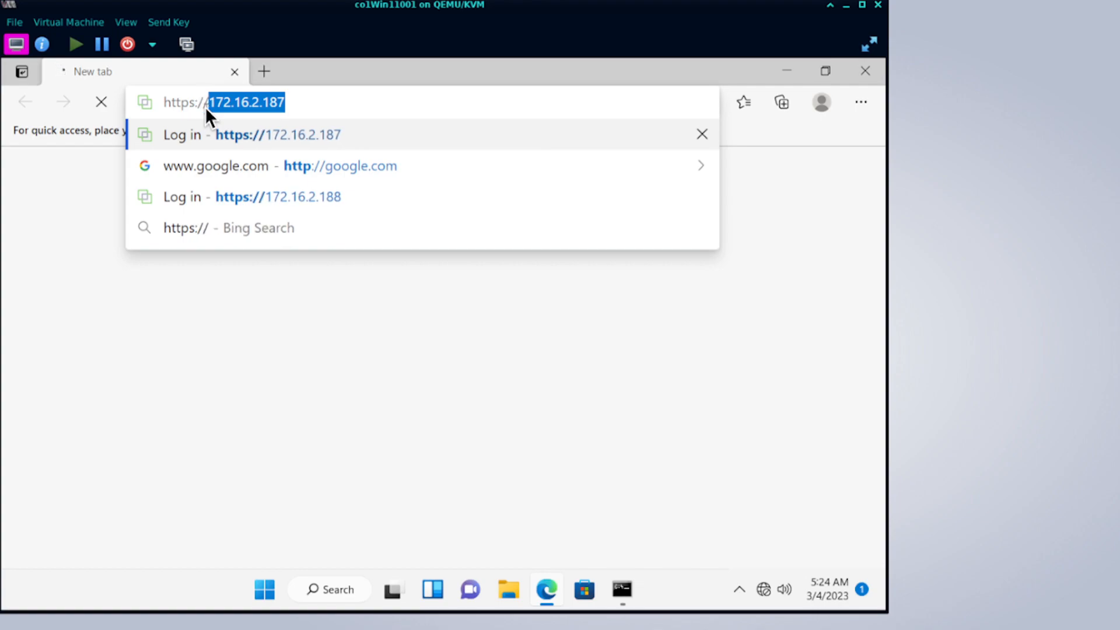
{"action": "type", "text": "172.16.2.1"}
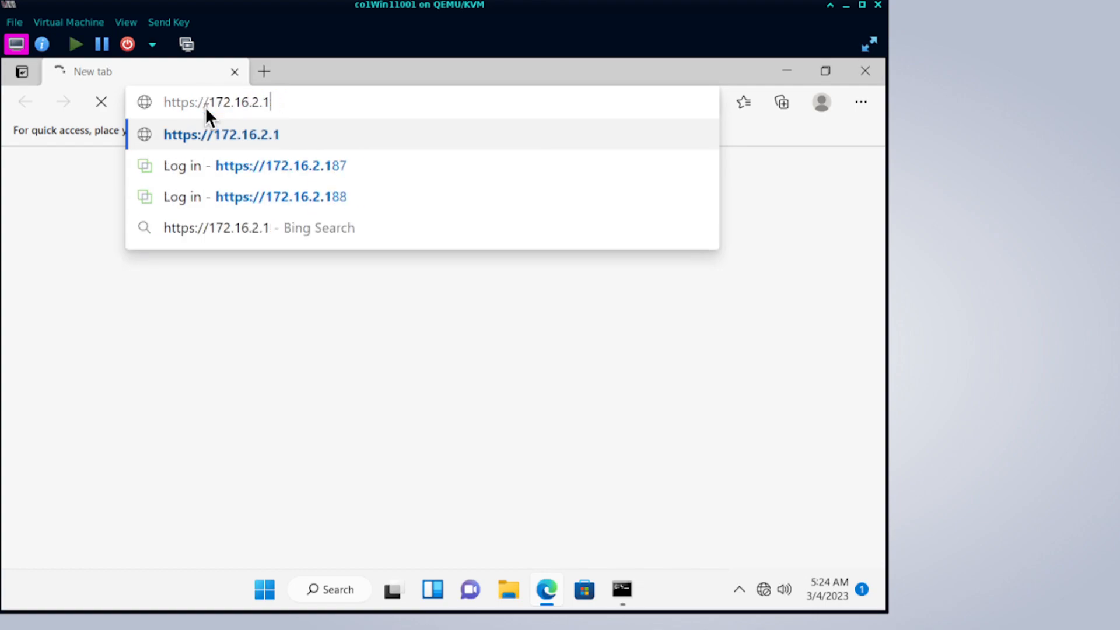
{"action": "key", "text": "BackSpace"}
{"action": "key", "text": "BackSpace"}
{"action": "key", "text": "BackSpace"}
{"action": "key", "text": "BackSpace"}
{"action": "key", "text": "BackSpace"}
{"action": "key", "text": "BackSpace"}
{"action": "key", "text": "BackSpace"}
{"action": "key", "text": "BackSpace"}
{"action": "key", "text": "BackSpace"}
{"action": "key", "text": "BackSpace"}
{"action": "key", "text": "BackSpace"}
{"action": "key", "text": "BackSpace"}
{"action": "key", "text": "BackSpace"}
{"action": "key", "text": "BackSpace"}
{"action": "key", "text": "BackSpace"}
{"action": "key", "text": "BackSpace"}
{"action": "key", "text": "BackSpace"}
{"action": "key", "text": "BackSpace"}
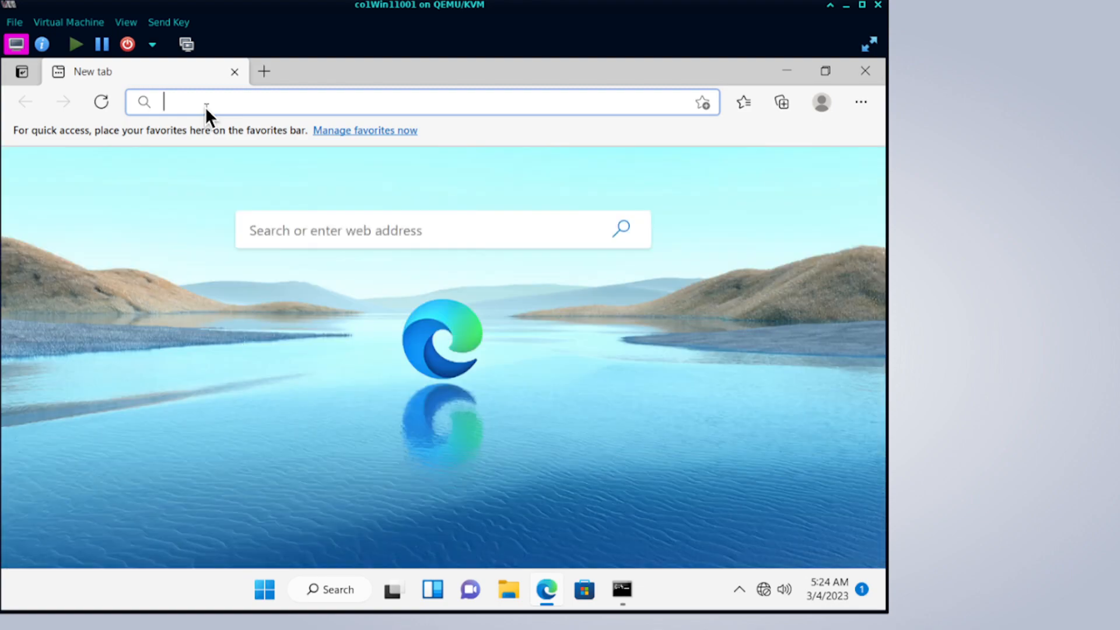
{"action": "type", "text": "https://"}
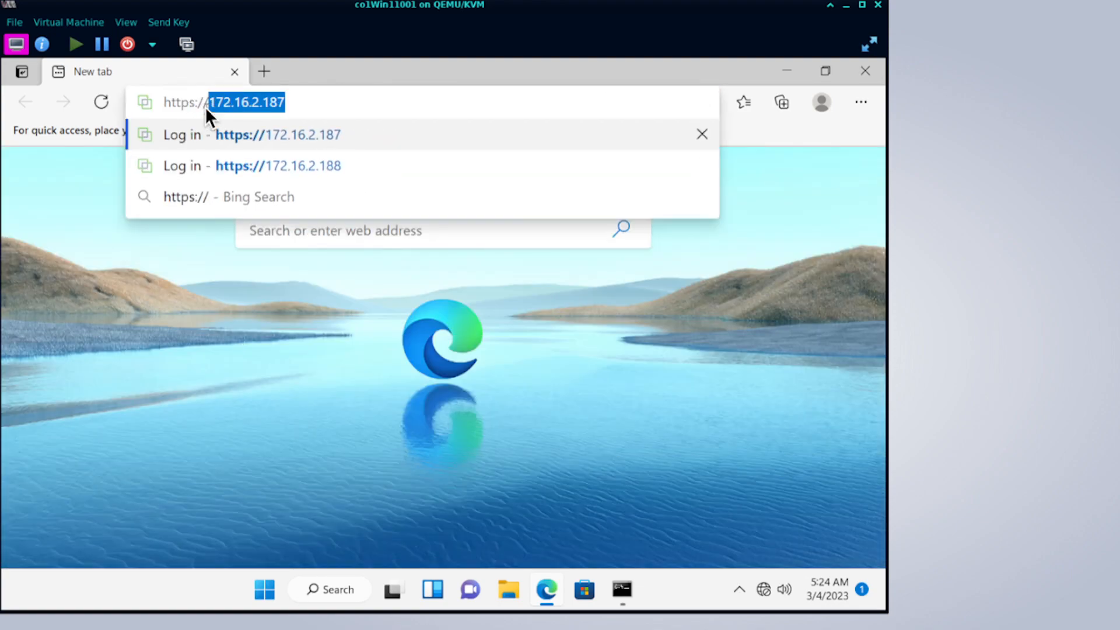
{"action": "key", "text": "Right"}
{"action": "key", "text": "BackSpace"}
{"action": "key", "text": "BackSpace"}
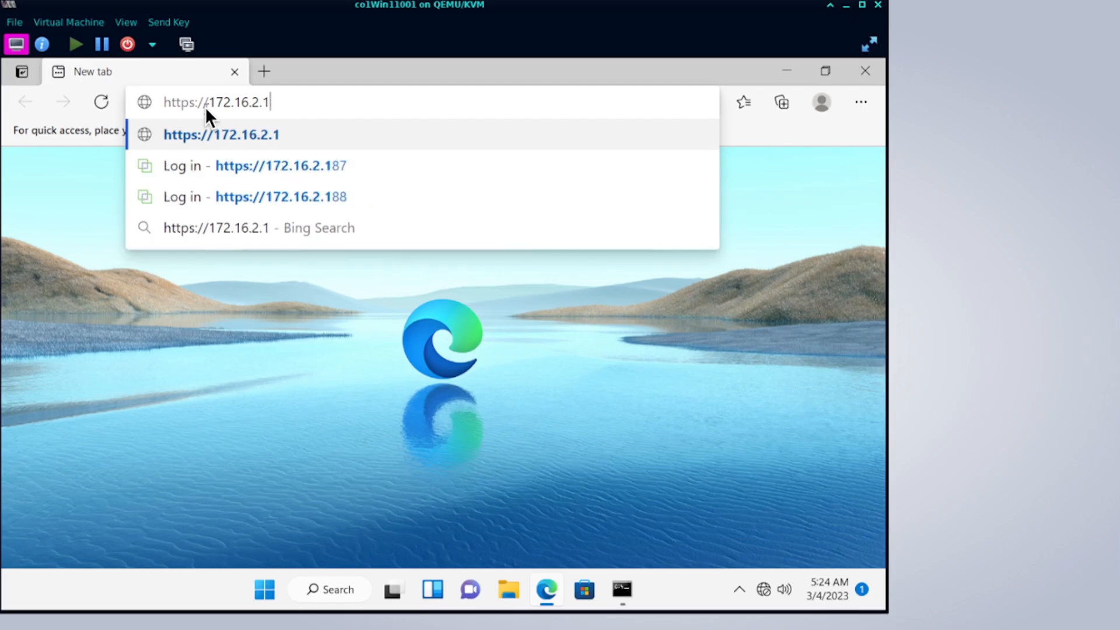
{"action": "key", "text": "BackSpace"}
{"action": "type", "text": "45"}
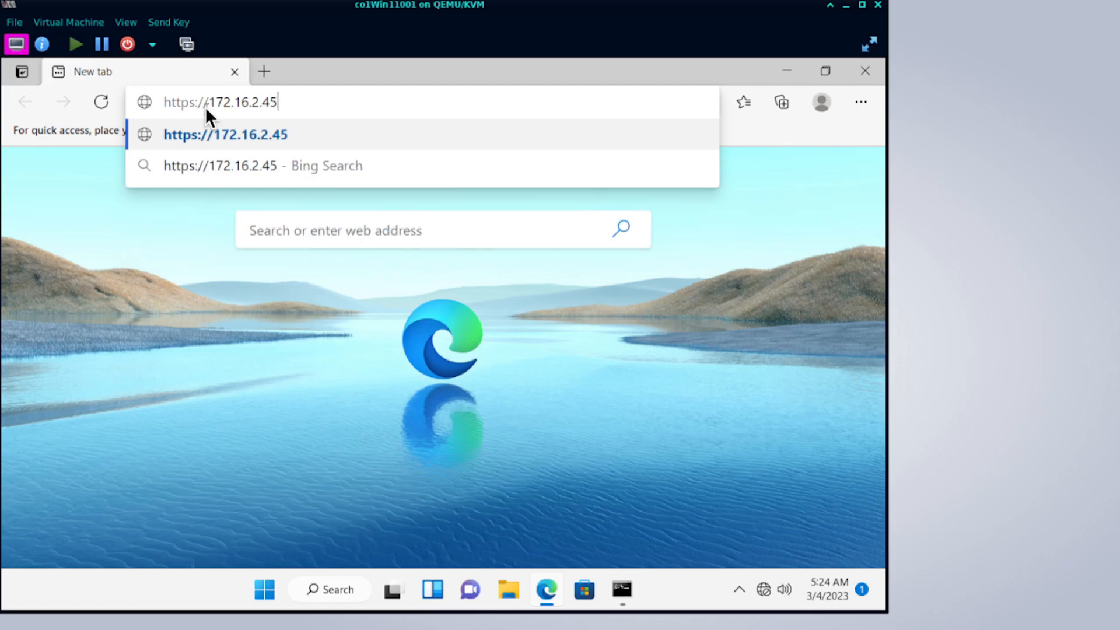
{"action": "key", "text": "Return"}
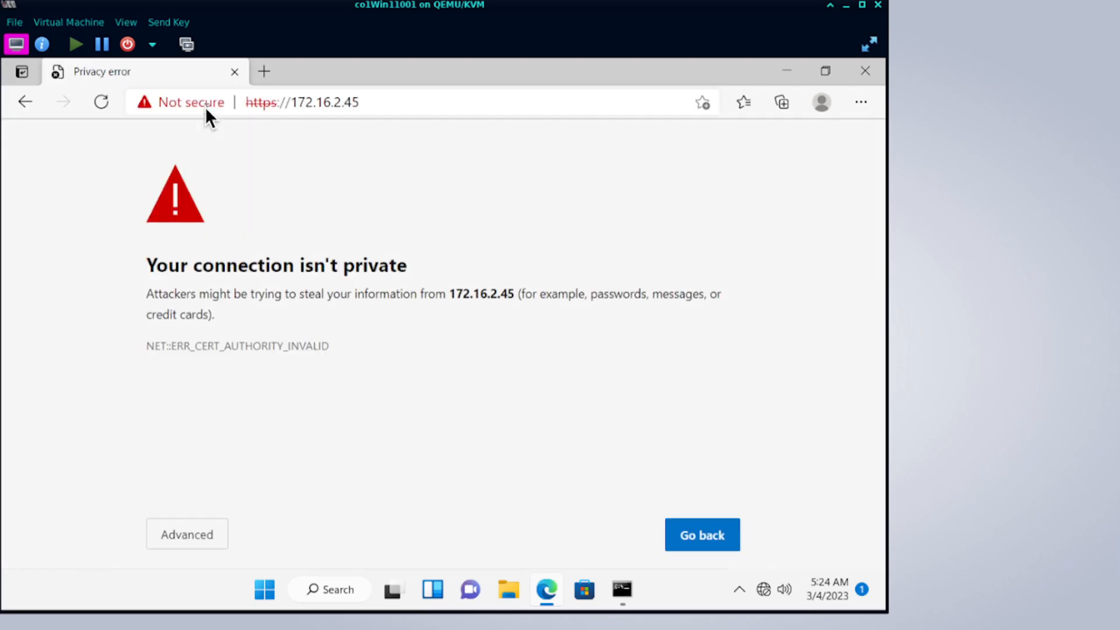
{"action": "left_click", "coordinate": [190, 531]}
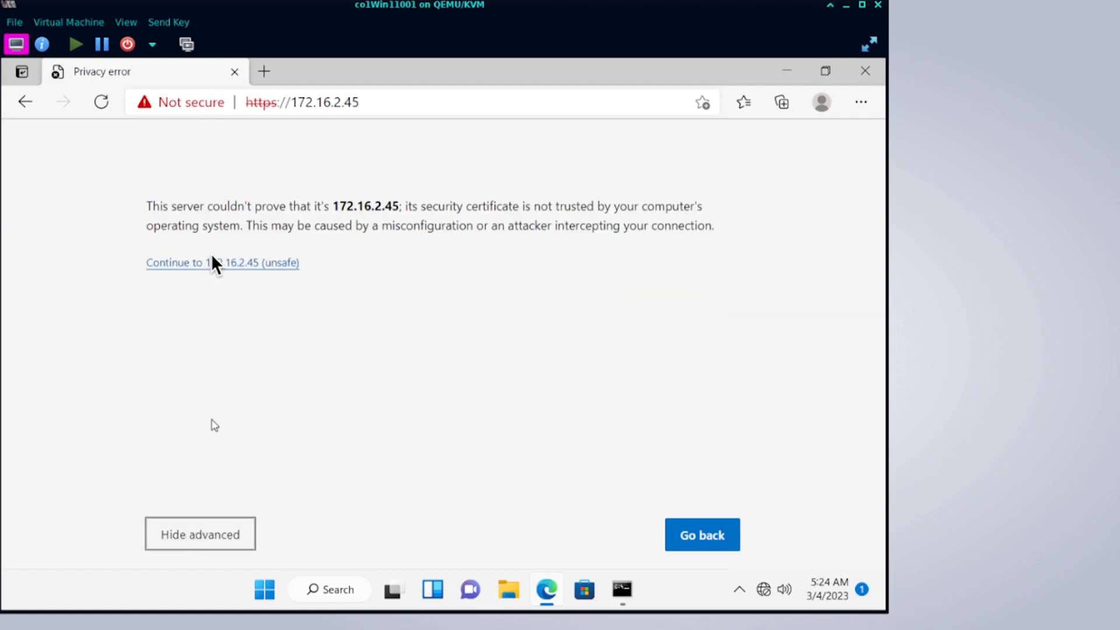
{"action": "left_click", "coordinate": [210, 263]}
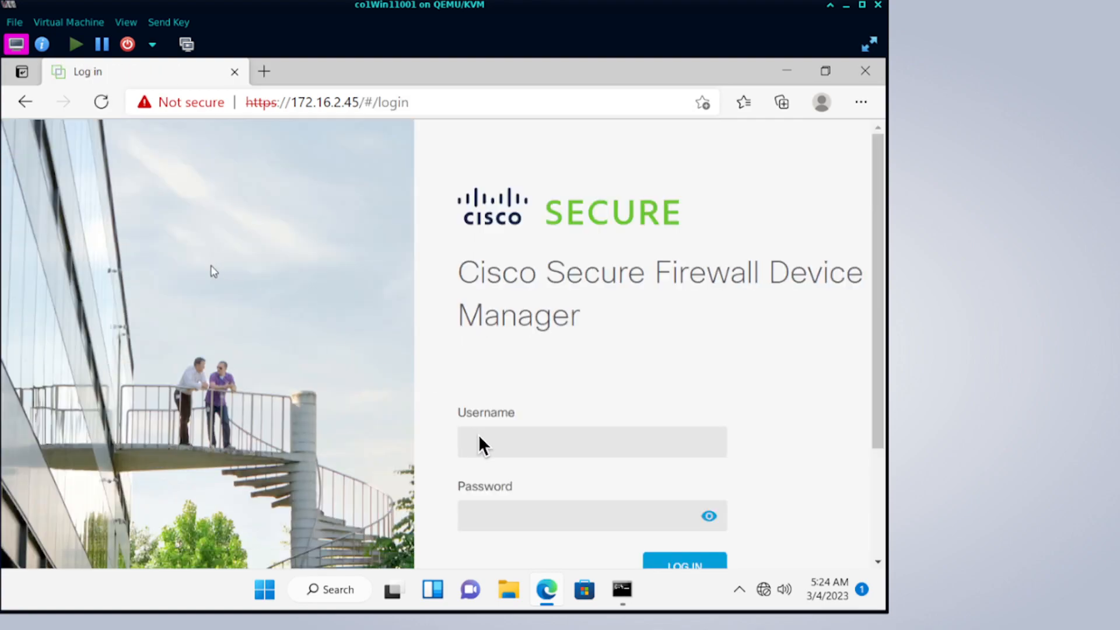
Log in to Device Manager as admin with the account password.
{"action": "left_click", "coordinate": [482, 440]}
{"action": "type", "text": "admin"}
{"action": "key", "text": "Tab"}
{"action": "type", "text": "••"}
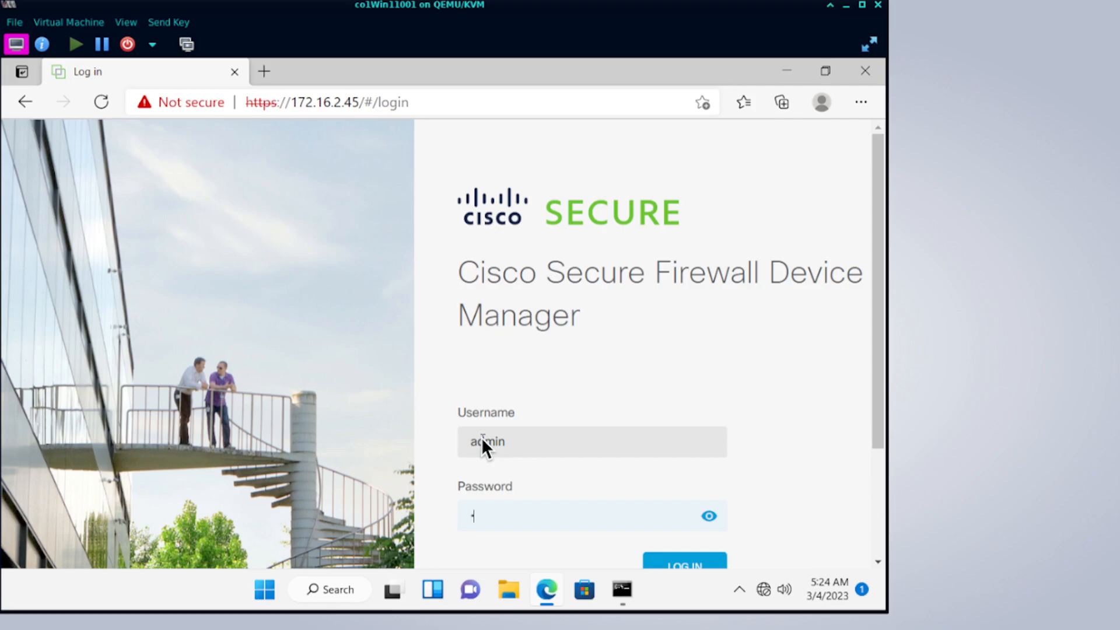
{"action": "type", "text": "•••••••••••"}
{"action": "key", "text": "Return"}
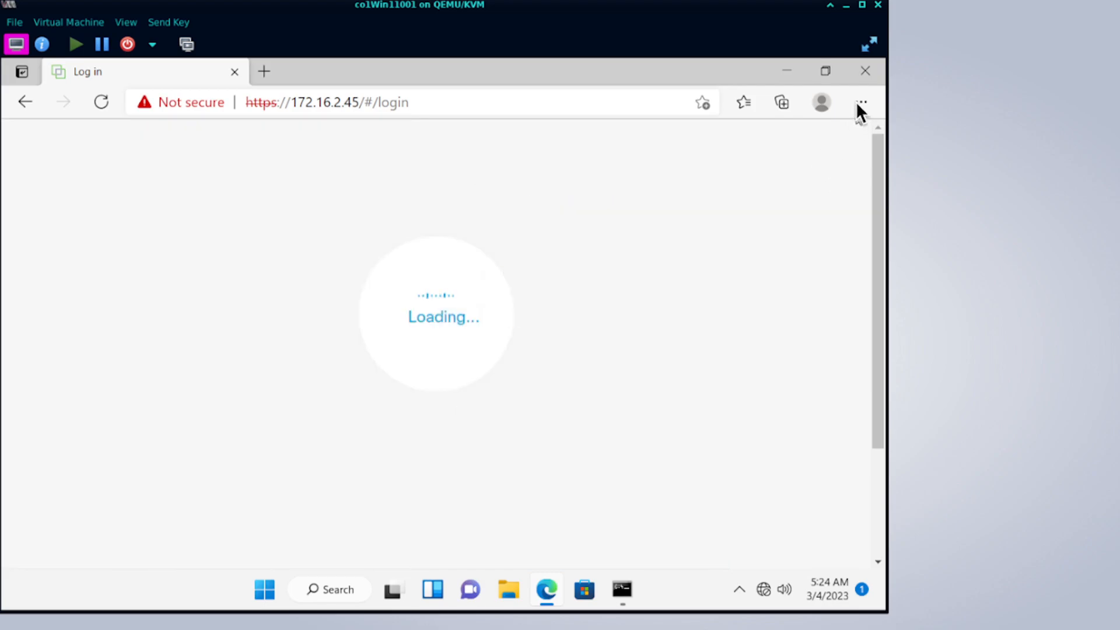
Zoom the Edge page out to 75% from the browser's settings menu.
{"action": "left_click", "coordinate": [858, 104]}
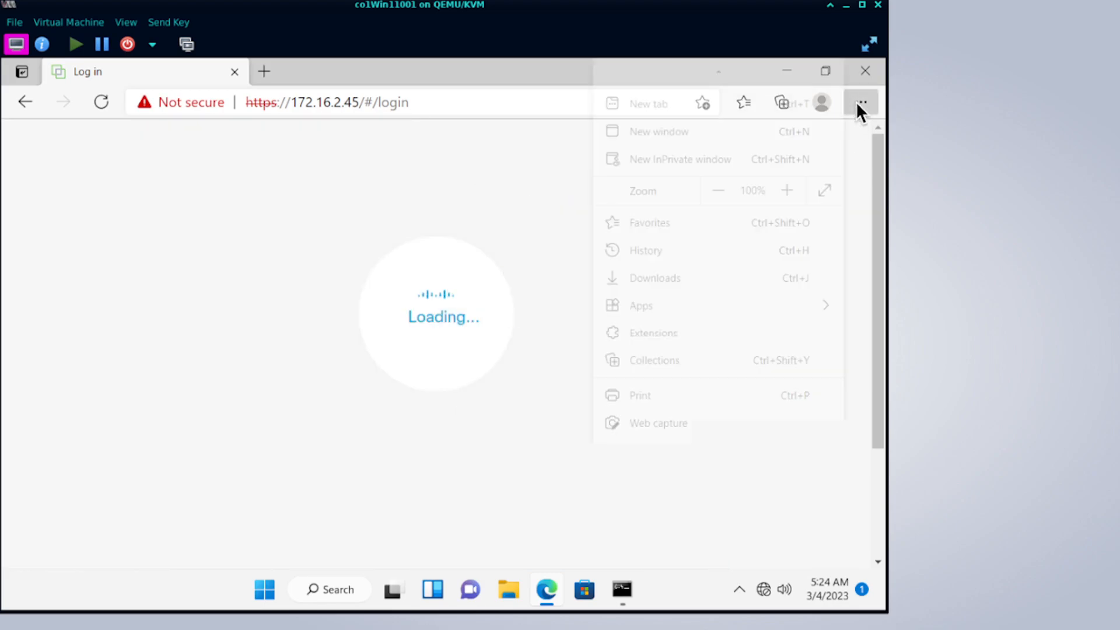
{"action": "left_click", "coordinate": [724, 188]}
{"action": "left_click", "coordinate": [724, 188]}
{"action": "left_click", "coordinate": [724, 188]}
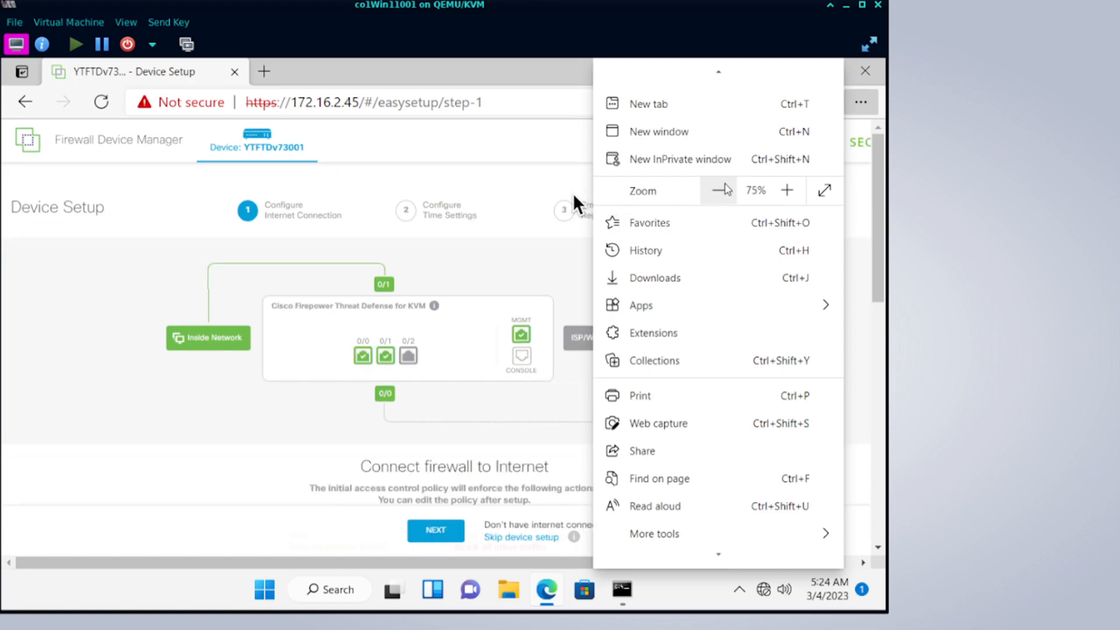
{"action": "left_click", "coordinate": [542, 186]}
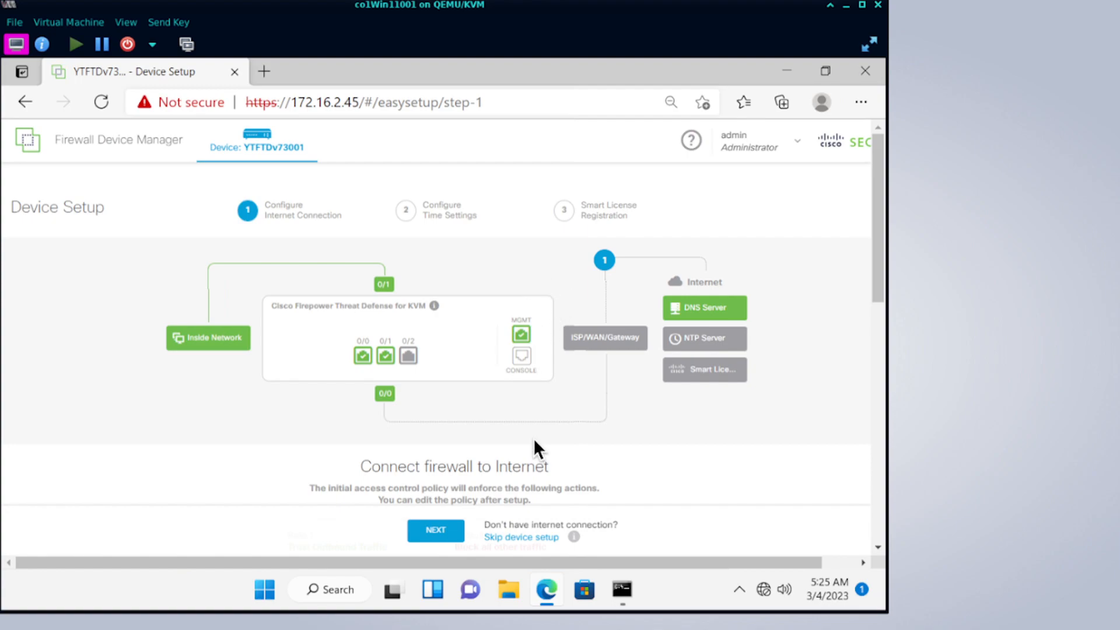
Set the outside interface IPv4 to manual, address 172.16.1.2 with mask 255.255.255.0.
{"action": "mouse_move", "coordinate": [362, 356]}
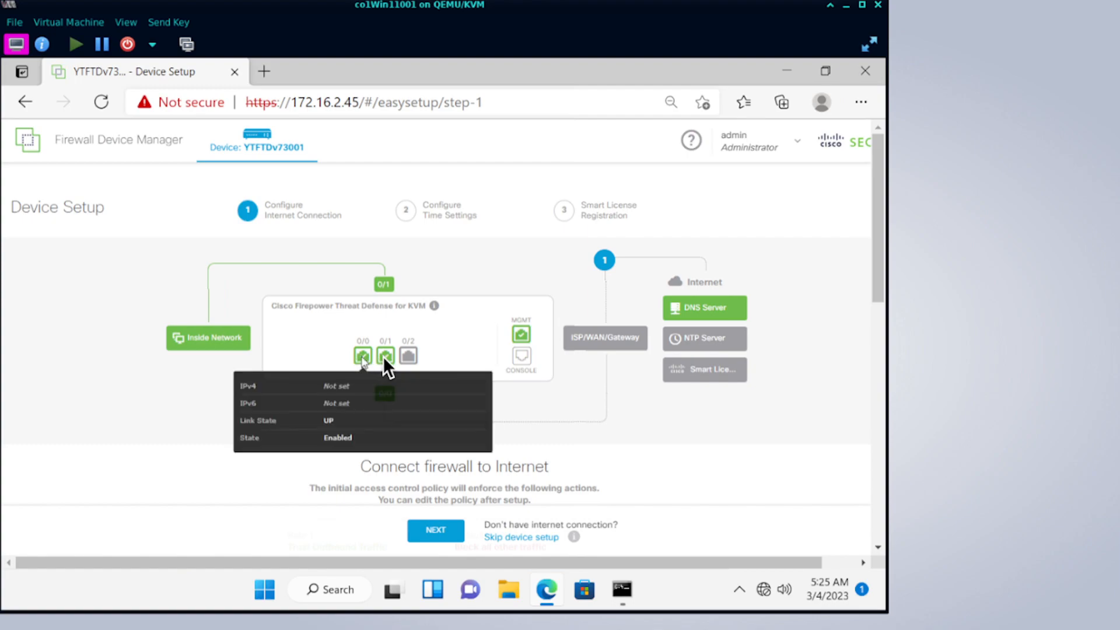
{"action": "mouse_move", "coordinate": [385, 285]}
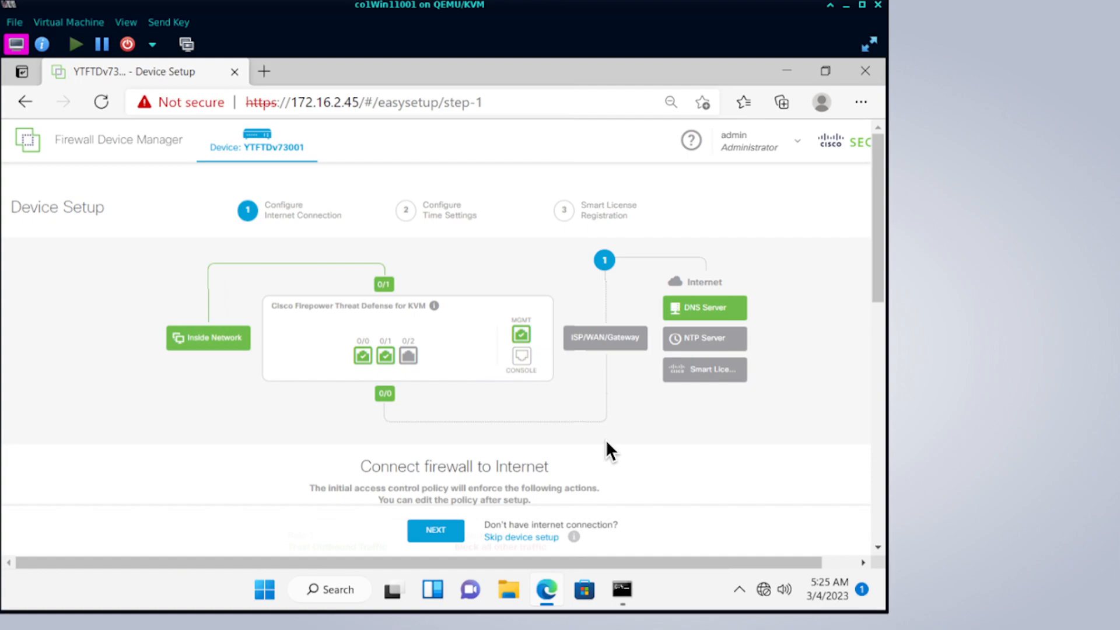
{"action": "scroll", "coordinate": [607, 449], "scroll_direction": "down", "scroll_amount": 5}
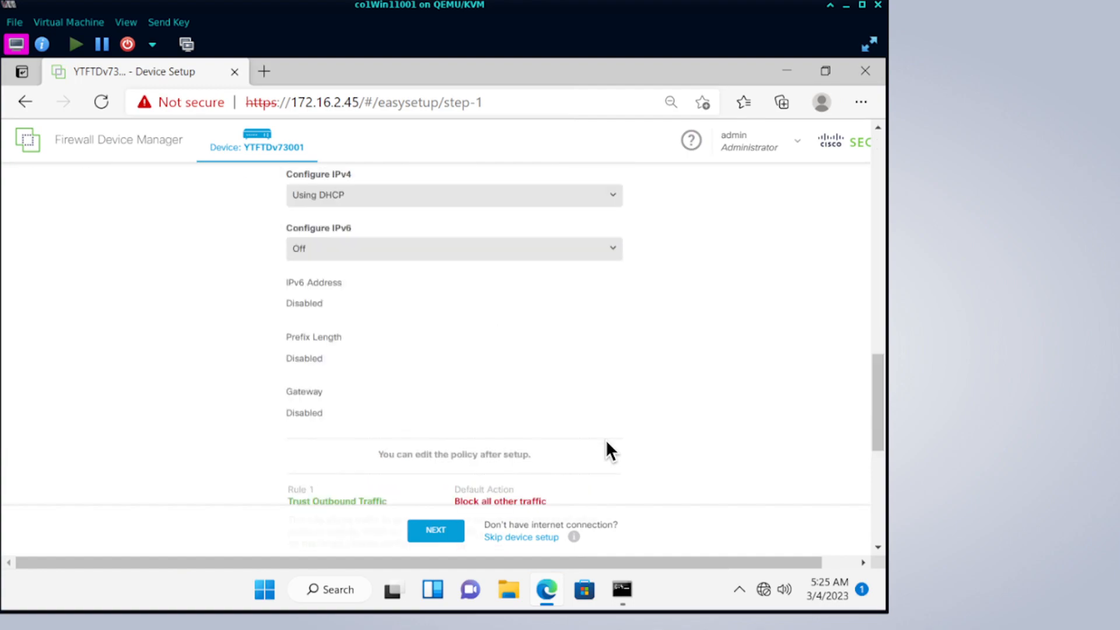
{"action": "left_click_drag", "start_coordinate": [881, 492], "coordinate": [879, 384]}
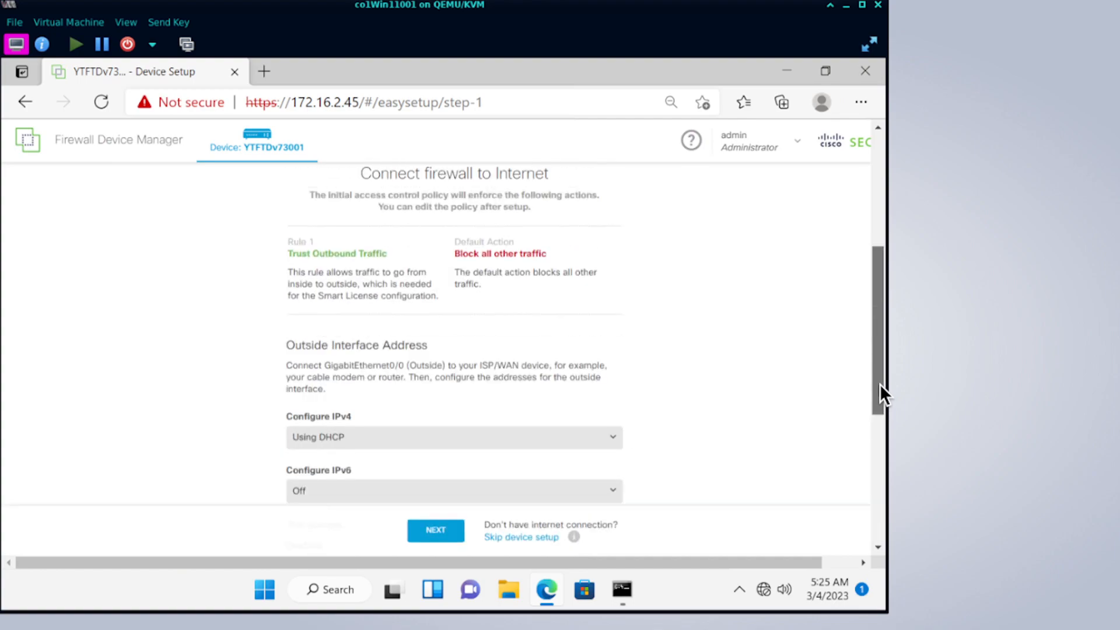
{"action": "left_click_drag", "start_coordinate": [878, 396], "coordinate": [879, 399]}
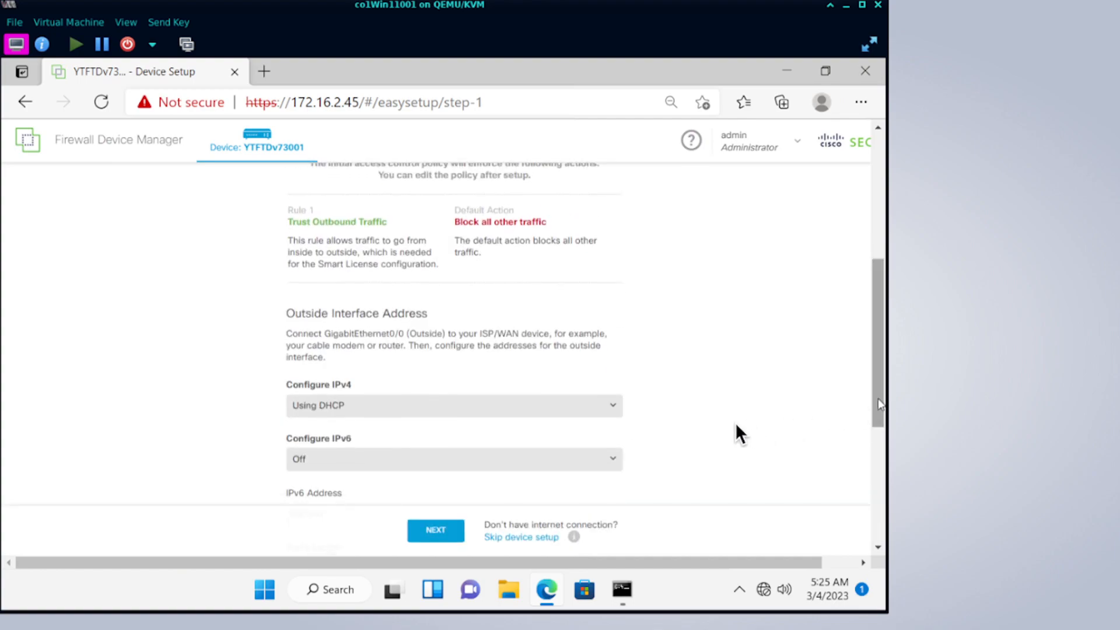
{"action": "left_click", "coordinate": [493, 412]}
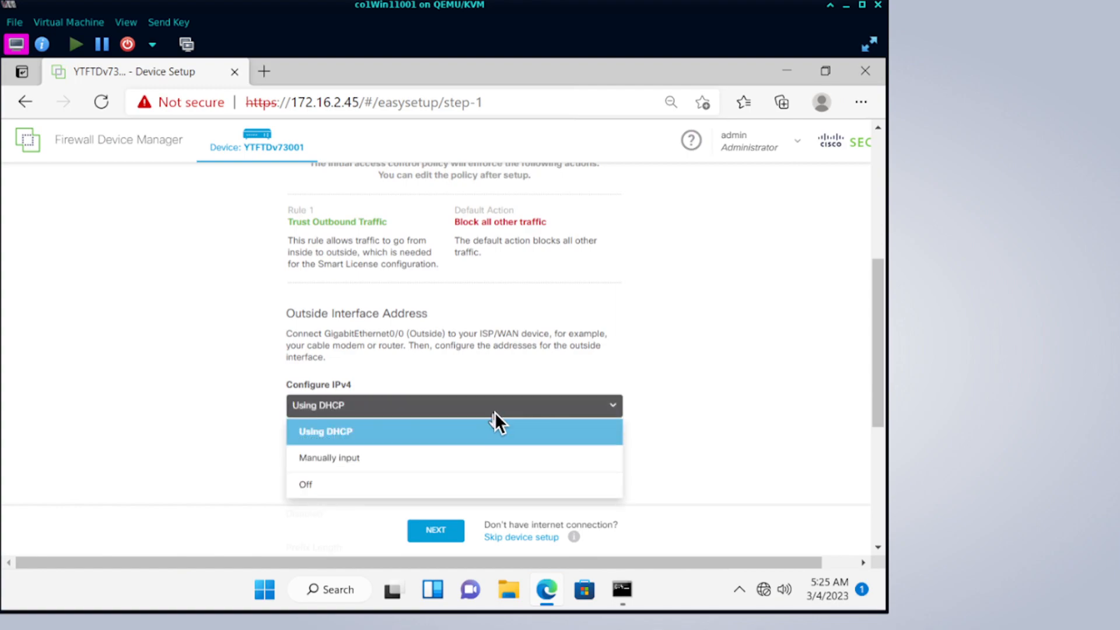
{"action": "left_click", "coordinate": [461, 461]}
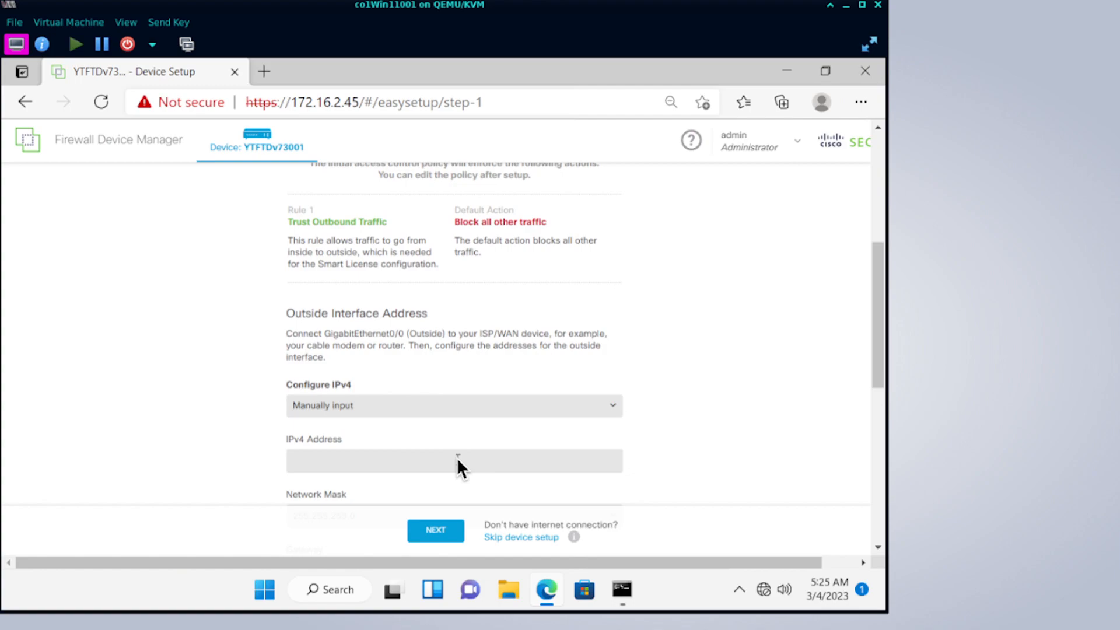
{"action": "left_click", "coordinate": [457, 461]}
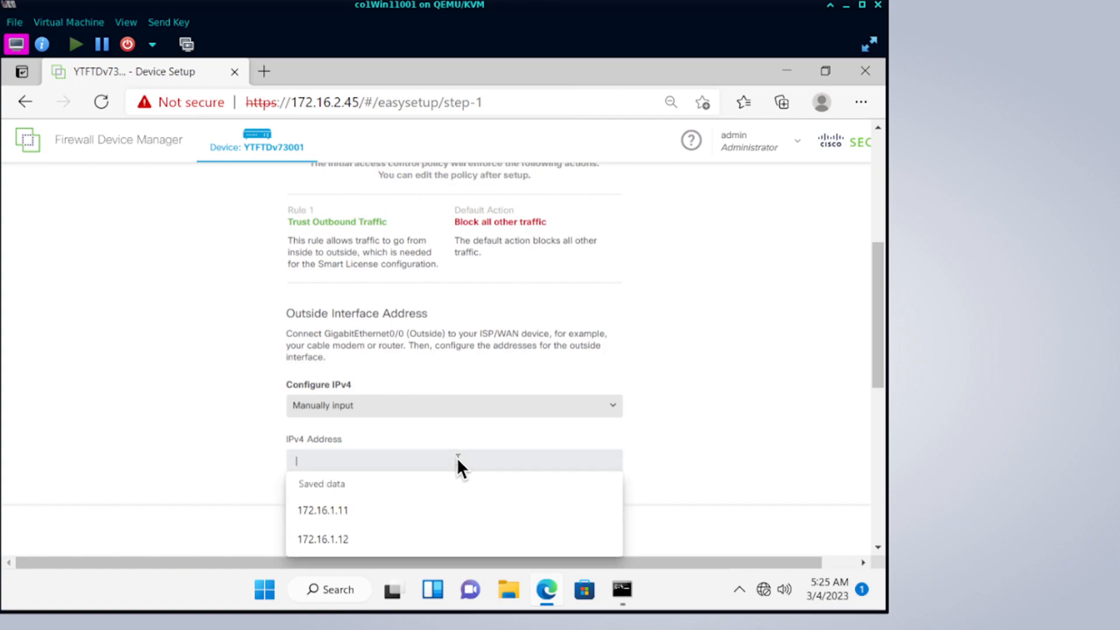
{"action": "type", "text": "172.16.2"}
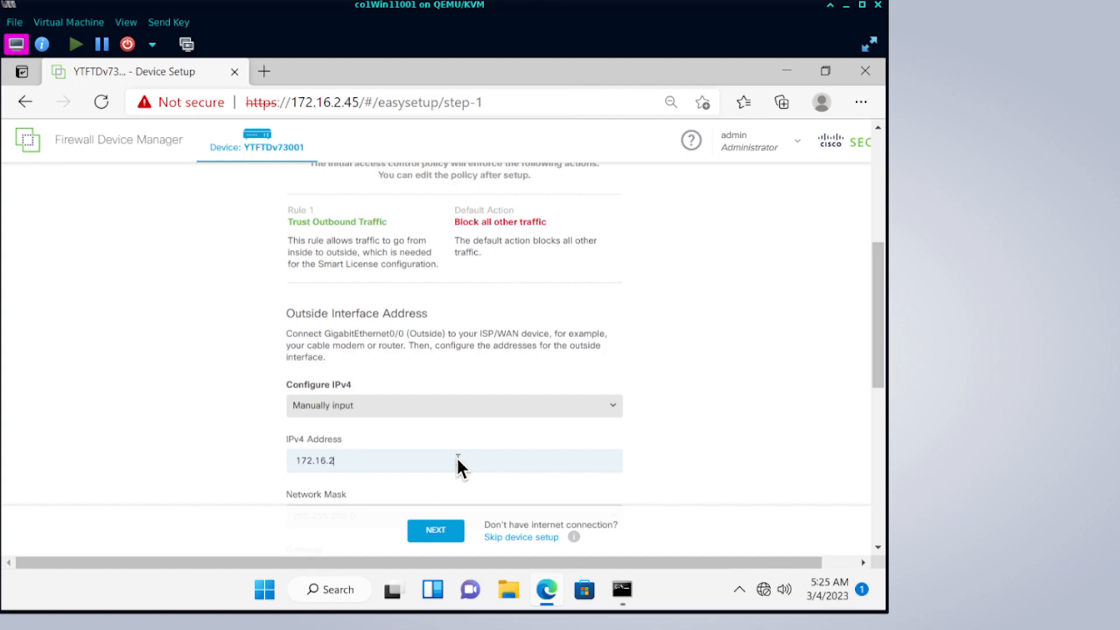
{"action": "key", "text": "BackSpace"}
{"action": "type", "text": "1."}
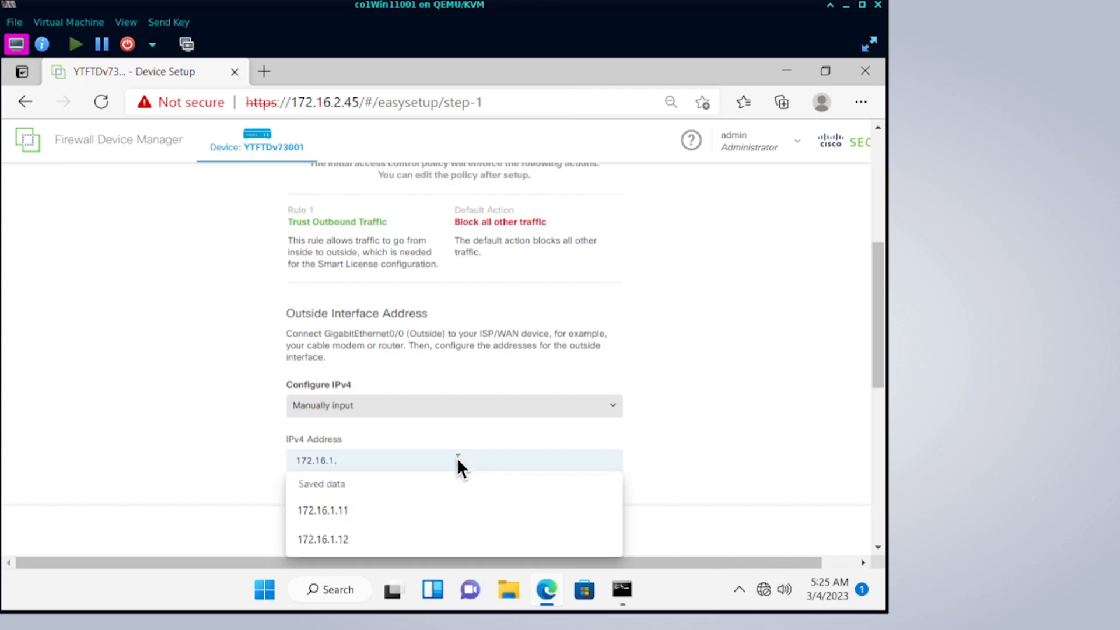
{"action": "type", "text": "2"}
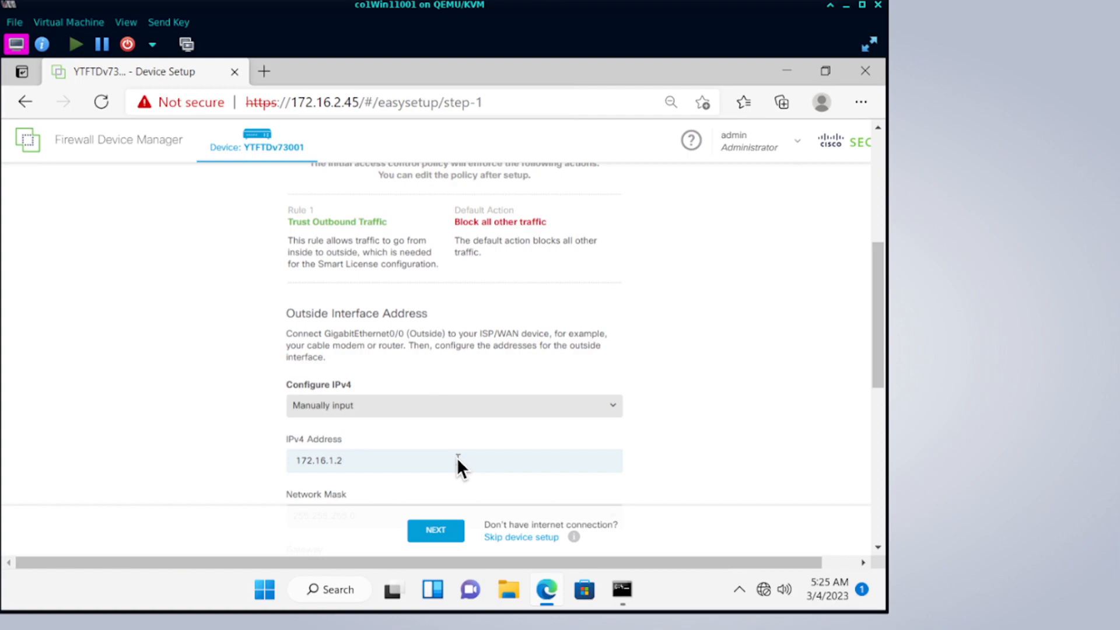
{"action": "left_click", "coordinate": [734, 481]}
Set the outside interface gateway to 172.16.1.1 from the saved suggestions.
{"action": "left_click_drag", "start_coordinate": [878, 356], "coordinate": [879, 419]}
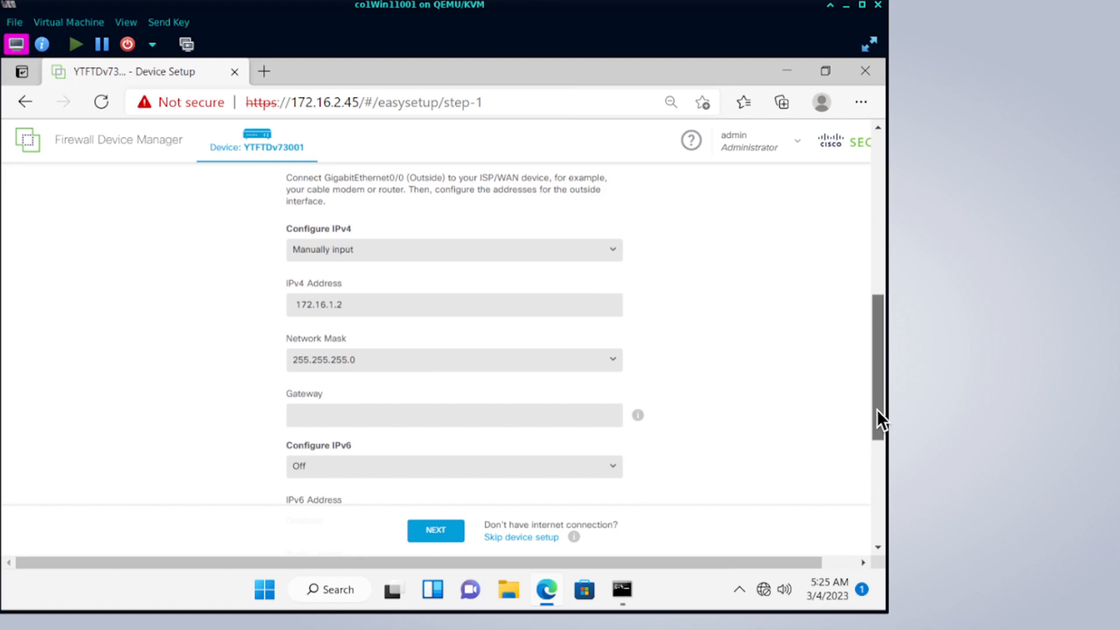
{"action": "left_click", "coordinate": [585, 410]}
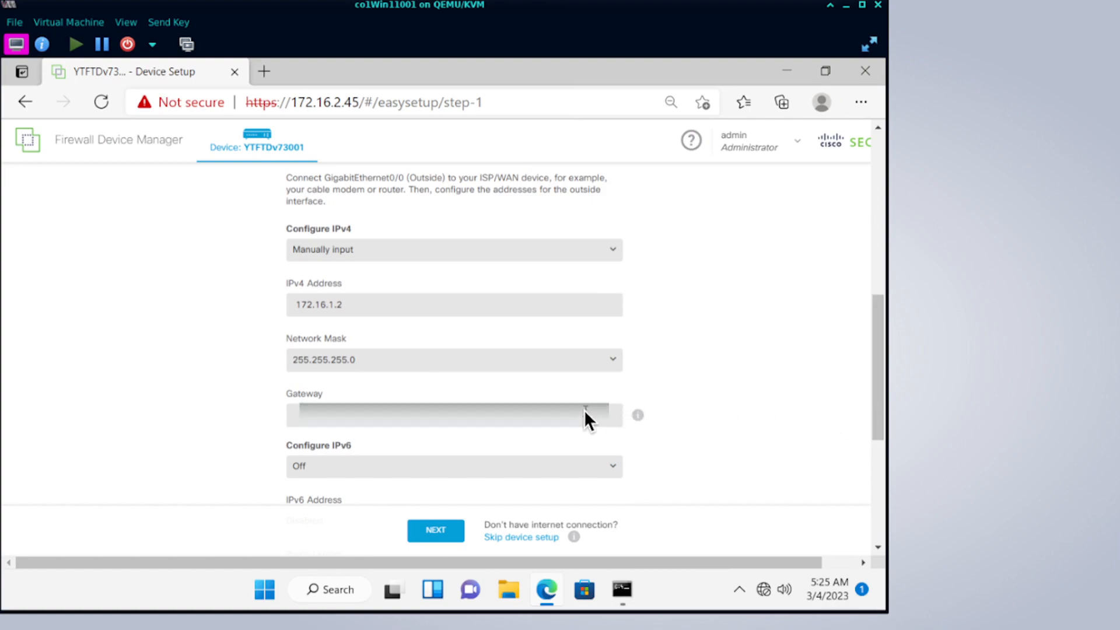
{"action": "type", "text": "172.16"}
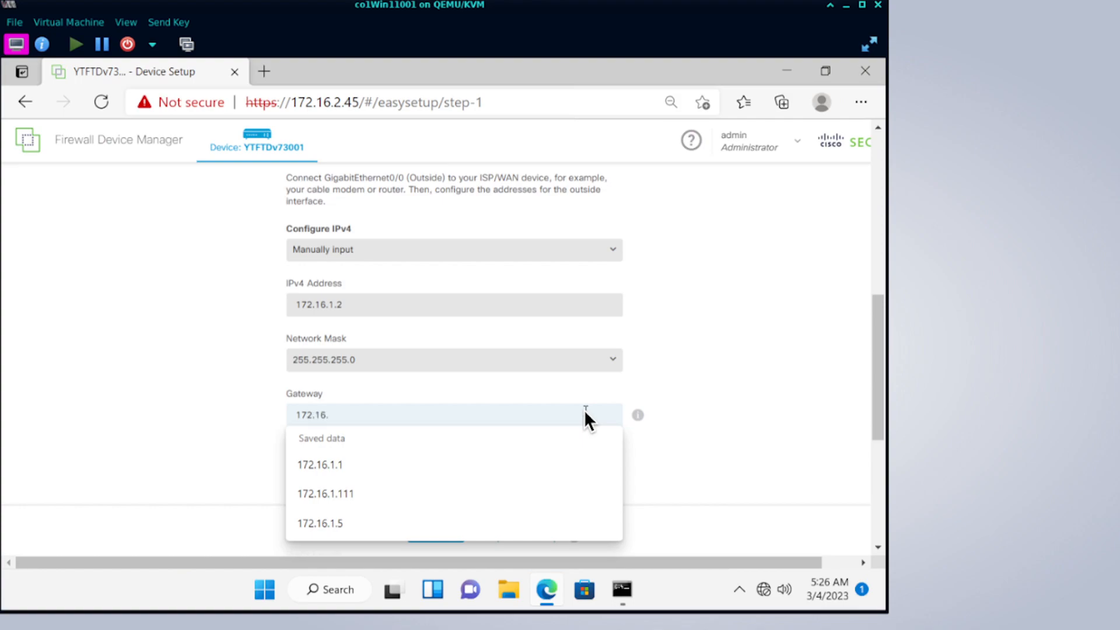
{"action": "type", "text": ".1.1"}
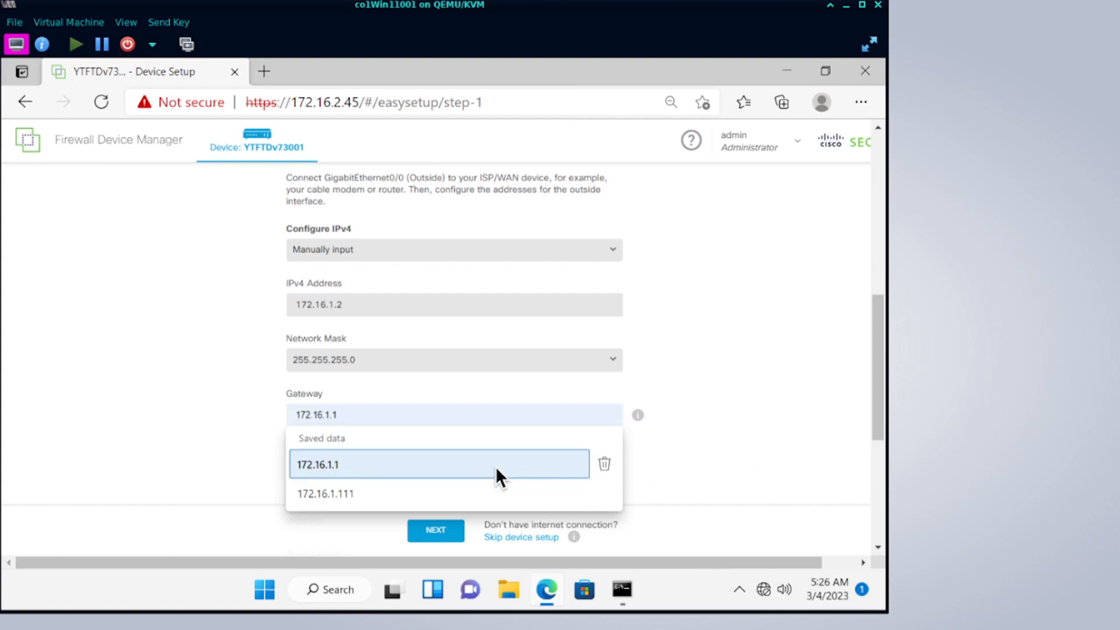
{"action": "left_click", "coordinate": [495, 466]}
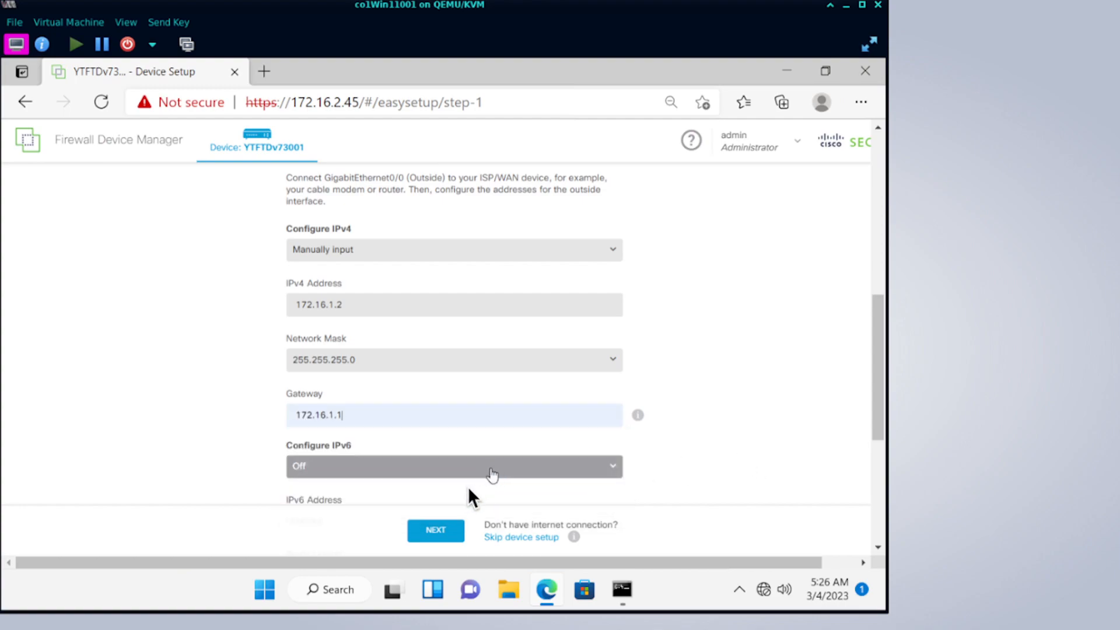
Save the outside interface connection settings and wait until Configure Time Settings appears.
{"action": "left_click", "coordinate": [435, 529]}
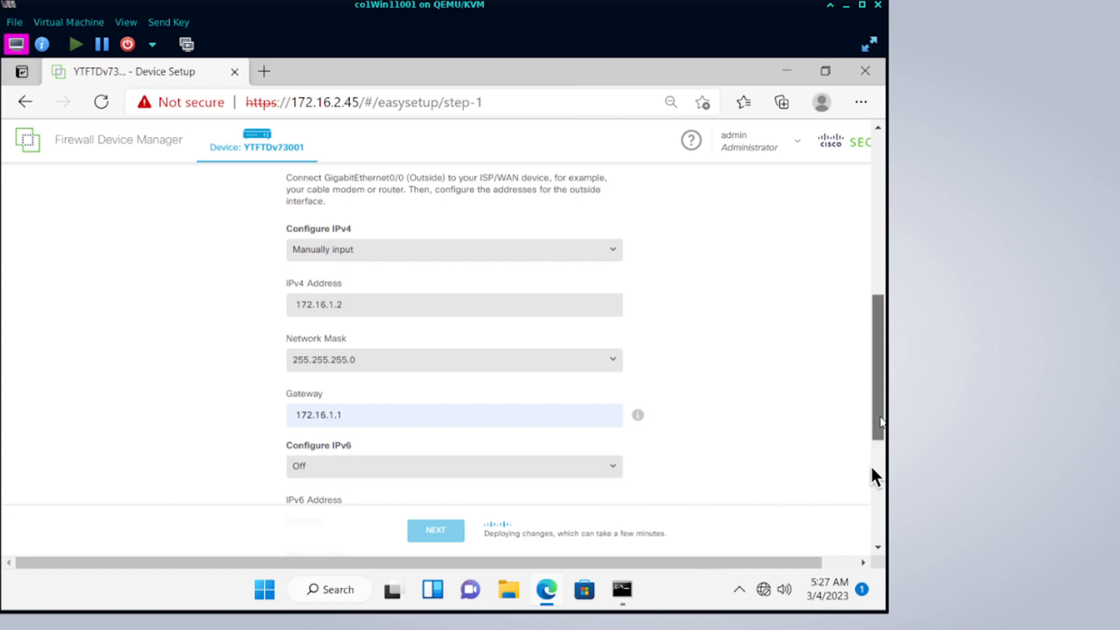
{"action": "scroll", "coordinate": [872, 465], "scroll_direction": "down", "scroll_amount": 3}
{"action": "scroll", "coordinate": [873, 245], "scroll_direction": "up", "scroll_amount": 6}
{"action": "left_click_drag", "start_coordinate": [872, 240], "coordinate": [872, 276]}
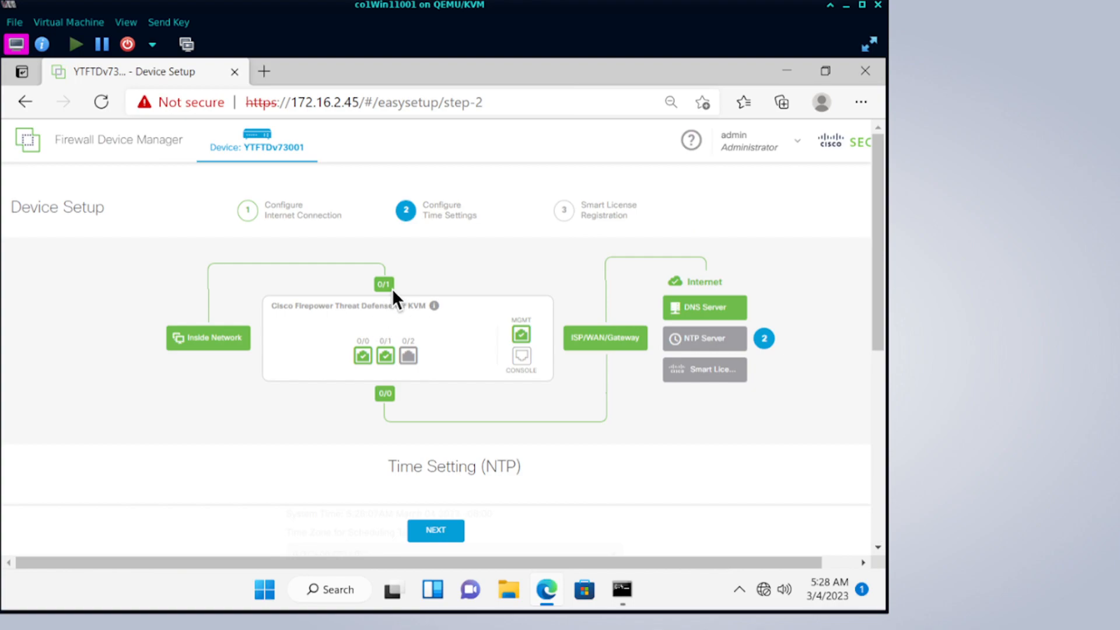
Choose time zone (UTC+08:00) Asia/Singapore, keep Default NTP Servers, and save the time settings.
{"action": "mouse_move", "coordinate": [388, 388]}
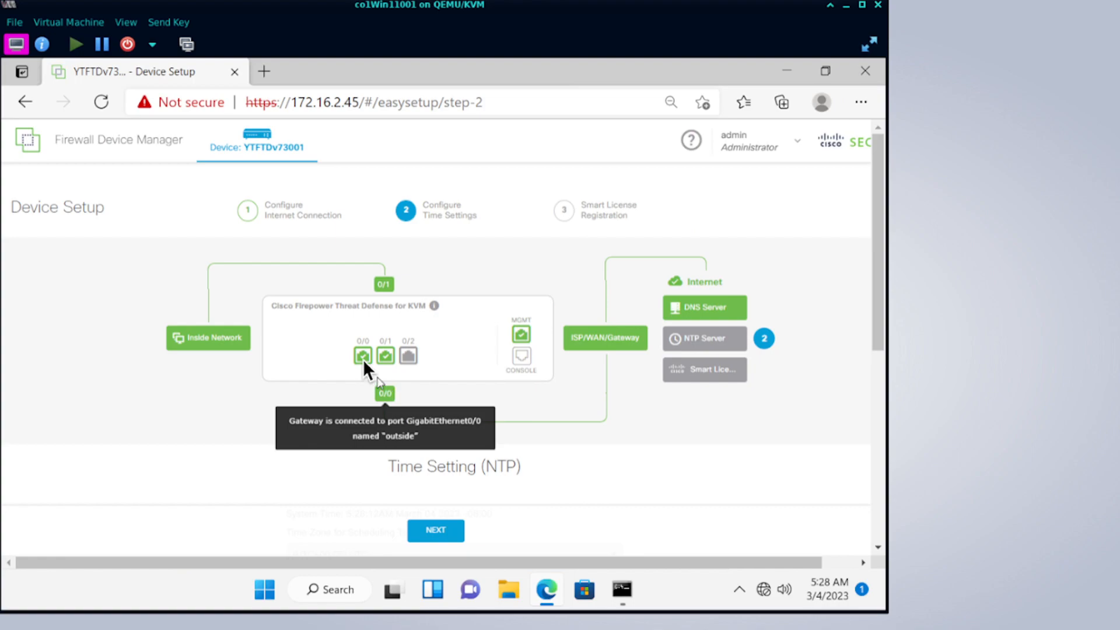
{"action": "mouse_move", "coordinate": [363, 357]}
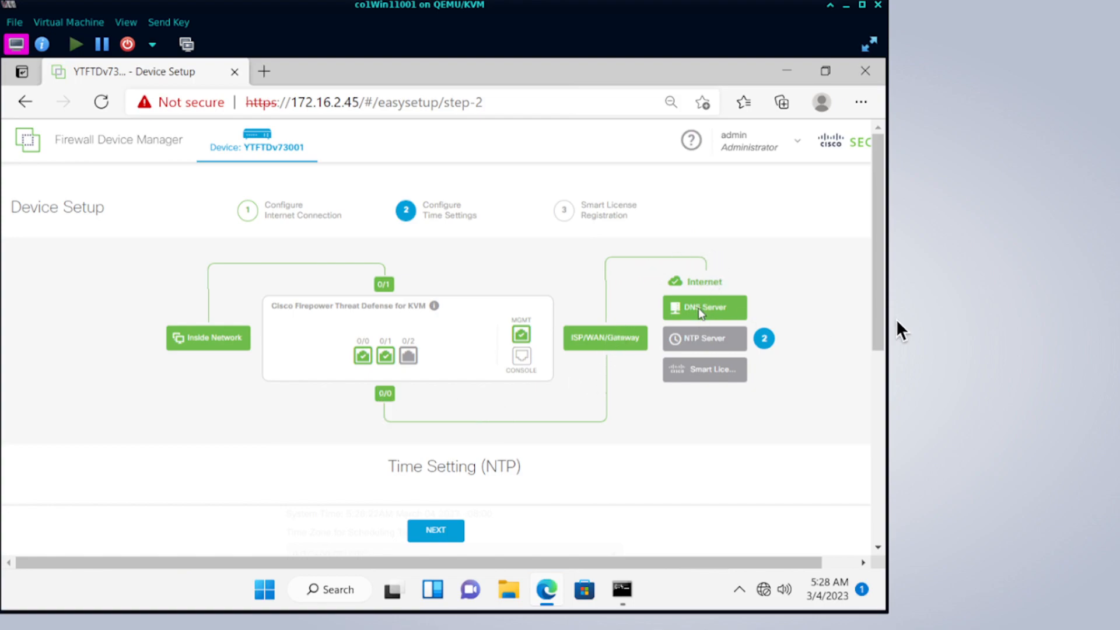
{"action": "scroll", "coordinate": [879, 368], "scroll_direction": "down", "scroll_amount": 2}
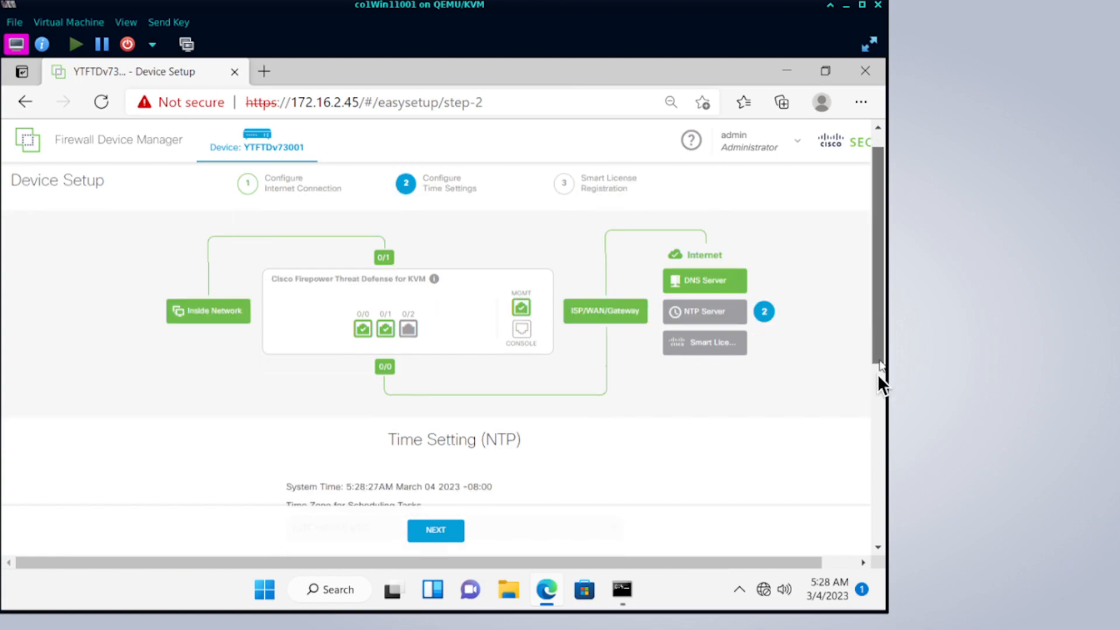
{"action": "left_click", "coordinate": [504, 454]}
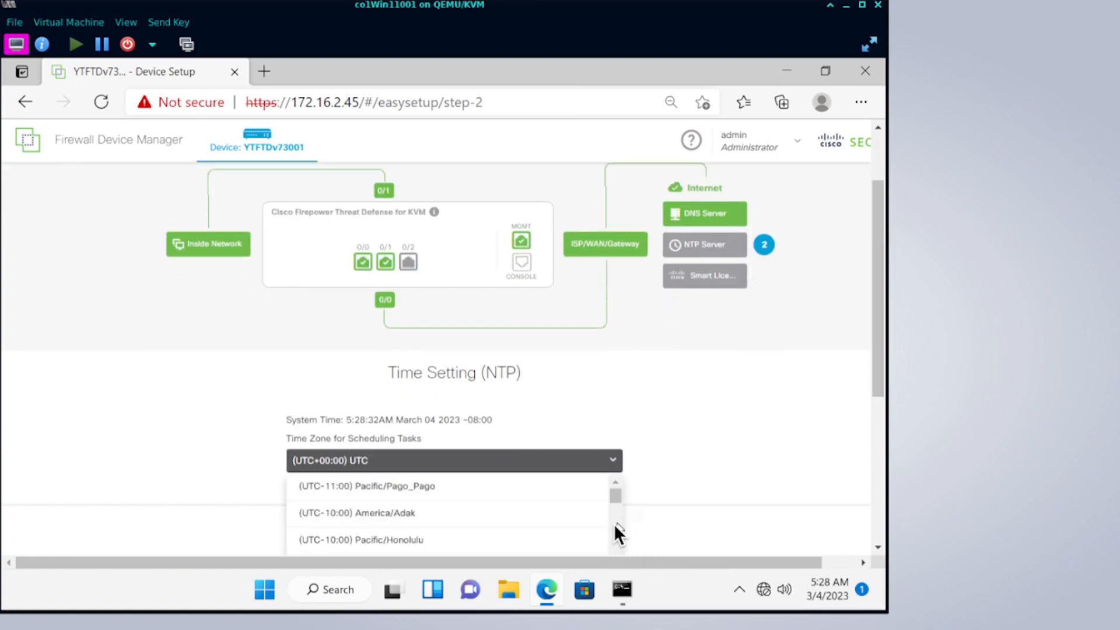
{"action": "scroll", "coordinate": [611, 526], "scroll_direction": "down", "scroll_amount": 3}
{"action": "scroll", "coordinate": [613, 530], "scroll_direction": "down", "scroll_amount": 10}
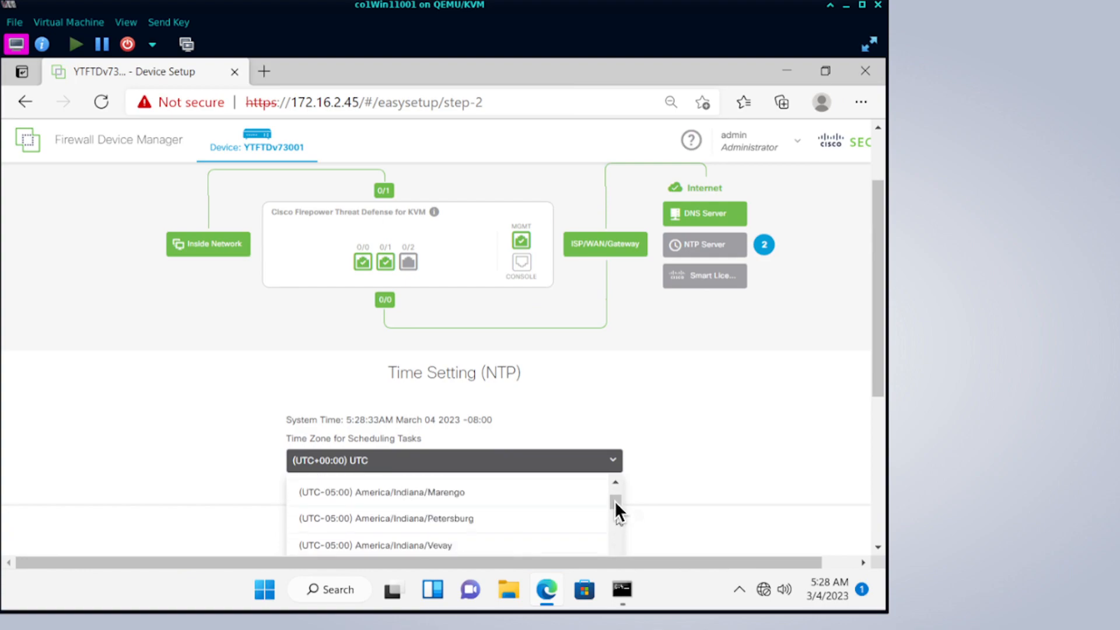
{"action": "scroll", "coordinate": [614, 533], "scroll_direction": "down", "scroll_amount": 5}
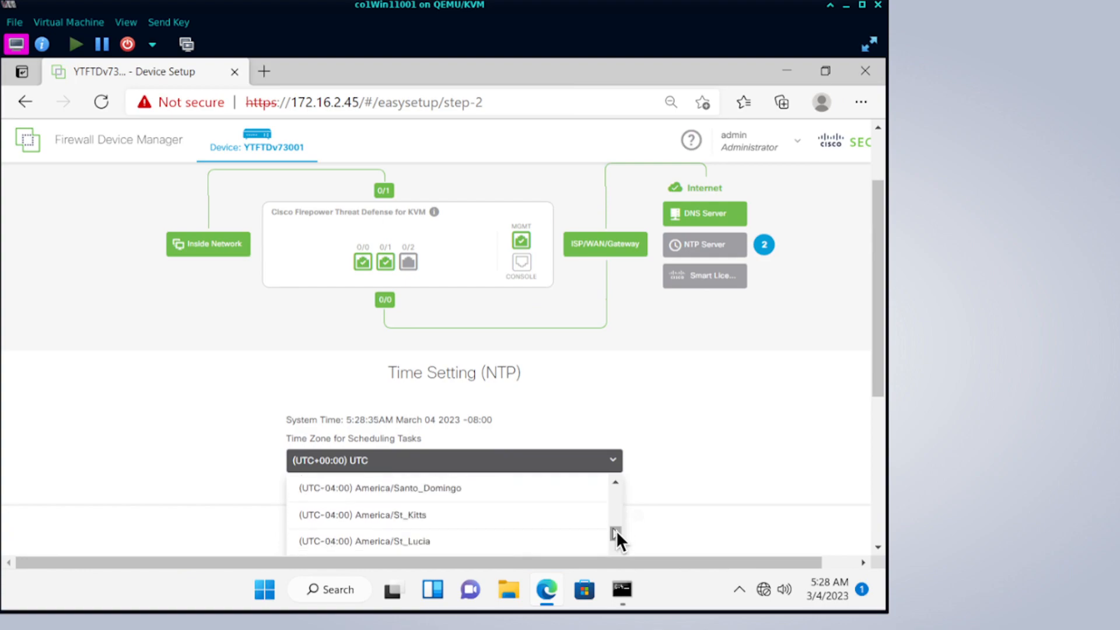
{"action": "scroll", "coordinate": [617, 535], "scroll_direction": "down", "scroll_amount": 5}
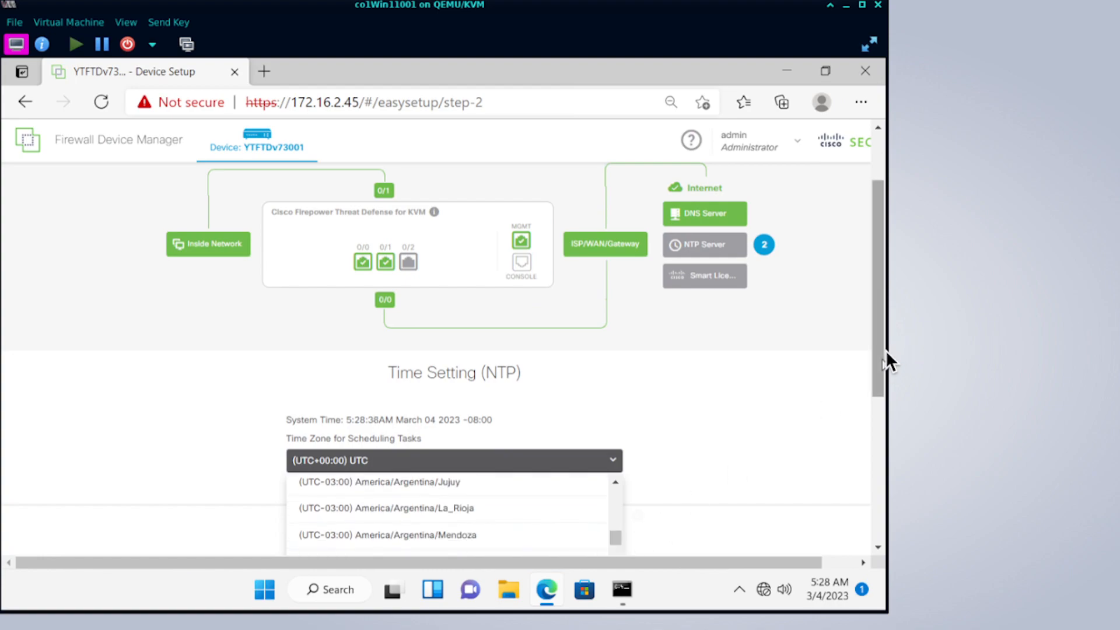
{"action": "left_click_drag", "start_coordinate": [876, 357], "coordinate": [878, 460]}
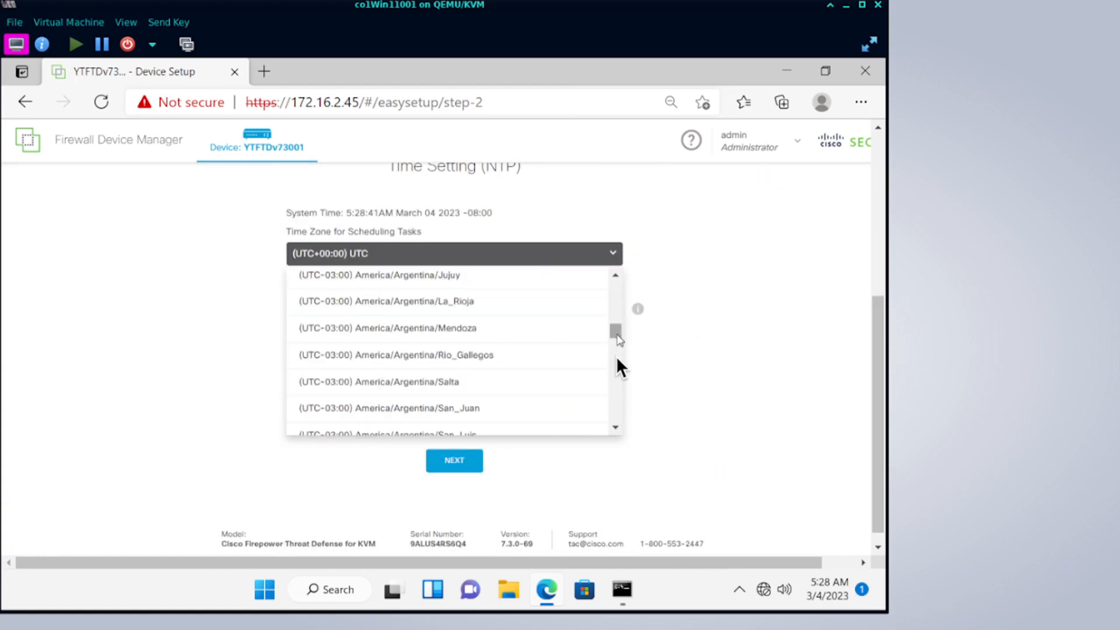
{"action": "scroll", "coordinate": [616, 361], "scroll_direction": "down", "scroll_amount": 5}
{"action": "scroll", "coordinate": [616, 375], "scroll_direction": "down", "scroll_amount": 5}
{"action": "scroll", "coordinate": [617, 387], "scroll_direction": "down", "scroll_amount": 5}
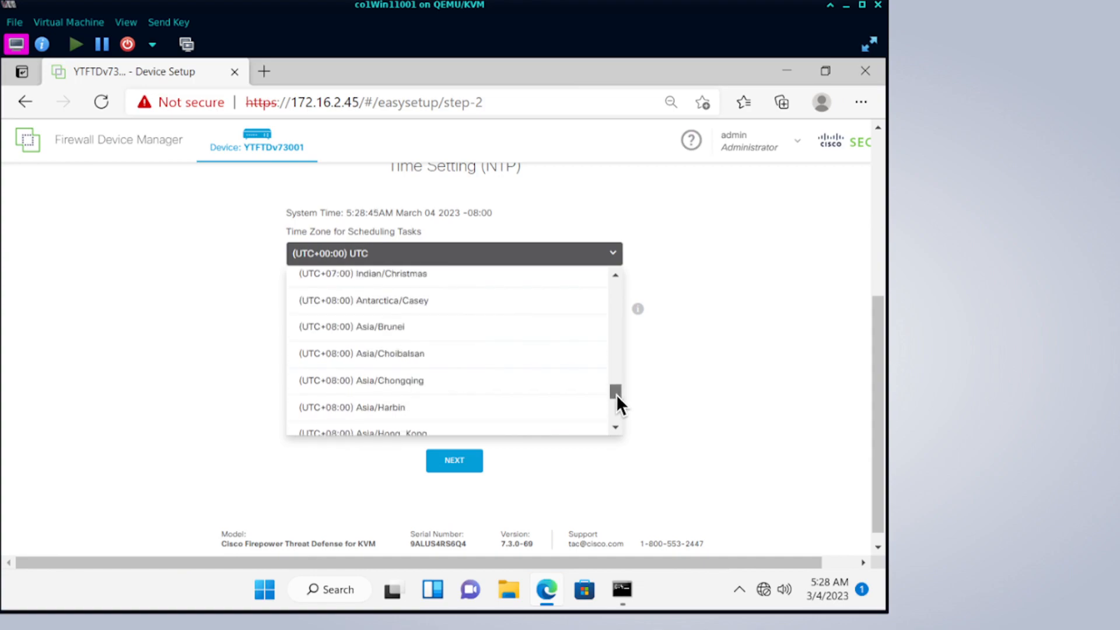
{"action": "scroll", "coordinate": [617, 416], "scroll_direction": "down", "scroll_amount": 3}
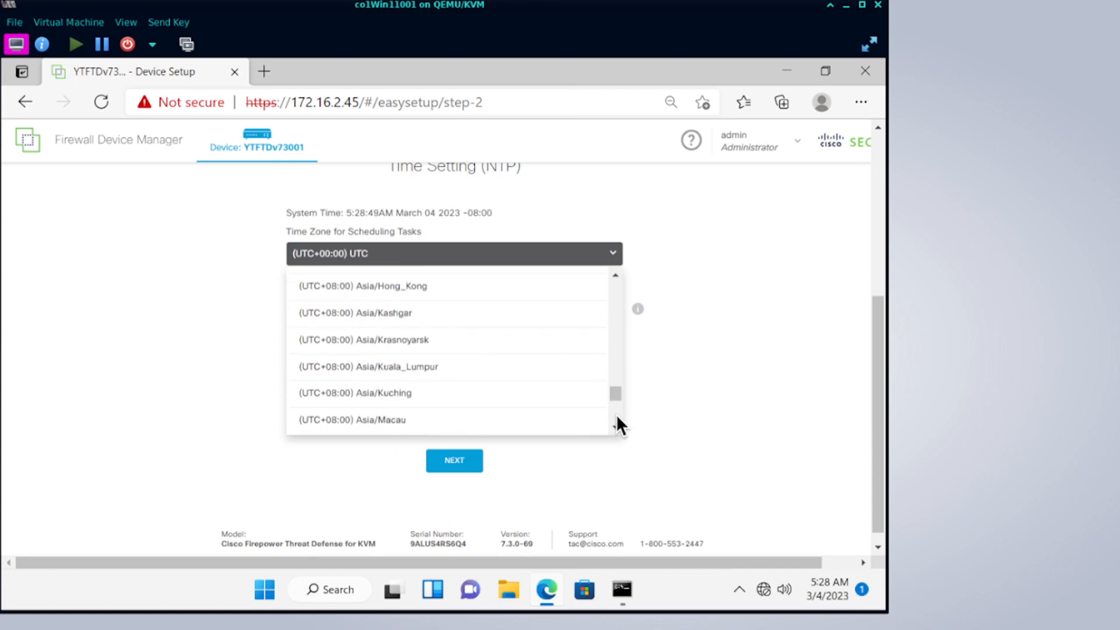
{"action": "scroll", "coordinate": [616, 415], "scroll_direction": "down", "scroll_amount": 3}
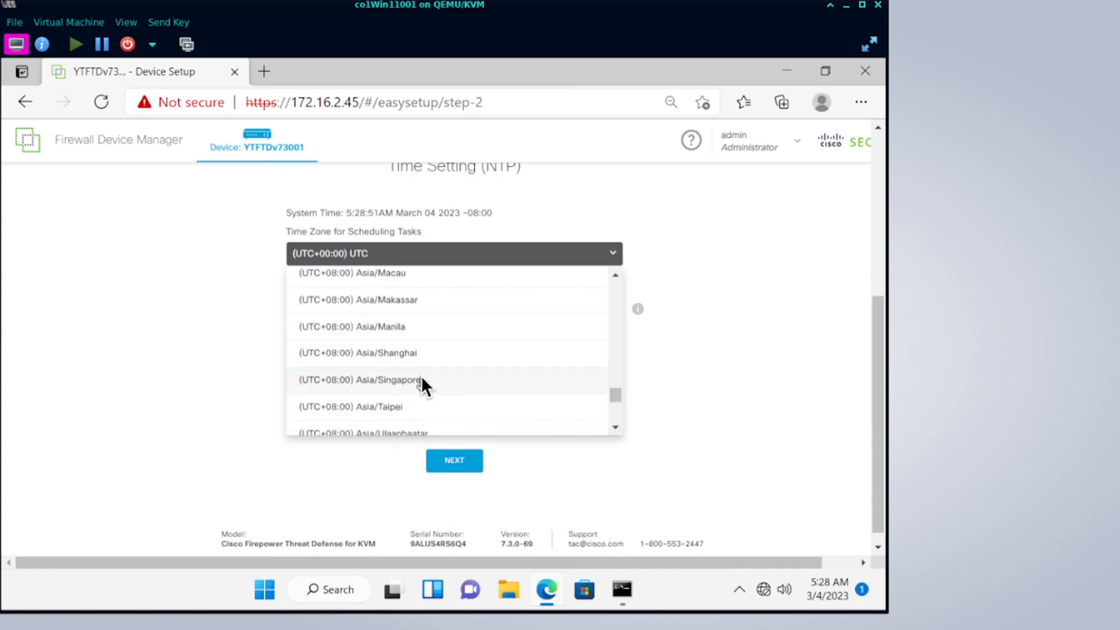
{"action": "left_click", "coordinate": [419, 380]}
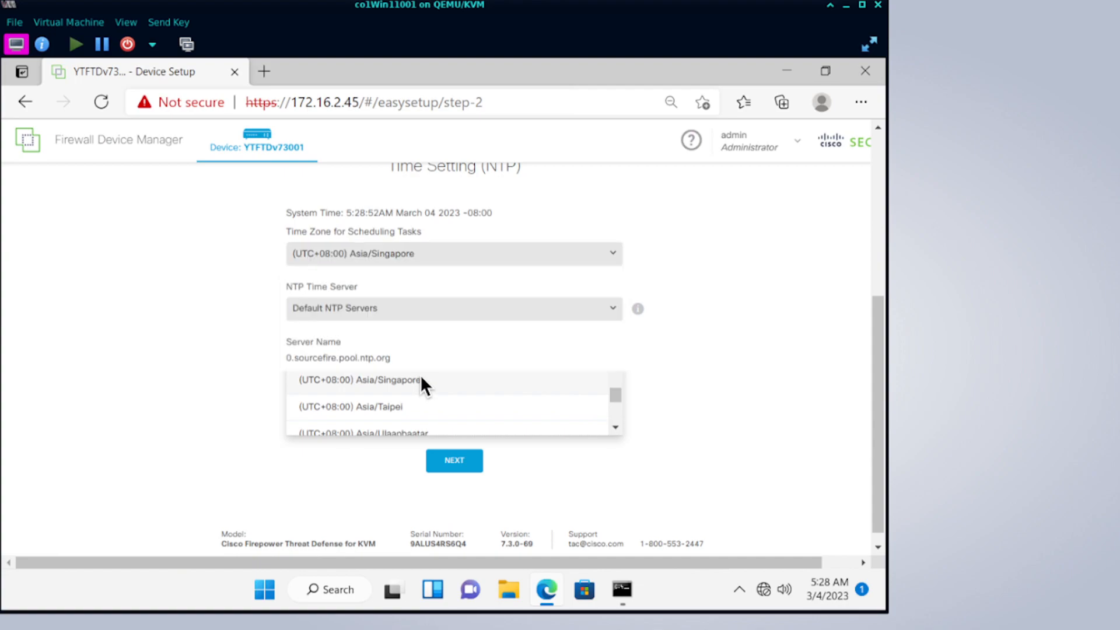
{"action": "left_click", "coordinate": [452, 460]}
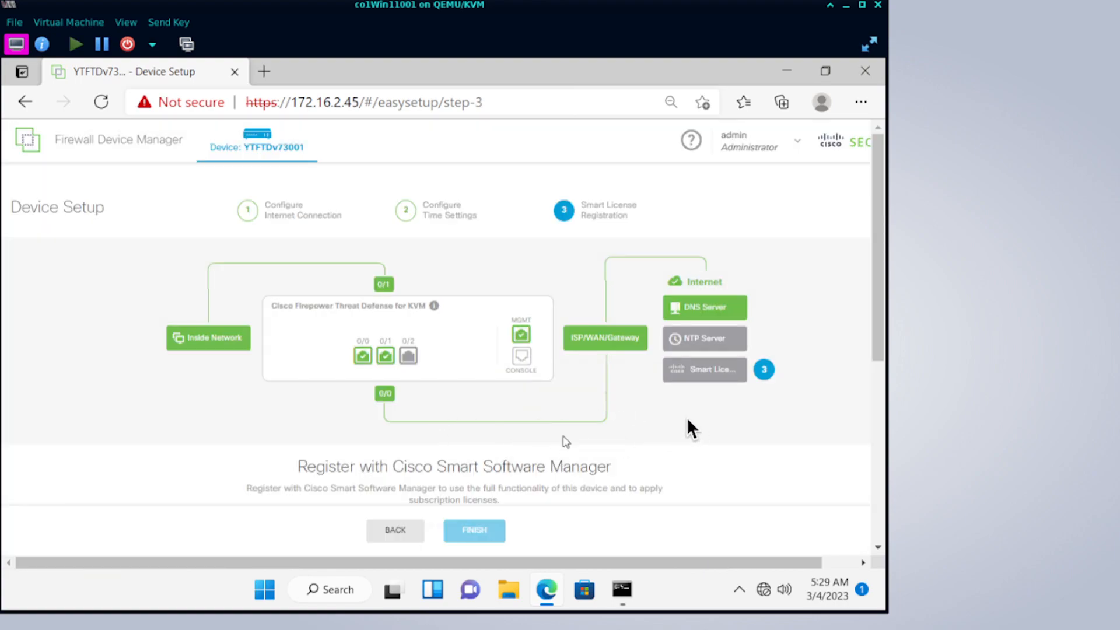
Continue with the 90-day evaluation period, pick the FTDv10 - Tiered performance tier, and finish setup.
{"action": "left_click_drag", "start_coordinate": [878, 351], "coordinate": [881, 369]}
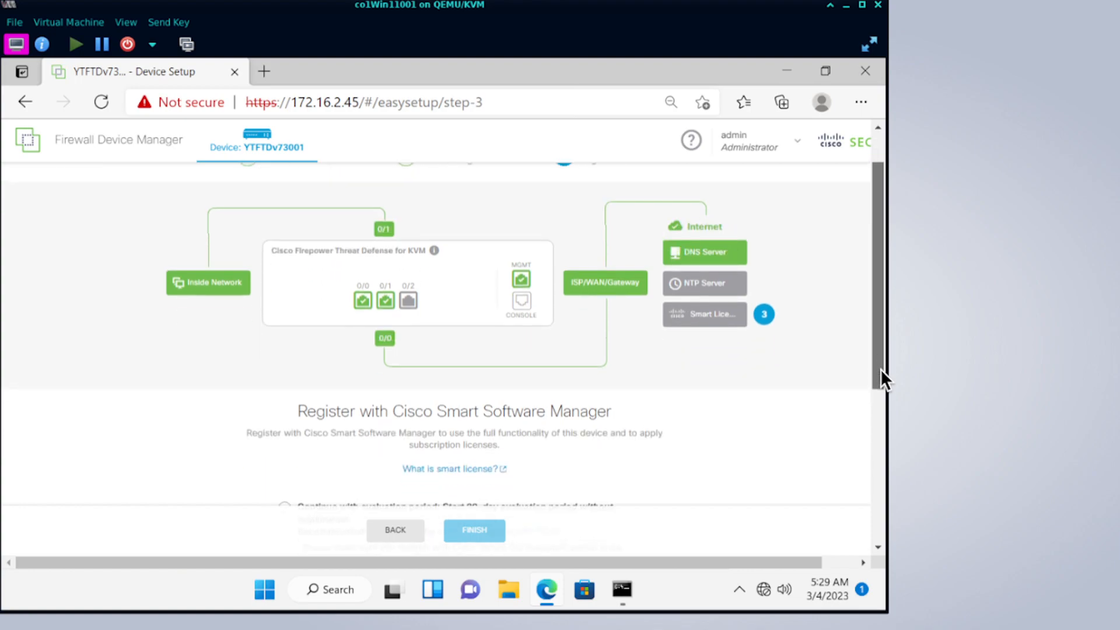
{"action": "left_click_drag", "start_coordinate": [878, 393], "coordinate": [873, 443]}
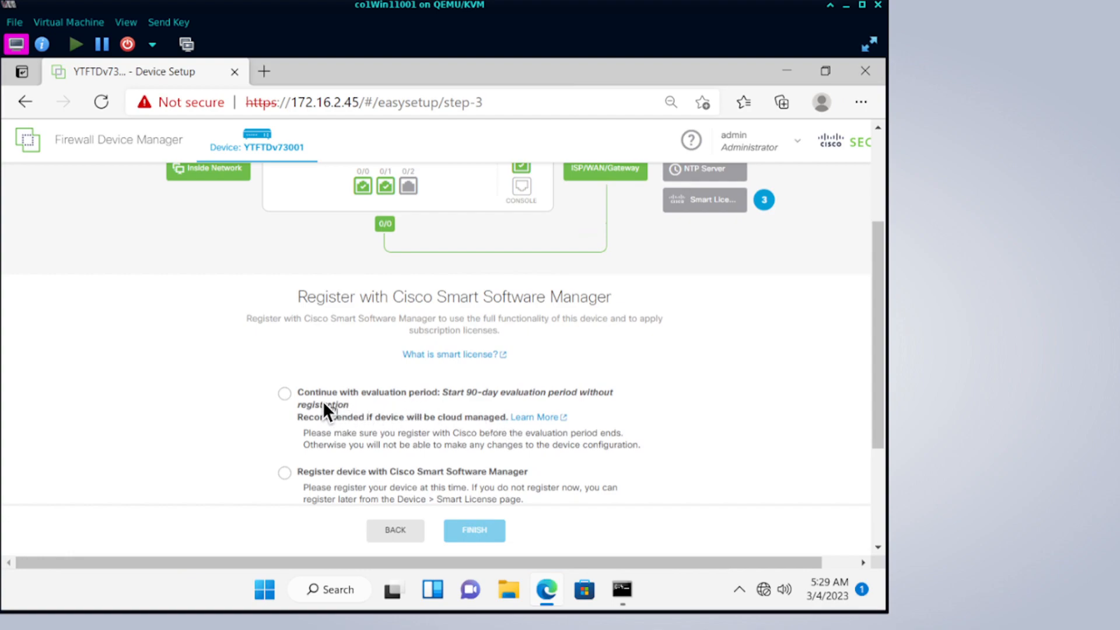
{"action": "left_click", "coordinate": [291, 393]}
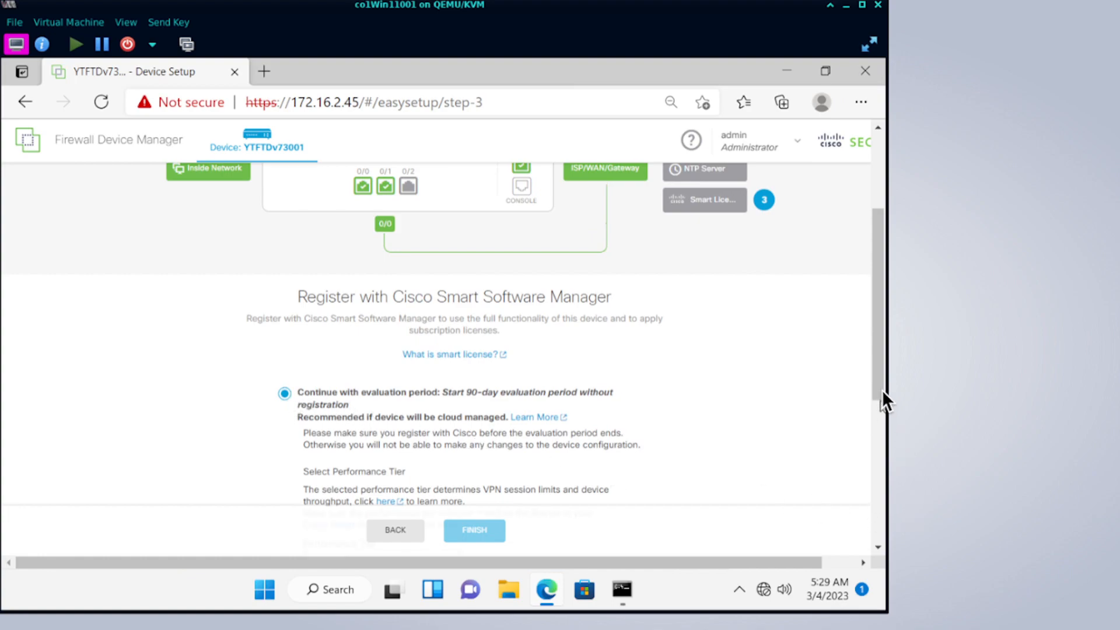
{"action": "scroll", "coordinate": [881, 449], "scroll_direction": "down", "scroll_amount": 2}
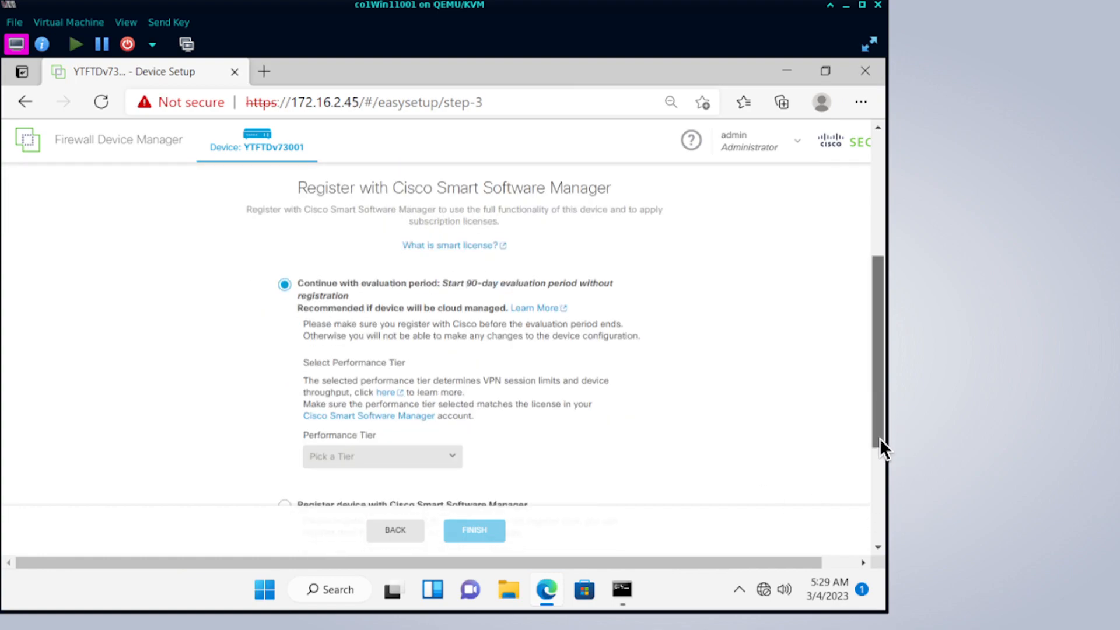
{"action": "left_click", "coordinate": [359, 460]}
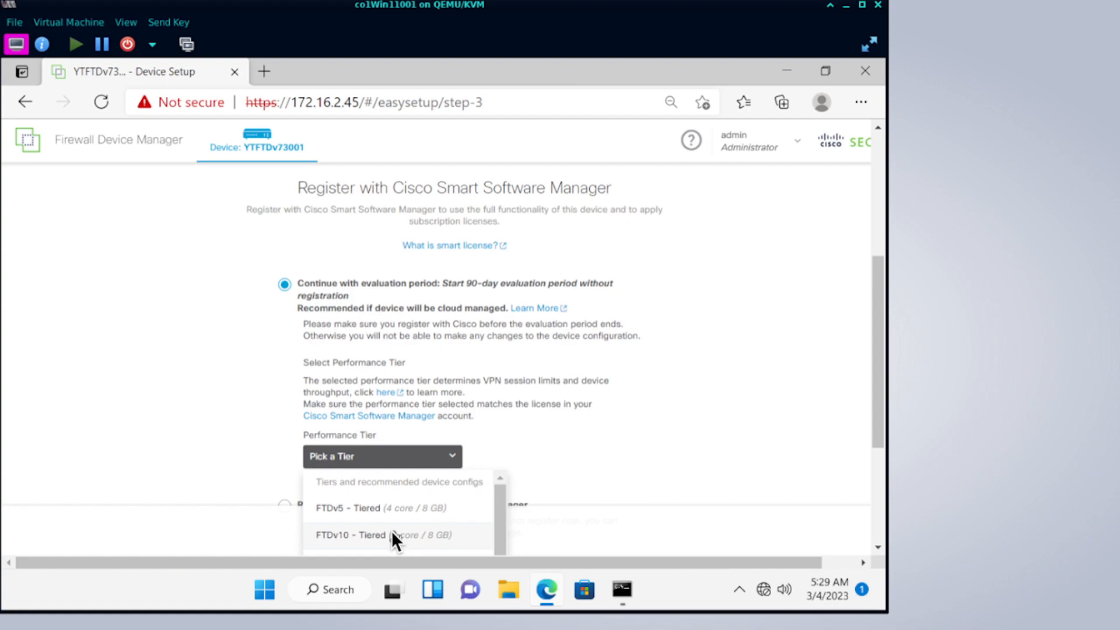
{"action": "left_click", "coordinate": [389, 534]}
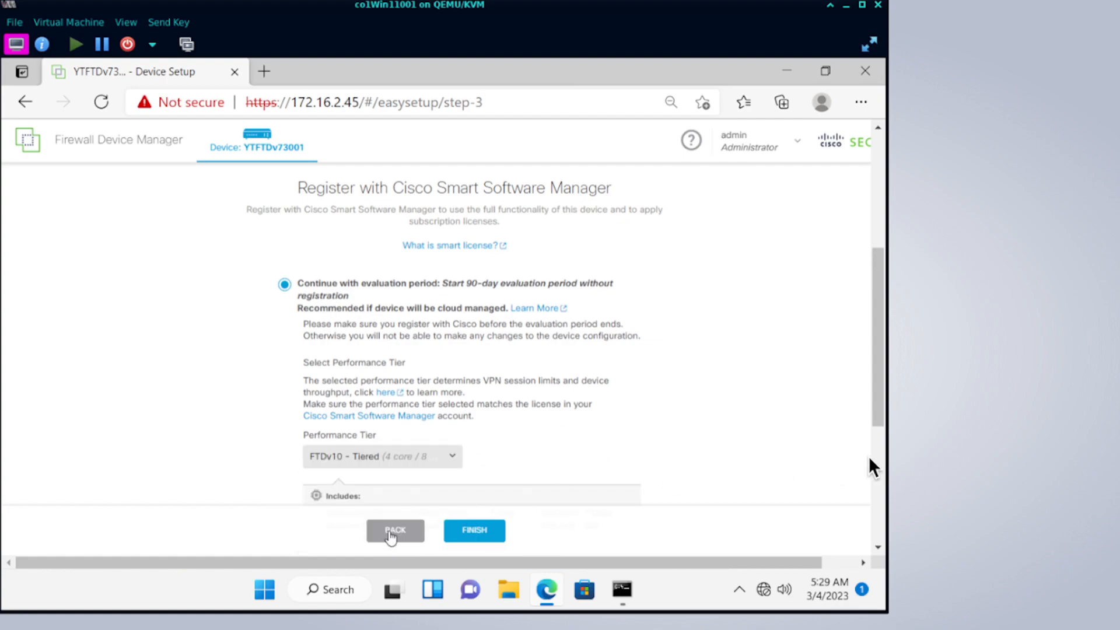
{"action": "left_click_drag", "start_coordinate": [875, 401], "coordinate": [877, 436]}
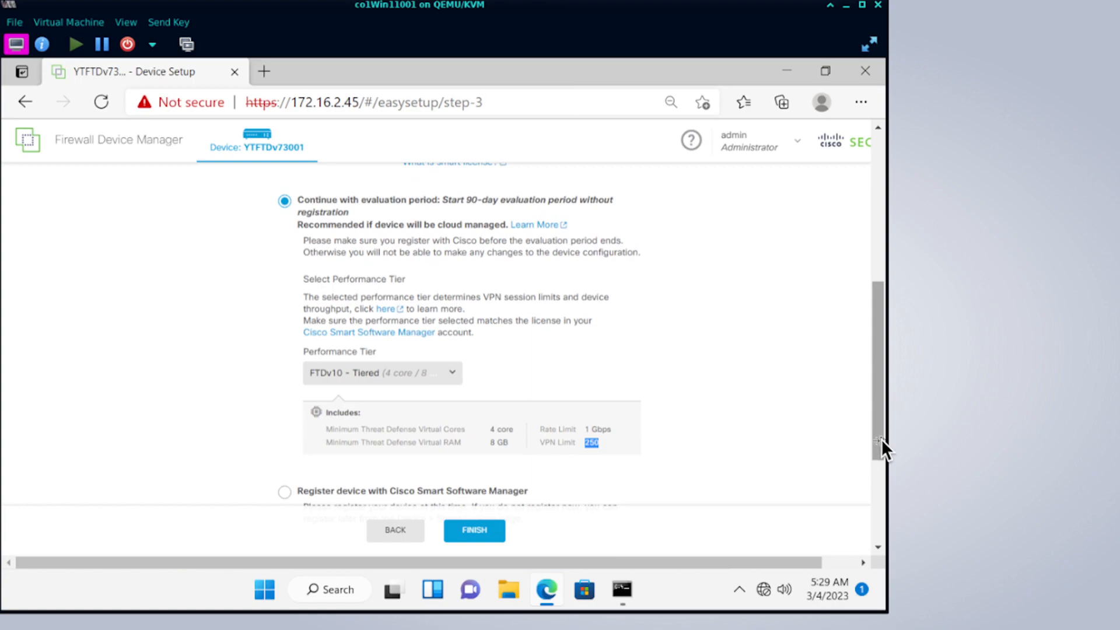
{"action": "left_click_drag", "start_coordinate": [880, 445], "coordinate": [879, 465]}
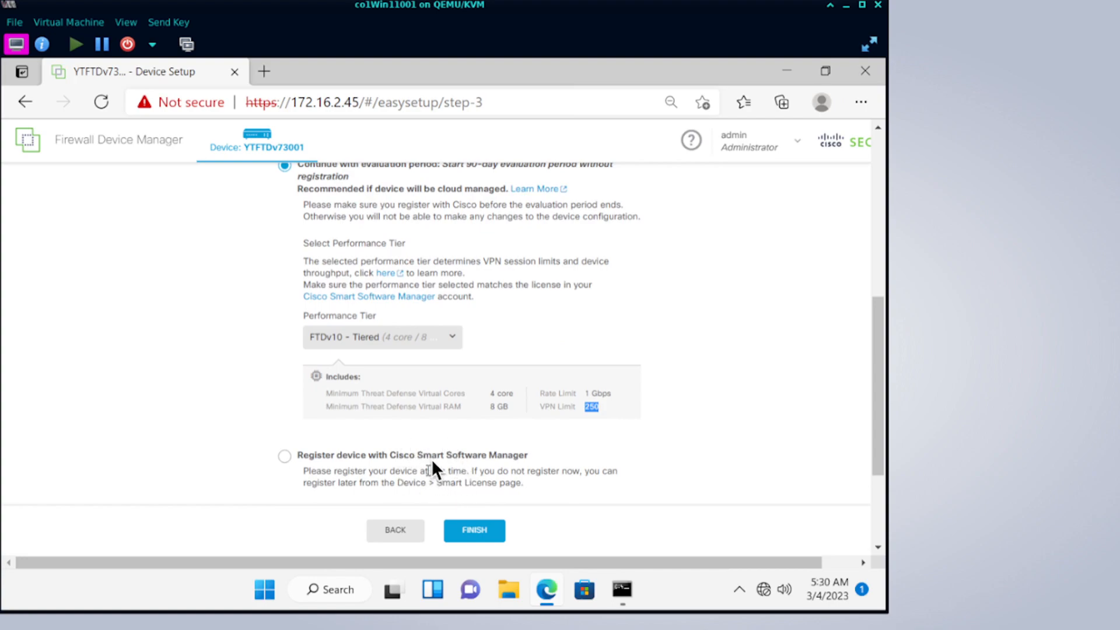
{"action": "left_click", "coordinate": [482, 532]}
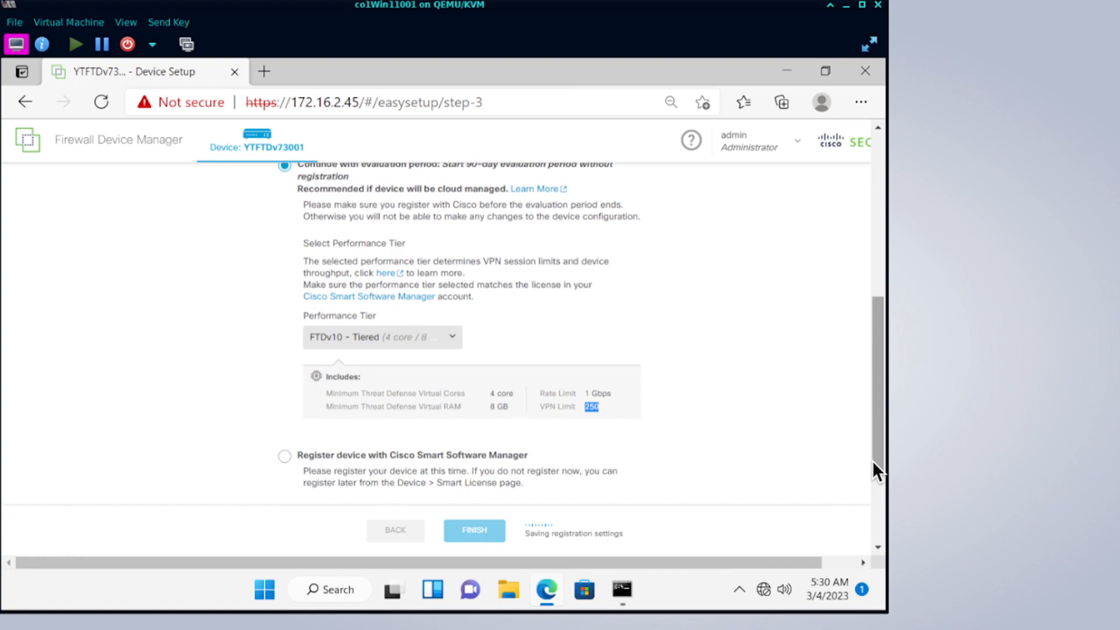
{"action": "scroll", "coordinate": [877, 503], "scroll_direction": "down", "scroll_amount": 2}
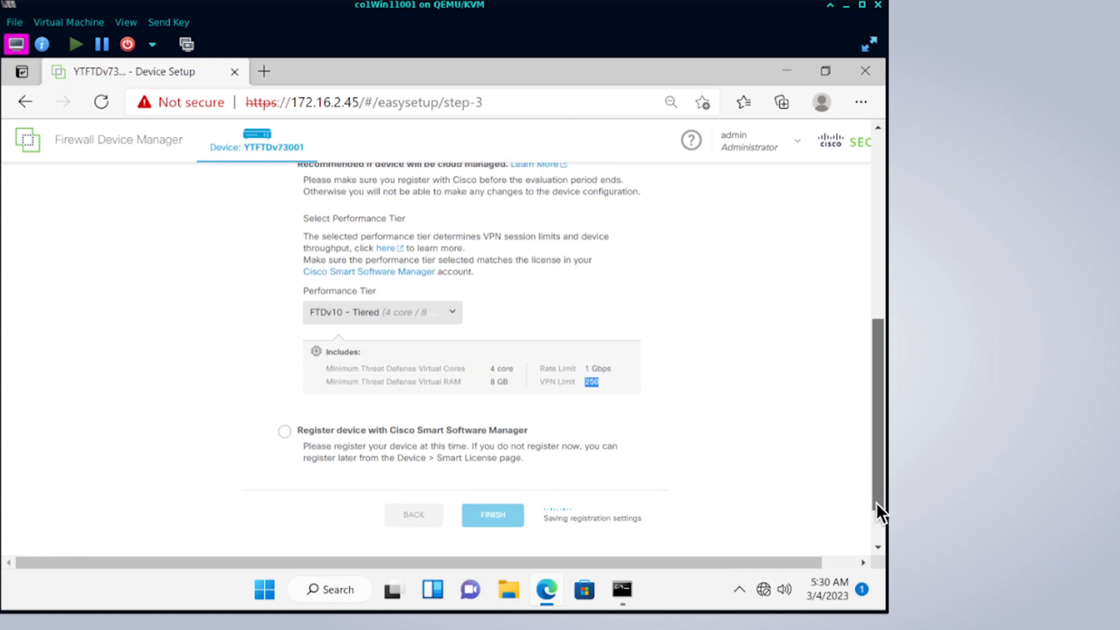
{"action": "scroll", "coordinate": [875, 476], "scroll_direction": "up", "scroll_amount": 1}
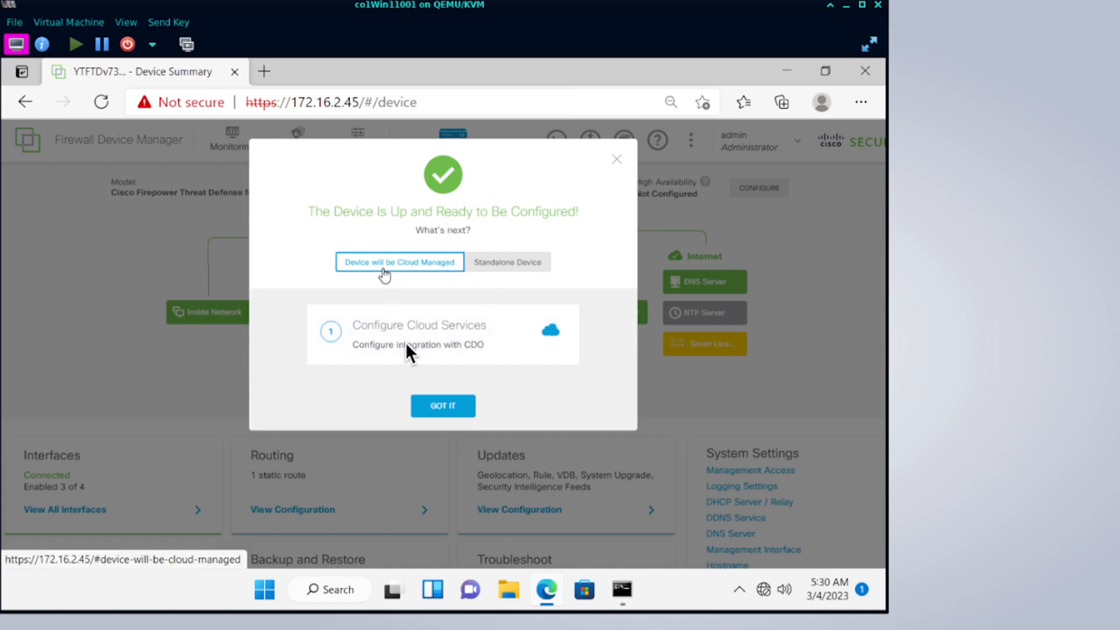
Choose Standalone Device management, dismiss the device-ready message, and view all interfaces.
{"action": "left_click", "coordinate": [483, 266]}
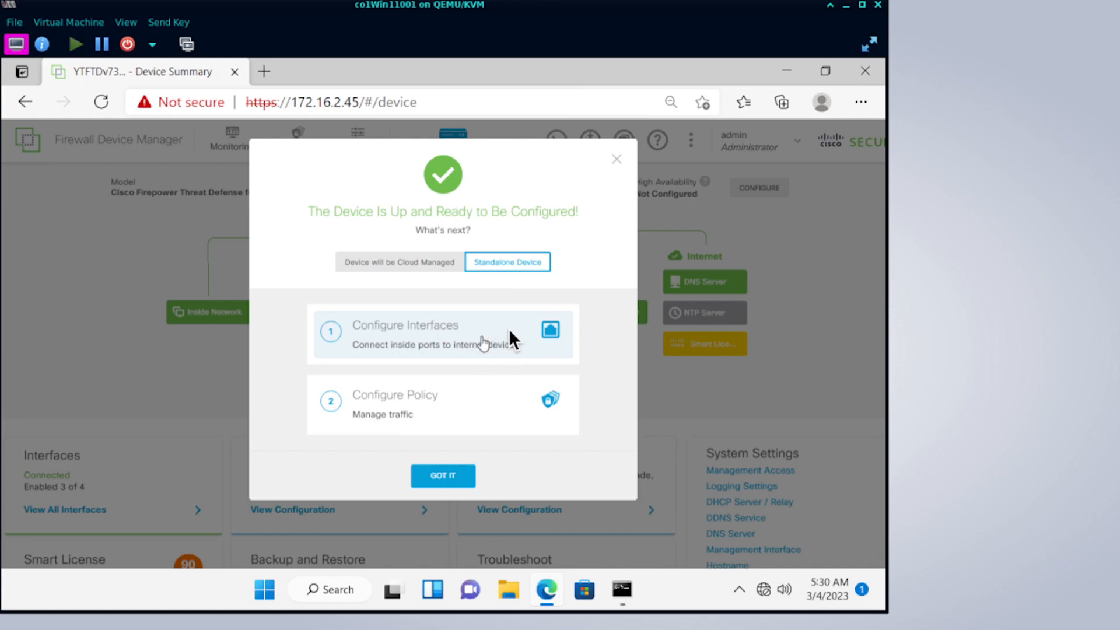
{"action": "left_click", "coordinate": [444, 475]}
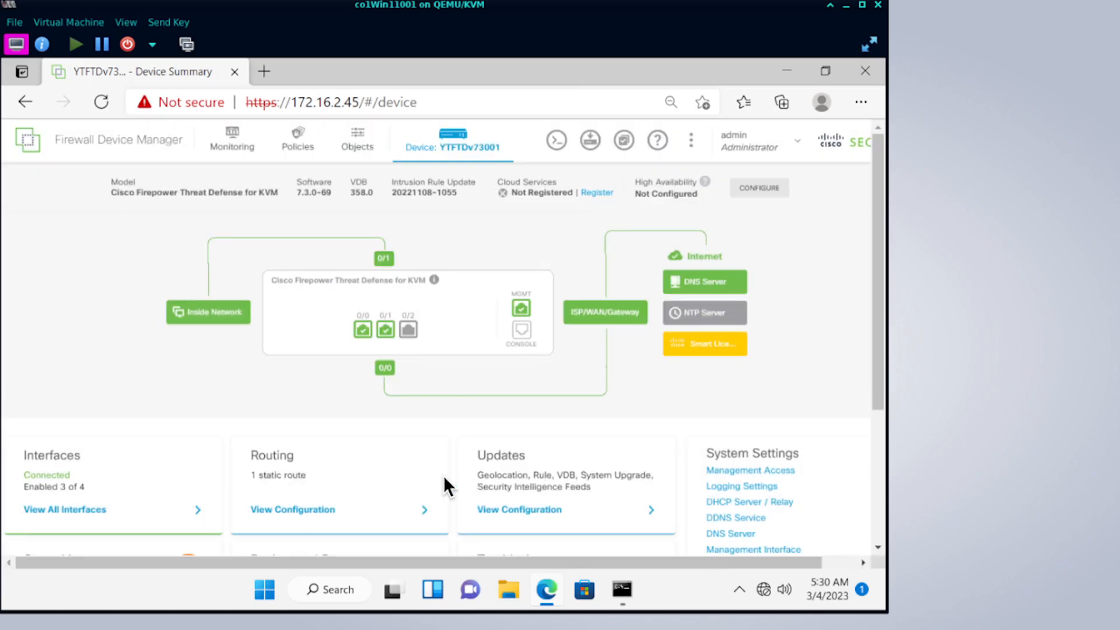
{"action": "left_click", "coordinate": [185, 511]}
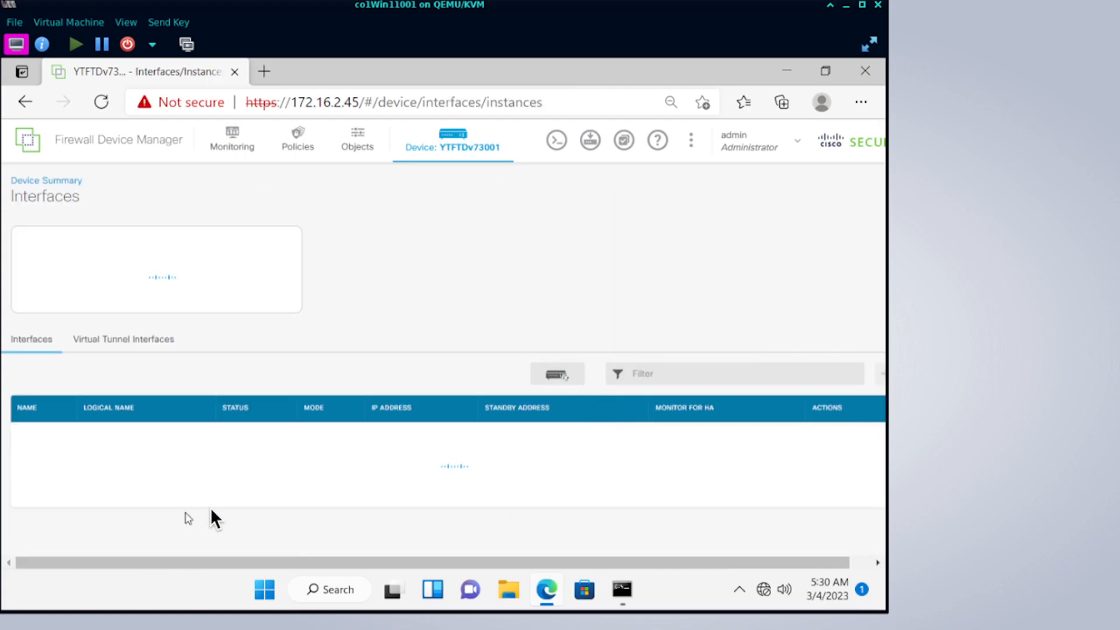
Change the inside interface GigabitEthernet0/1 address from 192.168.45.1 to 172.16.2.2.
{"action": "mouse_move", "coordinate": [864, 461]}
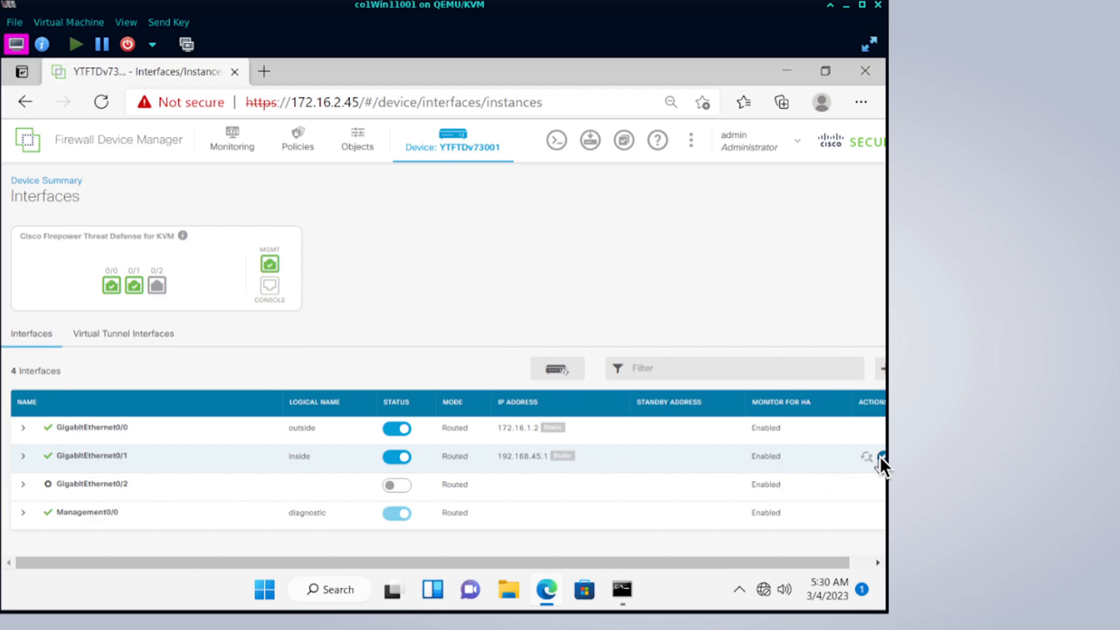
{"action": "left_click", "coordinate": [879, 457]}
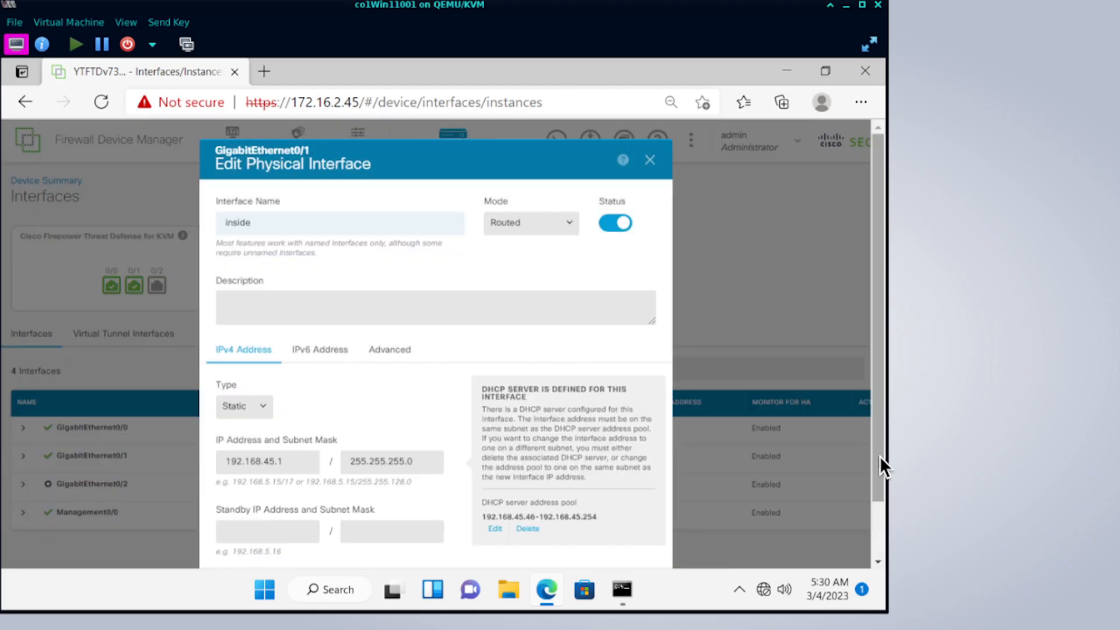
{"action": "left_click", "coordinate": [283, 461]}
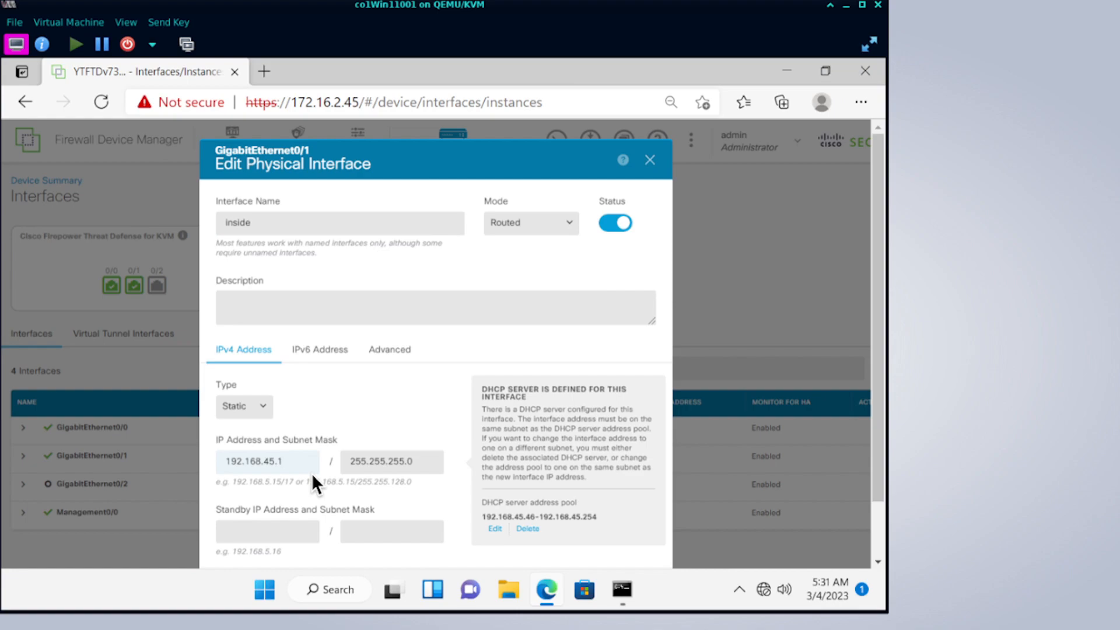
{"action": "key", "text": "BackSpace"}
{"action": "key", "text": "BackSpace"}
{"action": "key", "text": "BackSpace"}
{"action": "key", "text": "BackSpace"}
{"action": "key", "text": "BackSpace"}
{"action": "key", "text": "BackSpace"}
{"action": "key", "text": "BackSpace"}
{"action": "key", "text": "BackSpace"}
{"action": "key", "text": "BackSpace"}
{"action": "key", "text": "BackSpace"}
{"action": "key", "text": "BackSpace"}
{"action": "key", "text": "BackSpace"}
{"action": "type", "text": "172.16.2.2"}
Replace the inside DHCP pool with 172.16.2.200-172.16.2.254 and save the interface.
{"action": "left_click", "coordinate": [495, 528]}
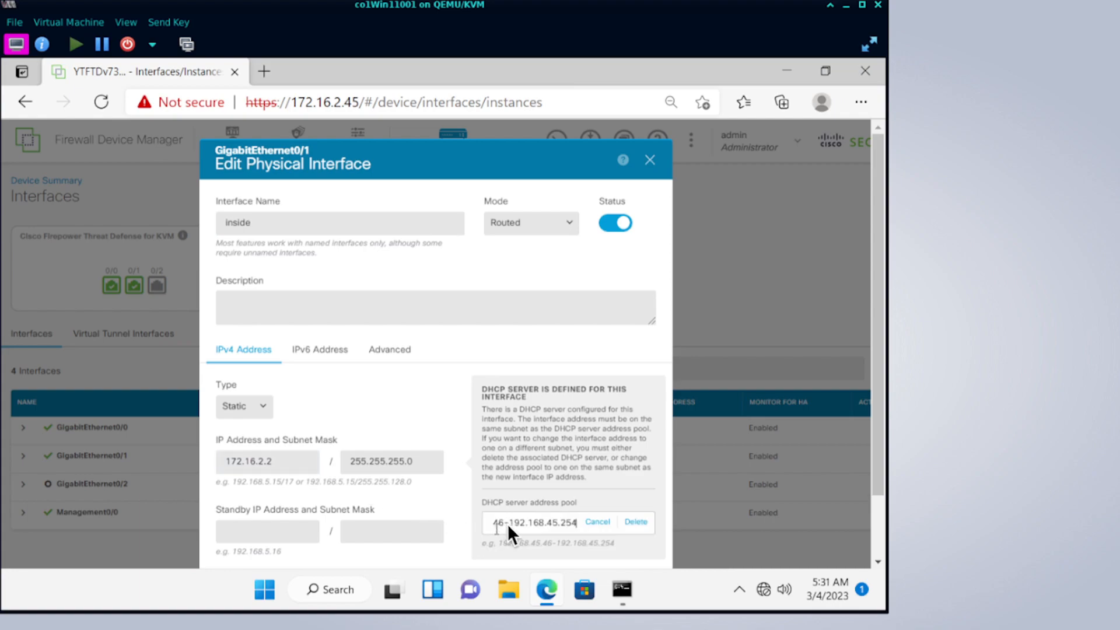
{"action": "double_click", "coordinate": [508, 525]}
{"action": "type", "text": "172"}
{"action": "type", "text": ".16.2"}
{"action": "type", "text": ".200-"}
{"action": "type", "text": "172"}
{"action": "type", "text": ".16"}
{"action": "type", "text": ".2.2"}
{"action": "type", "text": "54"}
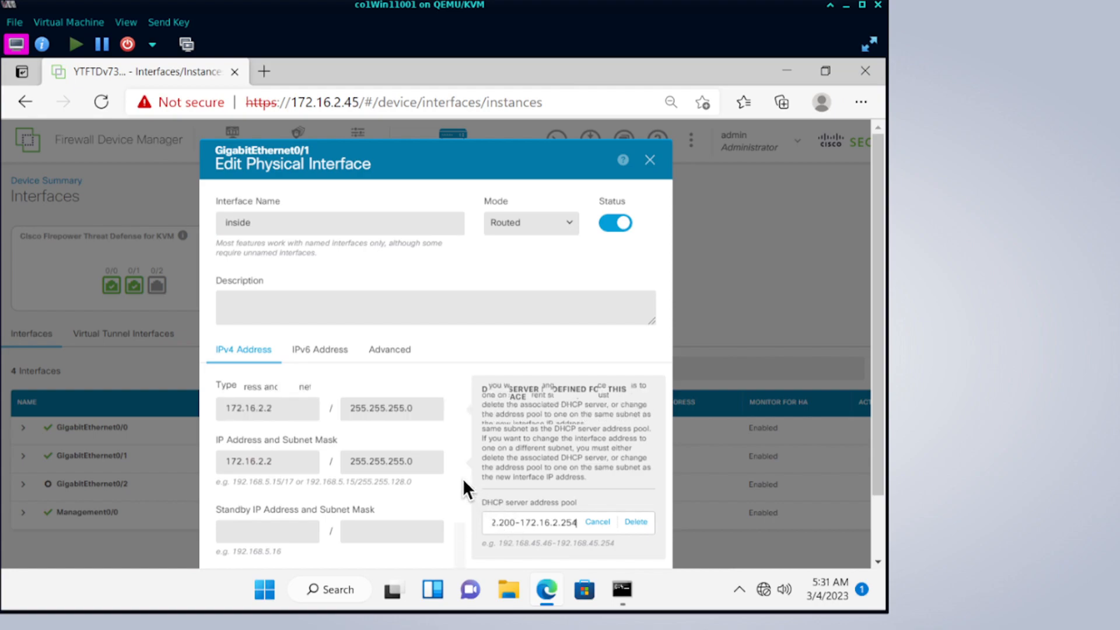
{"action": "scroll", "coordinate": [463, 478], "scroll_direction": "down", "scroll_amount": 2}
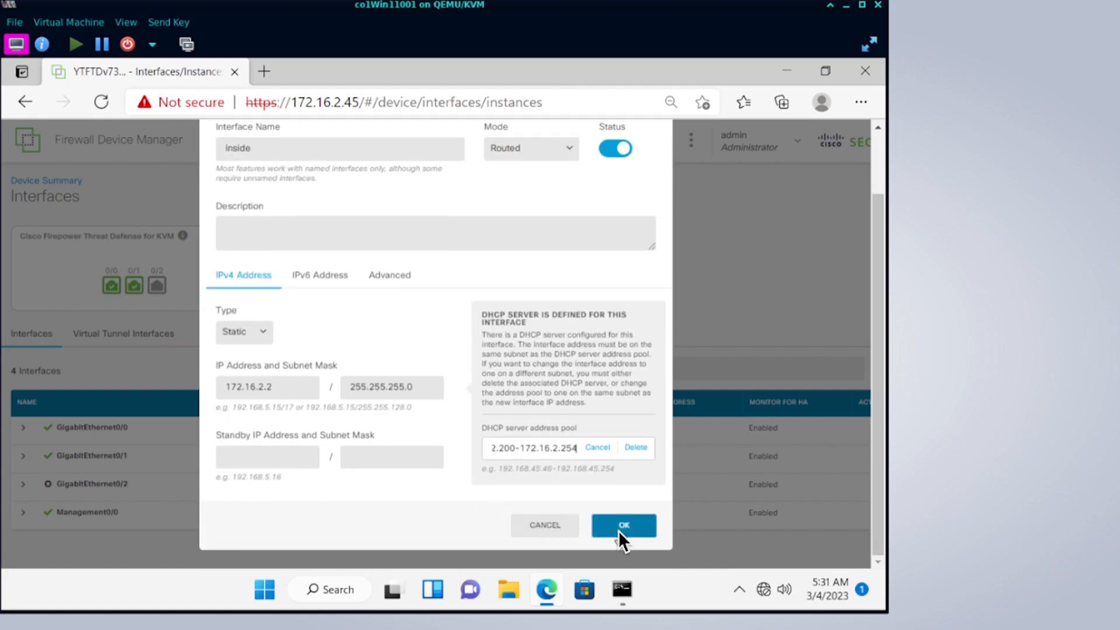
{"action": "left_click", "coordinate": [619, 532]}
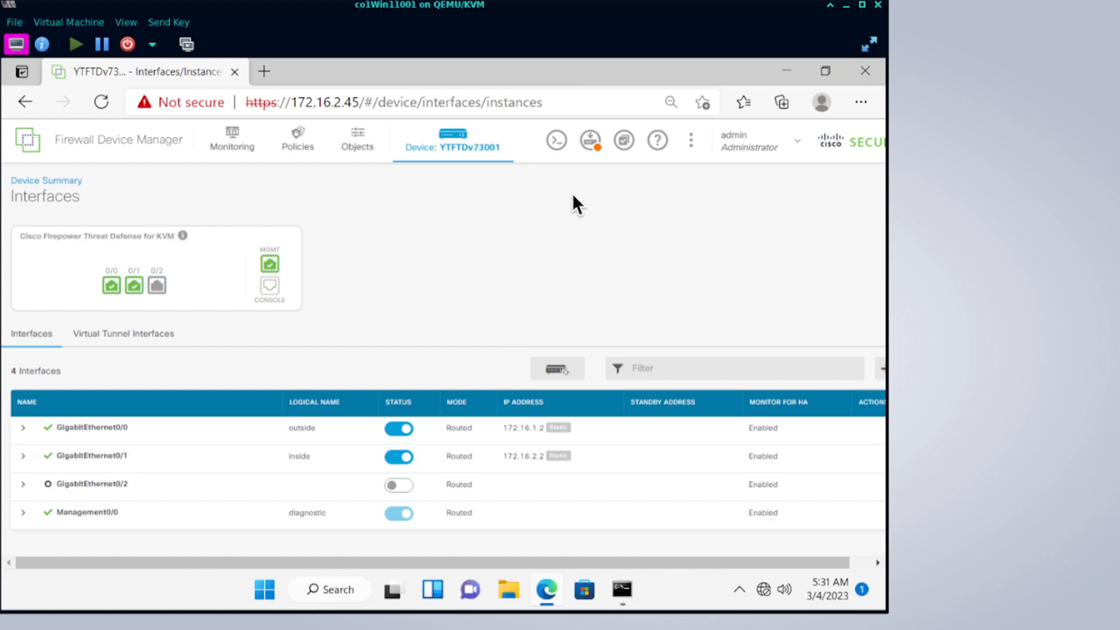
Review the pending changes, comparing the old inside address with the new 172.16.2.2.
{"action": "left_click", "coordinate": [597, 150]}
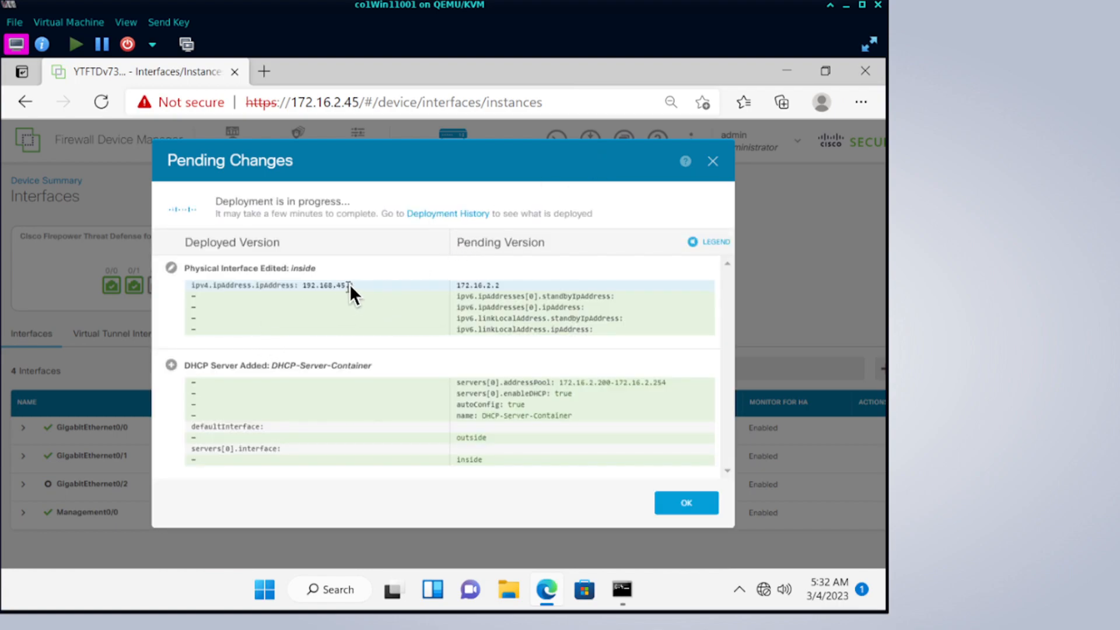
{"action": "left_click_drag", "start_coordinate": [354, 286], "coordinate": [320, 287]}
{"action": "left_click_drag", "start_coordinate": [458, 286], "coordinate": [508, 286]}
{"action": "left_click", "coordinate": [673, 504]}
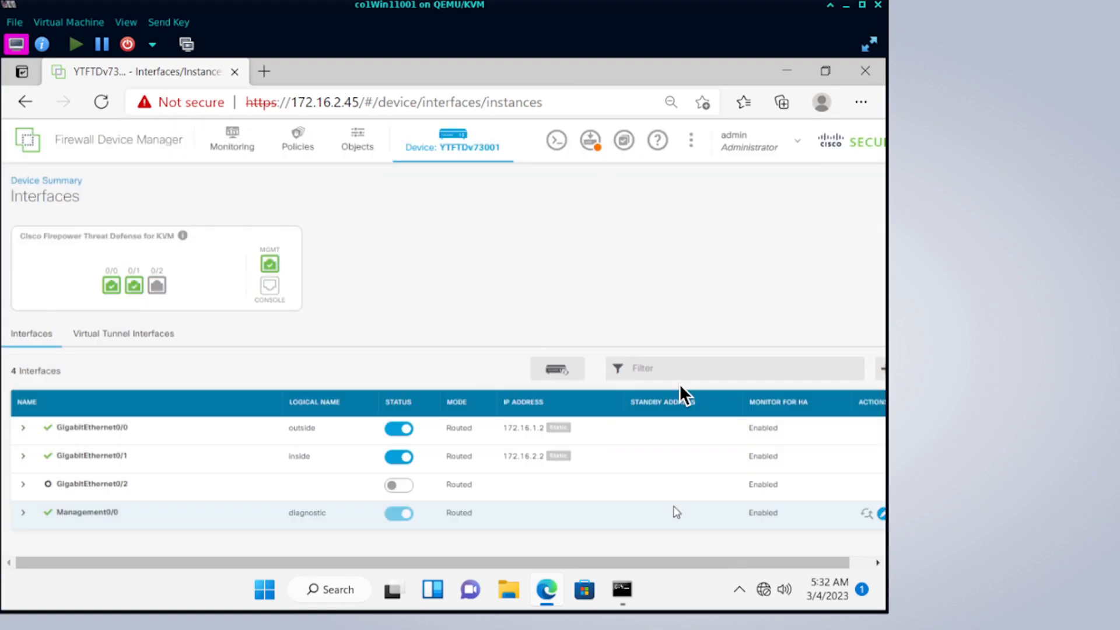
Repeatedly reopen Pending Changes to monitor the deployment's progress.
{"action": "left_click", "coordinate": [600, 139]}
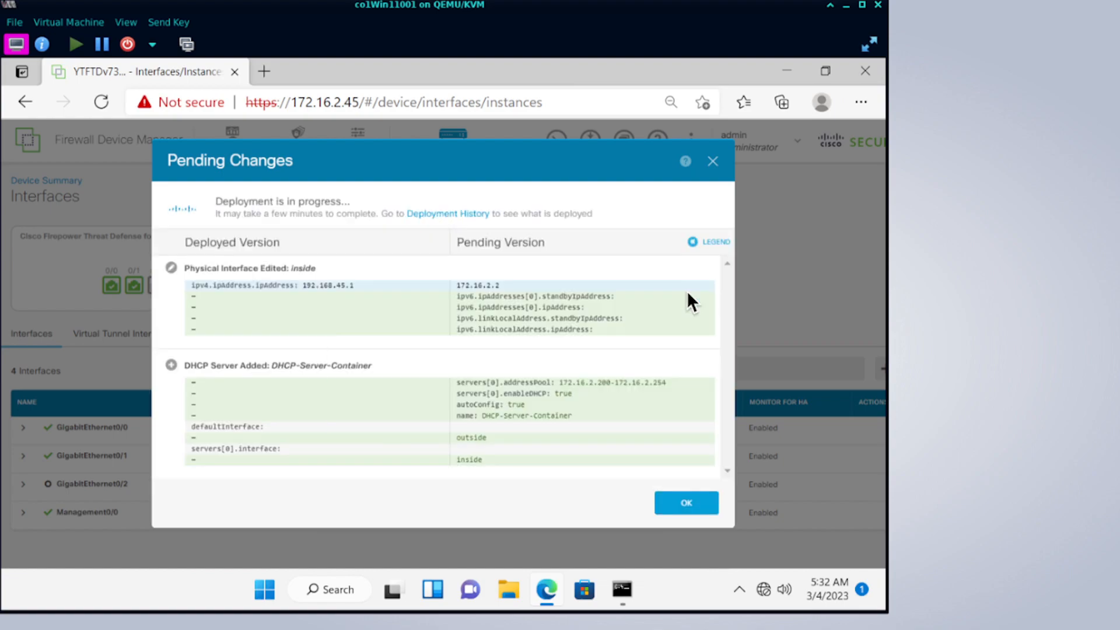
{"action": "left_click", "coordinate": [695, 500]}
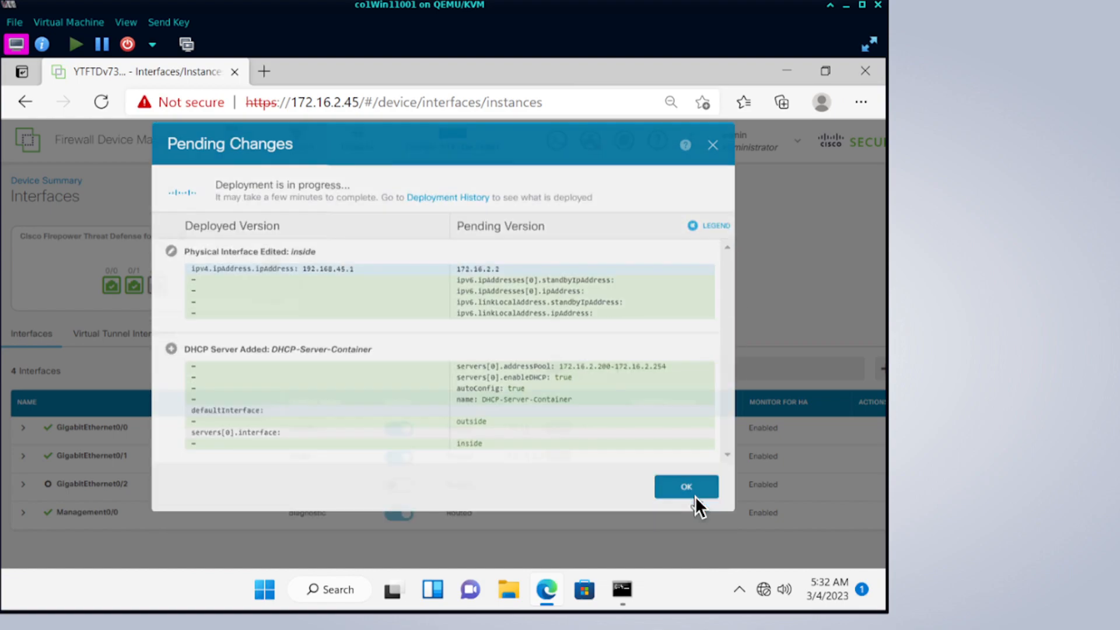
{"action": "left_click", "coordinate": [591, 141]}
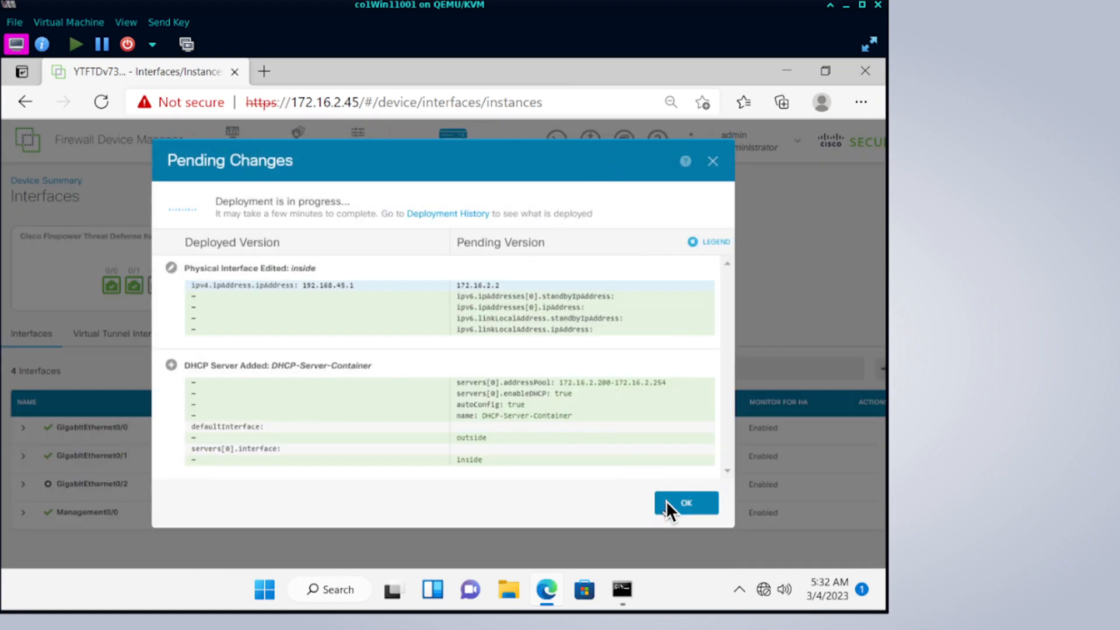
{"action": "left_click", "coordinate": [666, 501]}
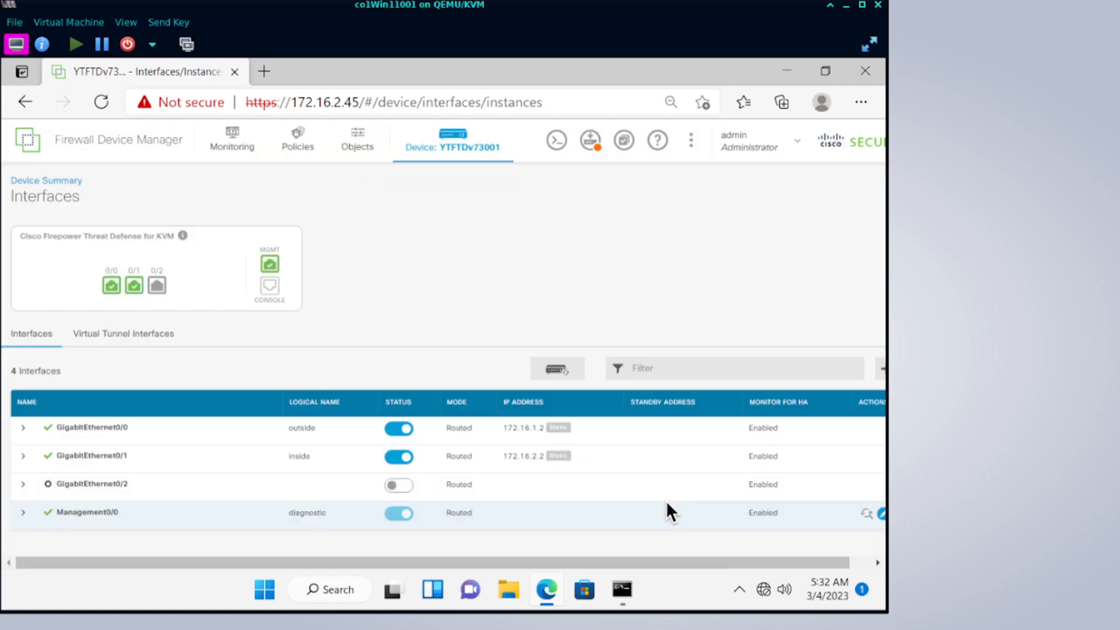
{"action": "left_click", "coordinate": [590, 142]}
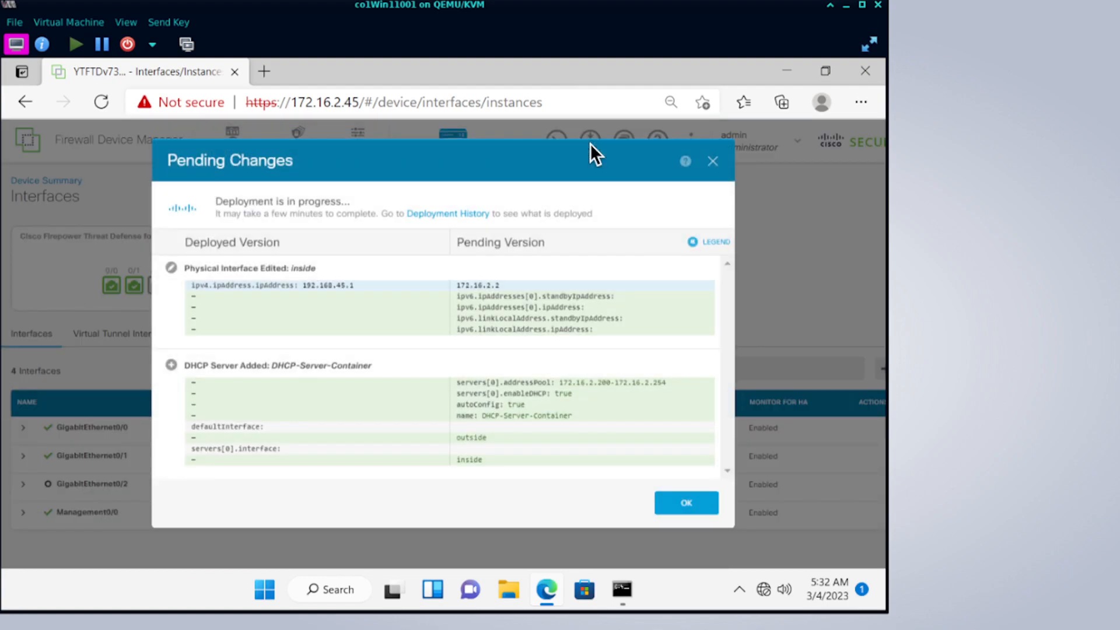
Expand the 05:32:31 final setup deployment event in the Audit Log and view its differences.
{"action": "left_click", "coordinate": [457, 210]}
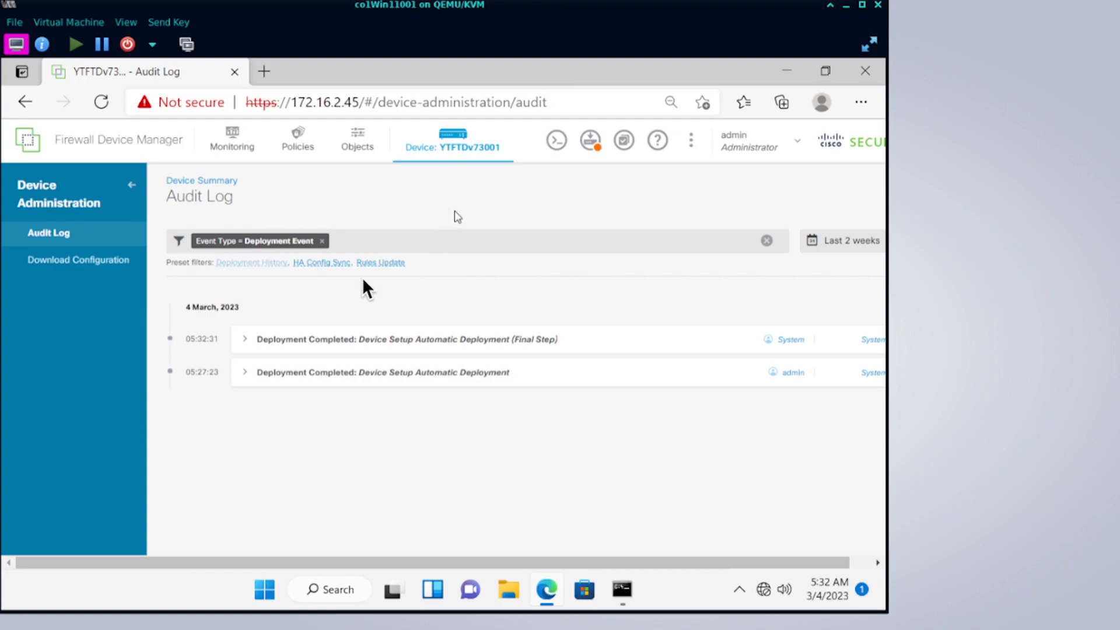
{"action": "left_click", "coordinate": [244, 340]}
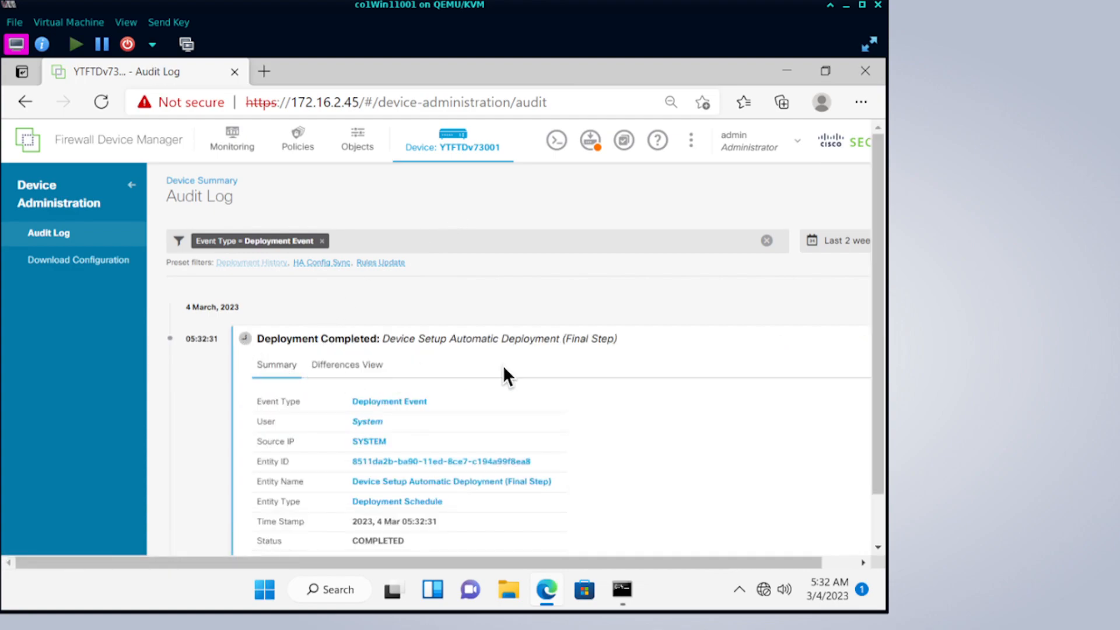
{"action": "scroll", "coordinate": [503, 432], "scroll_direction": "down", "scroll_amount": 1}
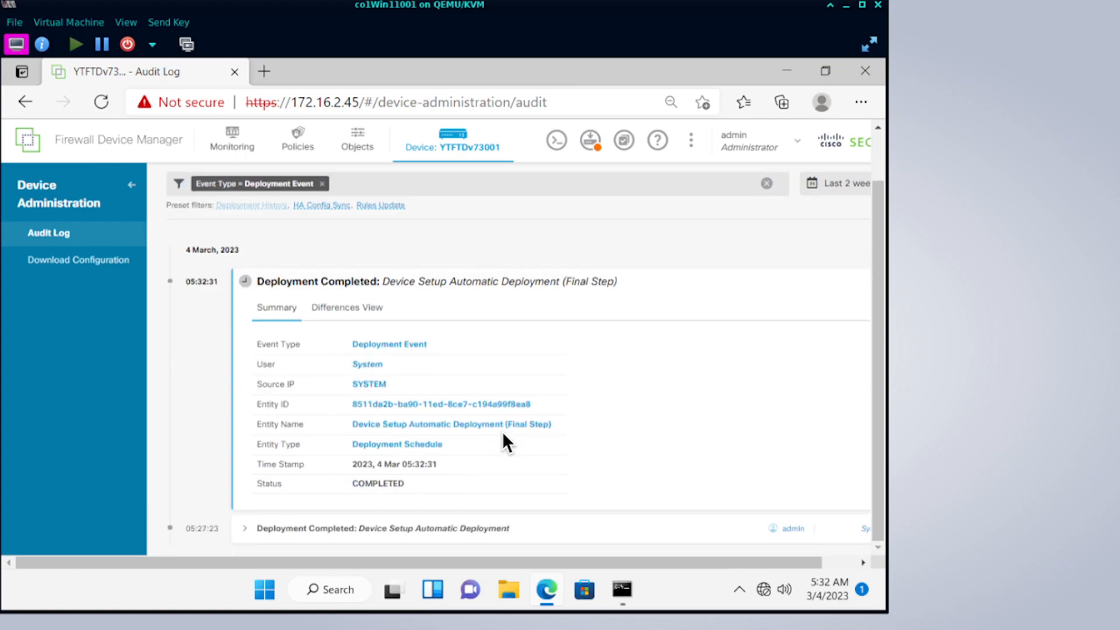
{"action": "left_click", "coordinate": [344, 310]}
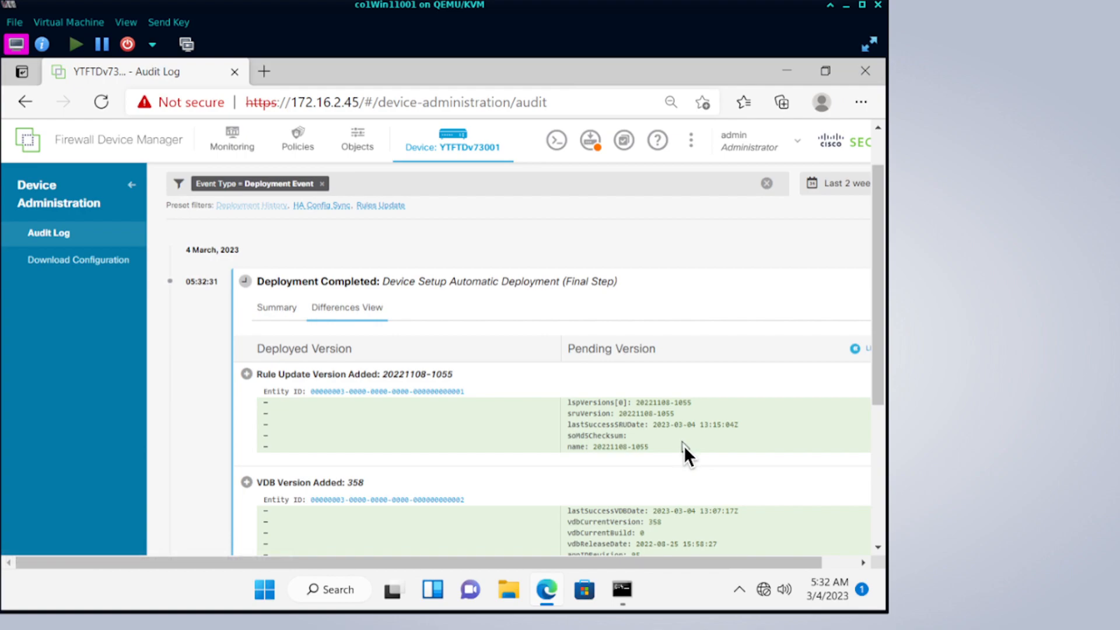
{"action": "scroll", "coordinate": [683, 446], "scroll_direction": "down", "scroll_amount": 5}
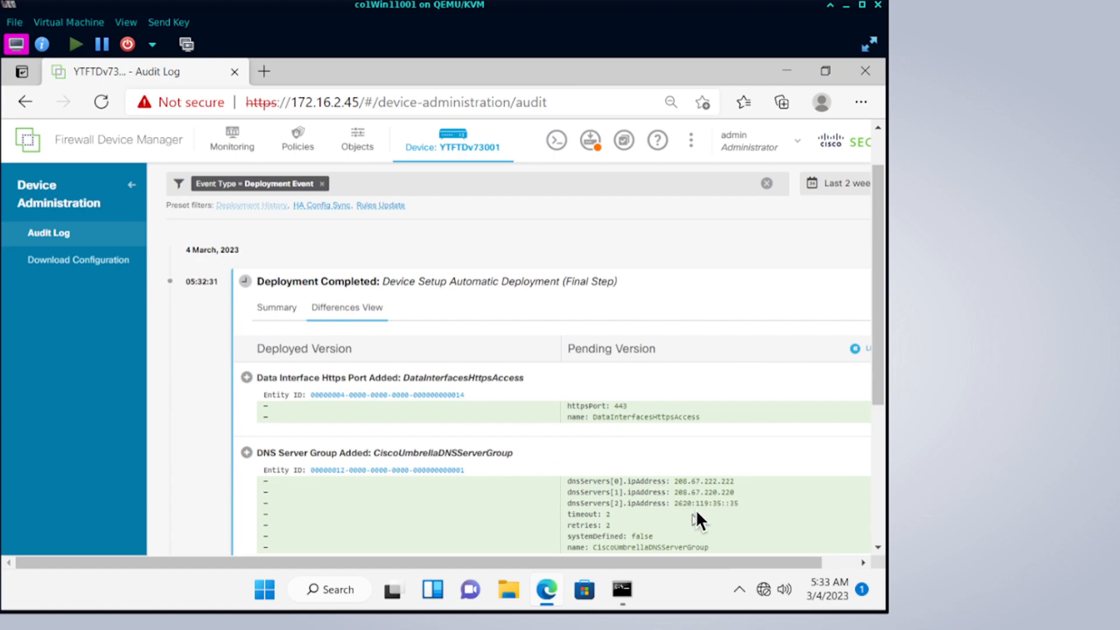
{"action": "scroll", "coordinate": [683, 484], "scroll_direction": "up", "scroll_amount": 5}
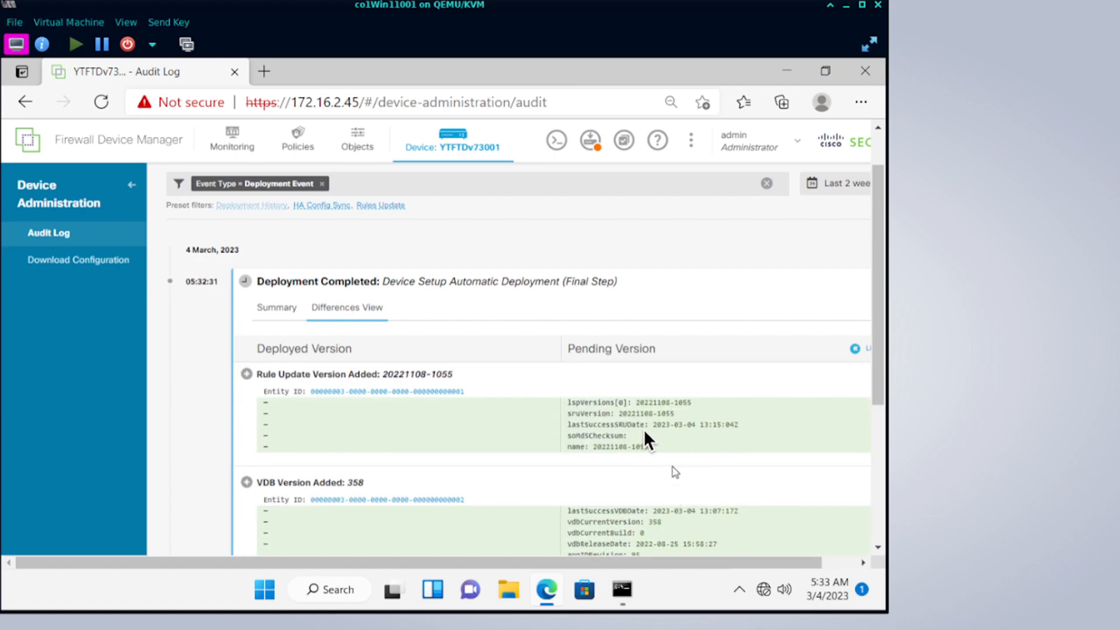
Deploy the inside 172.16.2.2 address and DHCP server changes now, then check progress.
{"action": "left_click", "coordinate": [590, 141]}
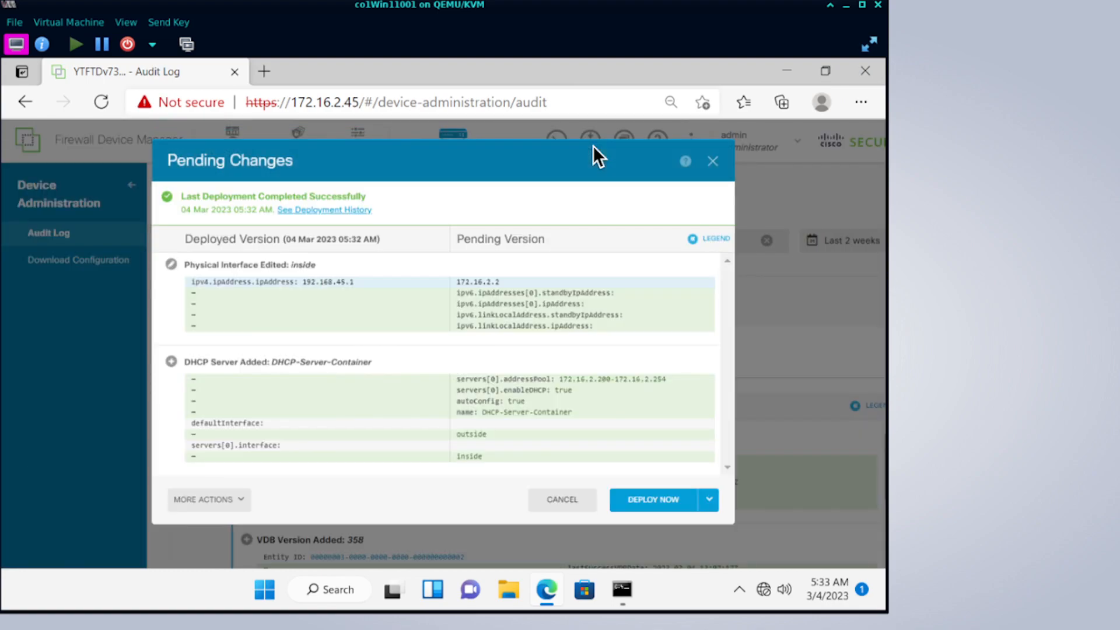
{"action": "left_click", "coordinate": [640, 500]}
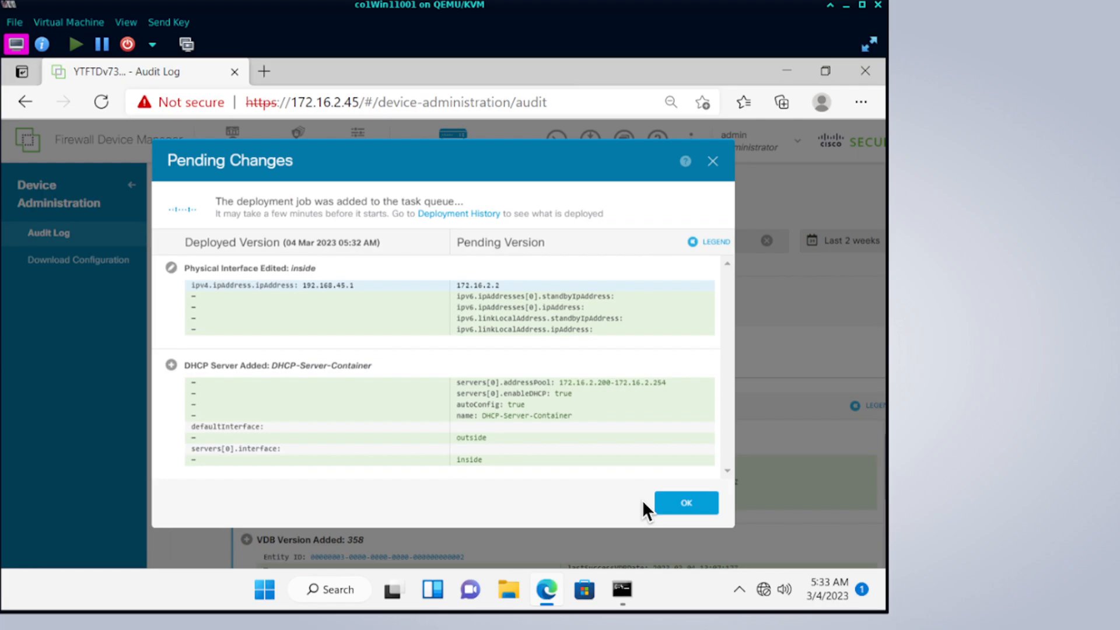
{"action": "left_click", "coordinate": [696, 508]}
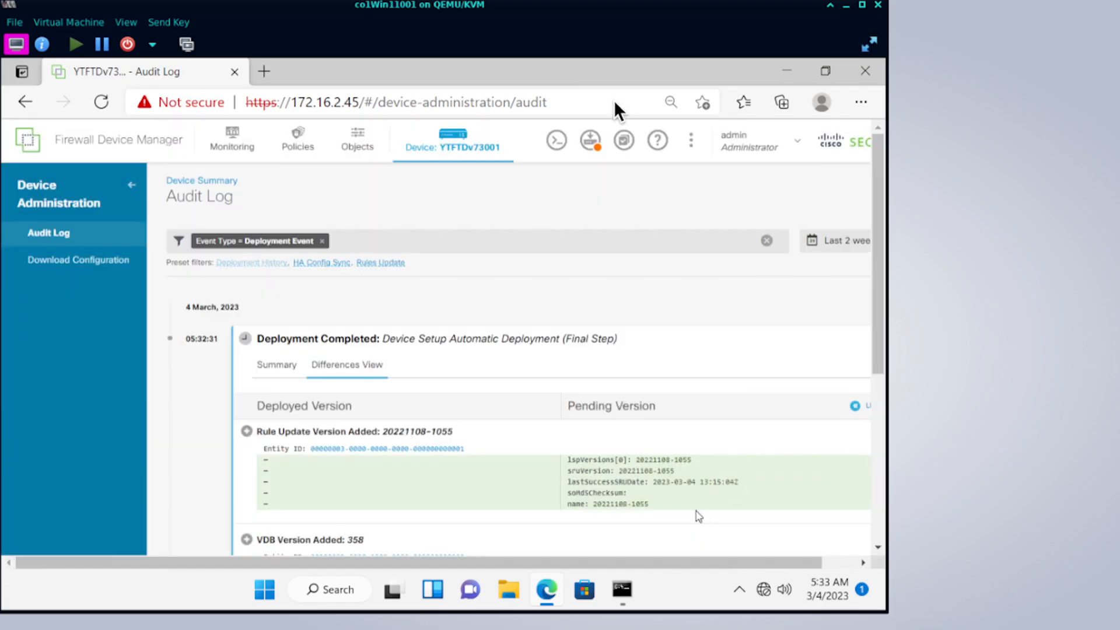
{"action": "left_click", "coordinate": [588, 142]}
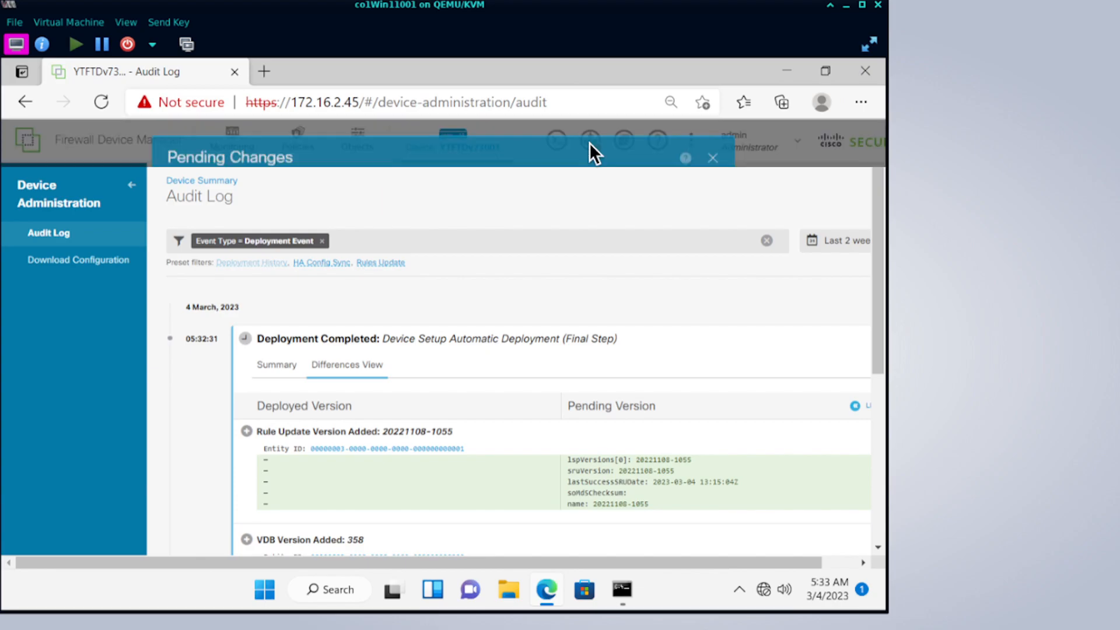
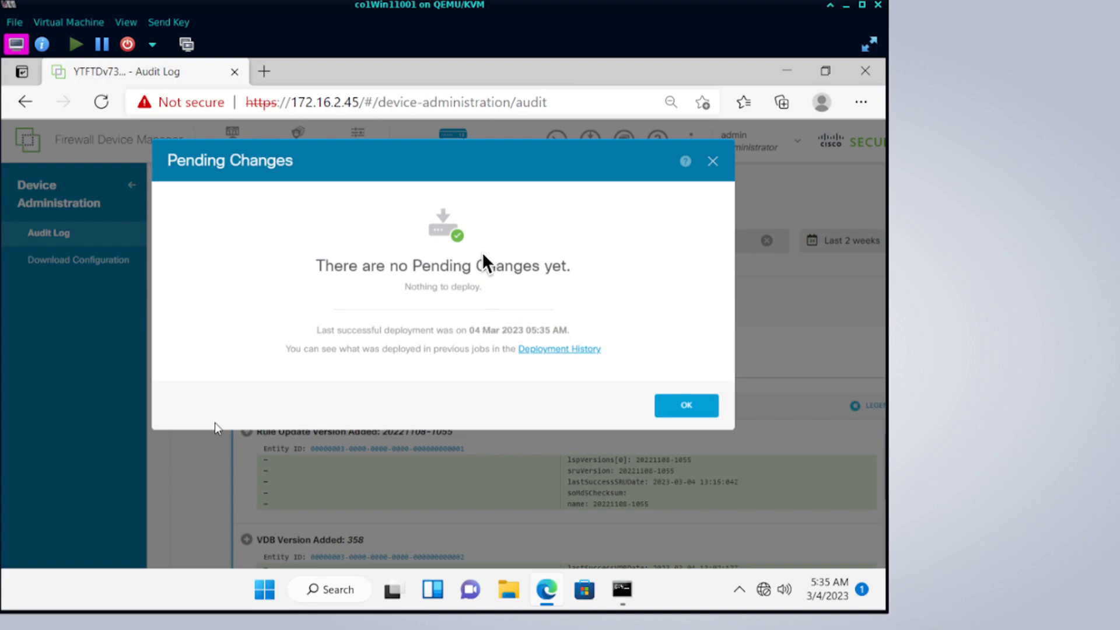
Dismiss the no-pending-changes notice and go to the Security Policies page.
{"action": "left_click", "coordinate": [685, 405]}
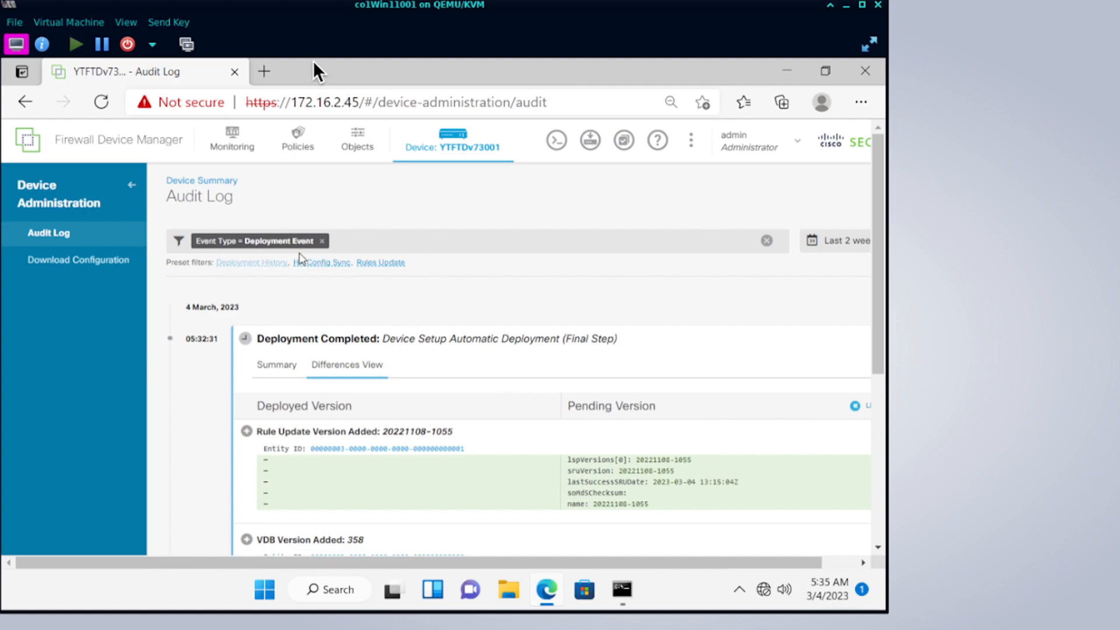
{"action": "left_click", "coordinate": [288, 138]}
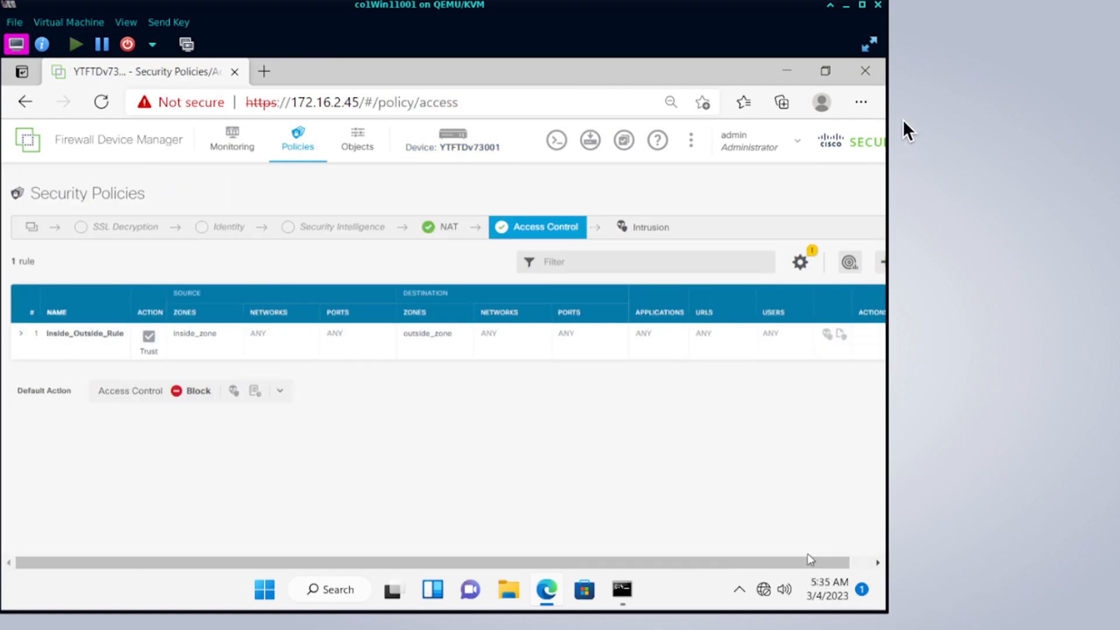
Zoom the Edge page out to 67%.
{"action": "left_click", "coordinate": [862, 103]}
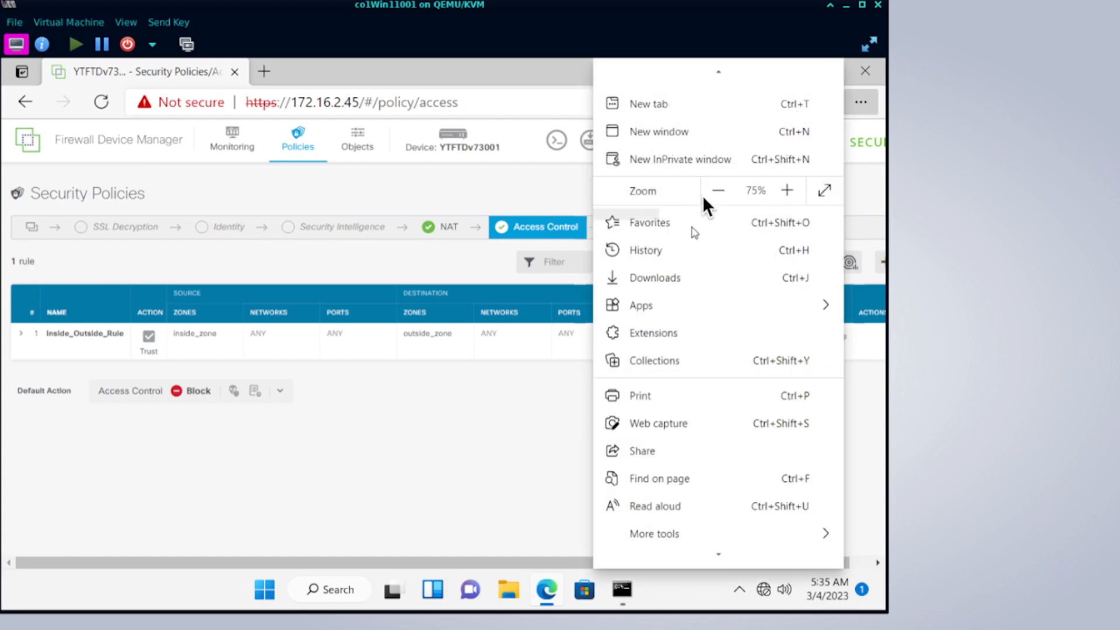
{"action": "left_click", "coordinate": [717, 189]}
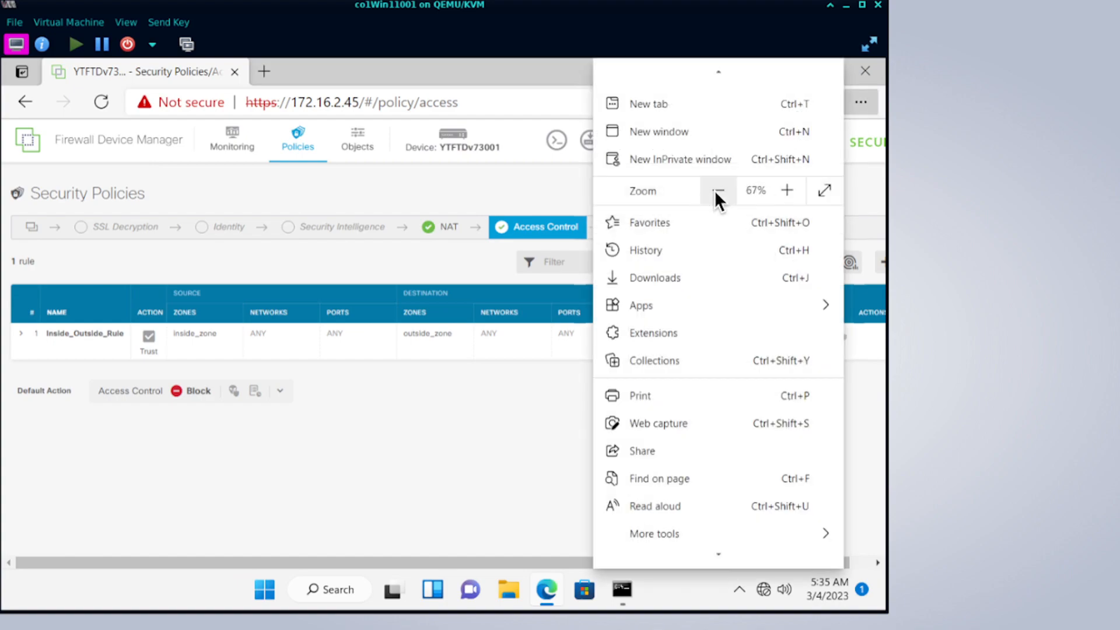
{"action": "left_click", "coordinate": [487, 416]}
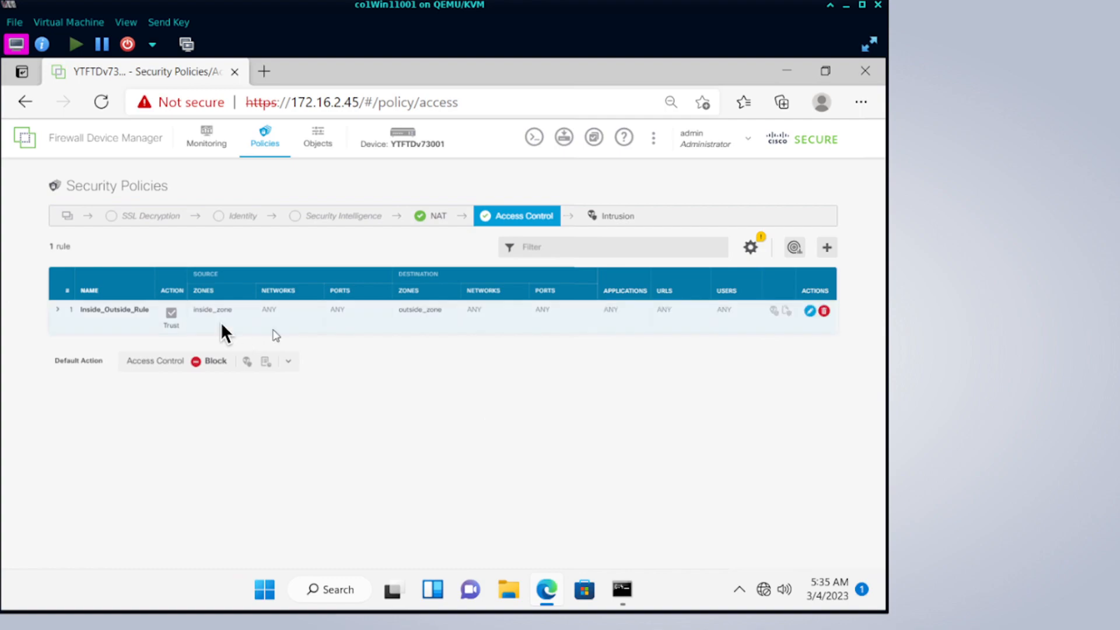
Show the NAT rule and highlight its any-ipv4 source, Interface translation and ANY values.
{"action": "left_click", "coordinate": [447, 215]}
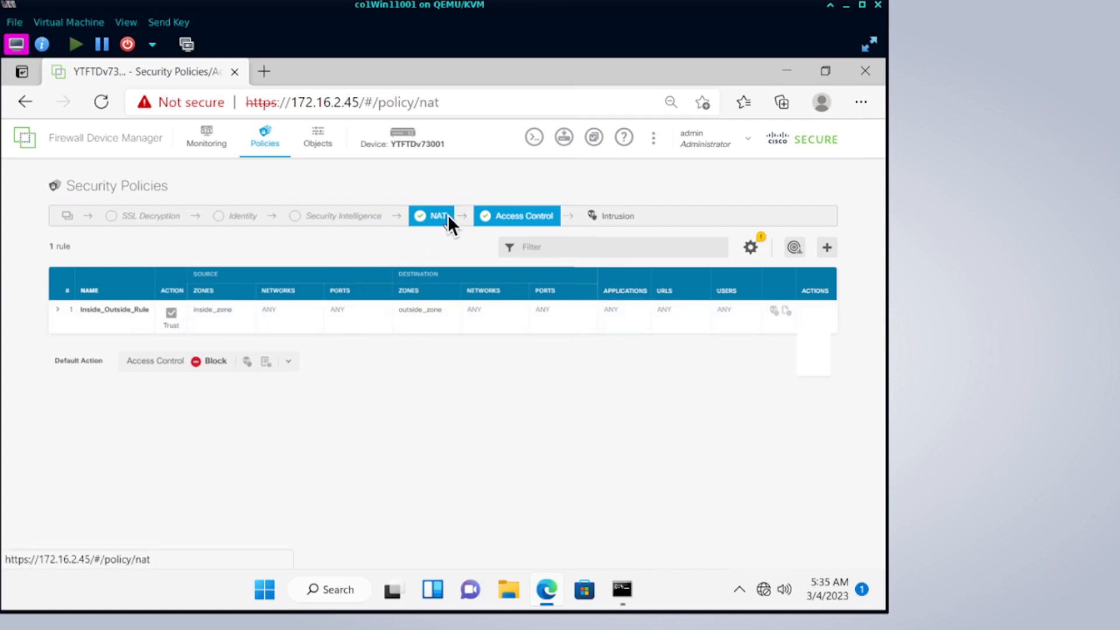
{"action": "key", "text": "alt"}
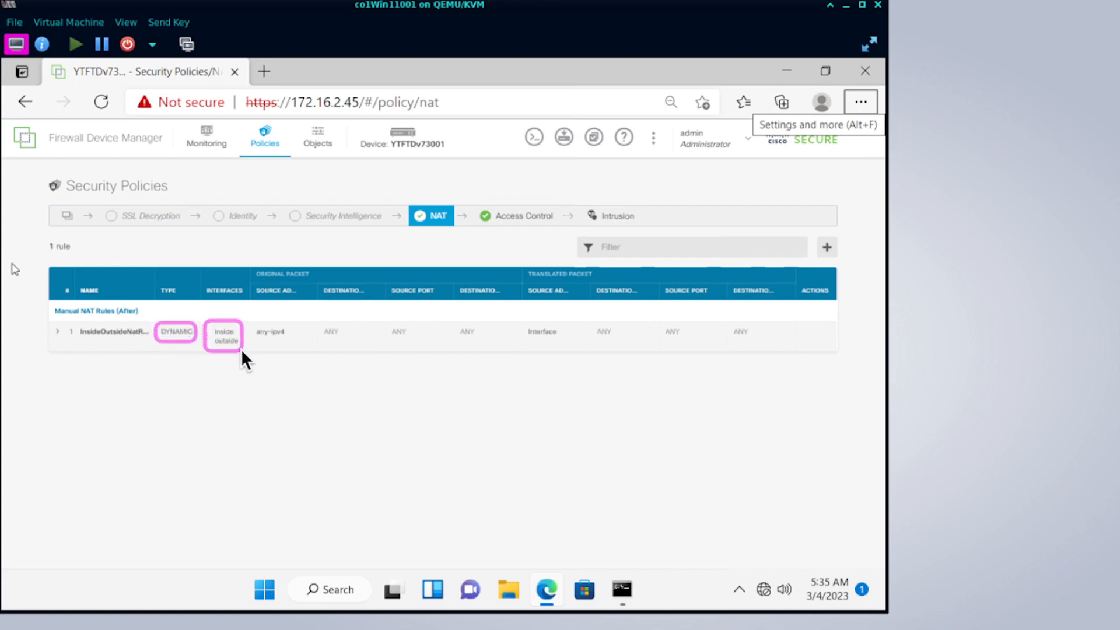
{"action": "left_click_drag", "start_coordinate": [252, 320], "coordinate": [297, 343]}
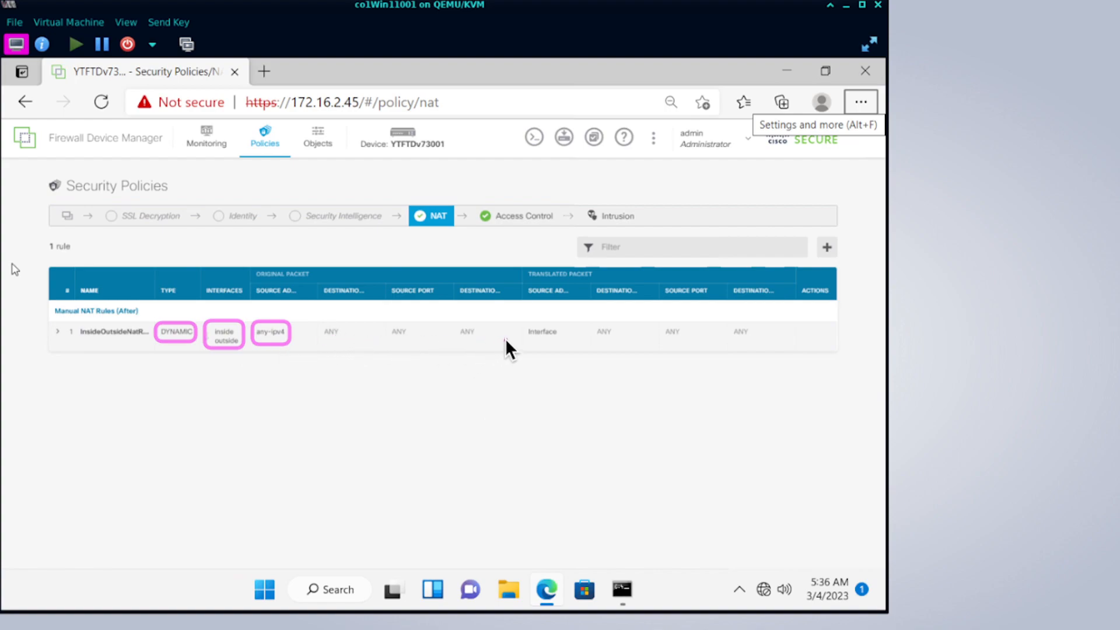
{"action": "left_click_drag", "start_coordinate": [518, 323], "coordinate": [570, 338]}
{"action": "left_click_drag", "start_coordinate": [600, 326], "coordinate": [770, 344]}
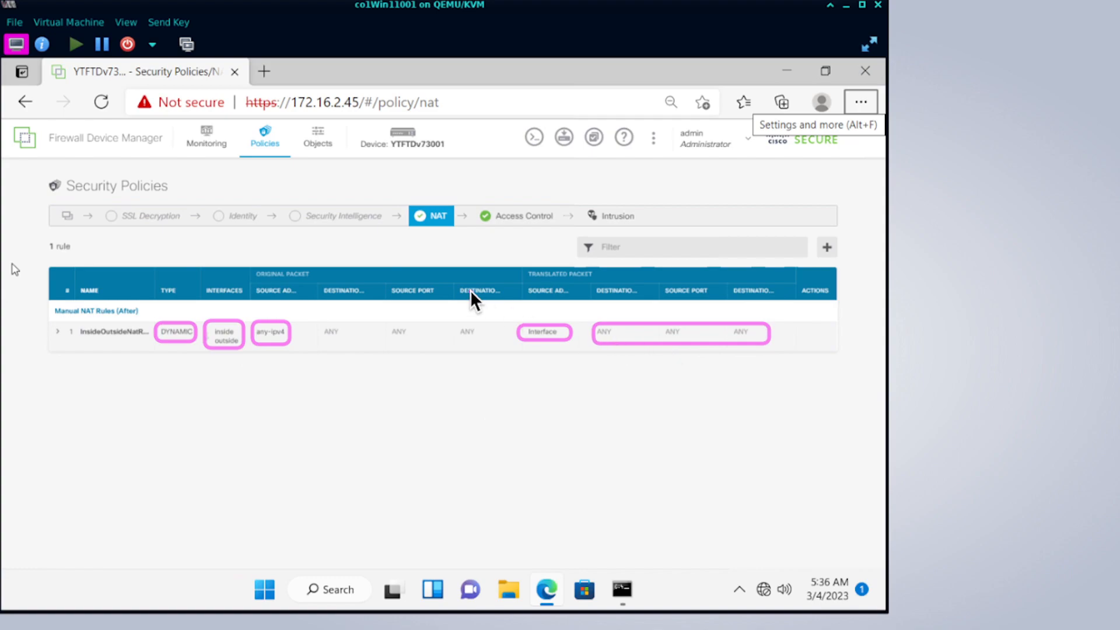
{"action": "key", "text": "Escape"}
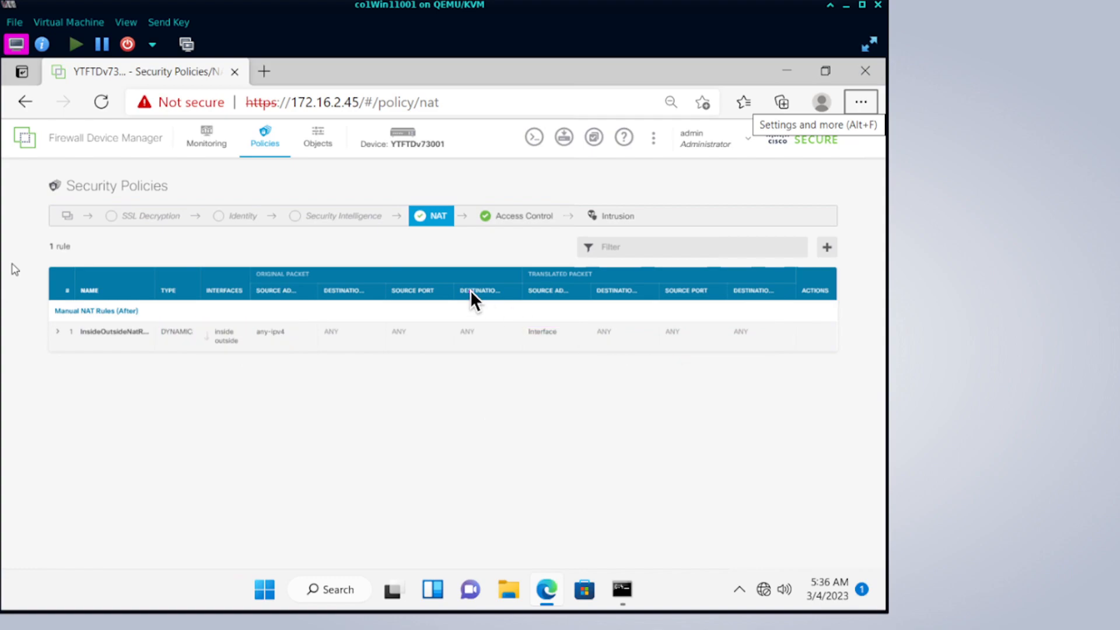
{"action": "left_click", "coordinate": [515, 216]}
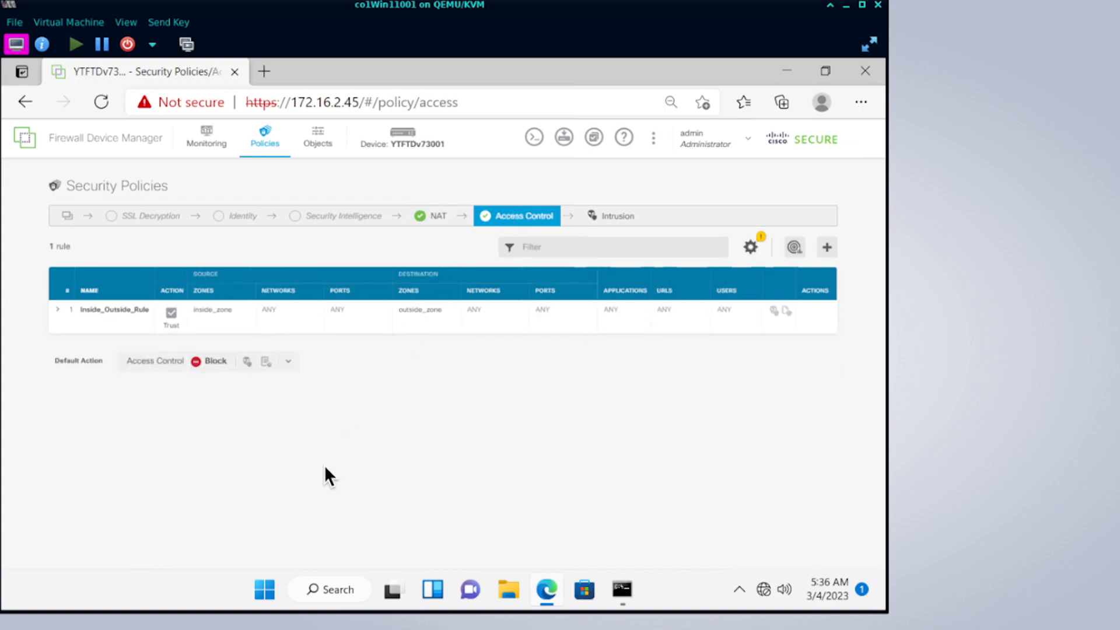
Highlight Inside_Outside_Rule's Trust action, inside_zone and outside_zone zones, and ANY fields.
{"action": "left_click_drag", "start_coordinate": [155, 301], "coordinate": [175, 312]}
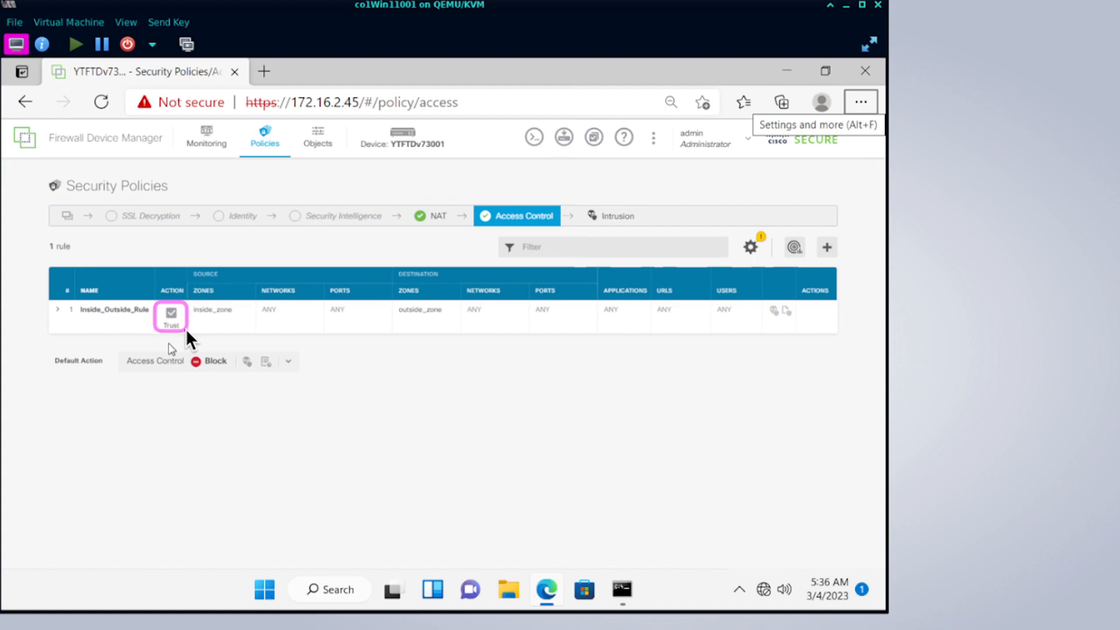
{"action": "left_click_drag", "start_coordinate": [190, 302], "coordinate": [241, 317]}
{"action": "left_click_drag", "start_coordinate": [397, 301], "coordinate": [451, 316]}
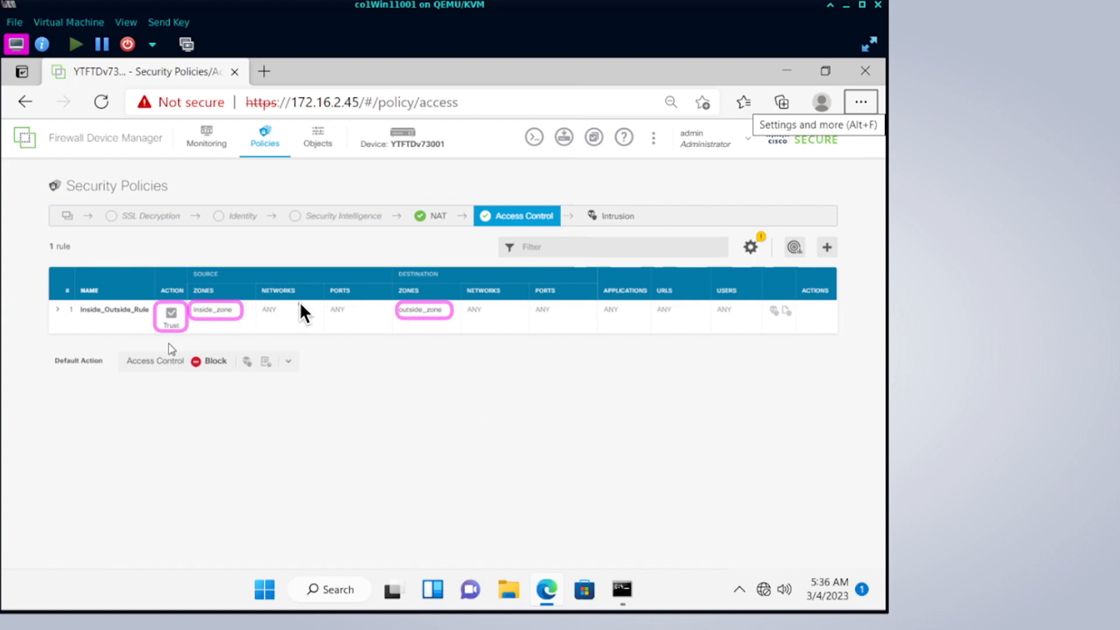
{"action": "left_click_drag", "start_coordinate": [249, 301], "coordinate": [374, 318]}
{"action": "mouse_move", "coordinate": [485, 307]}
{"action": "left_mouse_down"}
{"action": "mouse_move", "coordinate": [835, 334]}
{"action": "mouse_move", "coordinate": [827, 322]}
{"action": "left_mouse_up"}
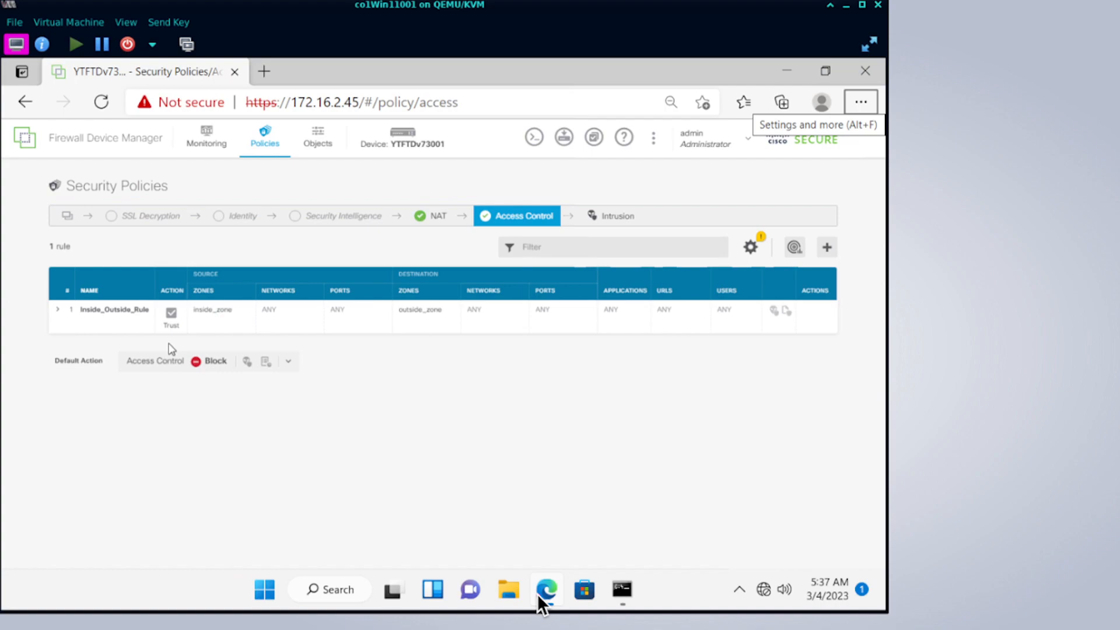
Restore Command Prompt and view the Ethernet adapter's IP and DNS settings in Windows Settings.
{"action": "left_click", "coordinate": [619, 589]}
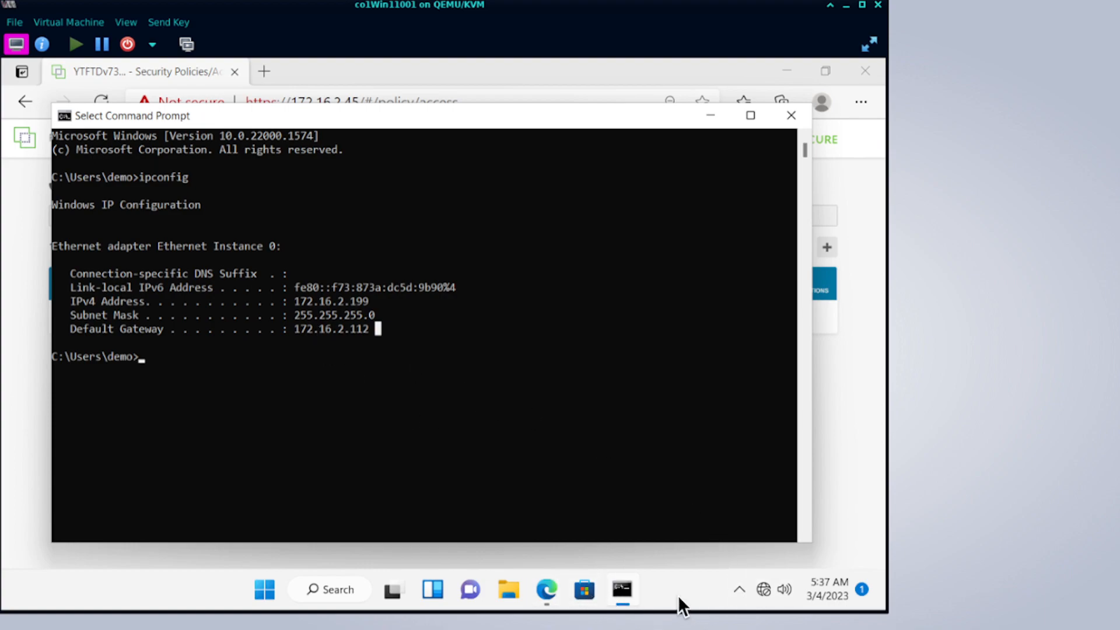
{"action": "left_click", "coordinate": [763, 587]}
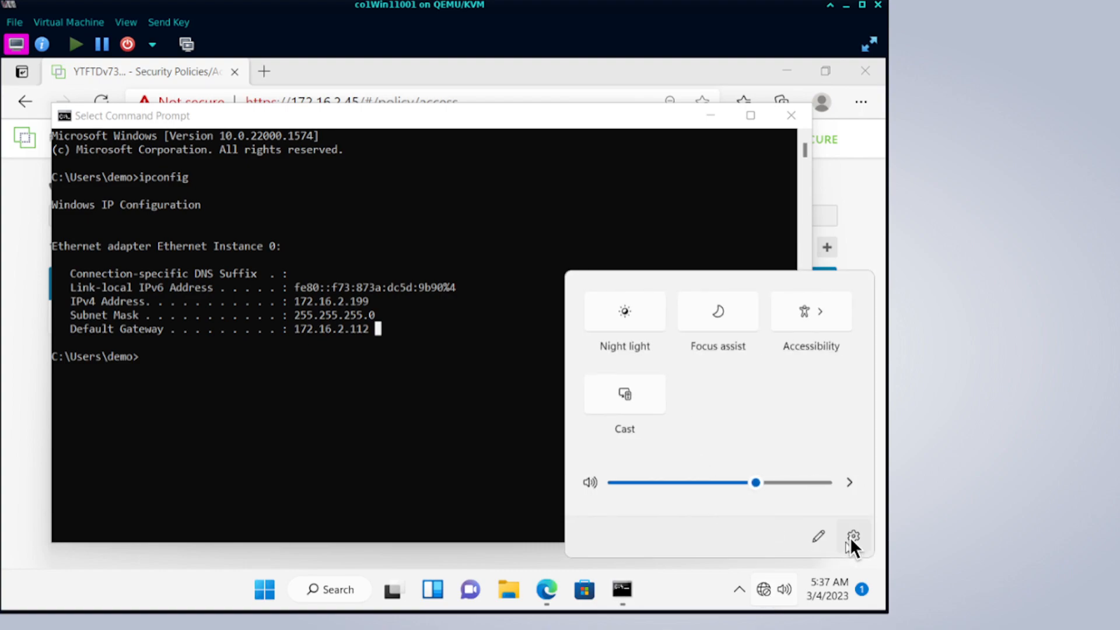
{"action": "left_click", "coordinate": [852, 537]}
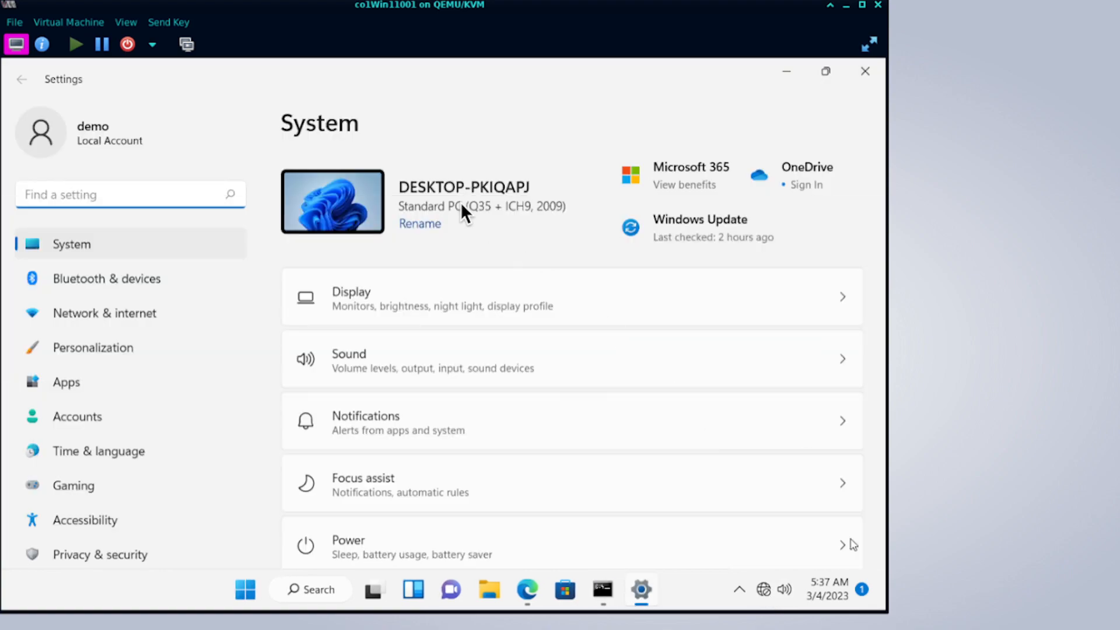
{"action": "left_click", "coordinate": [154, 309]}
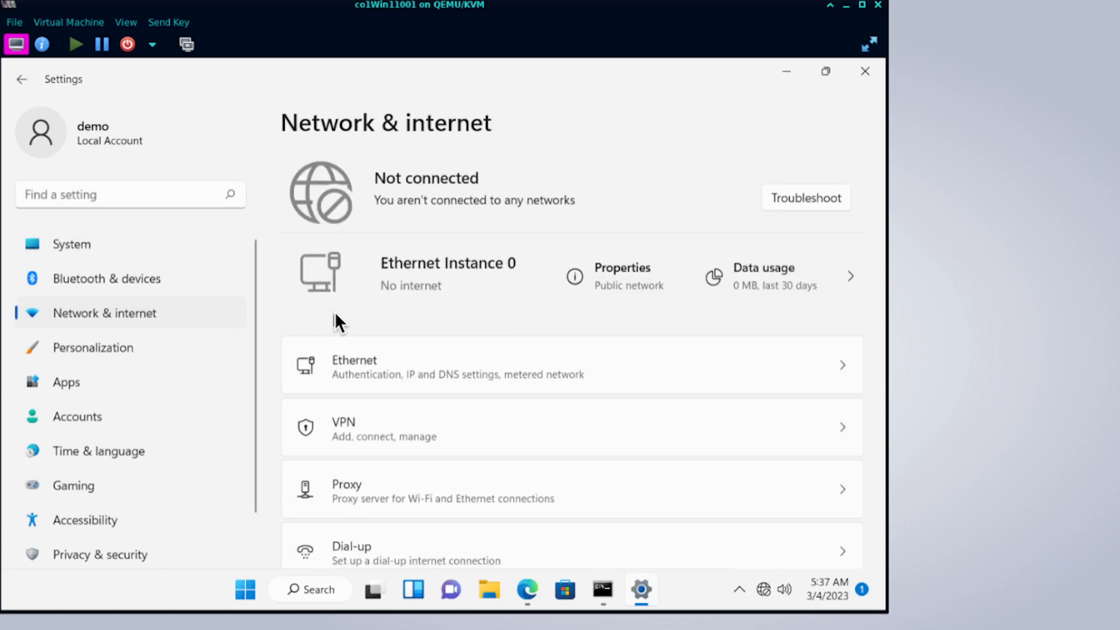
{"action": "left_click", "coordinate": [838, 367]}
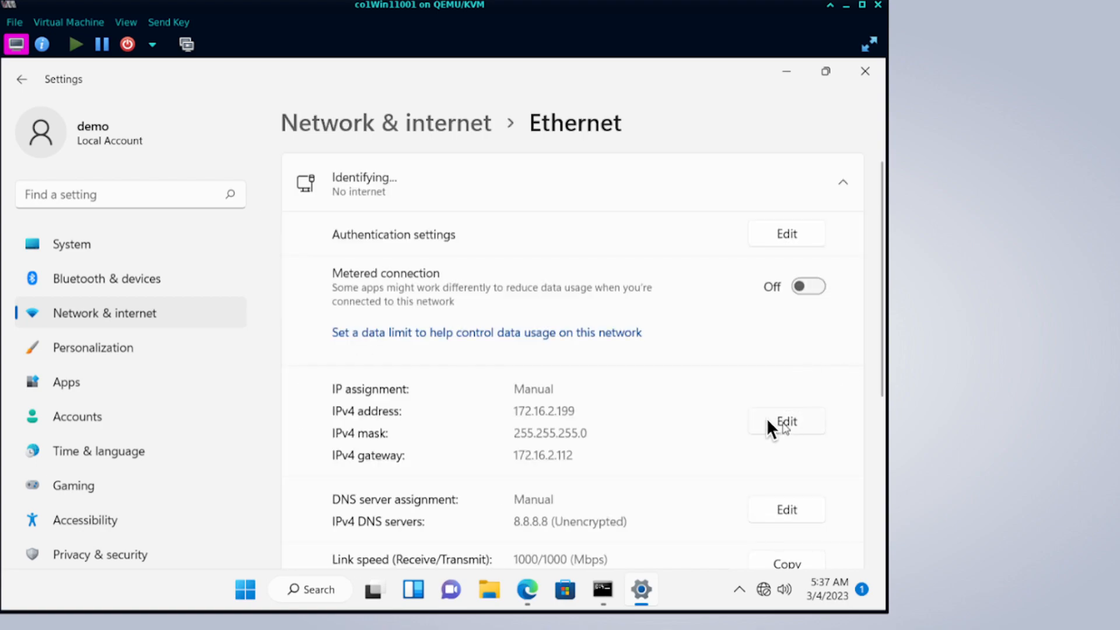
{"action": "scroll", "coordinate": [657, 410], "scroll_direction": "down", "scroll_amount": 5}
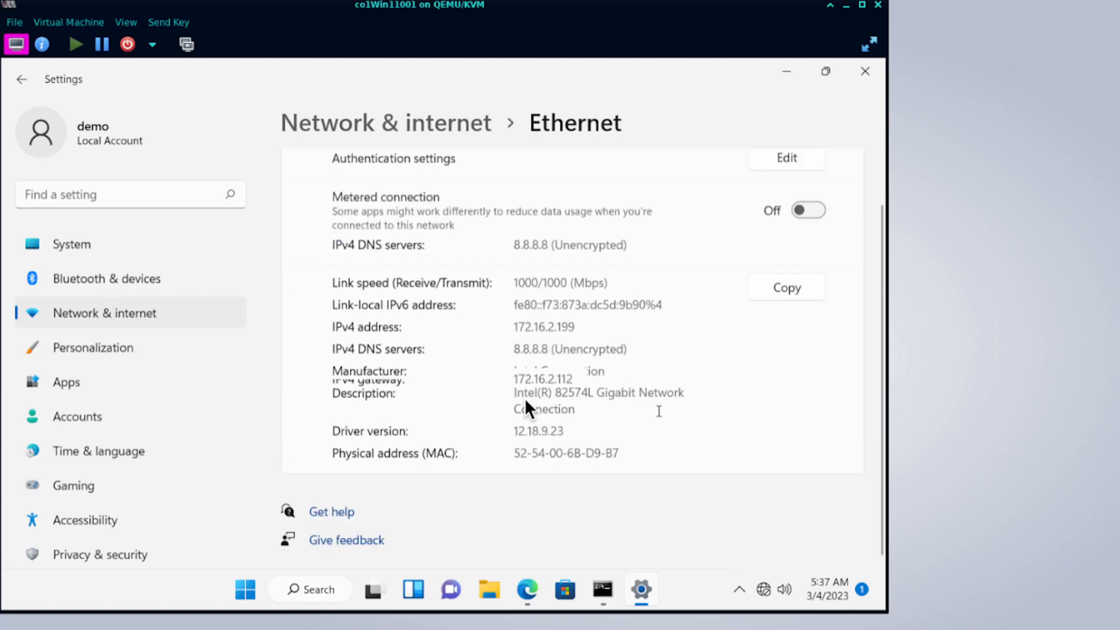
Go back to Network & internet and open Advanced network settings.
{"action": "left_click", "coordinate": [151, 309]}
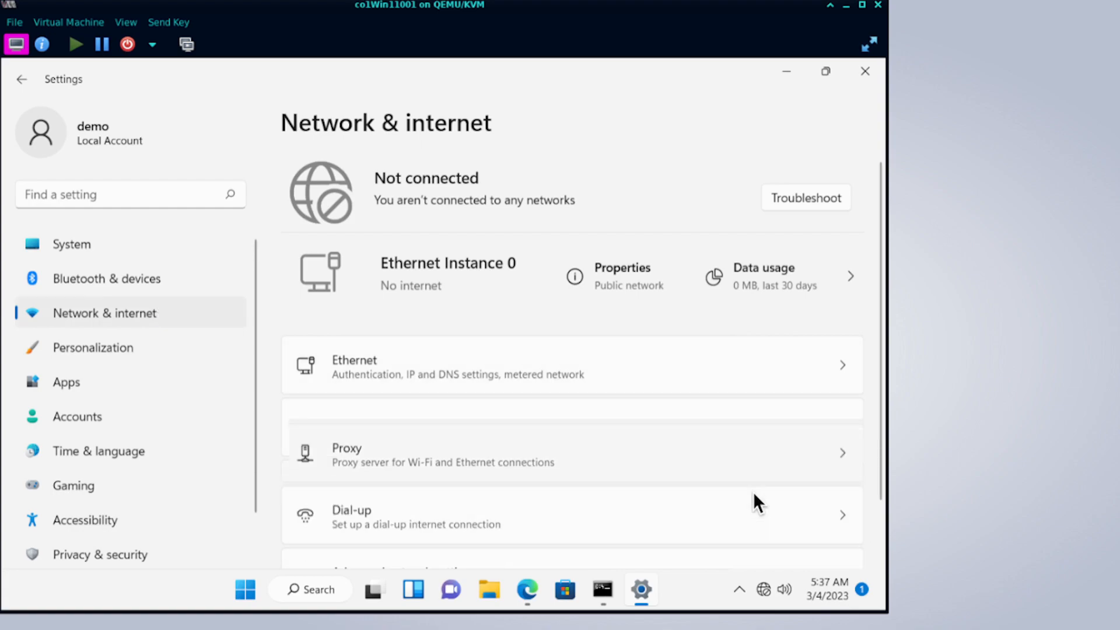
{"action": "scroll", "coordinate": [754, 492], "scroll_direction": "down", "scroll_amount": 2}
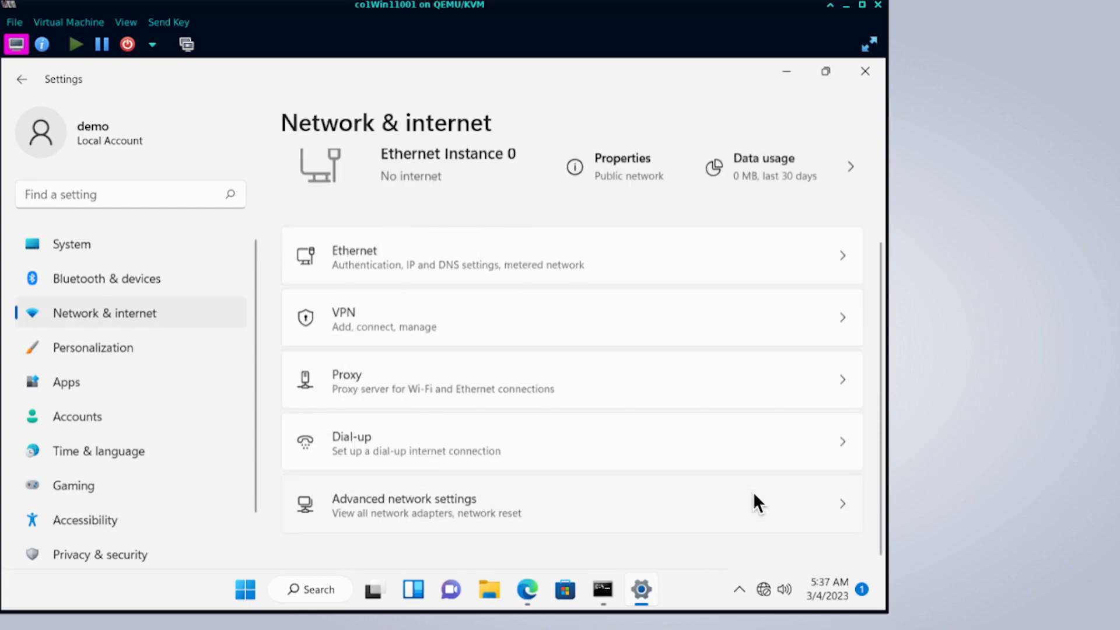
{"action": "left_click", "coordinate": [704, 504]}
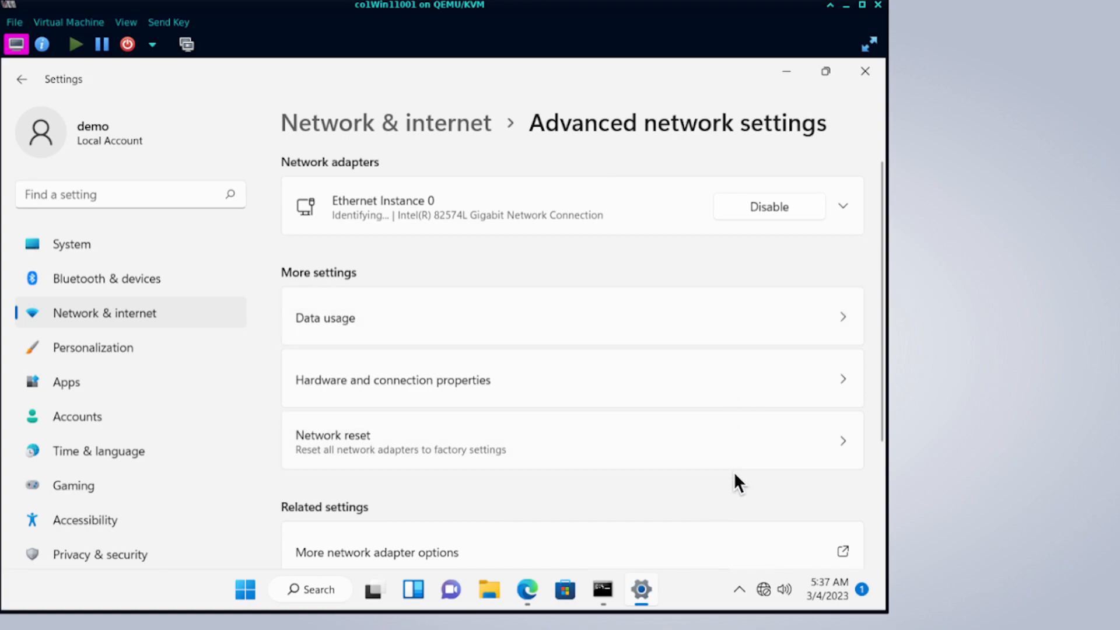
{"action": "scroll", "coordinate": [734, 472], "scroll_direction": "down", "scroll_amount": 3}
Open Ethernet Instance 0's IPv4 properties, then close them without changes.
{"action": "left_click", "coordinate": [701, 393]}
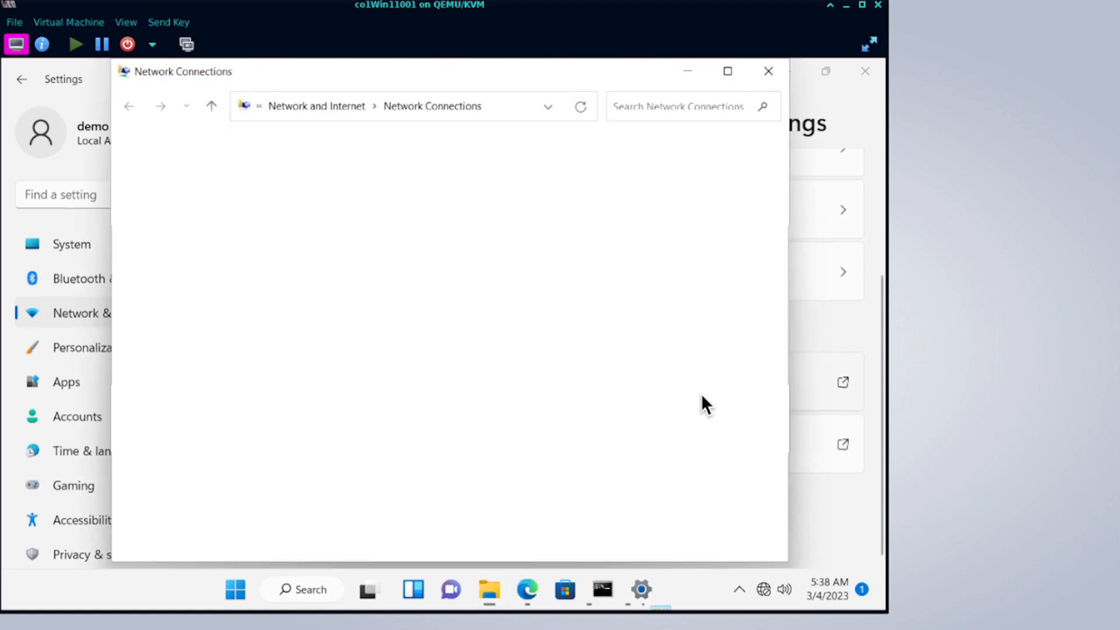
{"action": "left_click", "coordinate": [206, 187]}
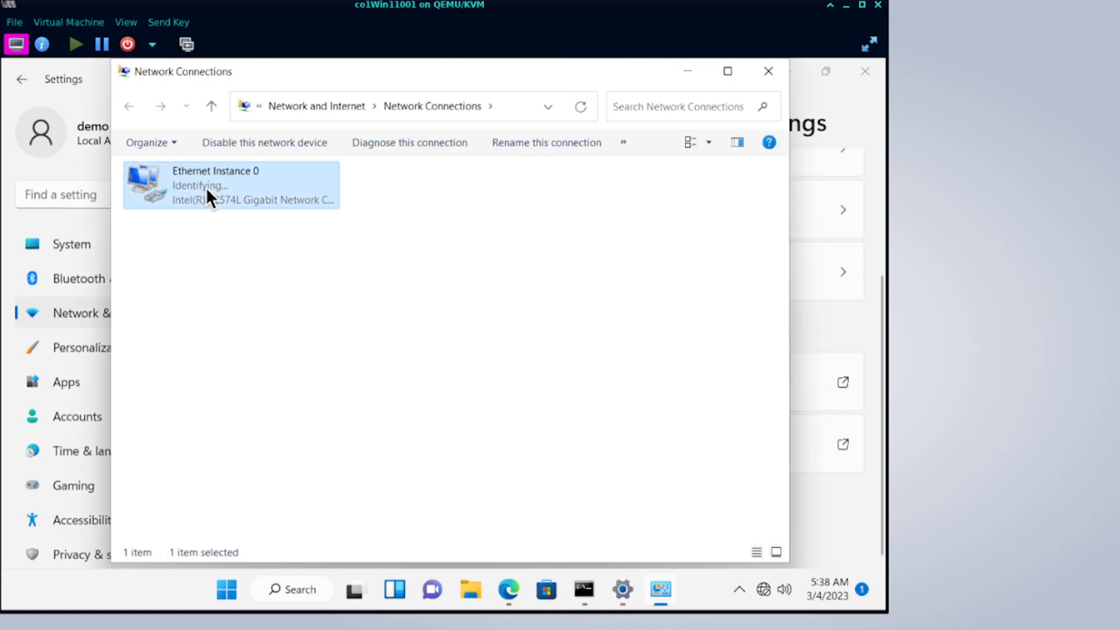
{"action": "right_click", "coordinate": [209, 197]}
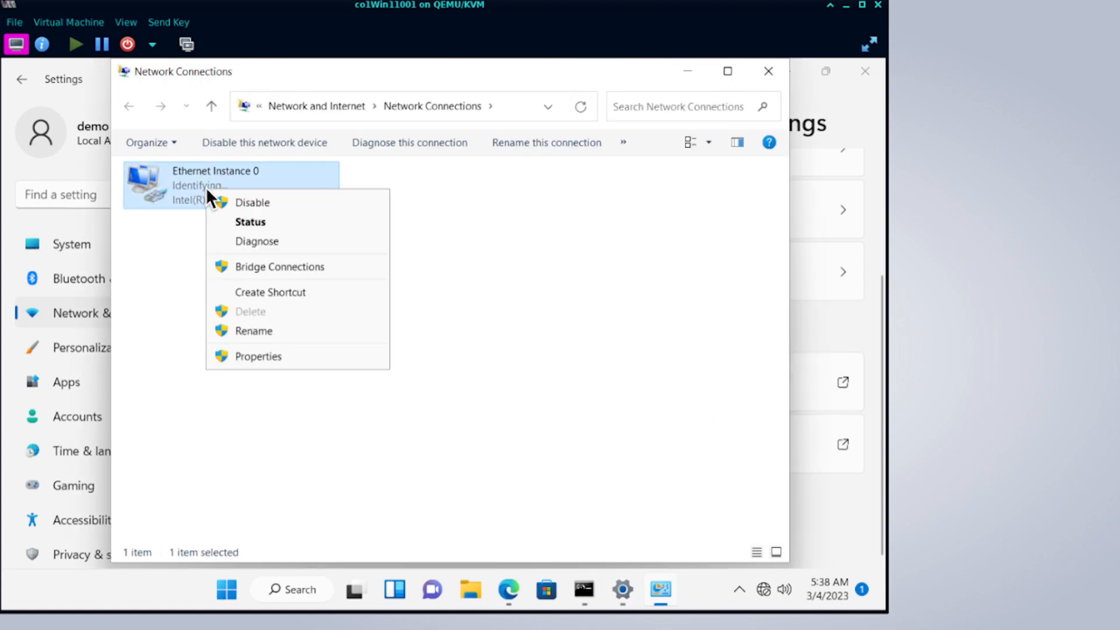
{"action": "left_click", "coordinate": [286, 354]}
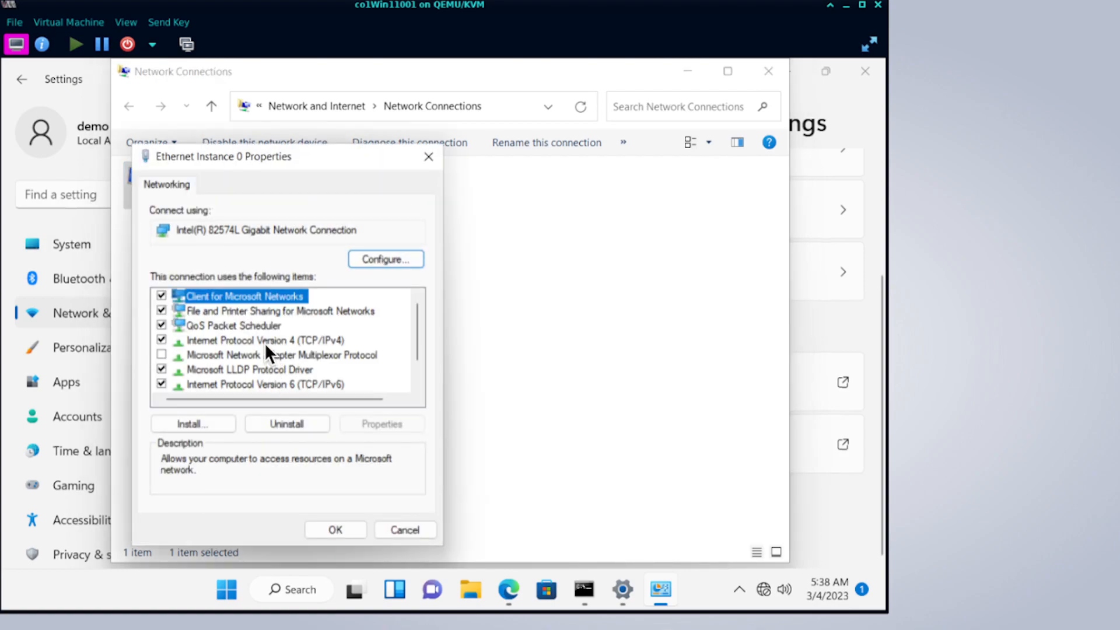
{"action": "double_click", "coordinate": [264, 342]}
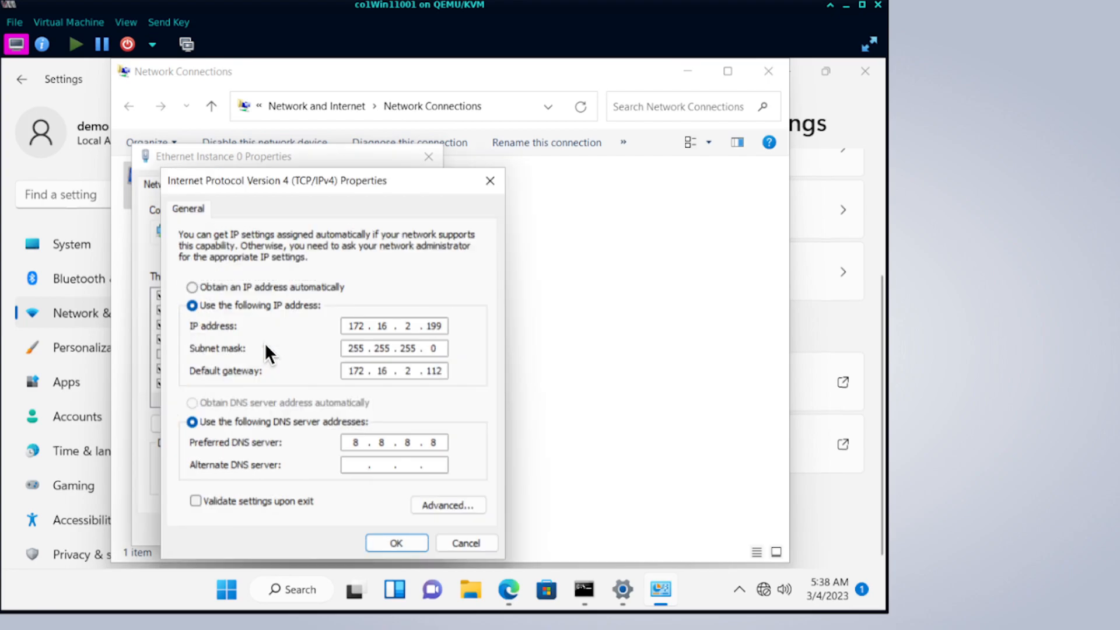
{"action": "left_click", "coordinate": [228, 287]}
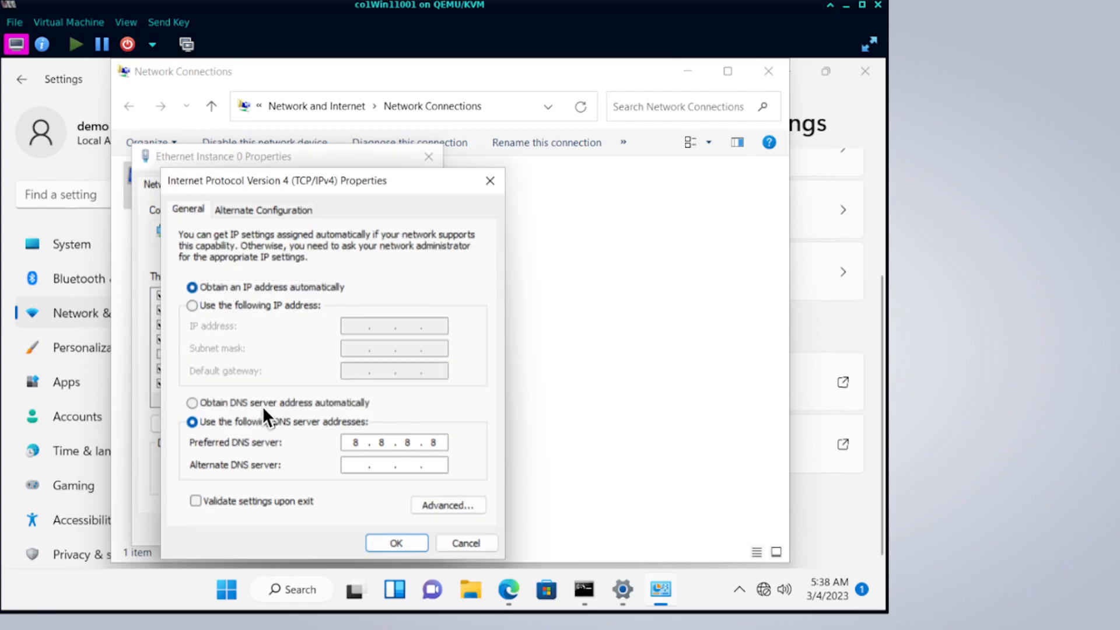
{"action": "left_click", "coordinate": [265, 304]}
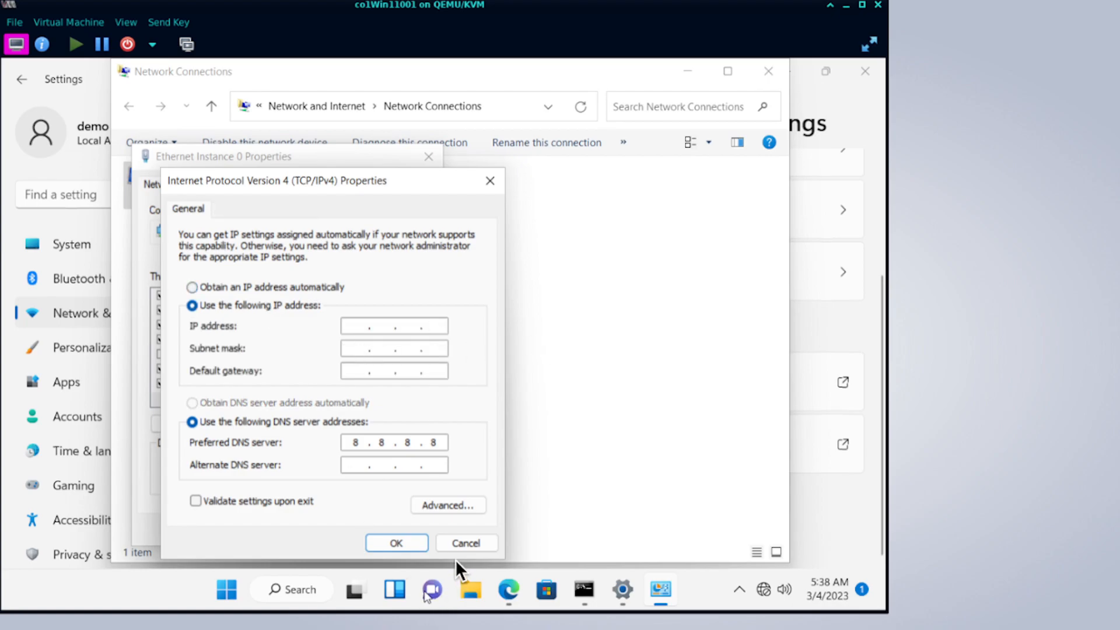
{"action": "left_click", "coordinate": [465, 547]}
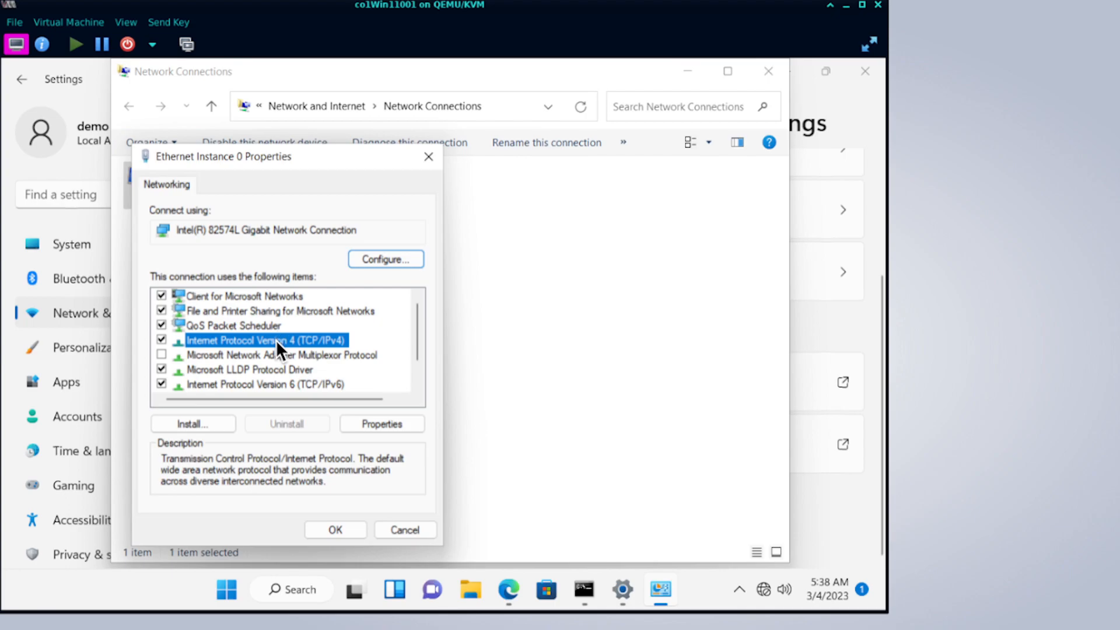
Change the IPv4 default gateway to 172.16.2.2 and close the adapter properties.
{"action": "left_click", "coordinate": [388, 427]}
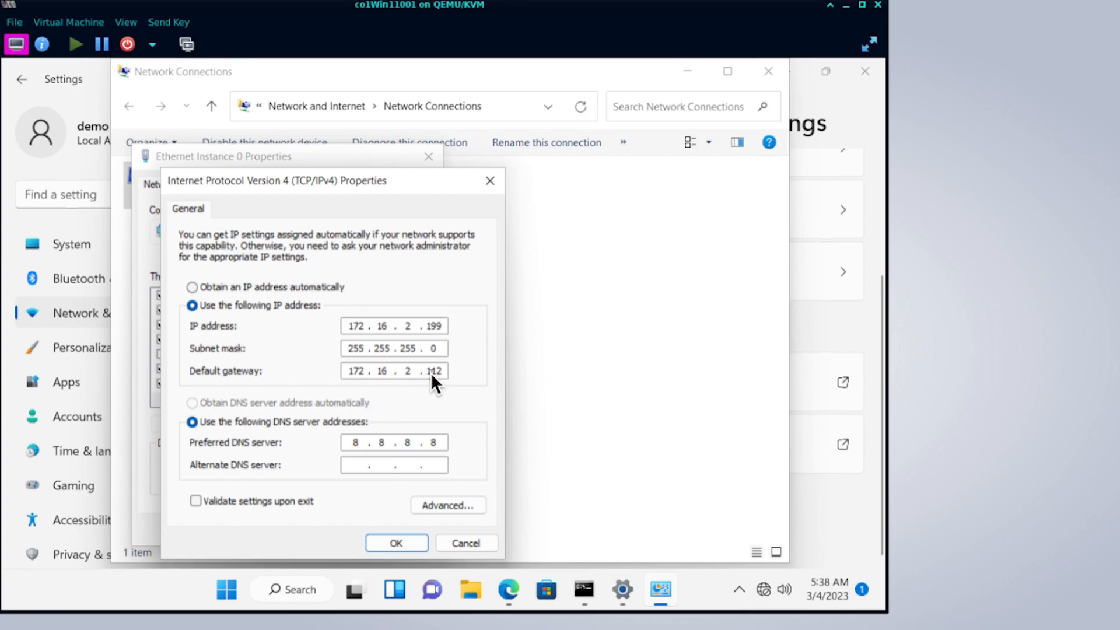
{"action": "type", "text": "2"}
{"action": "left_click", "coordinate": [410, 549]}
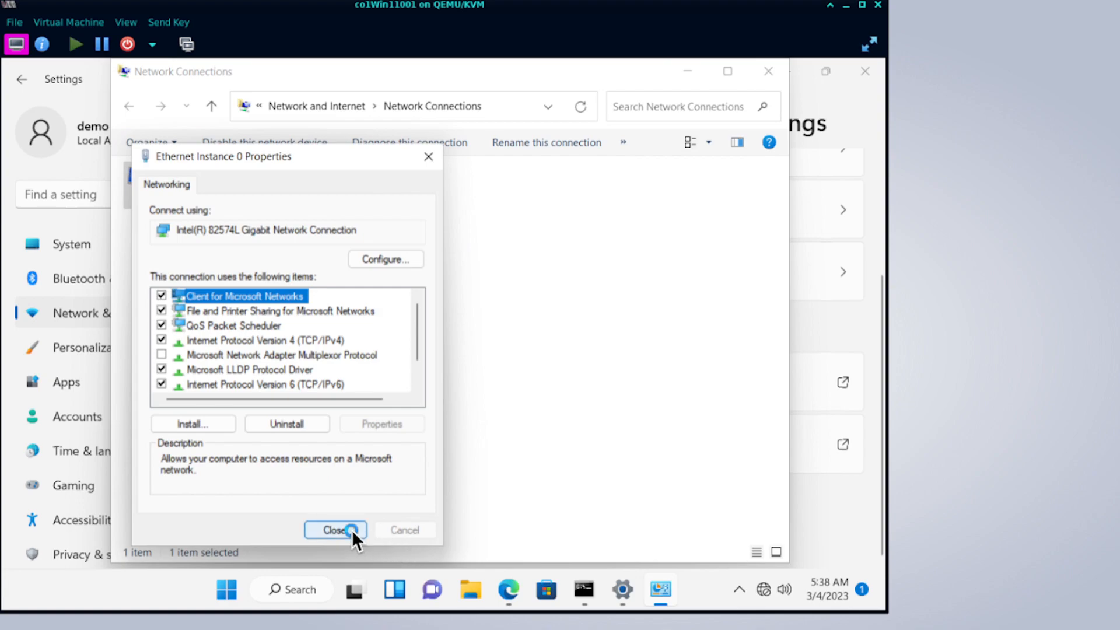
{"action": "left_click", "coordinate": [352, 530]}
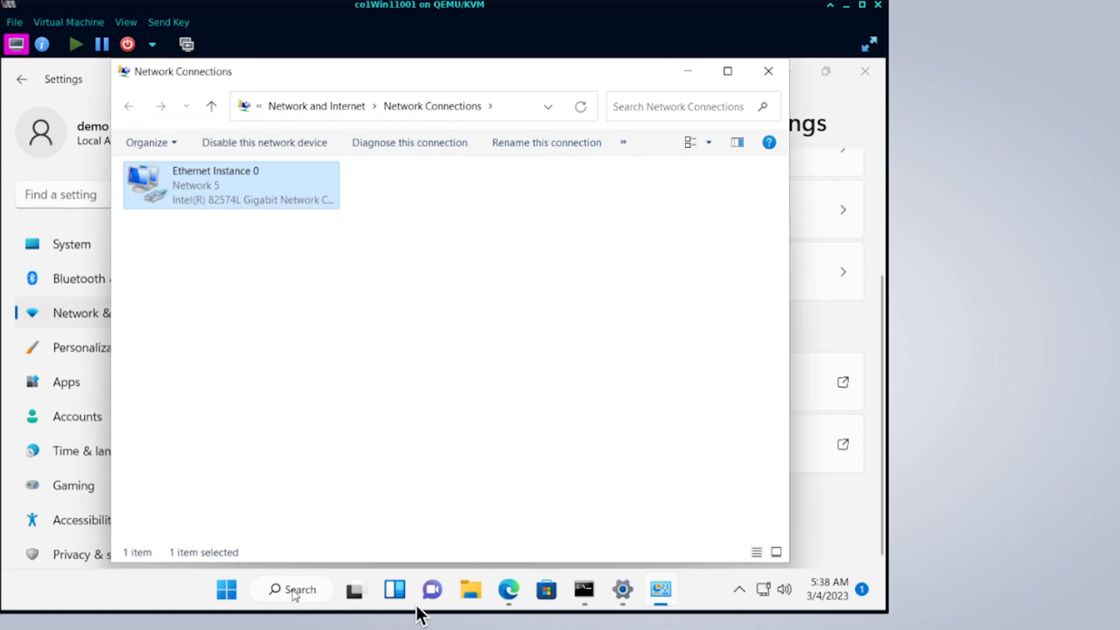
{"action": "left_click", "coordinate": [511, 589]}
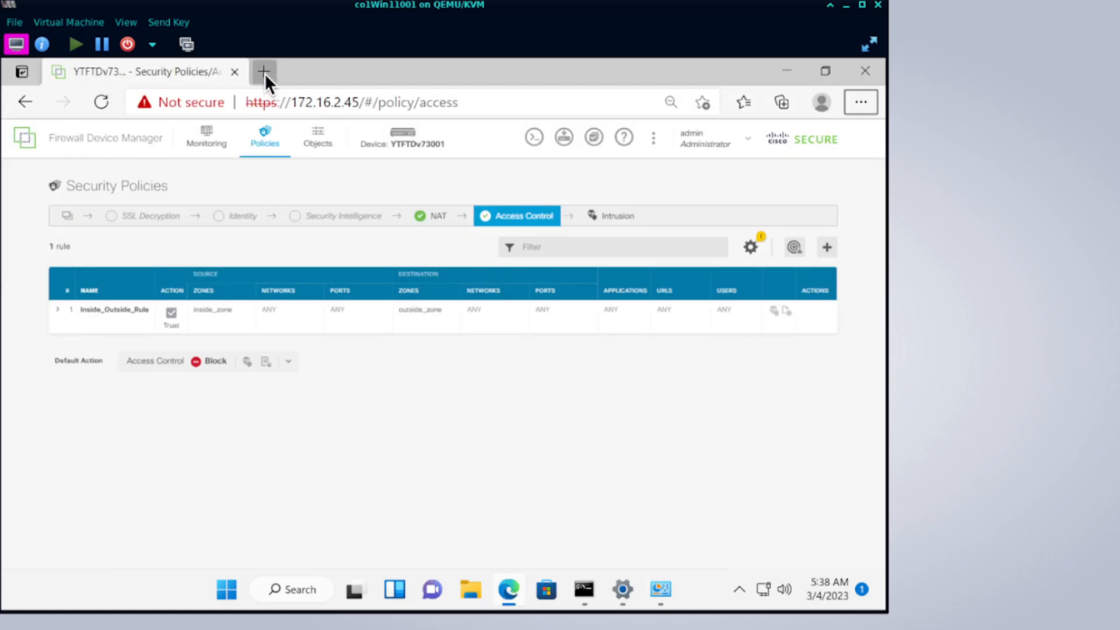
Load google.com in a new Edge tab, decline translation and accept all cookies.
{"action": "left_click", "coordinate": [264, 71]}
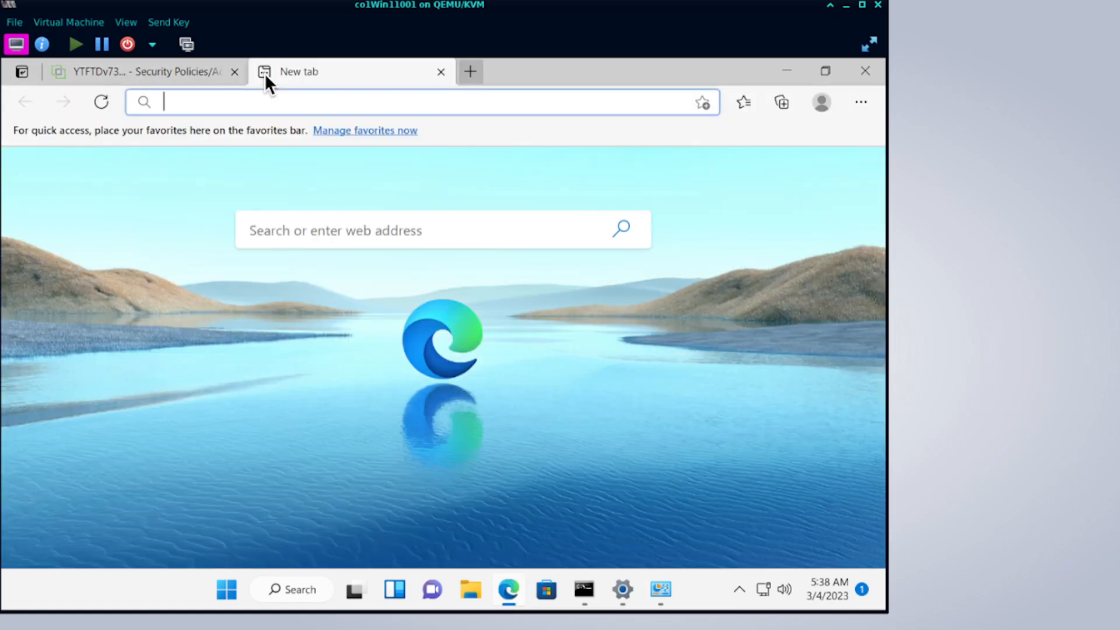
{"action": "type", "text": "google.com"}
{"action": "key", "text": "Return"}
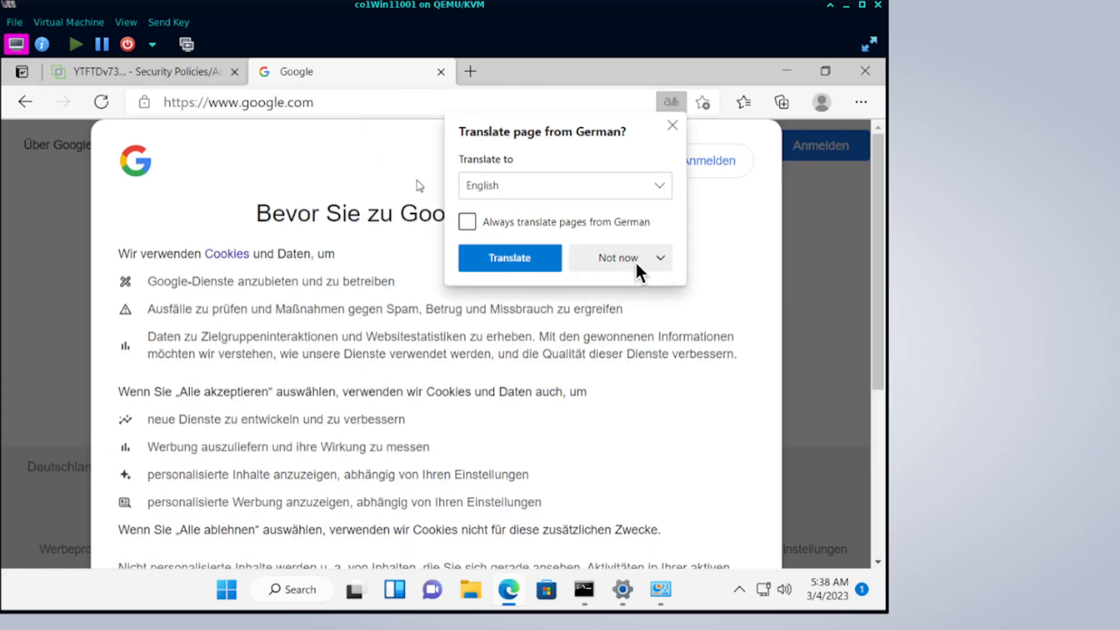
{"action": "left_click", "coordinate": [629, 259]}
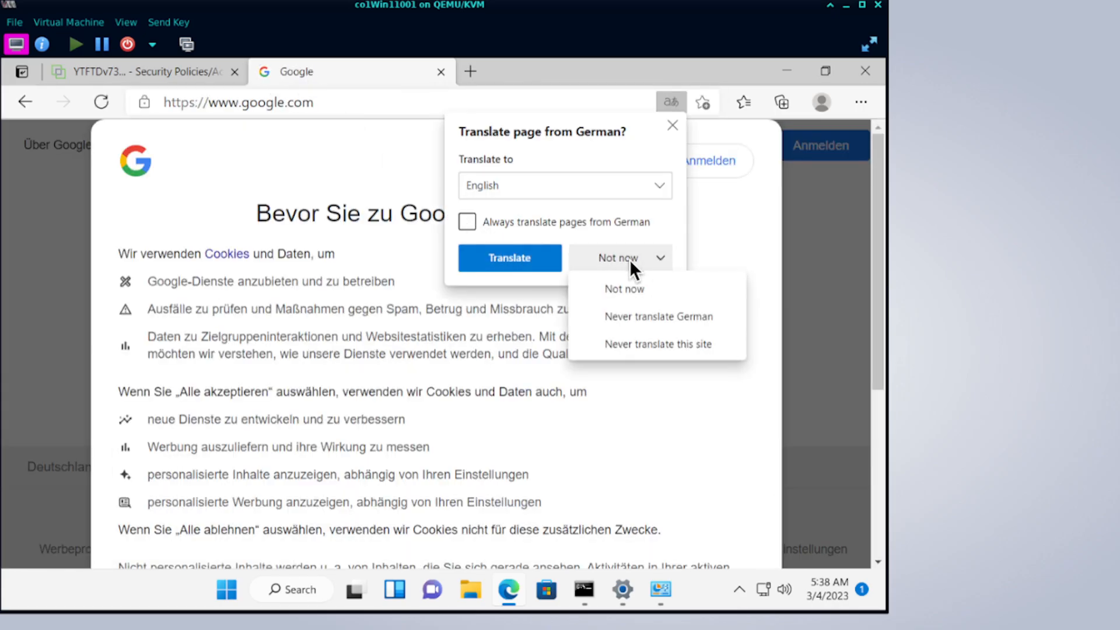
{"action": "left_click", "coordinate": [634, 294]}
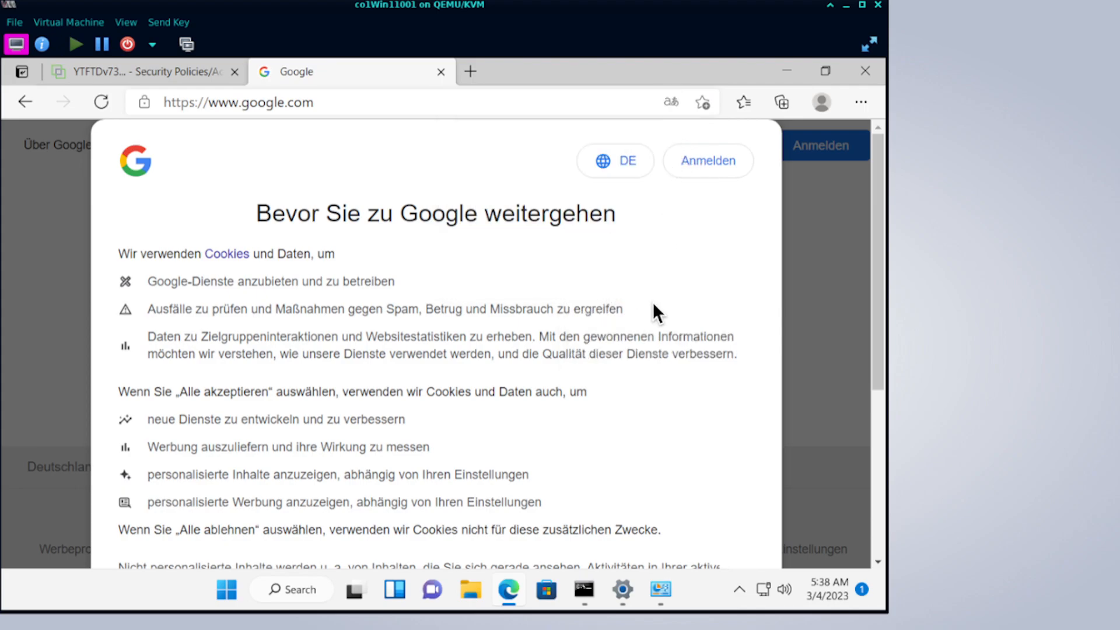
{"action": "scroll", "coordinate": [652, 302], "scroll_direction": "down", "scroll_amount": 5}
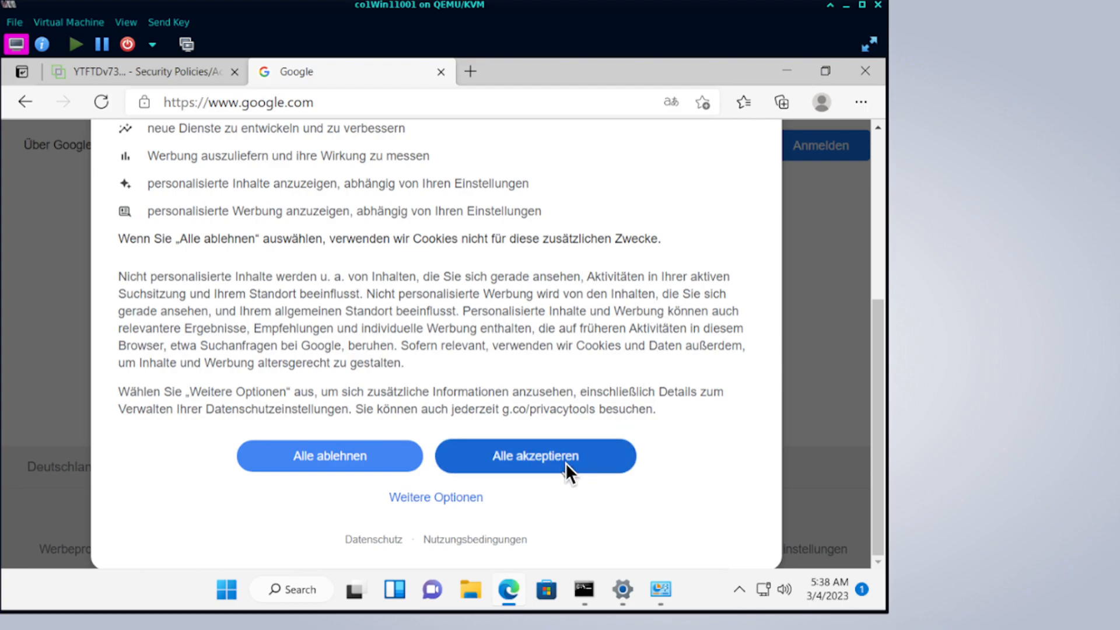
{"action": "left_click", "coordinate": [565, 464]}
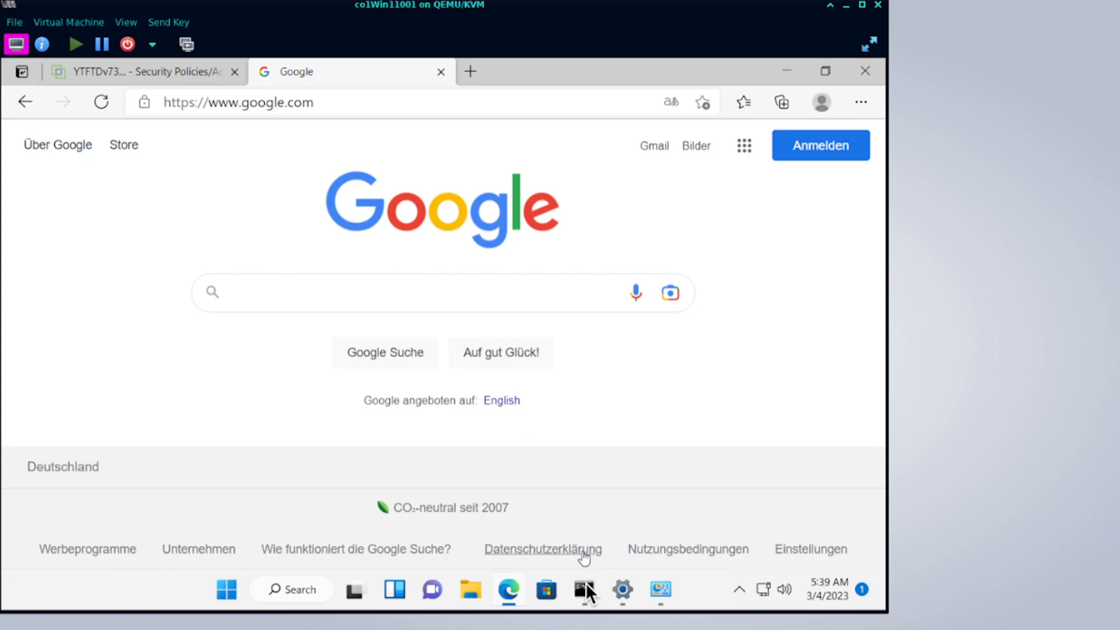
{"action": "mouse_move", "coordinate": [586, 583]}
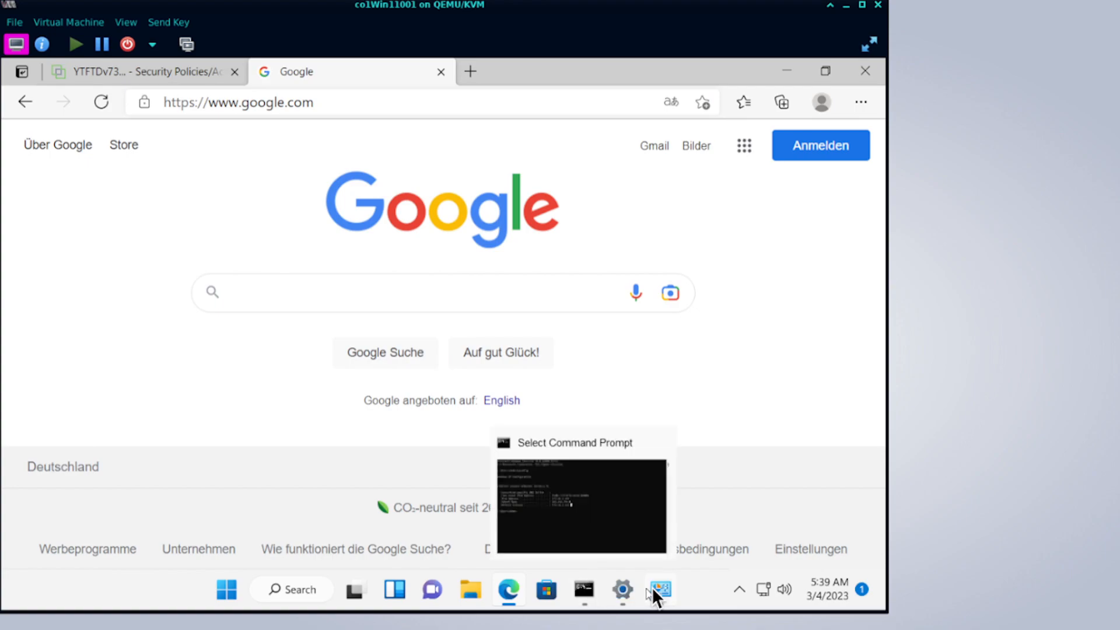
{"action": "mouse_move", "coordinate": [645, 590]}
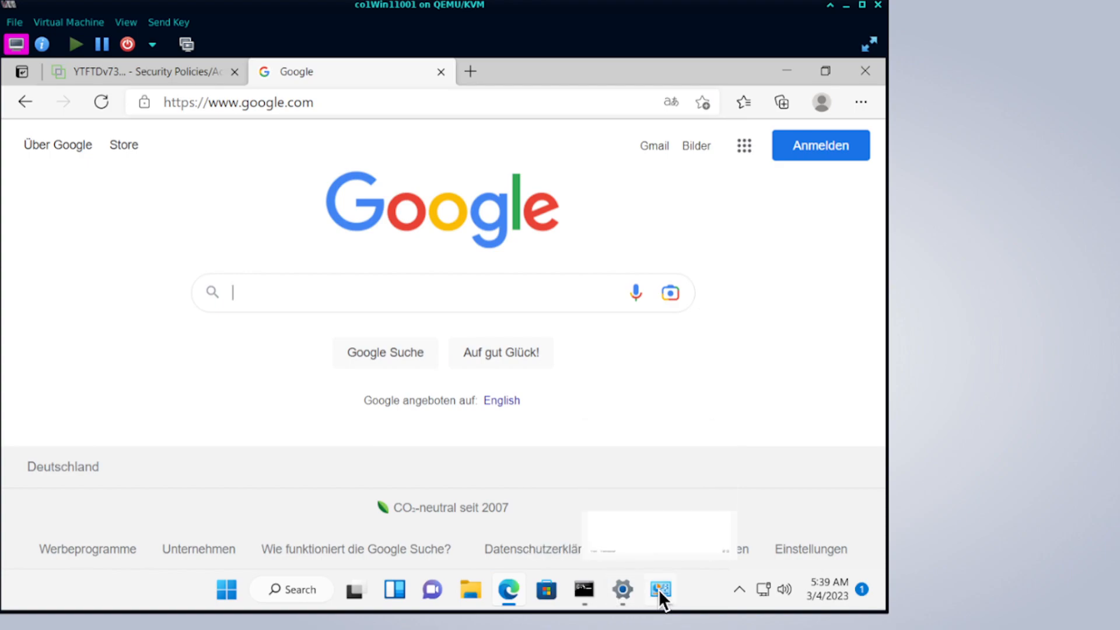
Set Ethernet Instance 0's IPv4 to obtain IP address and DNS servers automatically.
{"action": "left_click", "coordinate": [660, 588]}
{"action": "right_click", "coordinate": [233, 171]}
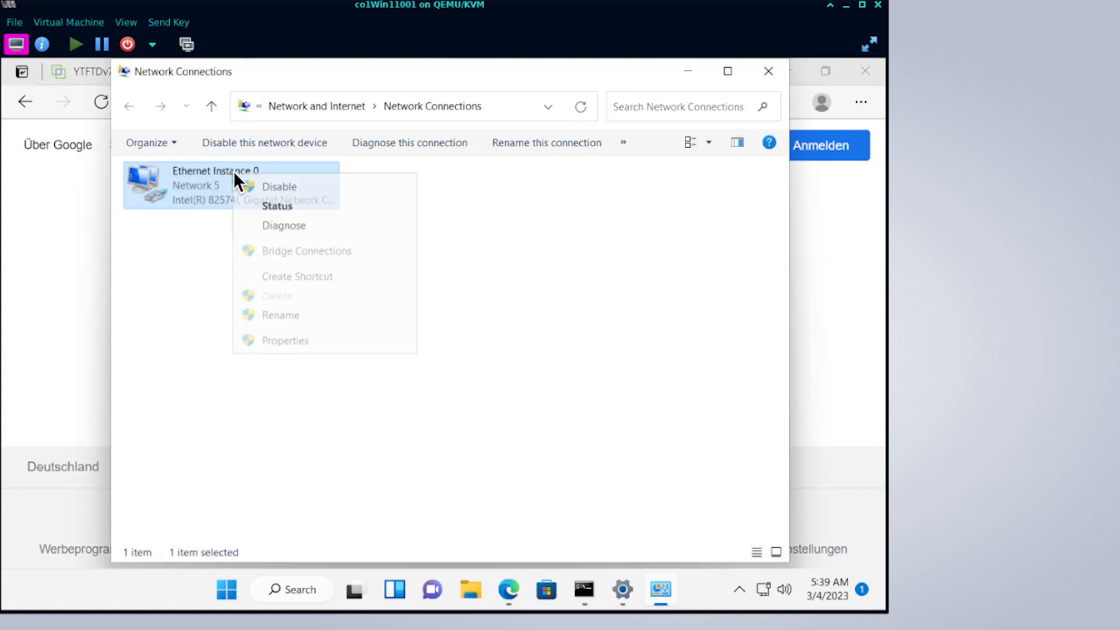
{"action": "left_click", "coordinate": [290, 340]}
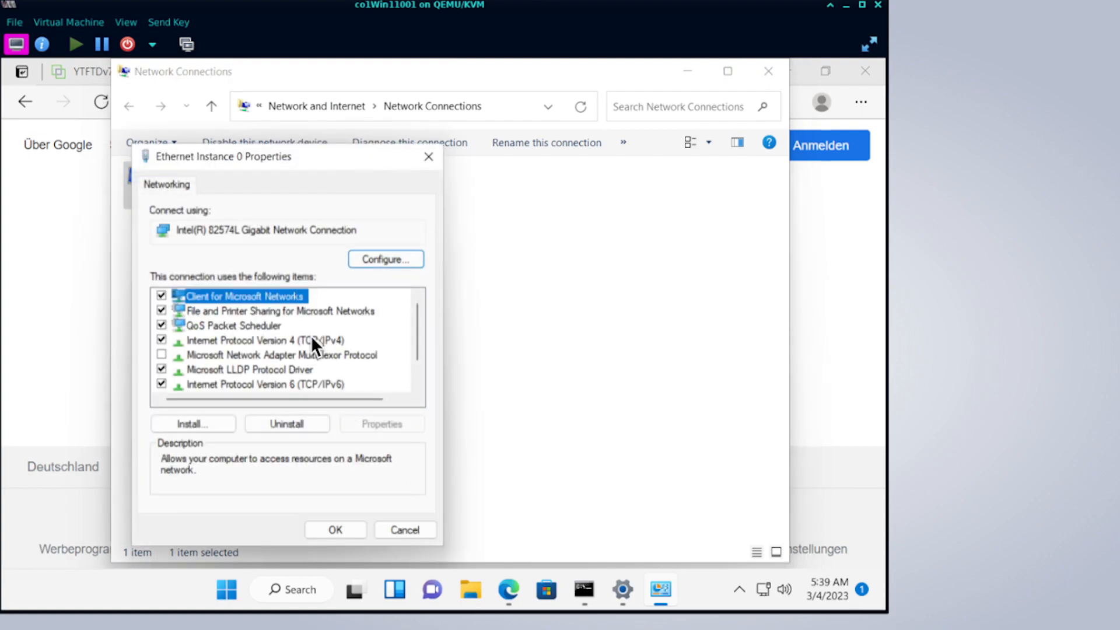
{"action": "double_click", "coordinate": [310, 335]}
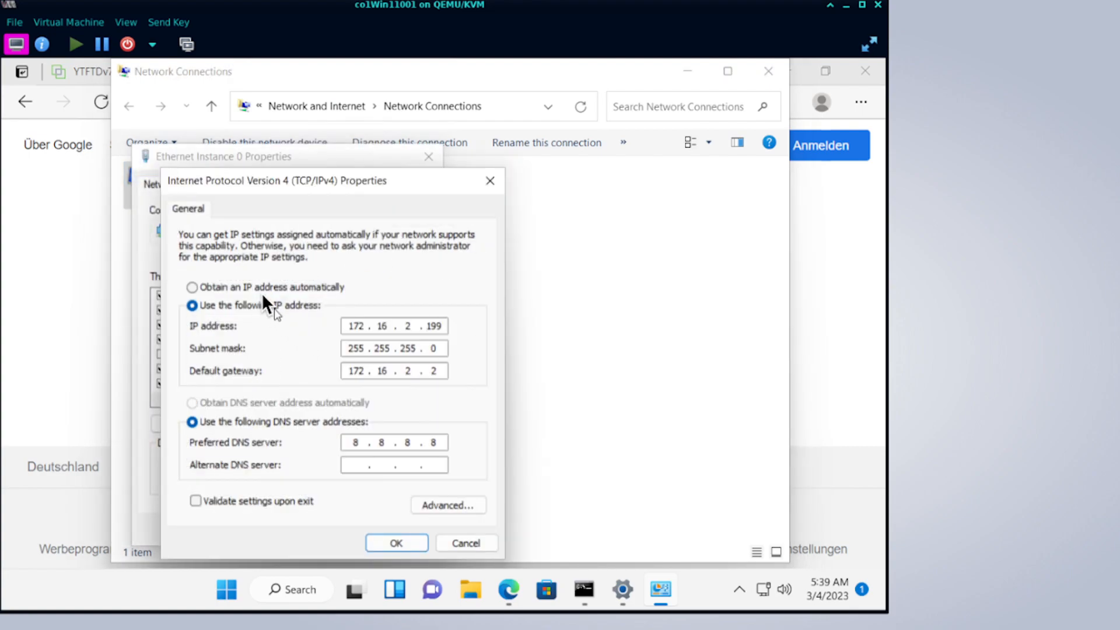
{"action": "left_click", "coordinate": [257, 287]}
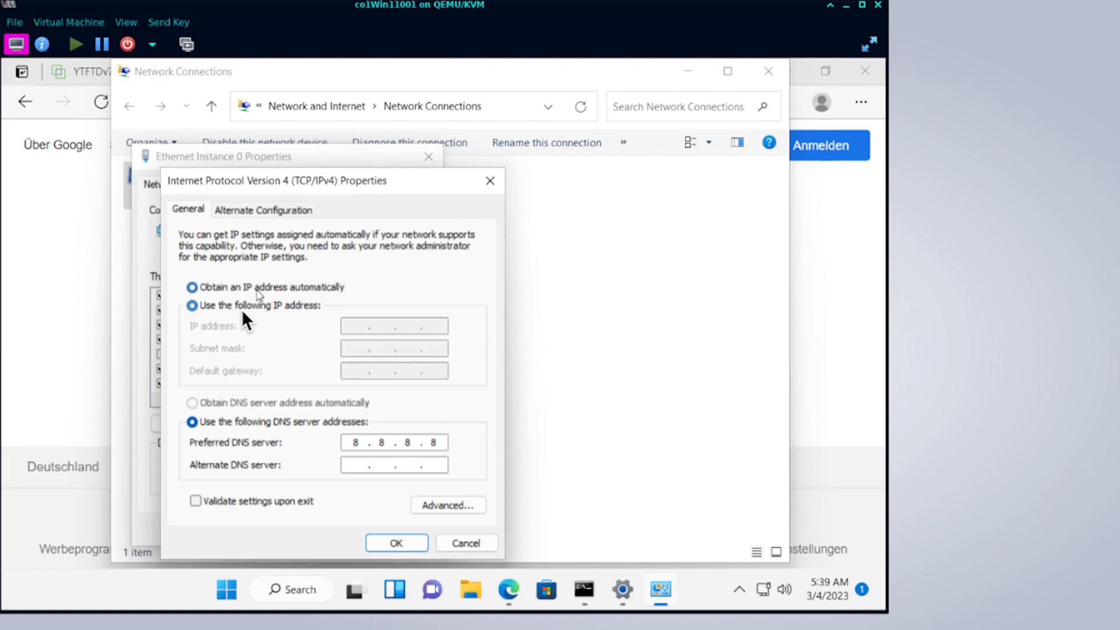
{"action": "left_click", "coordinate": [243, 396]}
{"action": "left_click", "coordinate": [402, 540]}
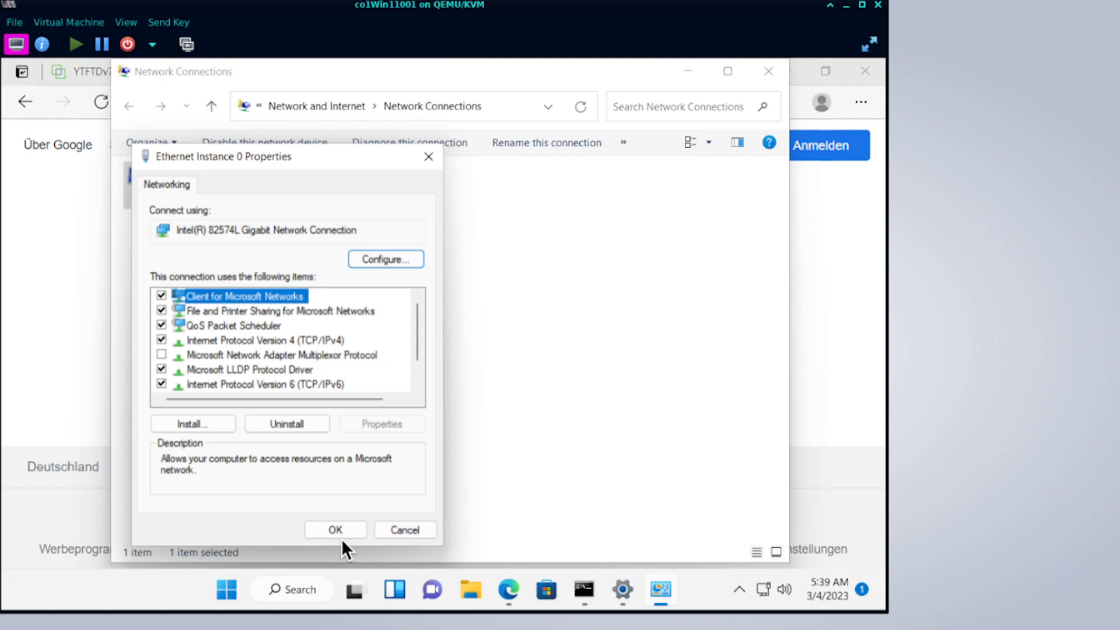
{"action": "left_click", "coordinate": [335, 530]}
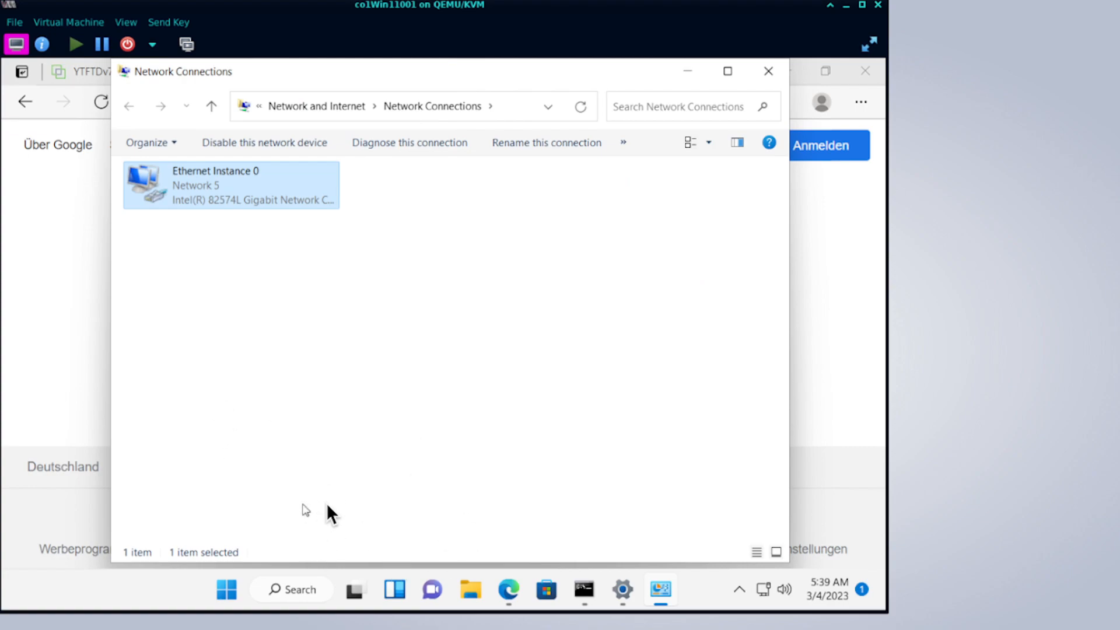
Run ipconfig and ipconfig /all to confirm the DHCP-assigned 172.16.2.200 address.
{"action": "left_click", "coordinate": [578, 591]}
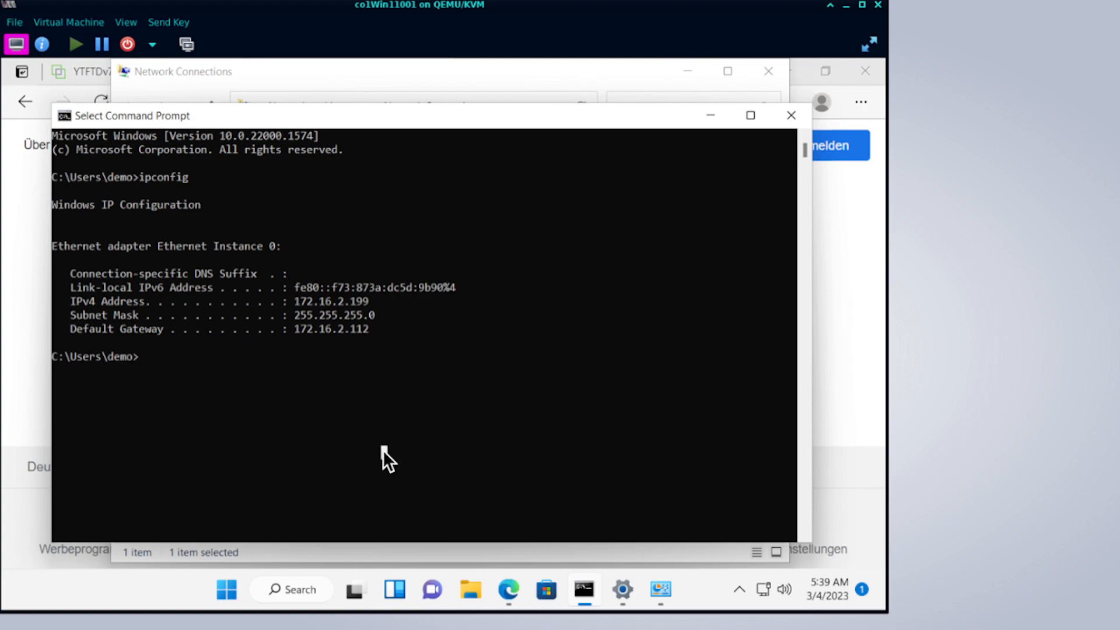
{"action": "type", "text": "ipconfg"}
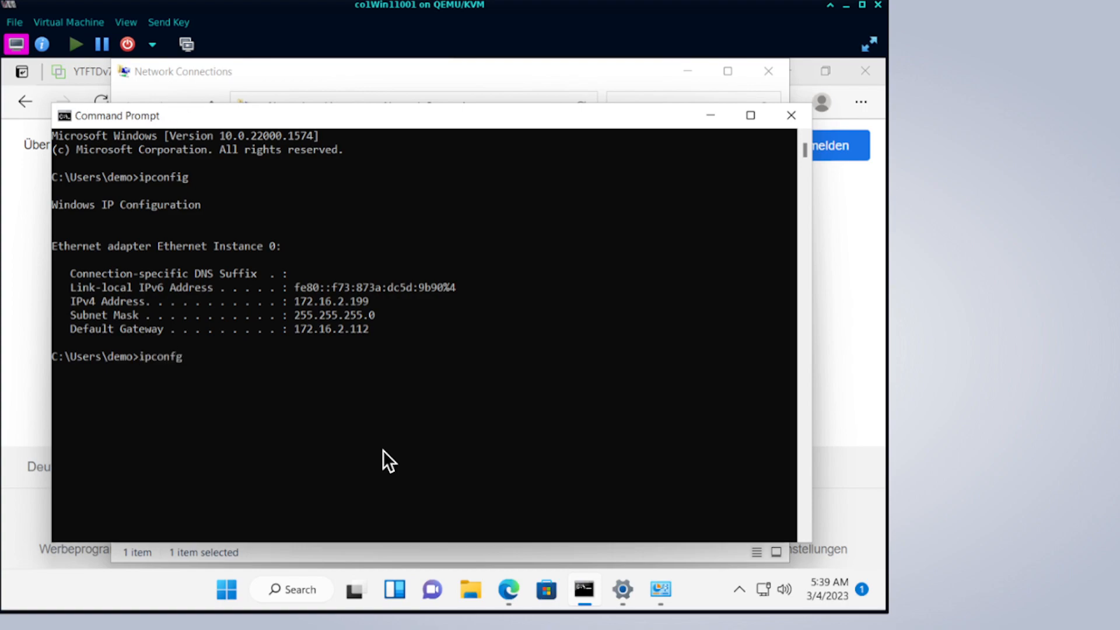
{"action": "key", "text": "BackSpace"}
{"action": "type", "text": "ig"}
{"action": "key", "text": "Return"}
{"action": "type", "text": "ipconfig"}
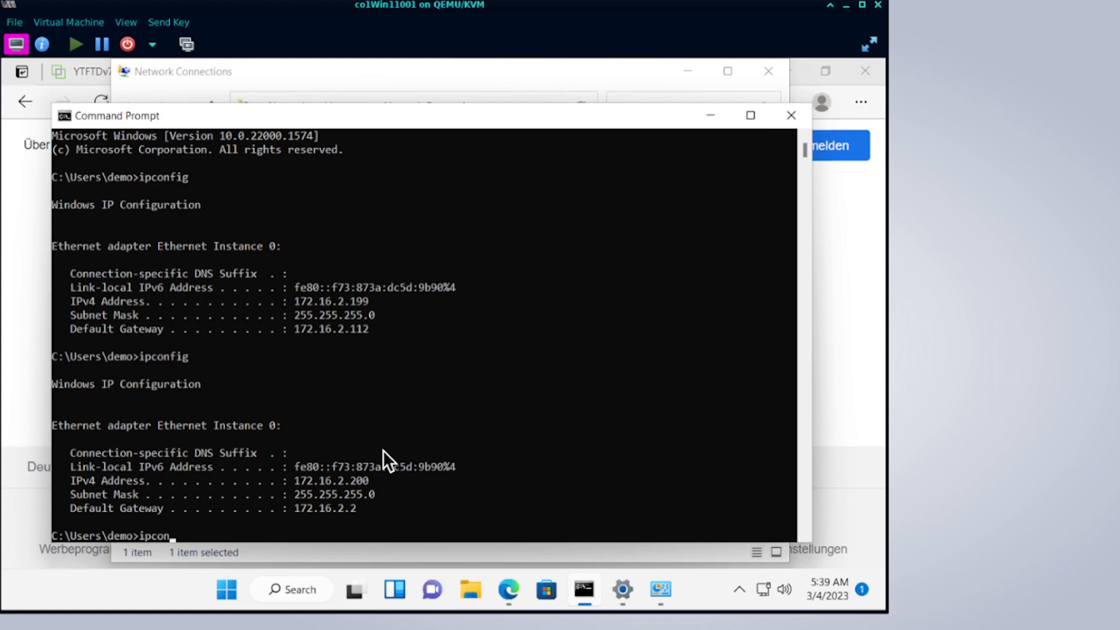
{"action": "key", "text": "BackSpace"}
{"action": "key", "text": "BackSpace"}
{"action": "key", "text": "BackSpace"}
{"action": "key", "text": "BackSpace"}
{"action": "key", "text": "BackSpace"}
{"action": "key", "text": "BackSpace"}
{"action": "key", "text": "BackSpace"}
{"action": "key", "text": "BackSpace"}
{"action": "type", "text": "ipconfig /all"}
{"action": "key", "text": "Return"}
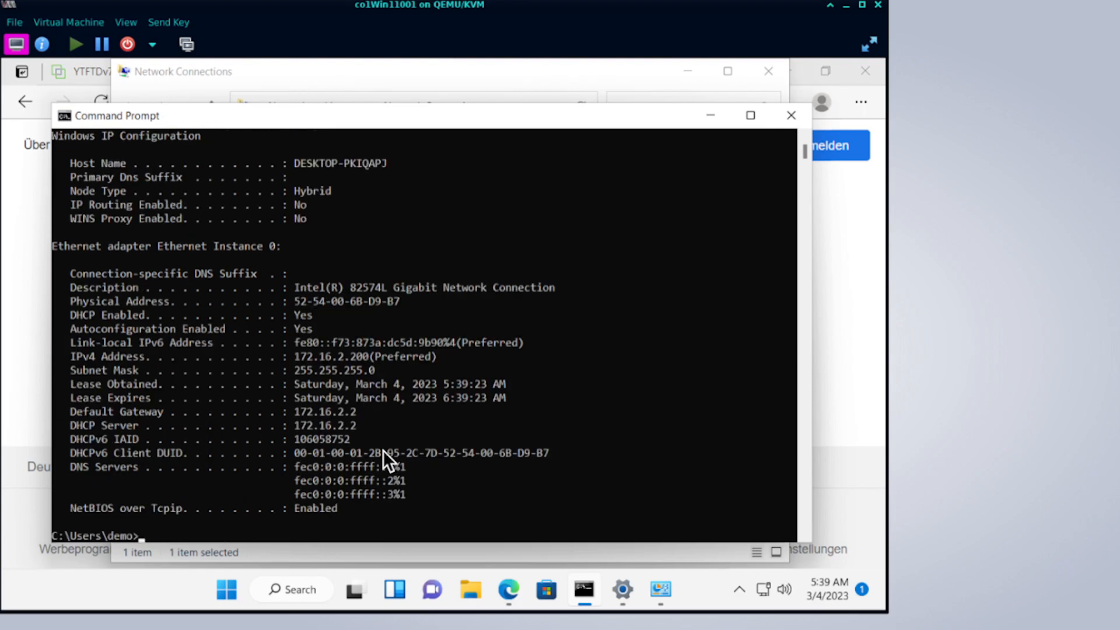
{"action": "double_click", "coordinate": [393, 466]}
{"action": "left_click", "coordinate": [393, 466]}
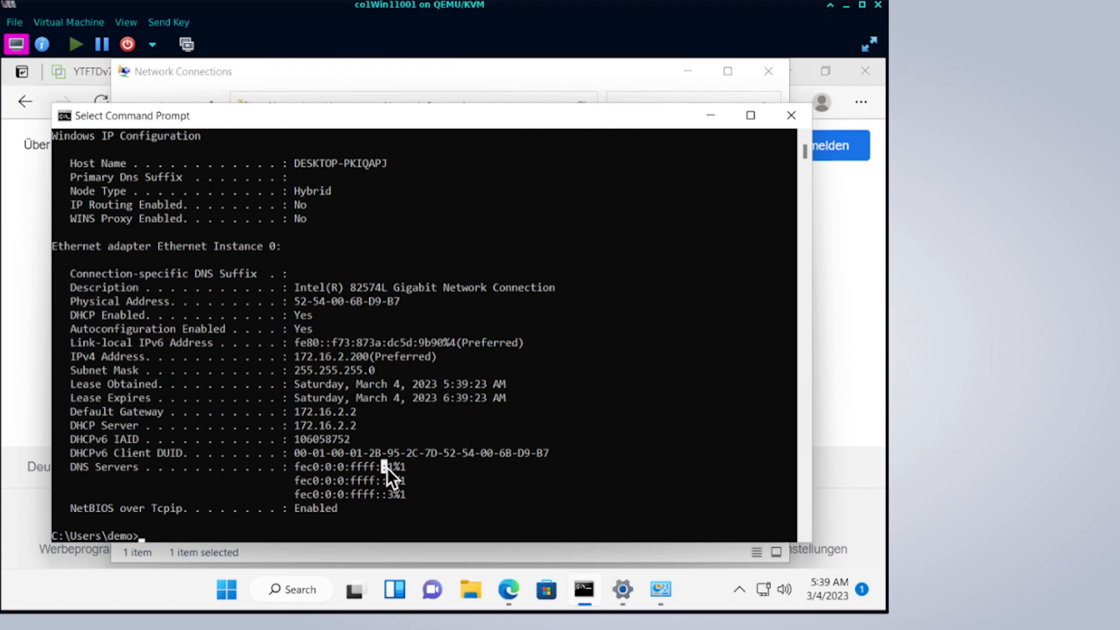
{"action": "type", "text": "pin"}
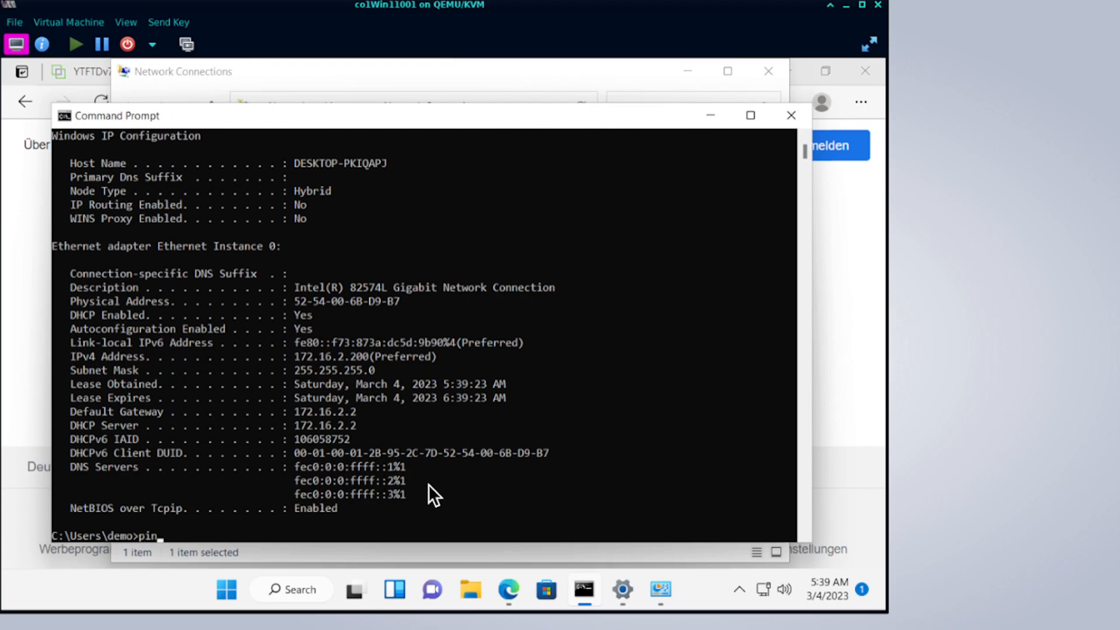
{"action": "type", "text": "g www.cisco.com"}
{"action": "key", "text": "Return"}
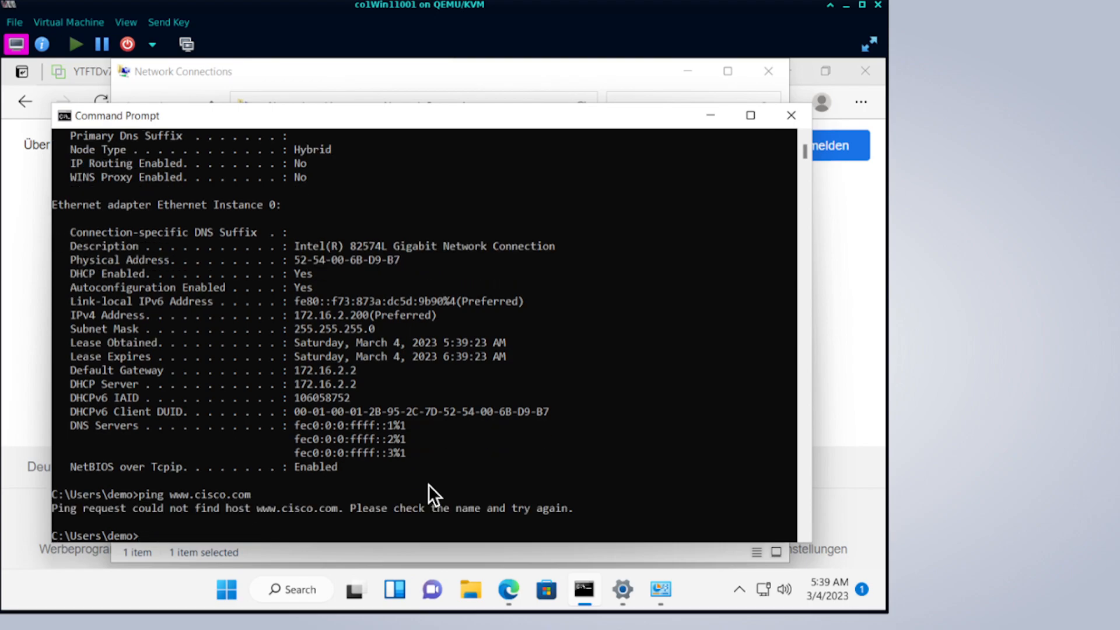
Open Ethernet Instance 0's IPv4 properties from Network Connections.
{"action": "left_click", "coordinate": [613, 592]}
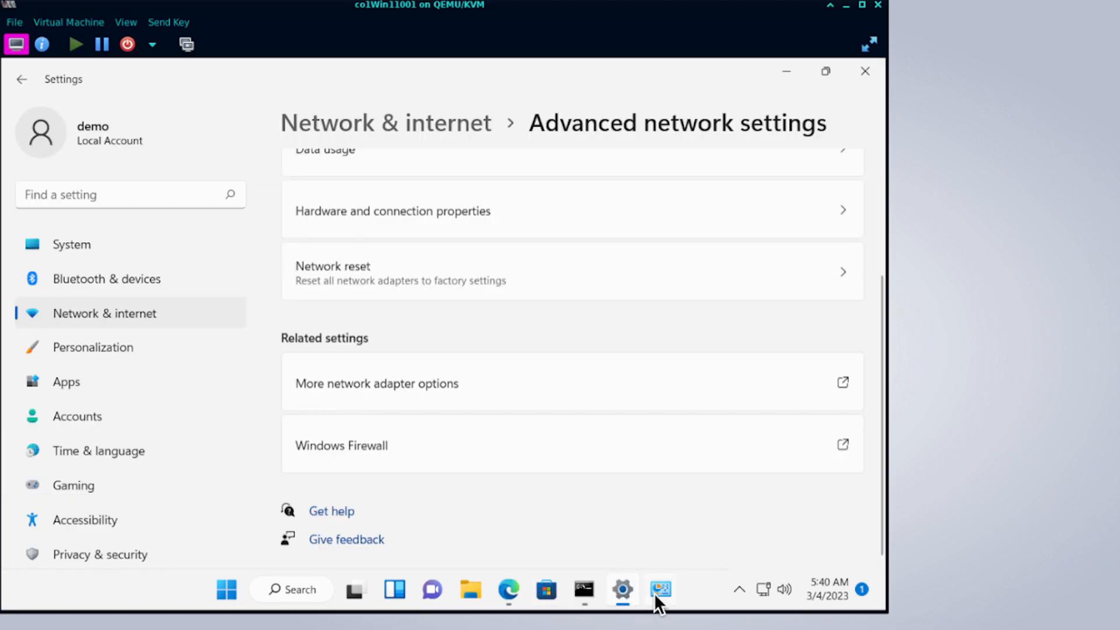
{"action": "left_click", "coordinate": [653, 592]}
{"action": "right_click", "coordinate": [286, 187]}
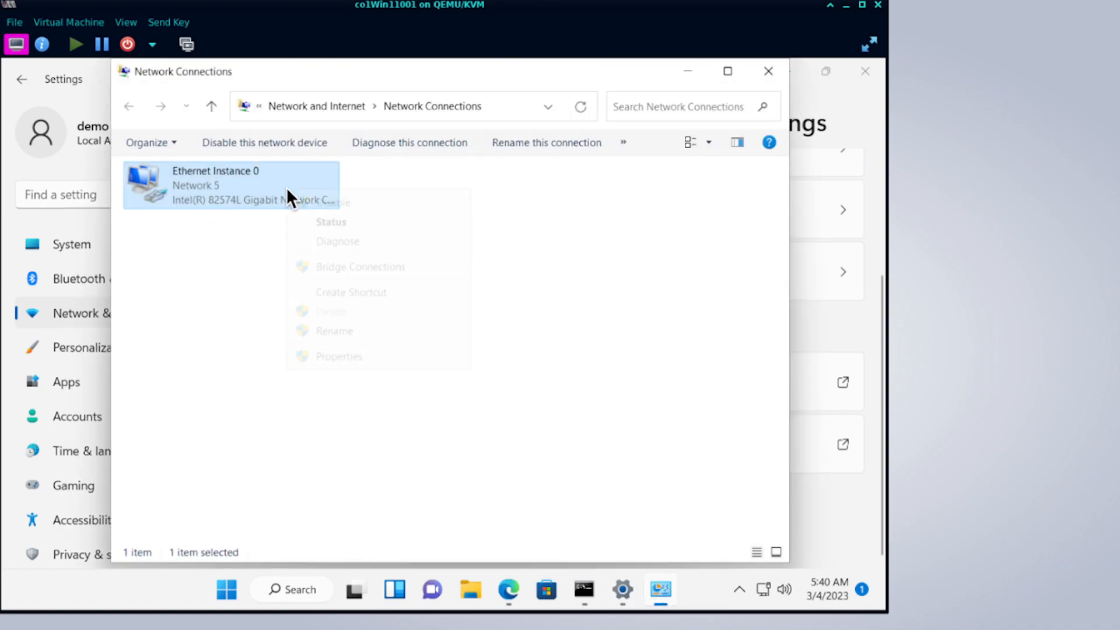
{"action": "left_click", "coordinate": [356, 363]}
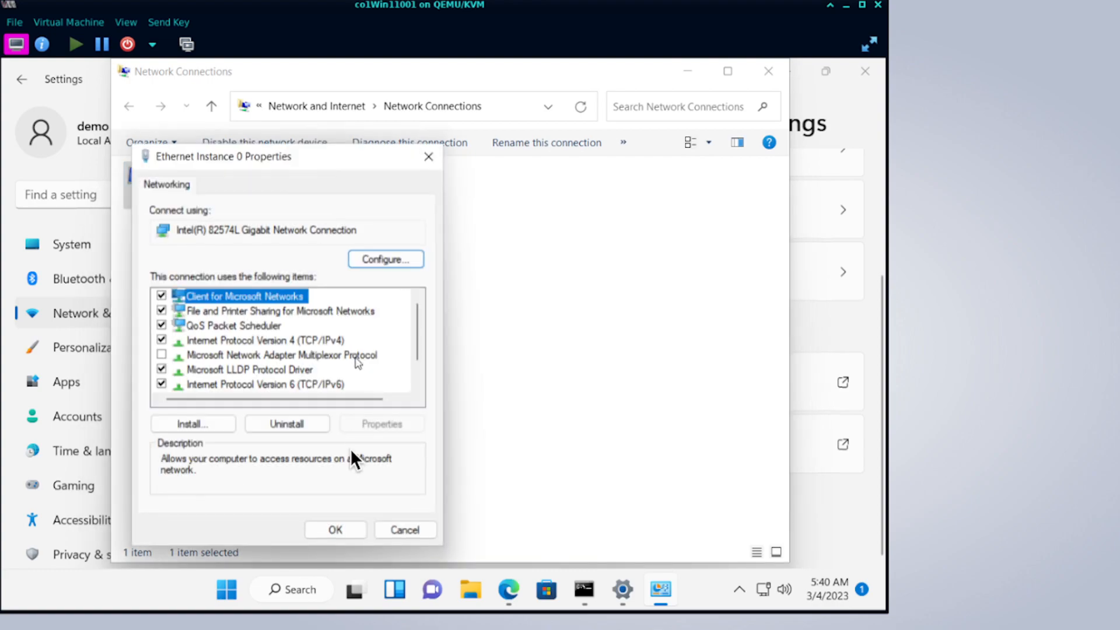
{"action": "double_click", "coordinate": [308, 340]}
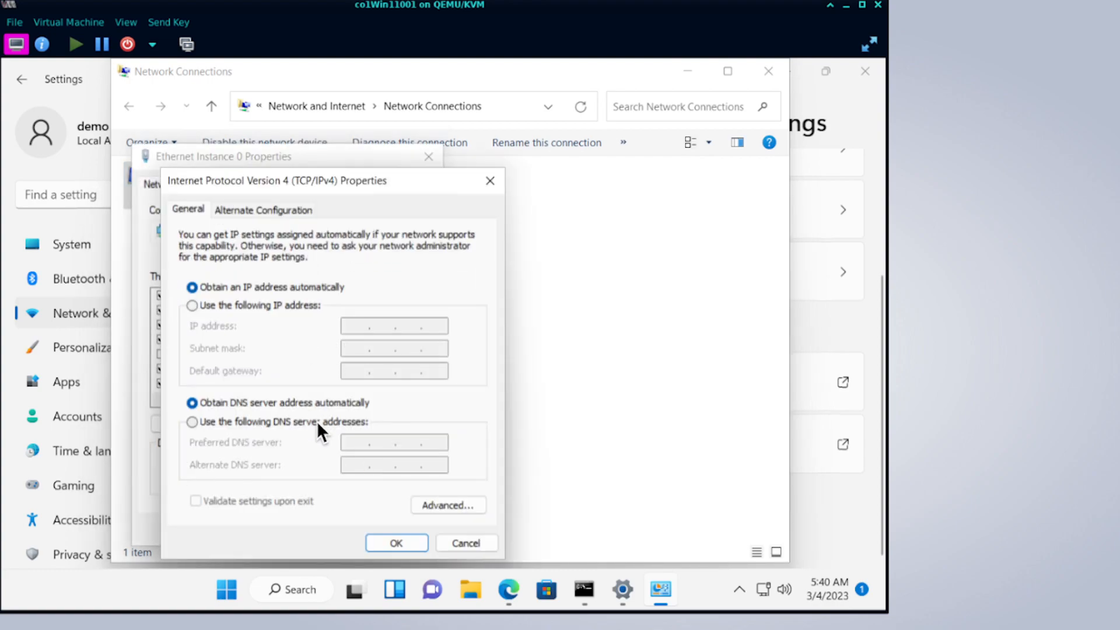
Set DNS servers 208.67.222.222 and 208.67.220.220 and save both dialogs.
{"action": "left_click", "coordinate": [317, 421]}
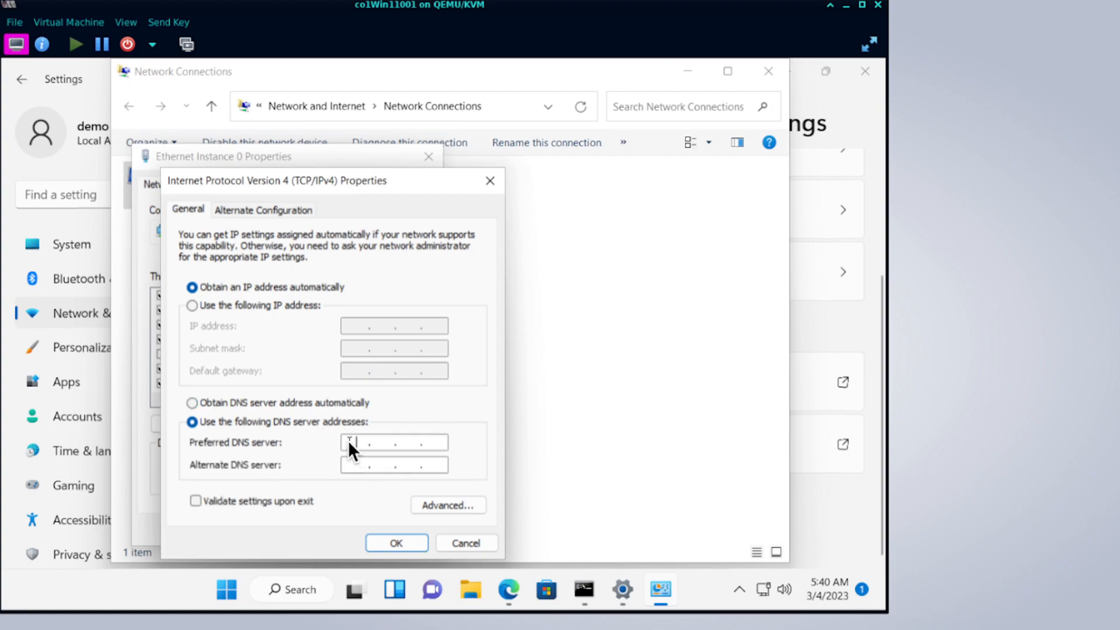
{"action": "type", "text": "208 . 67 . 222 . 222"}
{"action": "left_click", "coordinate": [350, 461]}
{"action": "type", "text": "208 . 67 . 220 . 220"}
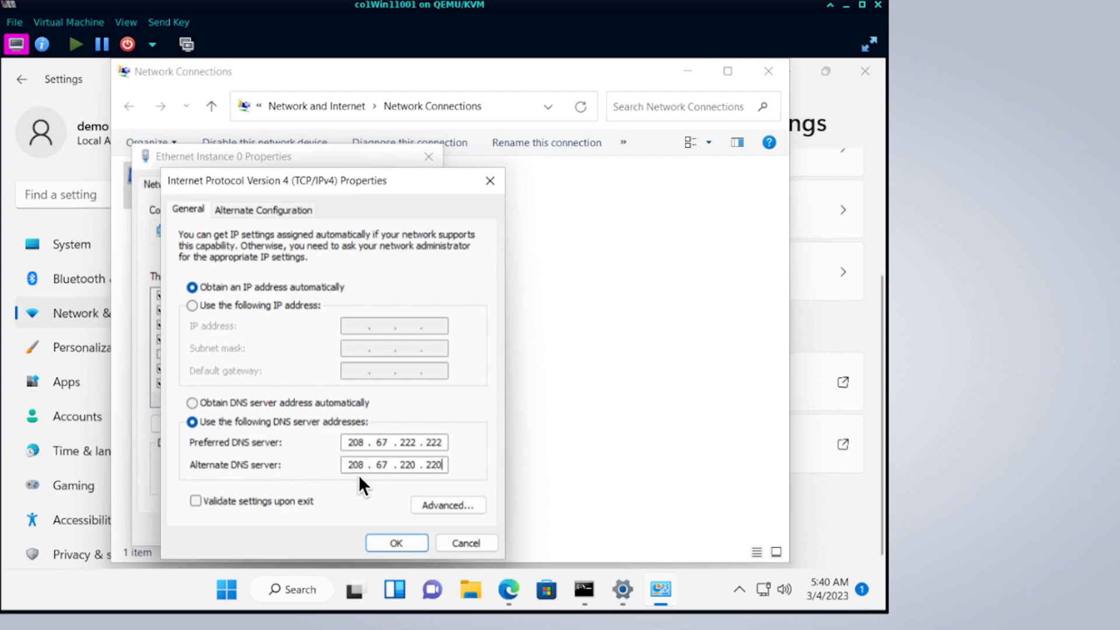
{"action": "left_click", "coordinate": [387, 536]}
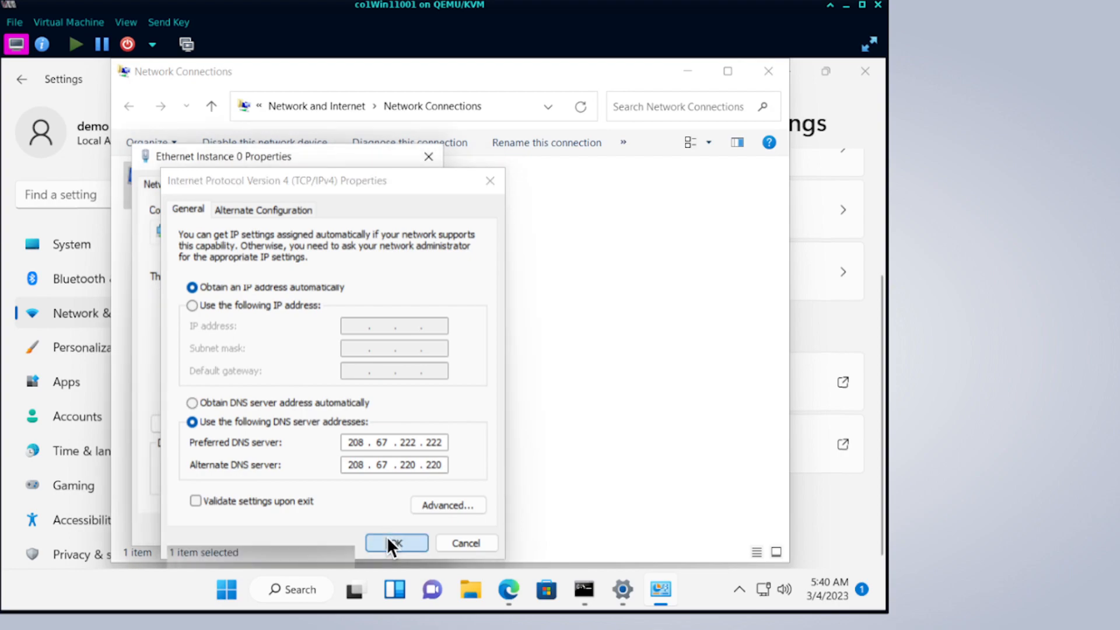
{"action": "left_click", "coordinate": [345, 530]}
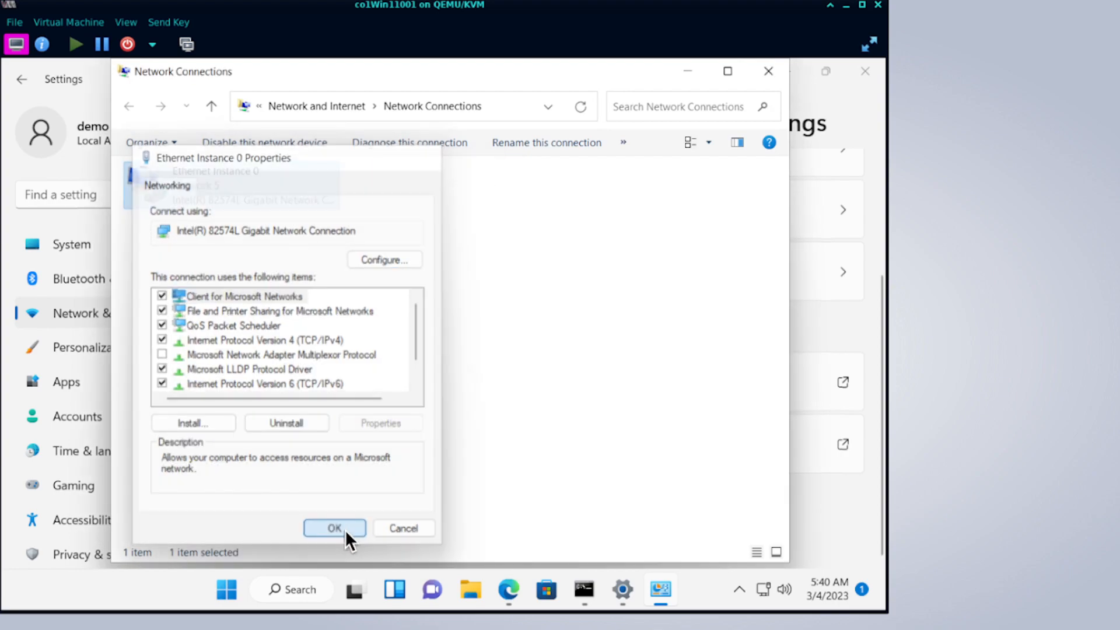
{"action": "left_click", "coordinate": [584, 591]}
{"action": "left_click", "coordinate": [388, 382]}
{"action": "key", "text": "Up"}
{"action": "key", "text": "Return"}
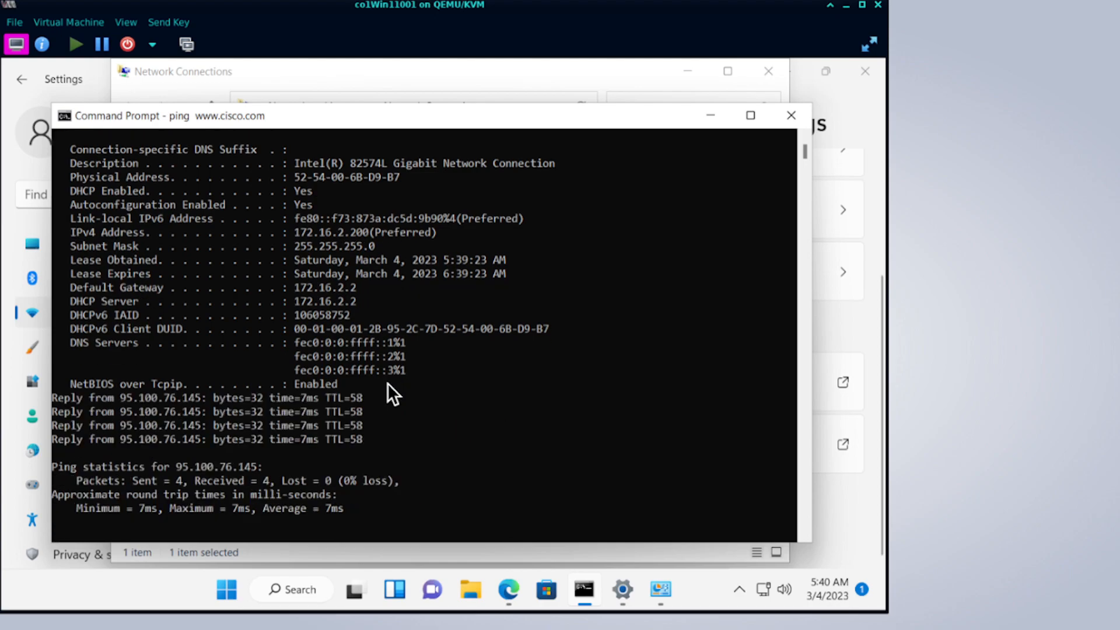
{"action": "key", "text": "Return"}
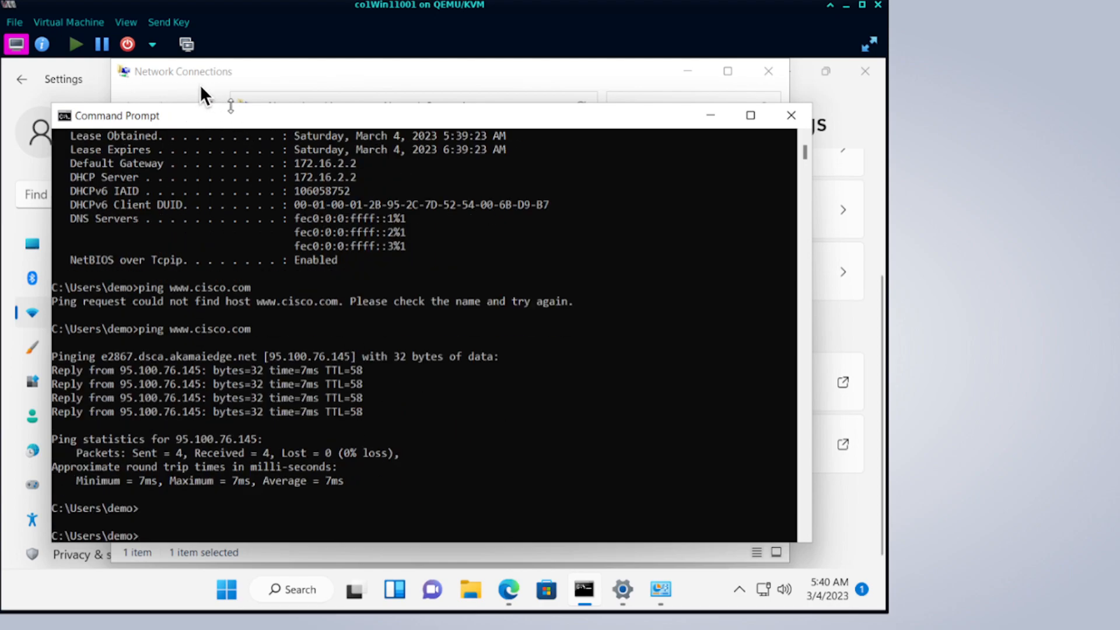
{"action": "left_click", "coordinate": [507, 592]}
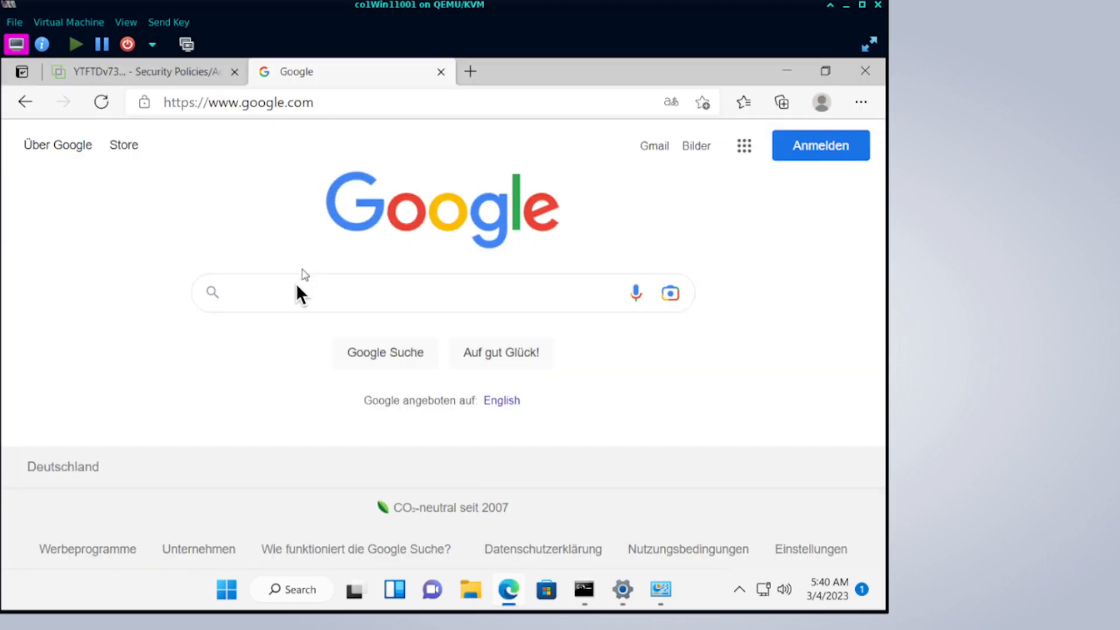
Search Google for 'ftdv'.
{"action": "left_click", "coordinate": [296, 285]}
{"action": "type", "text": "f"}
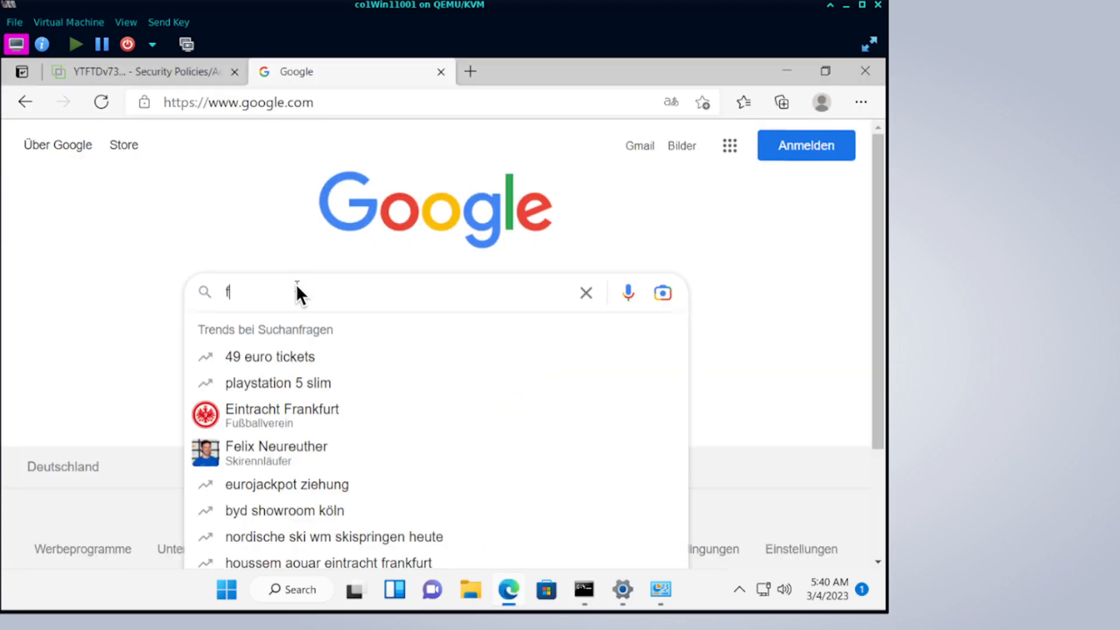
{"action": "type", "text": "tdv"}
{"action": "key", "text": "Return"}
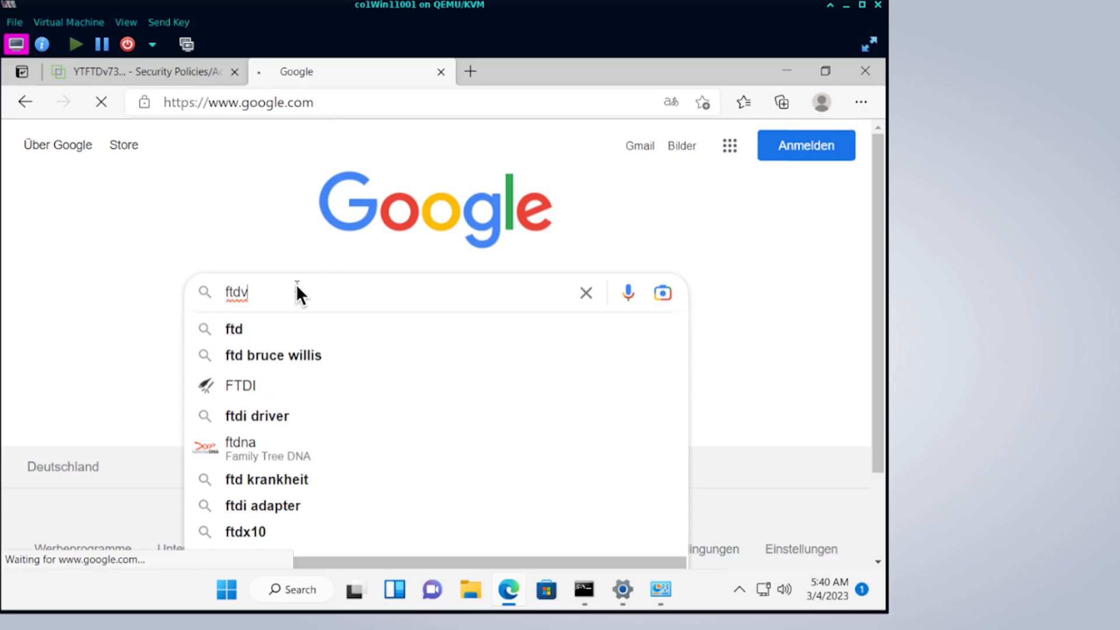
Enter 'chatgpt' in the address bar to get Bing results for it.
{"action": "left_click", "coordinate": [271, 102]}
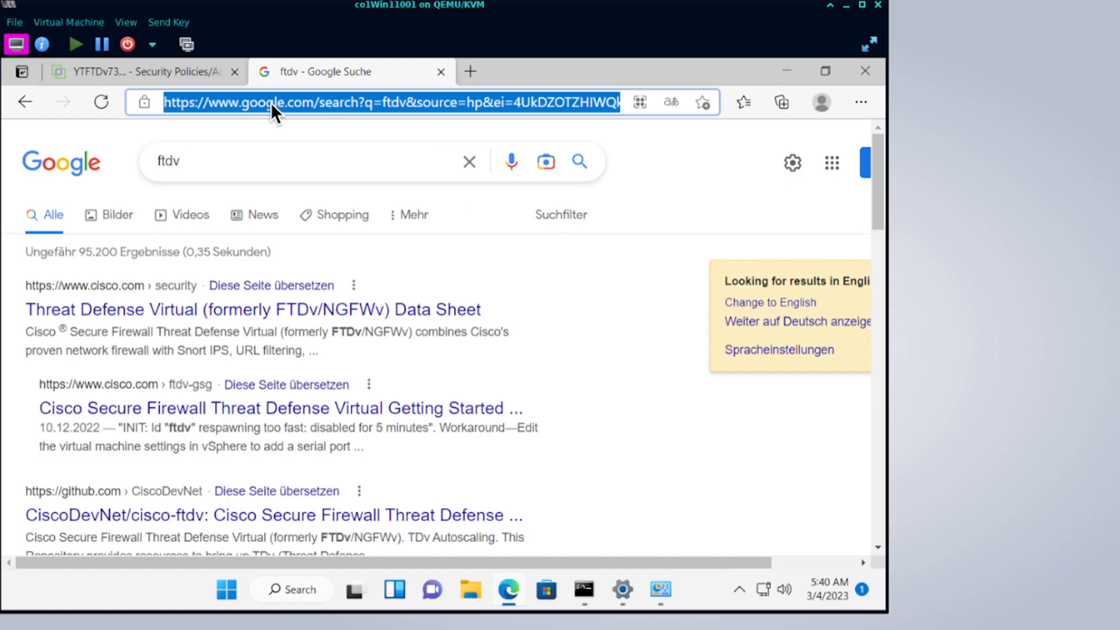
{"action": "type", "text": "chat"}
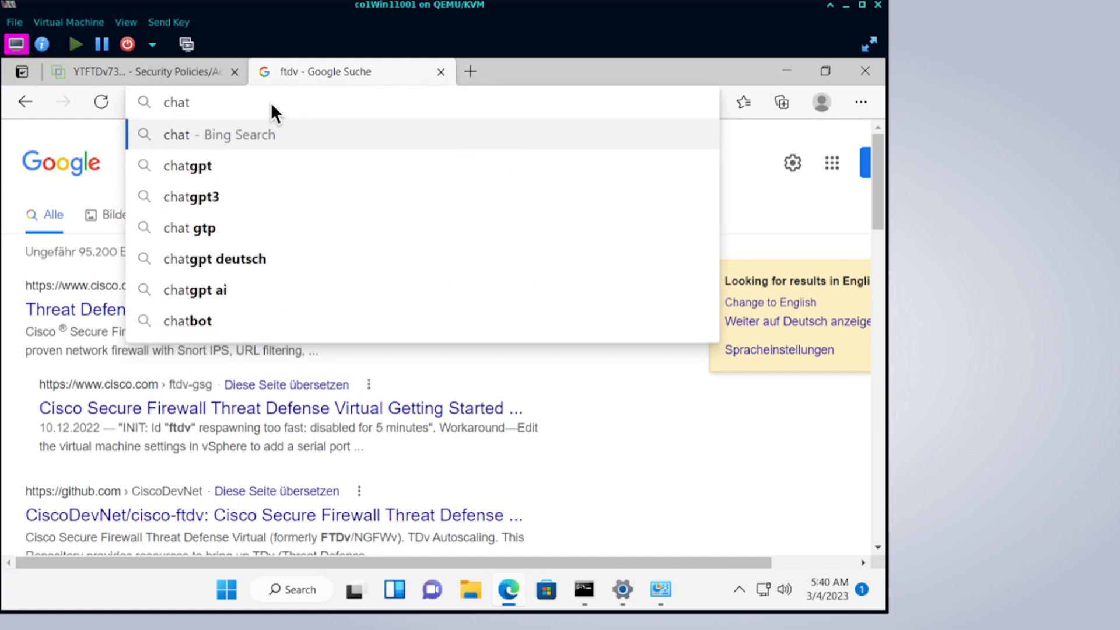
{"action": "key", "text": "BackSpace"}
{"action": "key", "text": "BackSpace"}
{"action": "key", "text": "BackSpace"}
{"action": "key", "text": "BackSpace"}
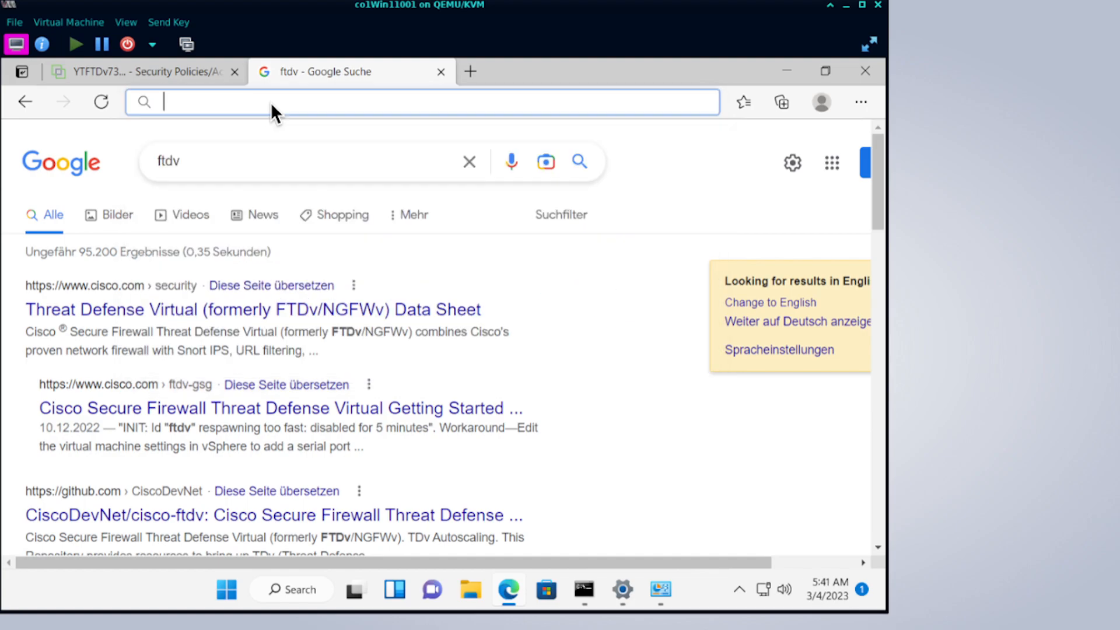
{"action": "type", "text": "cha"}
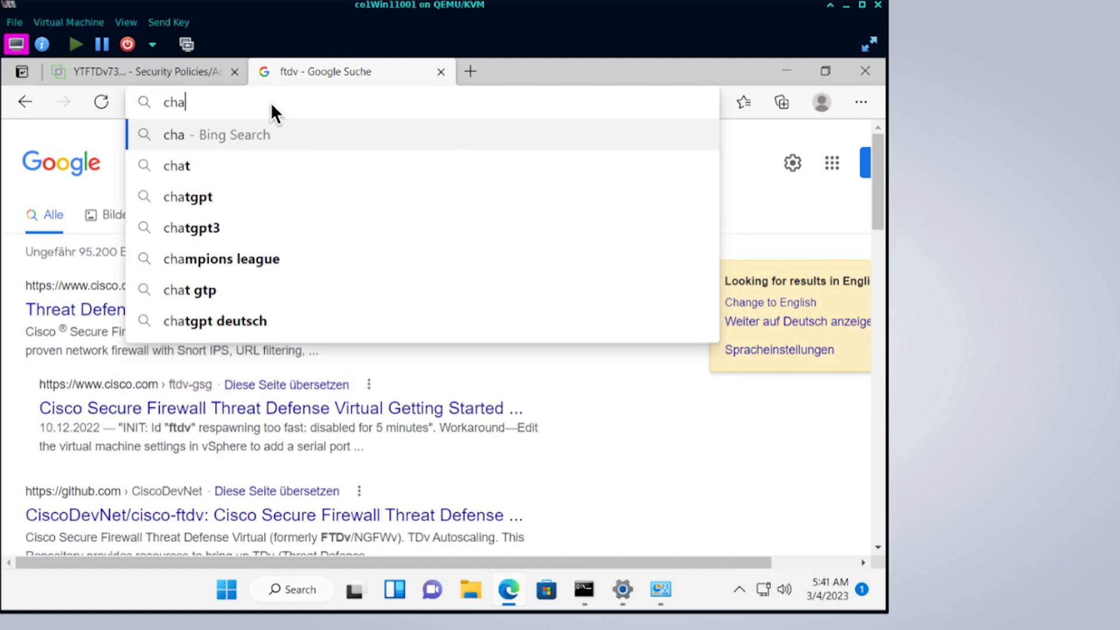
{"action": "type", "text": "tgpt"}
{"action": "key", "text": "Return"}
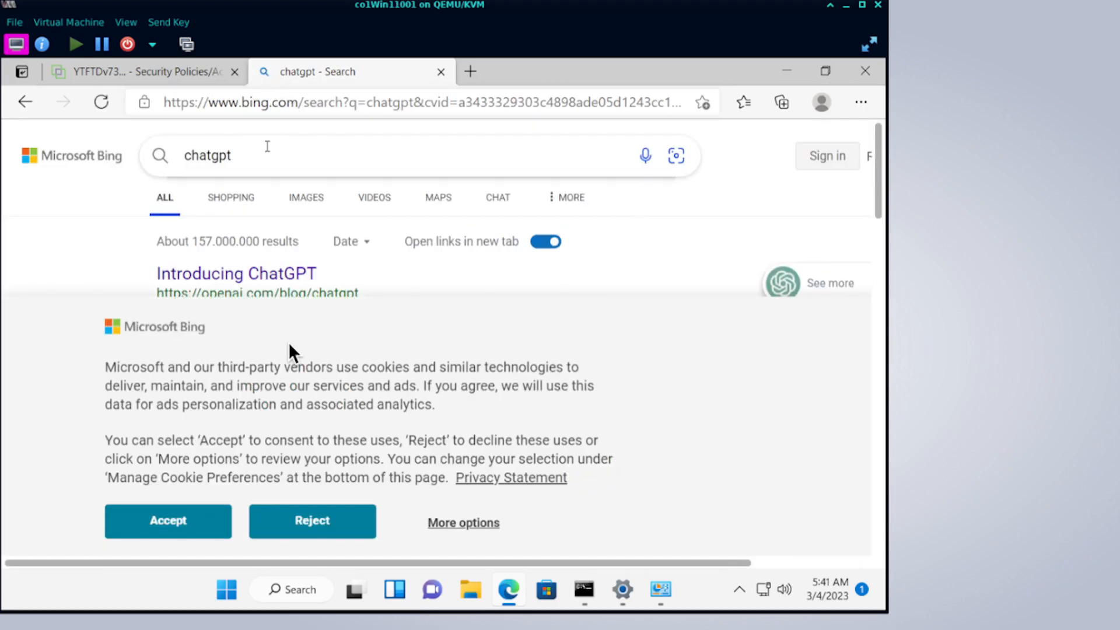
Accept cookies, open the ChatGPT result past the Cloudflare check, then return to the Security Policies tab.
{"action": "left_click", "coordinate": [158, 532]}
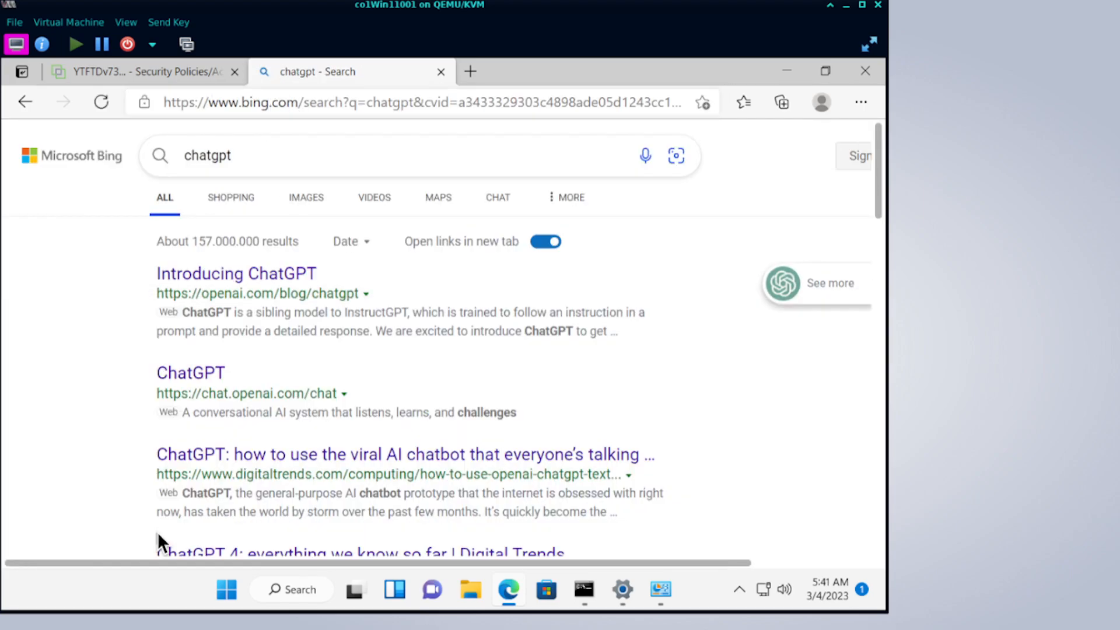
{"action": "left_click", "coordinate": [183, 380]}
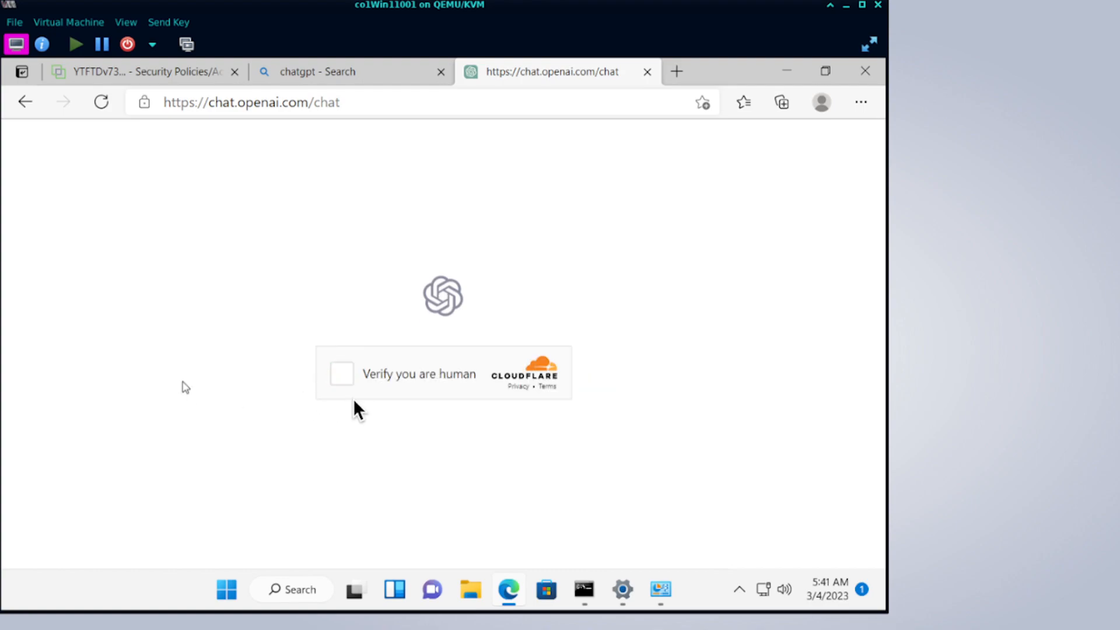
{"action": "left_click", "coordinate": [335, 377]}
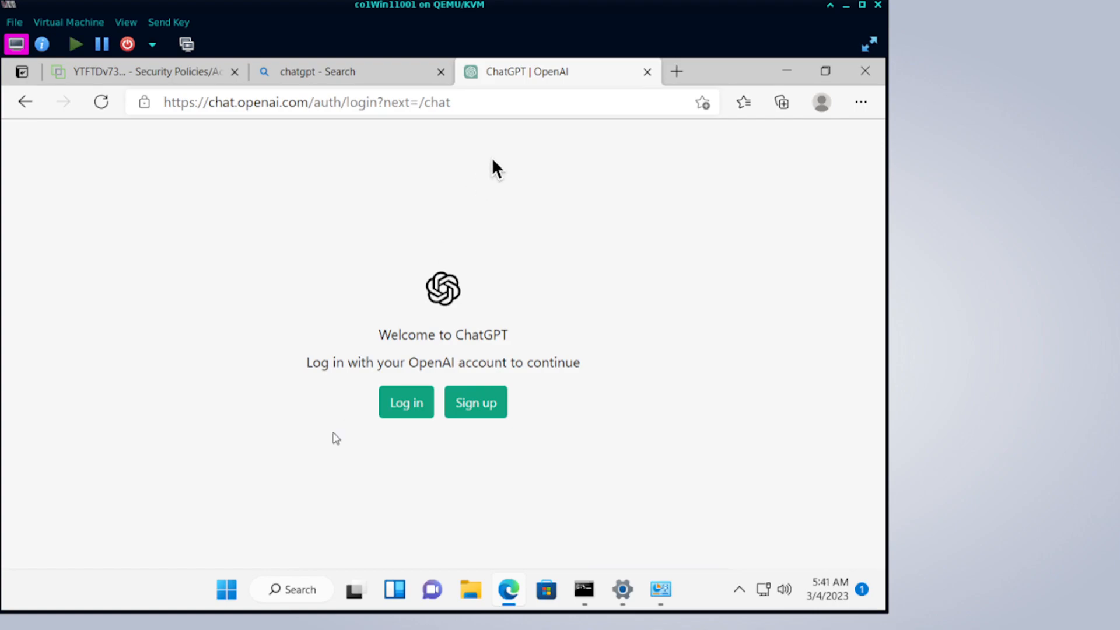
{"action": "left_click", "coordinate": [174, 82]}
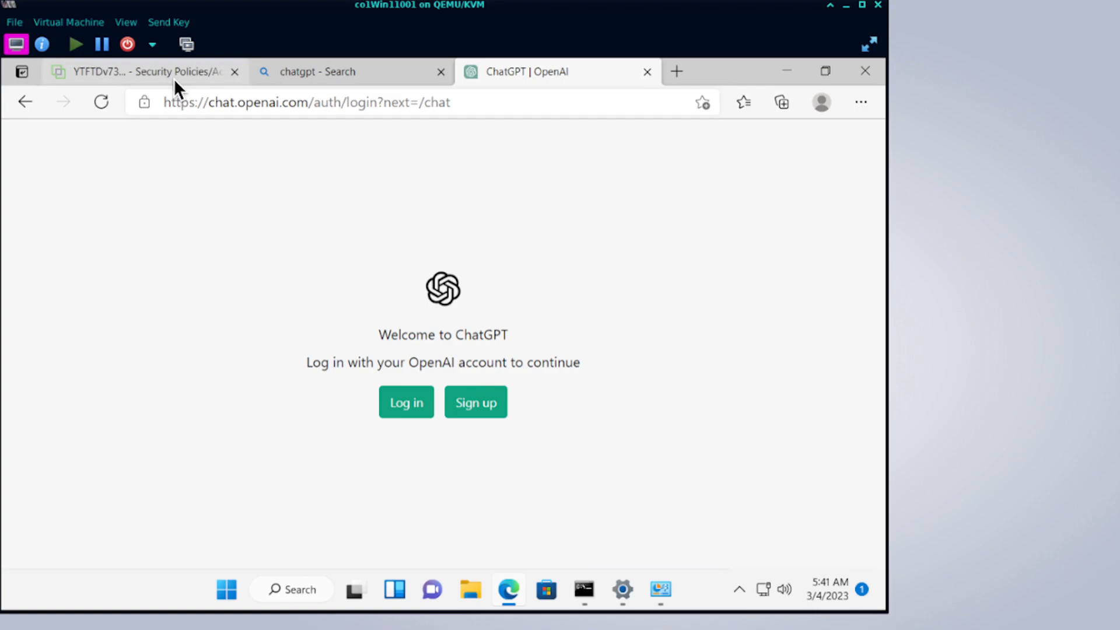